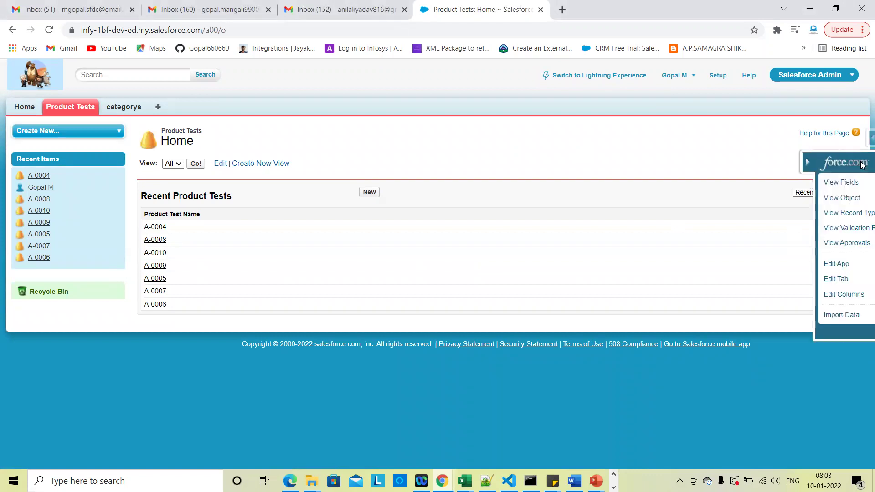
Step: Start a new Formula custom field on the Product Test object and review the available formula return types
{"action": "left_click", "coordinate": [771, 179]}
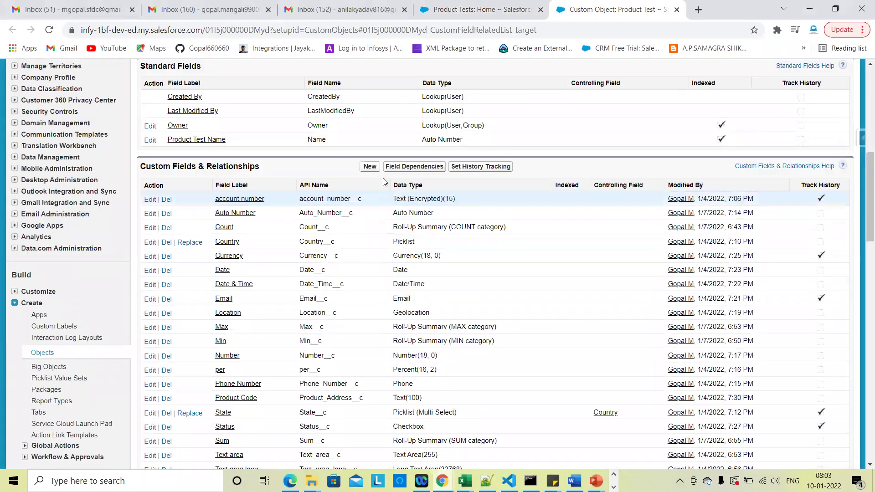
{"action": "left_click", "coordinate": [370, 167]}
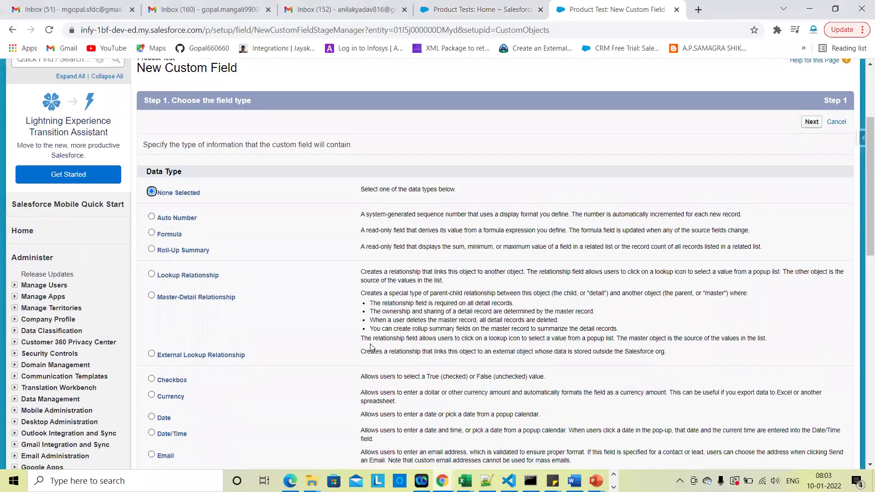
{"action": "left_click", "coordinate": [152, 232]}
{"action": "scroll", "coordinate": [561, 213], "scroll_direction": "up", "scroll_amount": 3}
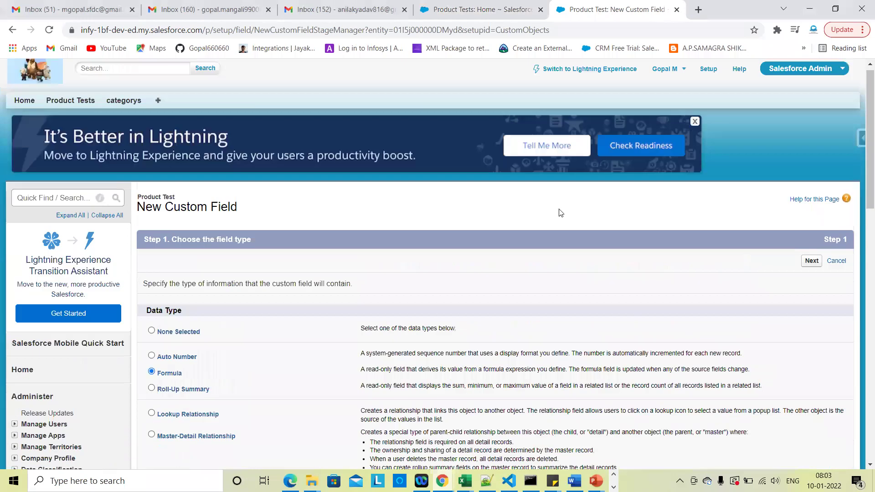
{"action": "left_click", "coordinate": [811, 261]}
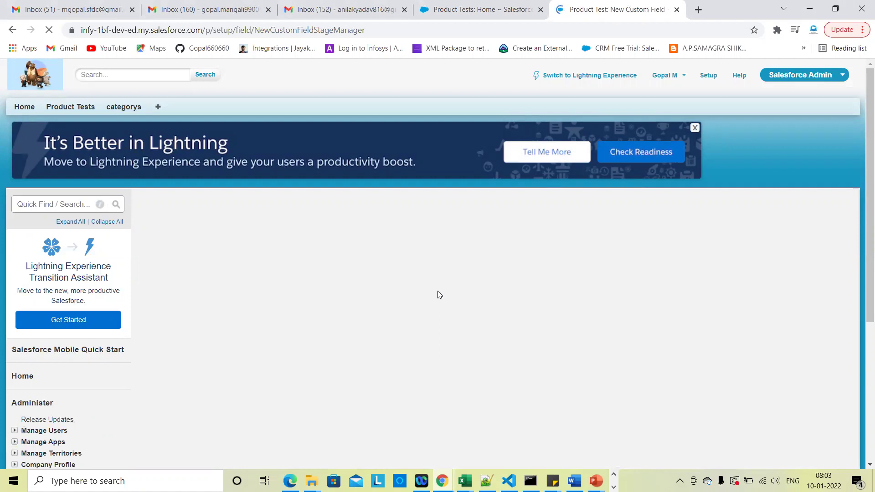
{"action": "scroll", "coordinate": [439, 295], "scroll_direction": "down", "scroll_amount": 3}
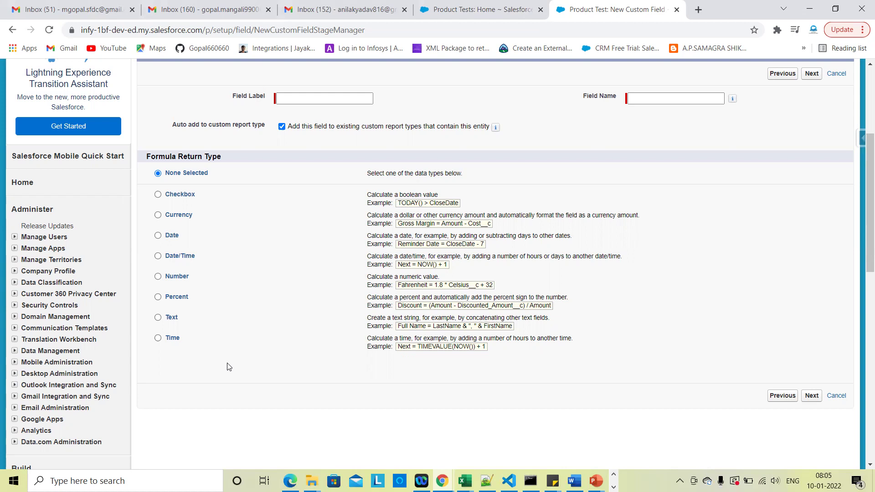
{"action": "scroll", "coordinate": [229, 367], "scroll_direction": "up", "scroll_amount": 5}
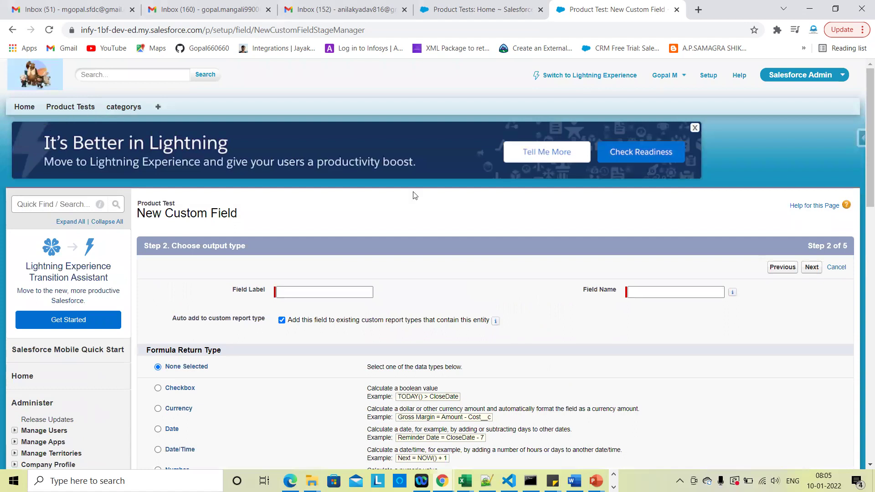
Step: Switch to the Sales app and open the Edge Communications account record
{"action": "left_click", "coordinate": [794, 77]}
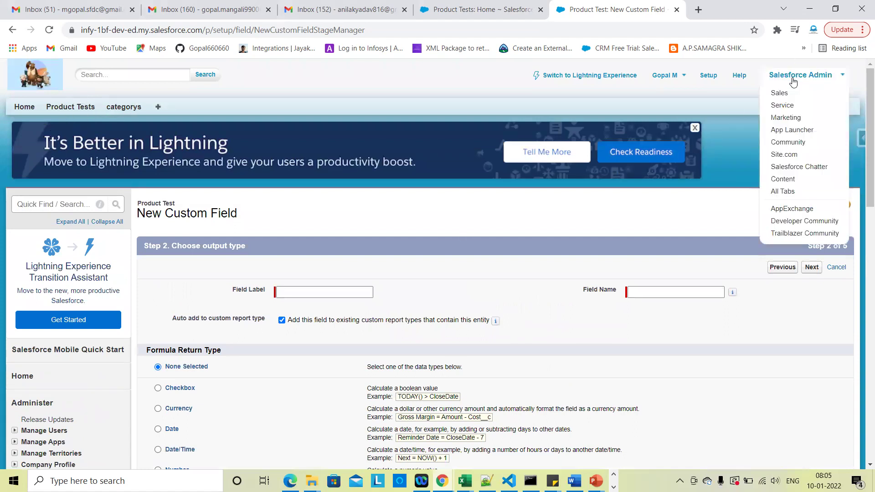
{"action": "left_click", "coordinate": [786, 94]}
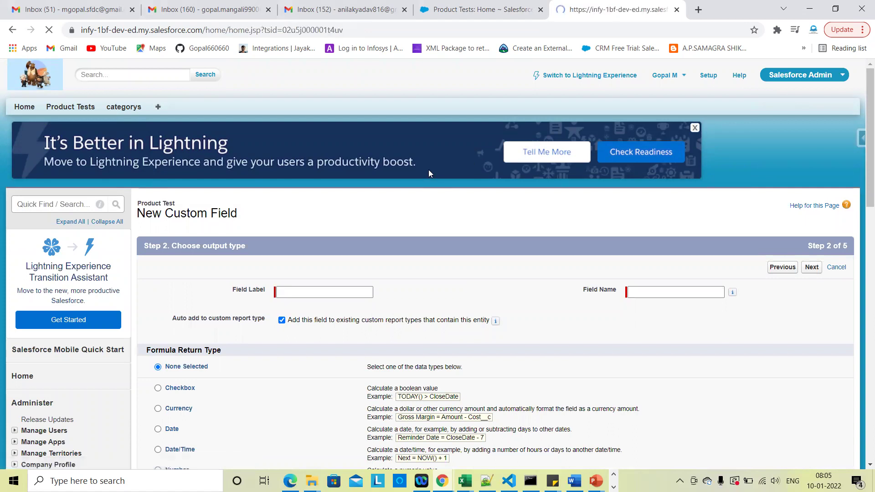
{"action": "scroll", "coordinate": [271, 315], "scroll_direction": "down", "scroll_amount": 2}
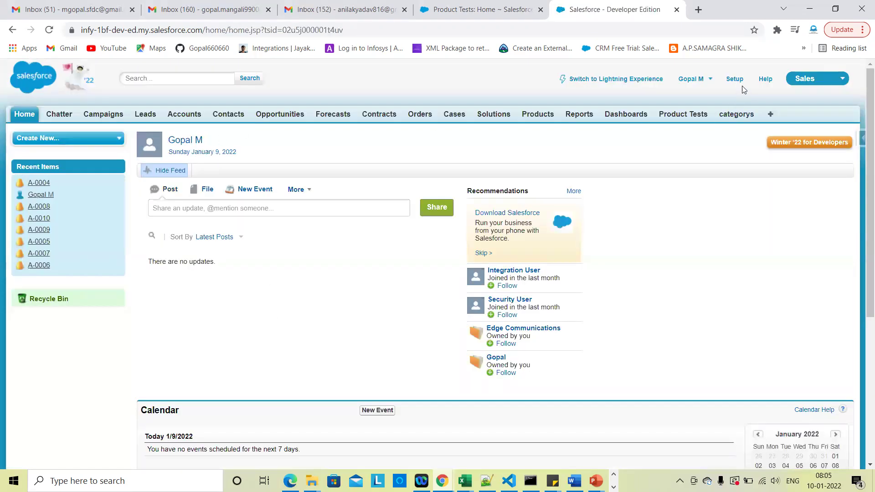
{"action": "left_click", "coordinate": [734, 80]}
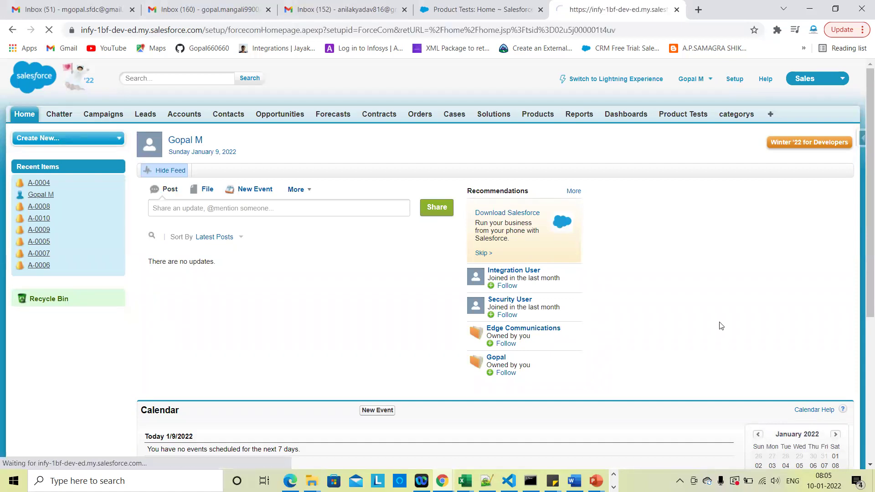
{"action": "left_click", "coordinate": [184, 117]}
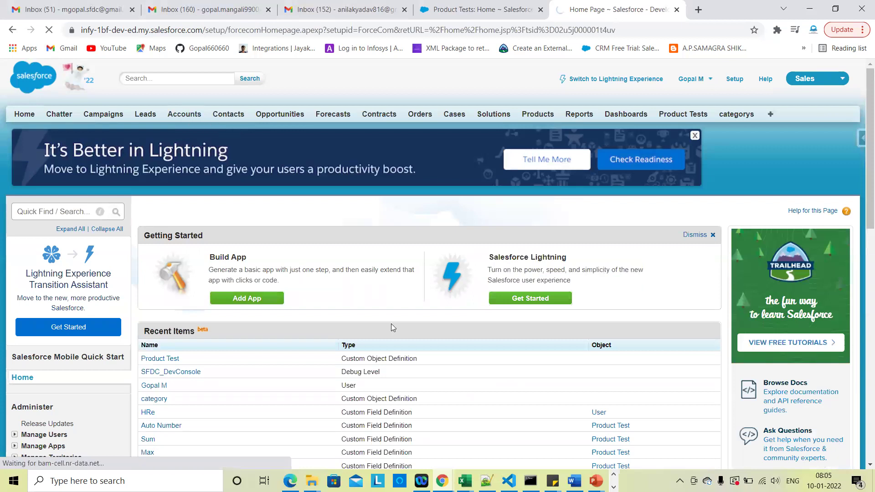
{"action": "scroll", "coordinate": [363, 272], "scroll_direction": "down", "scroll_amount": 2}
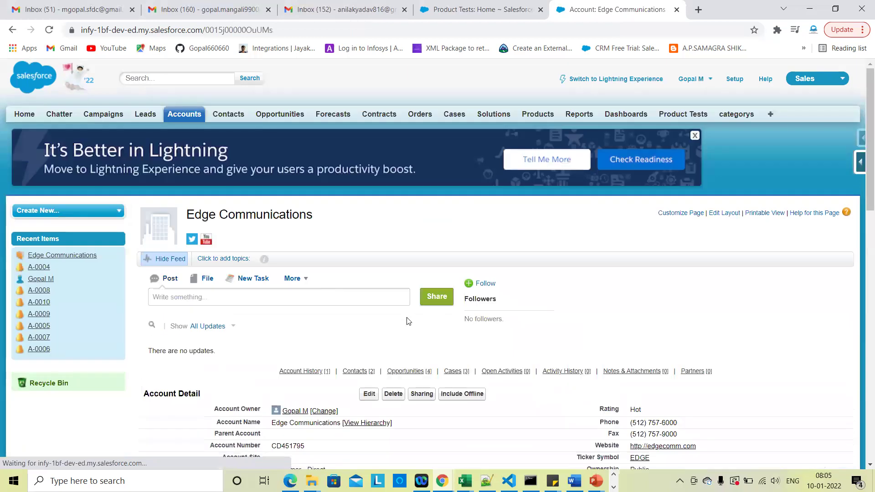
Step: Check the Account Name field in the Edge Communications edit form, and leave the form without saving
{"action": "scroll", "coordinate": [388, 268], "scroll_direction": "down", "scroll_amount": 3}
{"action": "left_click", "coordinate": [369, 227]}
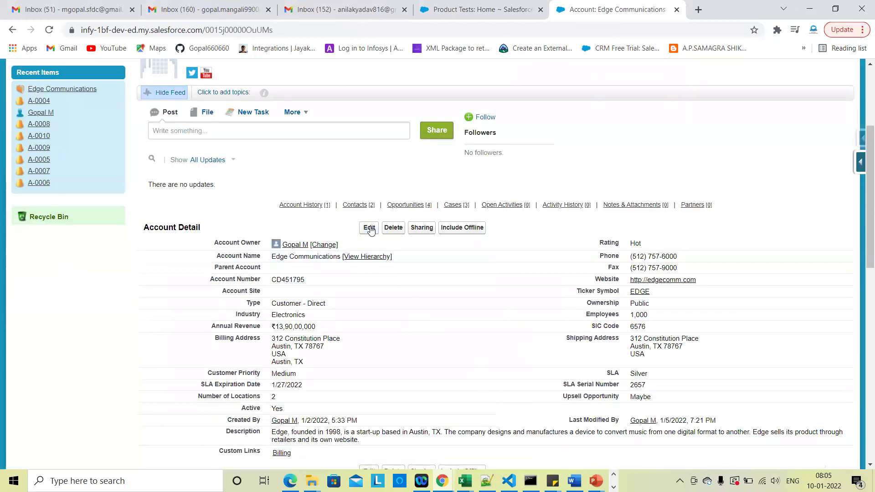
{"action": "scroll", "coordinate": [475, 322], "scroll_direction": "down", "scroll_amount": 3}
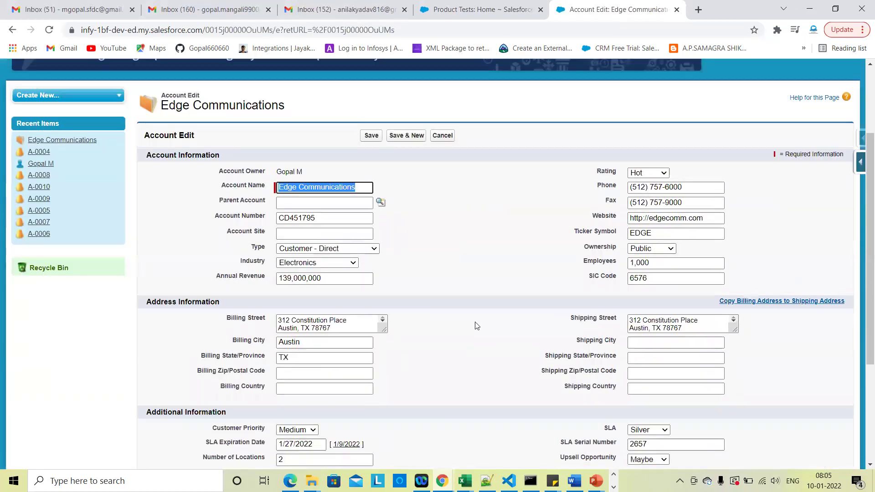
{"action": "left_click", "coordinate": [297, 188]}
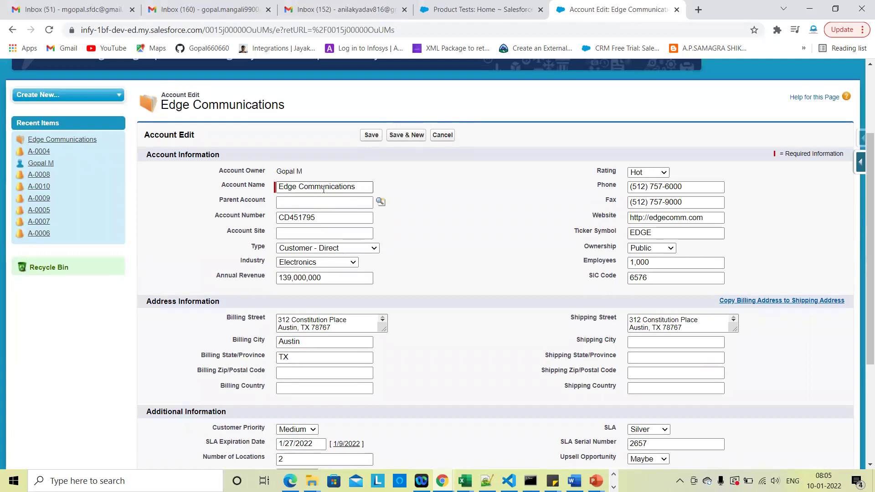
{"action": "left_click", "coordinate": [466, 157]}
{"action": "left_click", "coordinate": [446, 139]}
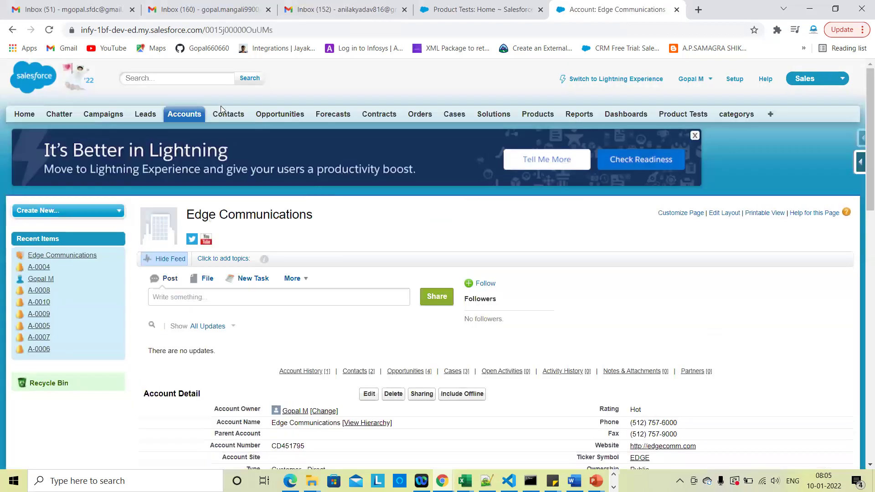
Step: Display the All Contacts list and open the record of the VP, Facilities contact at Grand Hotels & Resorts Ltd
{"action": "left_click", "coordinate": [228, 114]}
{"action": "scroll", "coordinate": [280, 299], "scroll_direction": "down", "scroll_amount": 6}
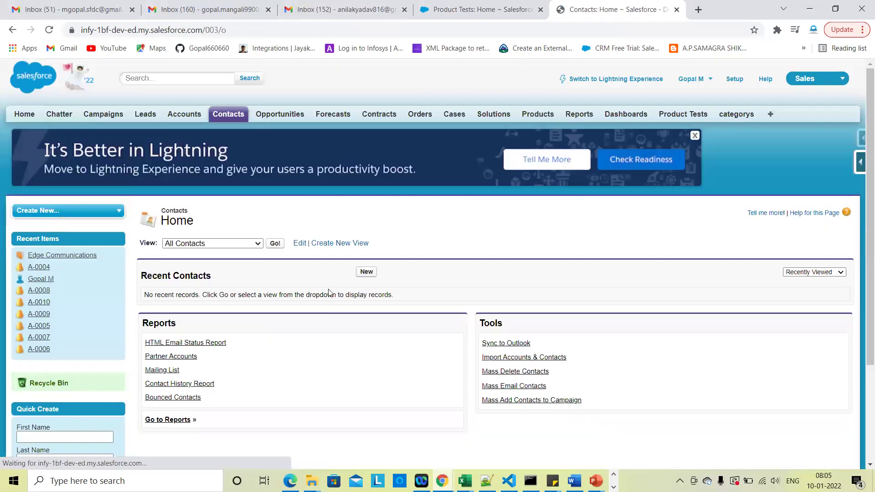
{"action": "left_click", "coordinate": [275, 243]}
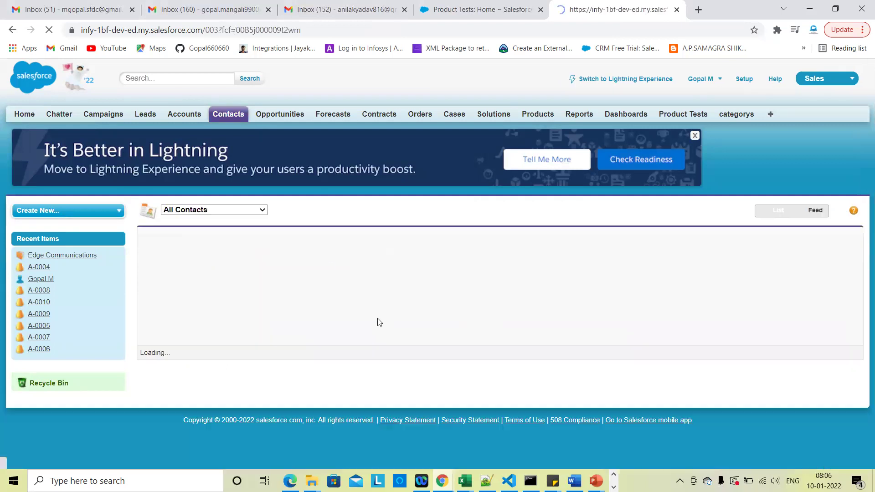
{"action": "scroll", "coordinate": [390, 225], "scroll_direction": "down", "scroll_amount": 2}
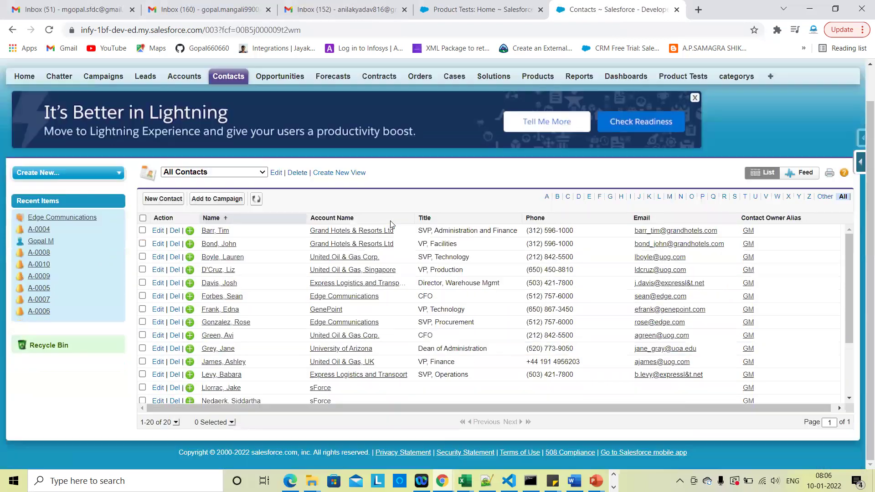
{"action": "left_click", "coordinate": [208, 246]}
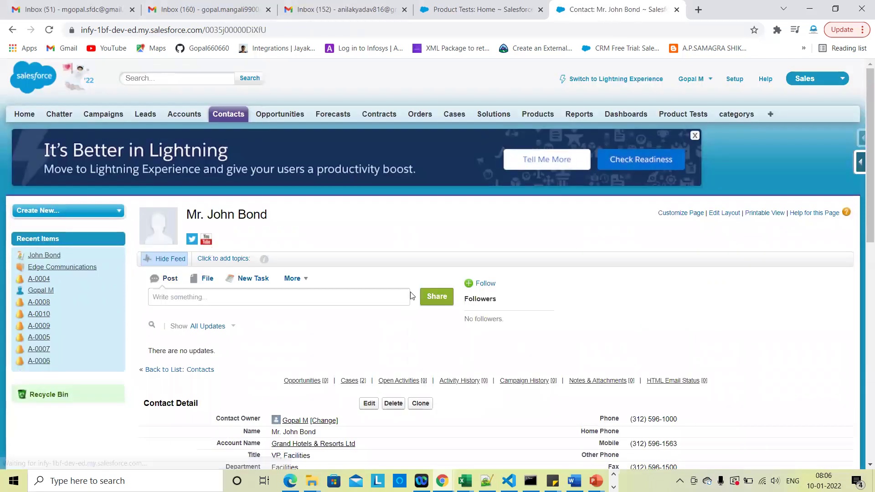
{"action": "scroll", "coordinate": [411, 295], "scroll_direction": "down", "scroll_amount": 2}
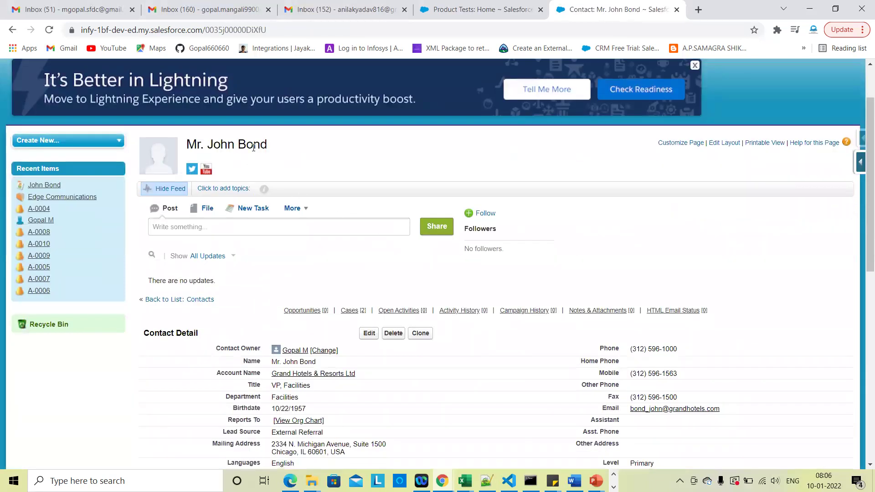
{"action": "scroll", "coordinate": [286, 221], "scroll_direction": "down", "scroll_amount": 4}
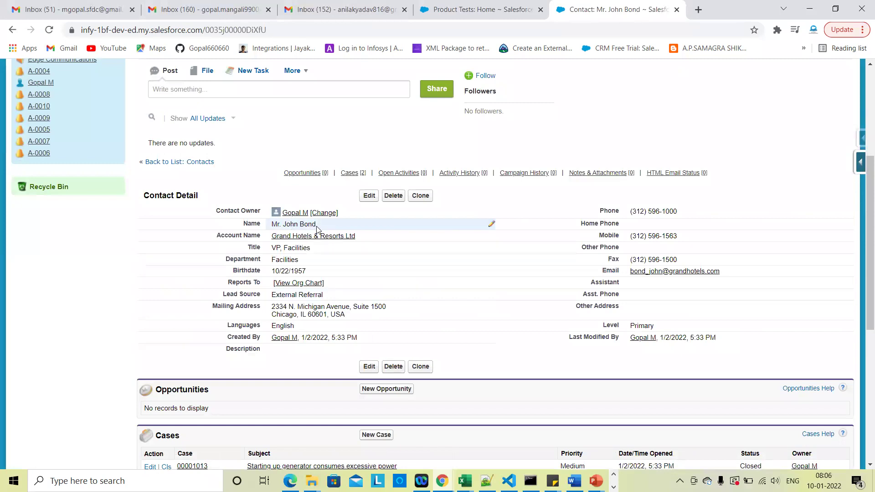
Step: Check the First Name and Last Name fields in the contact's edit form, and leave it without saving
{"action": "left_click", "coordinate": [377, 199]}
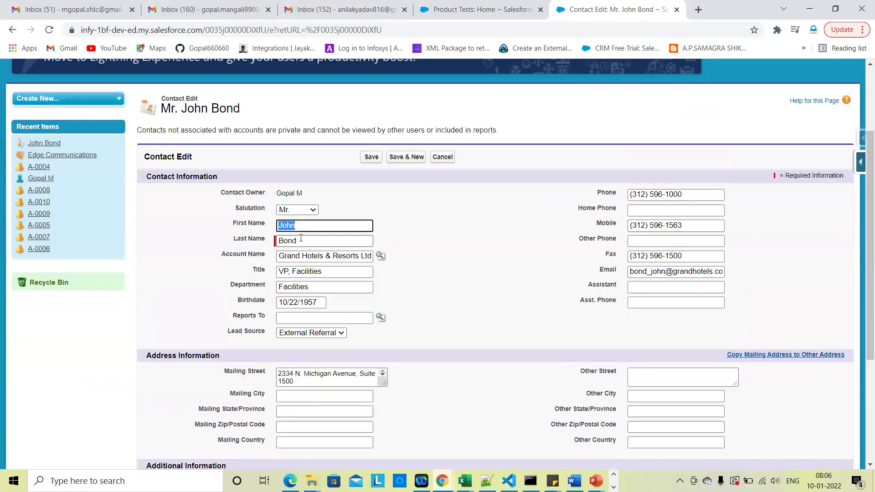
{"action": "left_click", "coordinate": [279, 230]}
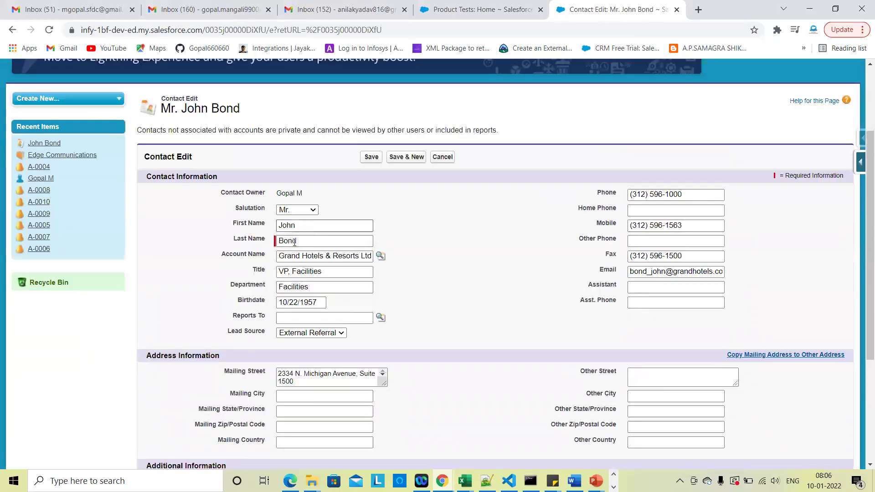
{"action": "left_click", "coordinate": [446, 158]}
Step: Examine how the Name field is shown in the contact's detail section
{"action": "scroll", "coordinate": [395, 302], "scroll_direction": "down", "scroll_amount": 3}
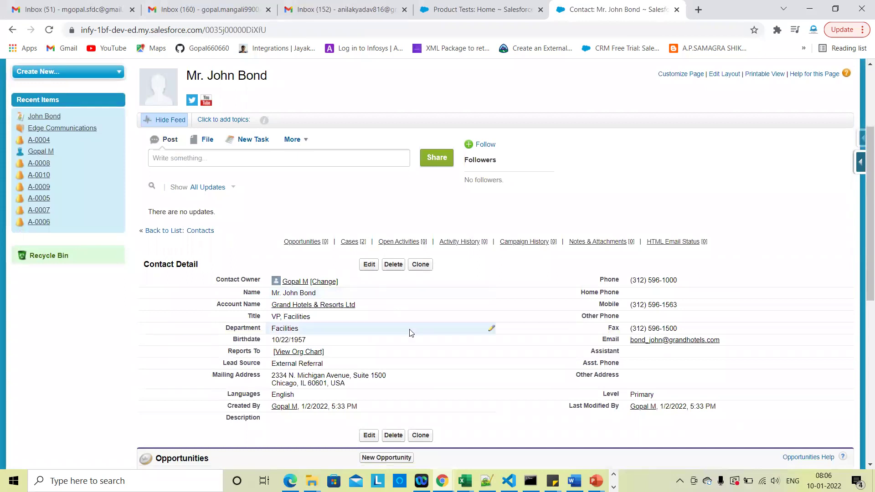
{"action": "scroll", "coordinate": [410, 332], "scroll_direction": "down", "scroll_amount": 2}
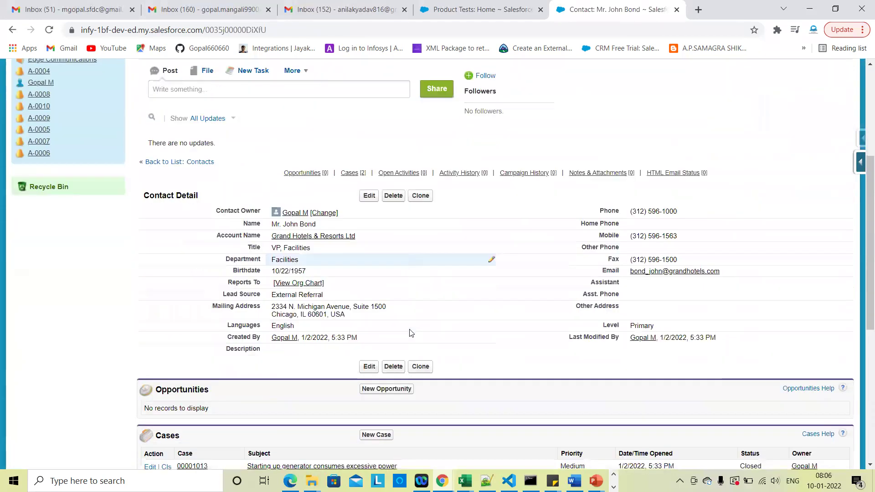
{"action": "double_click", "coordinate": [251, 224]}
{"action": "left_click", "coordinate": [131, 267]}
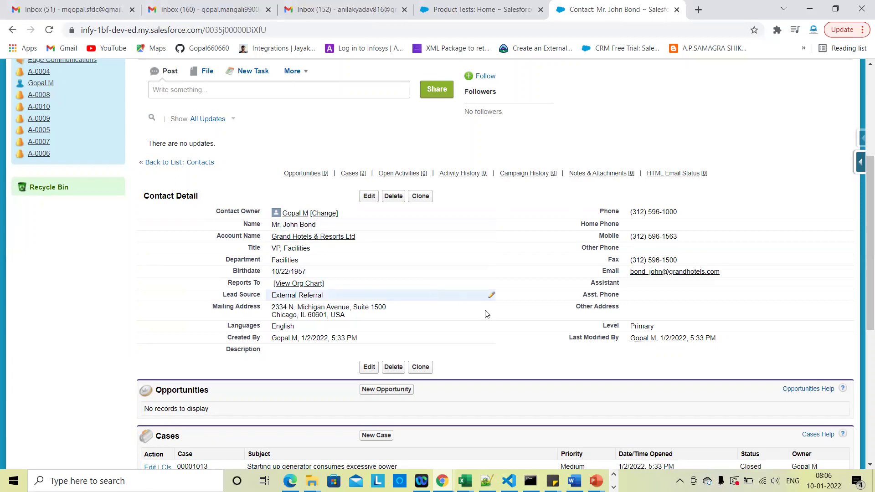
{"action": "scroll", "coordinate": [490, 332], "scroll_direction": "up", "scroll_amount": 1}
{"action": "scroll", "coordinate": [490, 320], "scroll_direction": "down", "scroll_amount": 2}
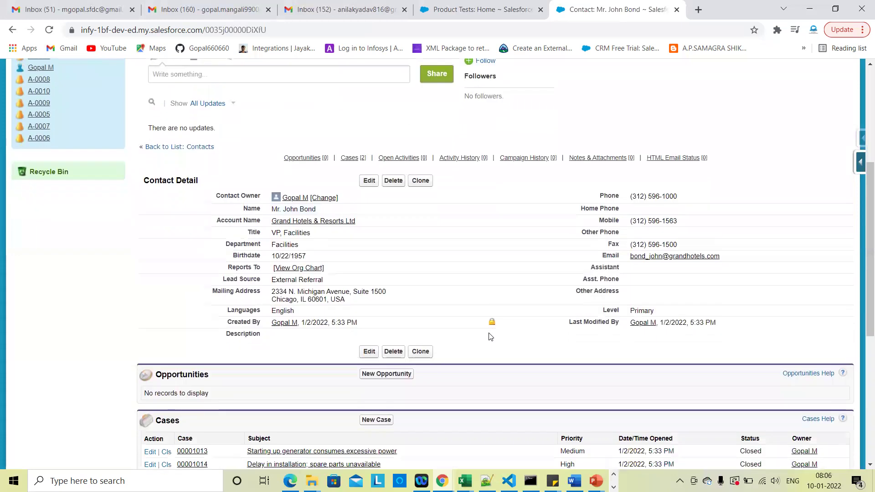
Step: Open the Contact object's field list and go to the Contact Custom Fields & Relationships section
{"action": "left_click", "coordinate": [861, 162]}
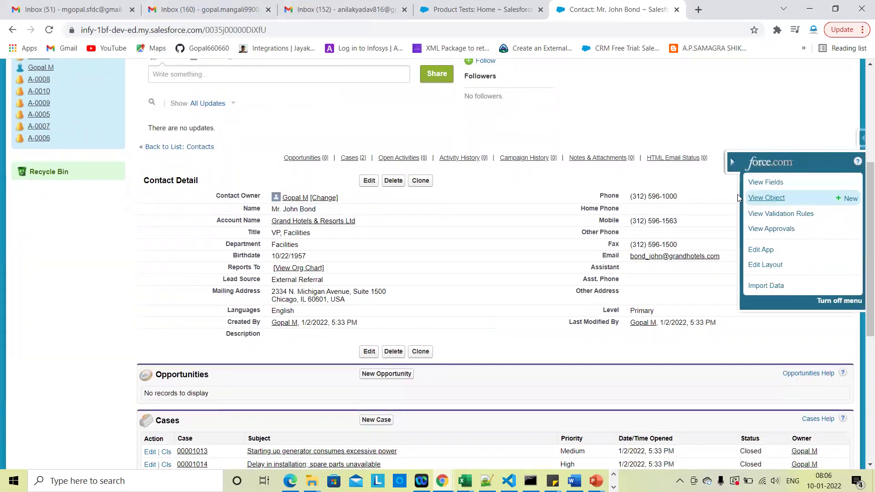
{"action": "left_click", "coordinate": [761, 182]}
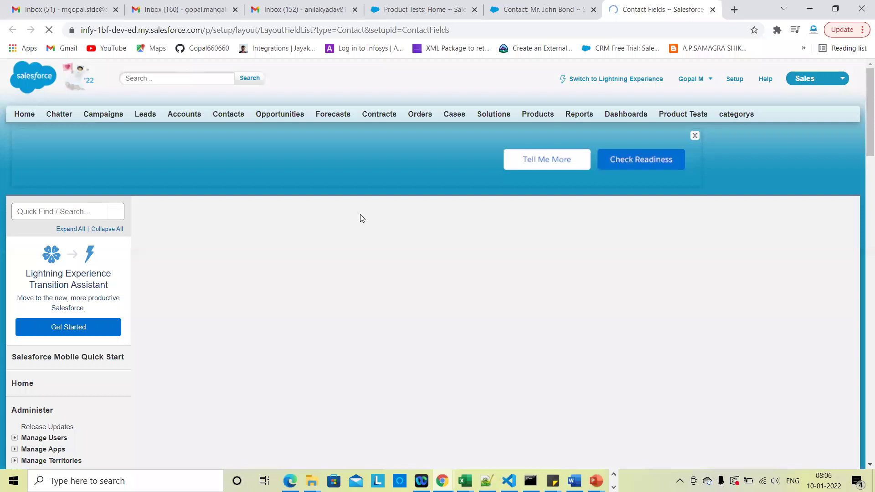
{"action": "scroll", "coordinate": [288, 269], "scroll_direction": "down", "scroll_amount": 2}
{"action": "scroll", "coordinate": [288, 269], "scroll_direction": "down", "scroll_amount": 12}
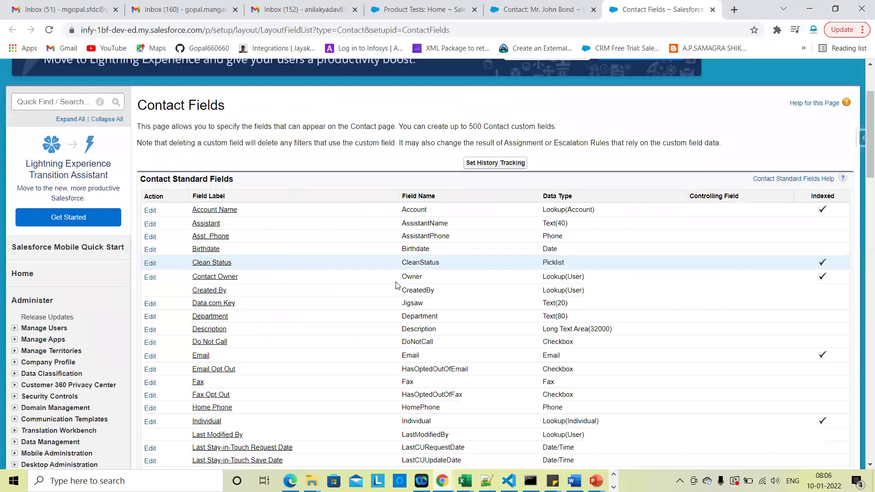
{"action": "scroll", "coordinate": [316, 282], "scroll_direction": "up", "scroll_amount": 2}
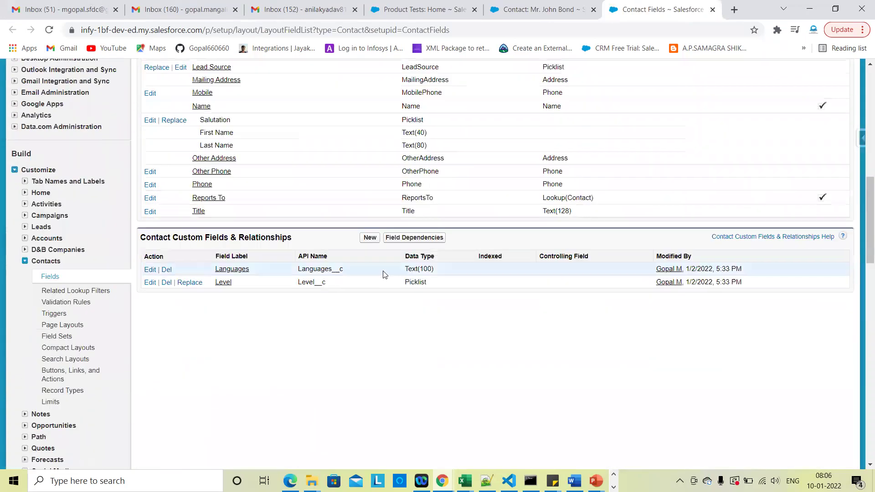
Step: Start a new Contact custom field with the Formula data type and continue to the output type stage
{"action": "left_click", "coordinate": [369, 242]}
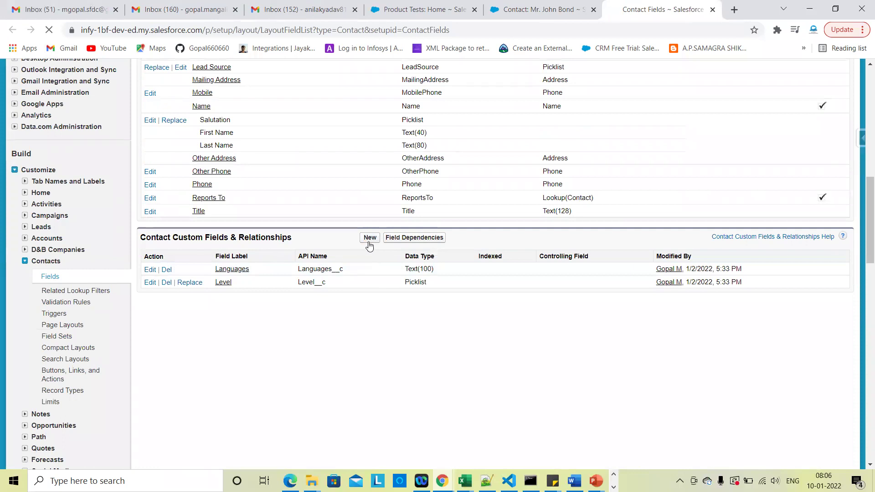
{"action": "scroll", "coordinate": [394, 331], "scroll_direction": "down", "scroll_amount": 2}
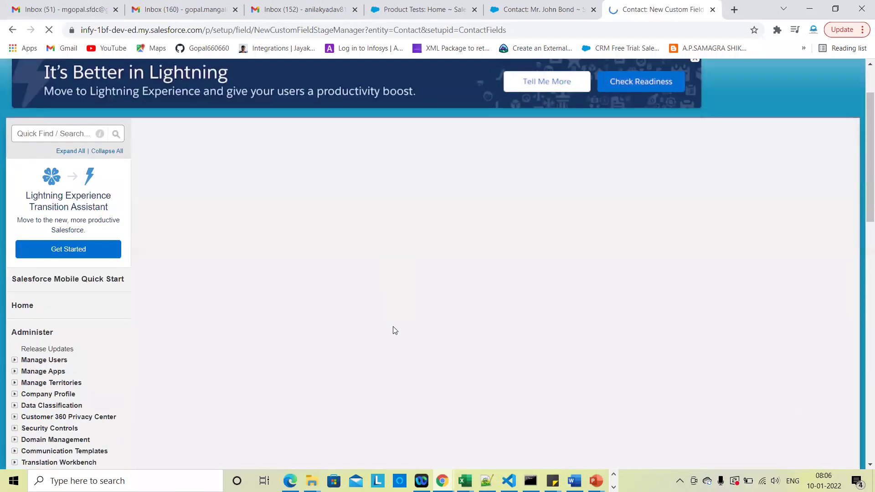
{"action": "left_click", "coordinate": [182, 310]}
{"action": "left_click", "coordinate": [807, 196]}
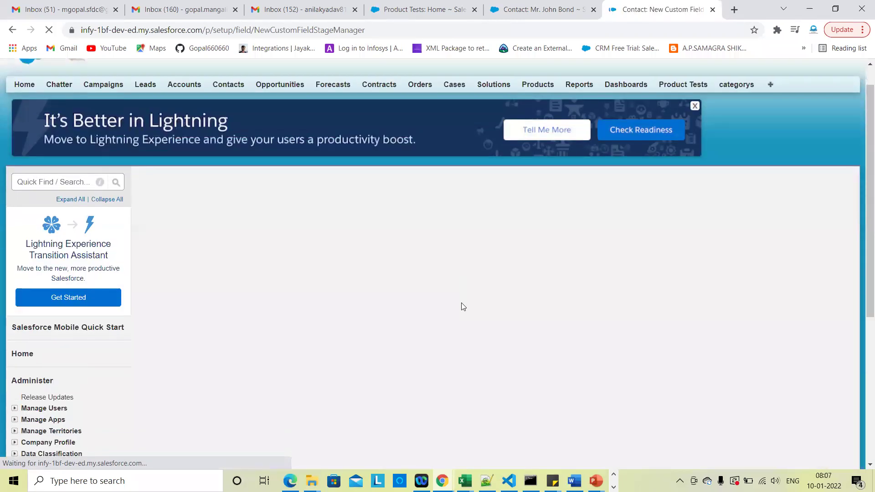
Step: Label the new formula field First Name and let its field name fill in as First_Name
{"action": "scroll", "coordinate": [461, 303], "scroll_direction": "down", "scroll_amount": 2}
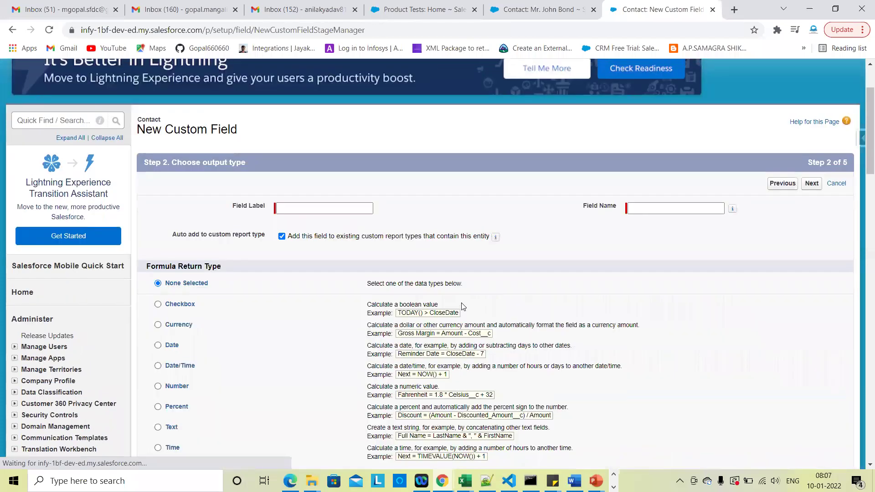
{"action": "scroll", "coordinate": [397, 246], "scroll_direction": "down", "scroll_amount": 1}
{"action": "left_click", "coordinate": [331, 174]}
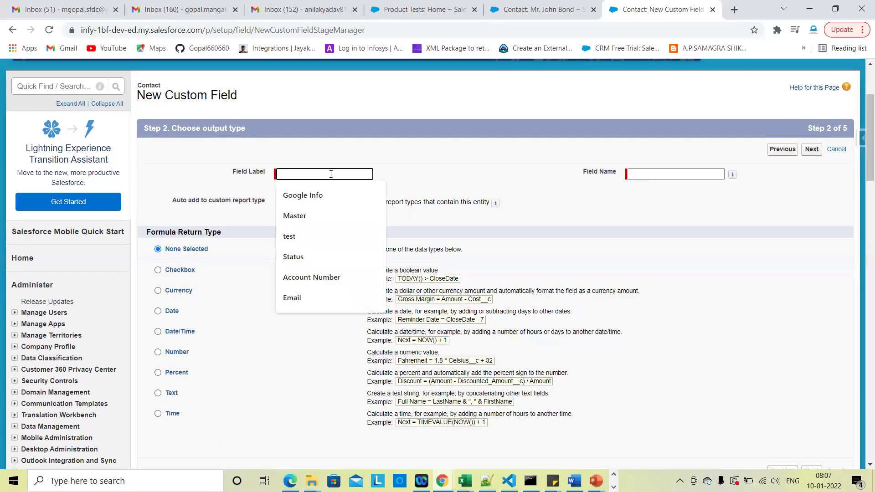
{"action": "type", "text": "Fir"}
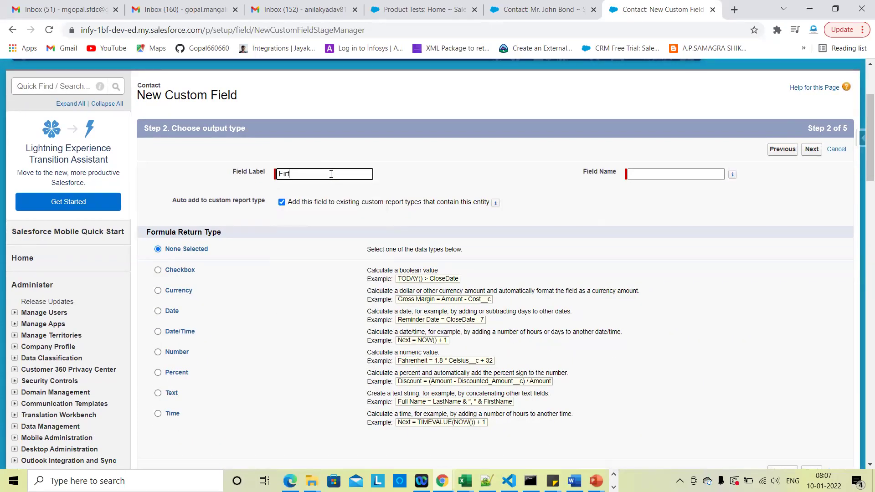
{"action": "type", "text": "st Name"}
{"action": "left_click", "coordinate": [460, 154]}
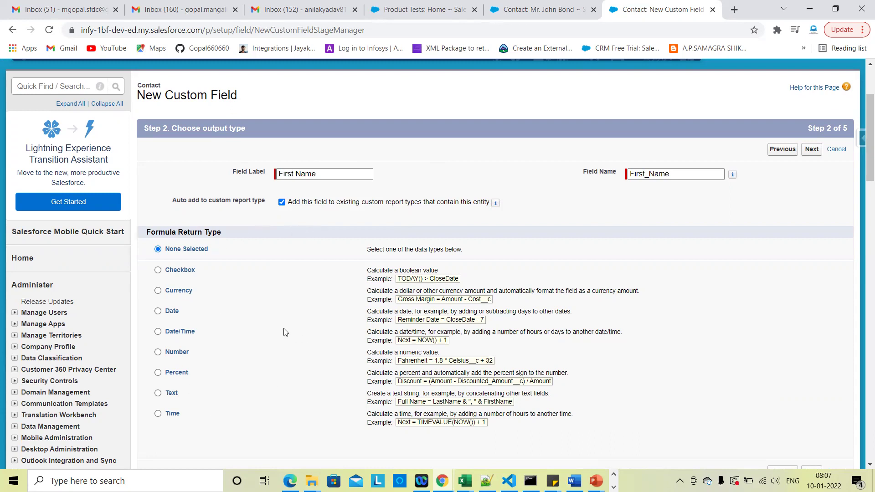
Step: Set the formula return type to Number and continue to the formula entry stage
{"action": "scroll", "coordinate": [285, 332], "scroll_direction": "down", "scroll_amount": 1}
{"action": "scroll", "coordinate": [297, 318], "scroll_direction": "down", "scroll_amount": 1}
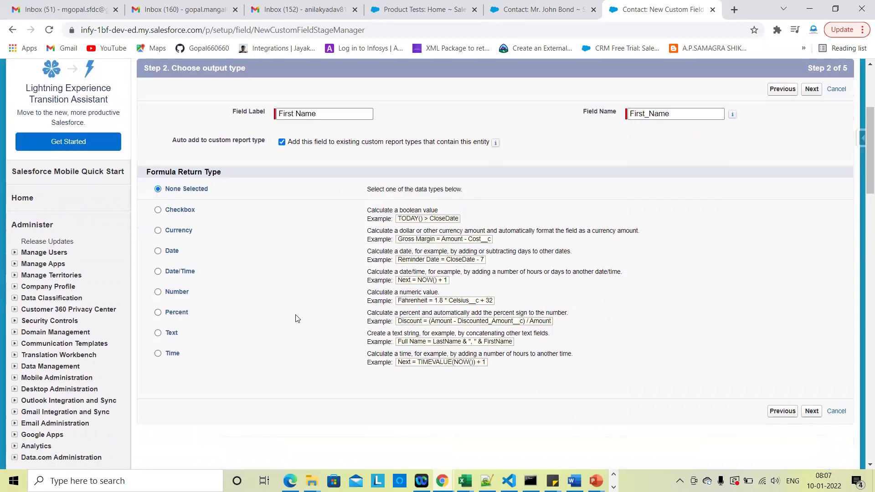
{"action": "scroll", "coordinate": [275, 342], "scroll_direction": "up", "scroll_amount": 1}
{"action": "scroll", "coordinate": [242, 340], "scroll_direction": "down", "scroll_amount": 1}
{"action": "left_click", "coordinate": [179, 304]}
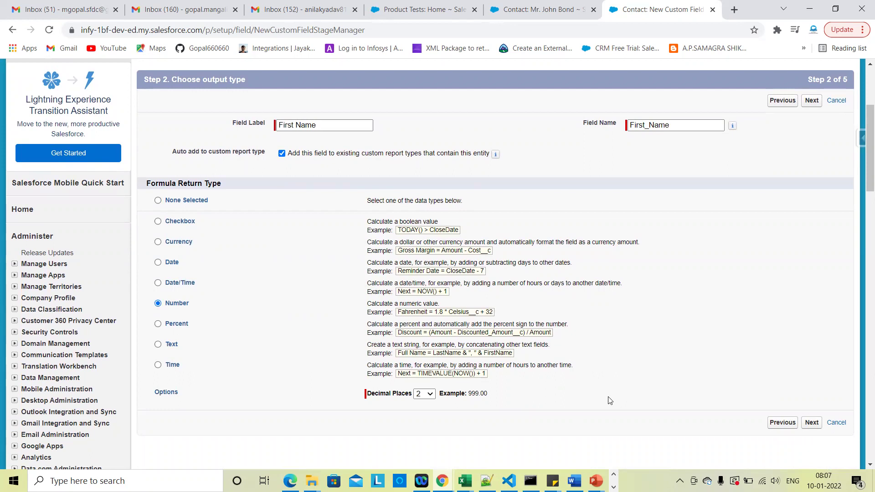
{"action": "left_click", "coordinate": [812, 426]}
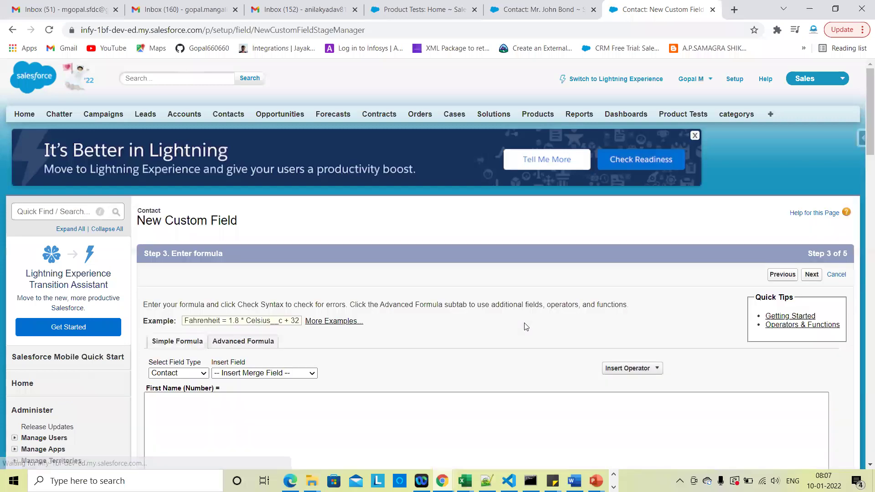
Step: Examine the formula entry stage, including the formula editor, Description and Help Text fields, and read the Help Text explanation
{"action": "scroll", "coordinate": [524, 327], "scroll_direction": "down", "scroll_amount": 2}
{"action": "scroll", "coordinate": [524, 323], "scroll_direction": "down", "scroll_amount": 2}
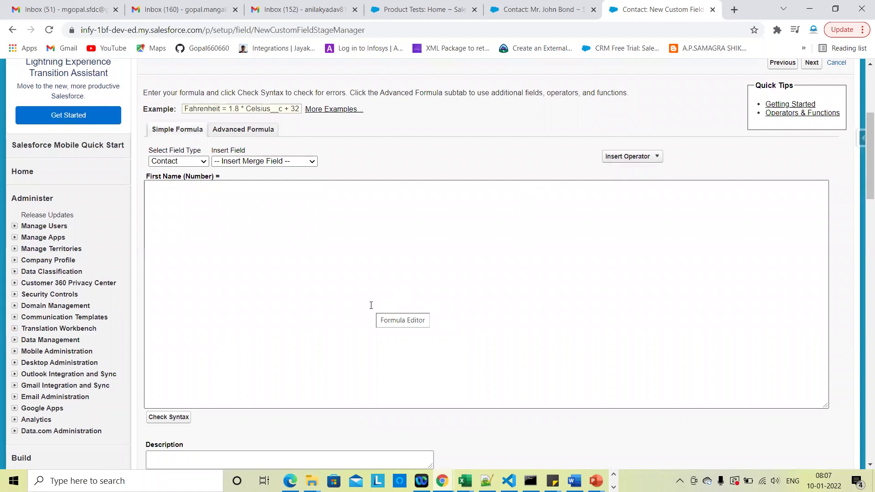
{"action": "scroll", "coordinate": [396, 334], "scroll_direction": "up", "scroll_amount": 2}
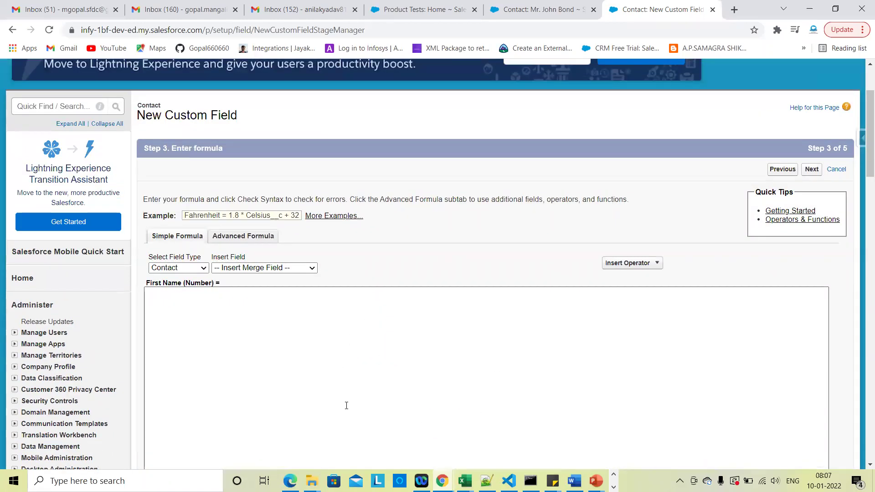
{"action": "scroll", "coordinate": [357, 371], "scroll_direction": "down", "scroll_amount": 3}
{"action": "left_click", "coordinate": [303, 287]}
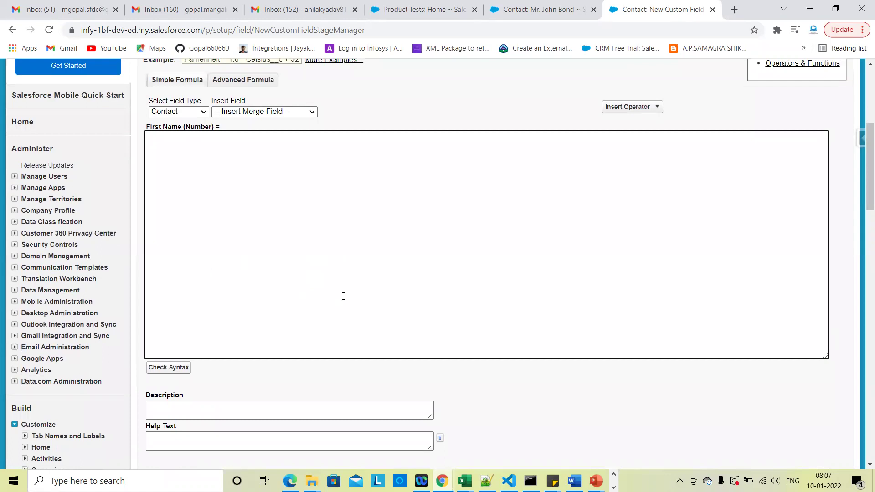
{"action": "scroll", "coordinate": [264, 305], "scroll_direction": "down", "scroll_amount": 1}
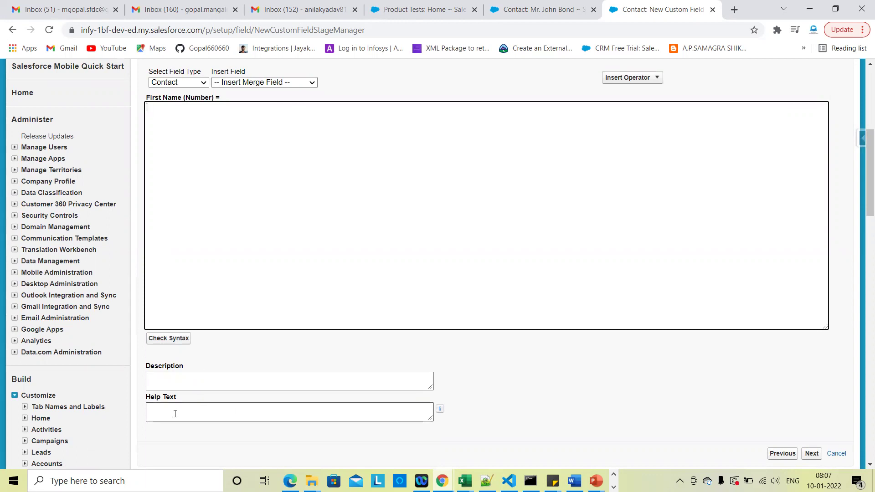
{"action": "mouse_move", "coordinate": [439, 410]}
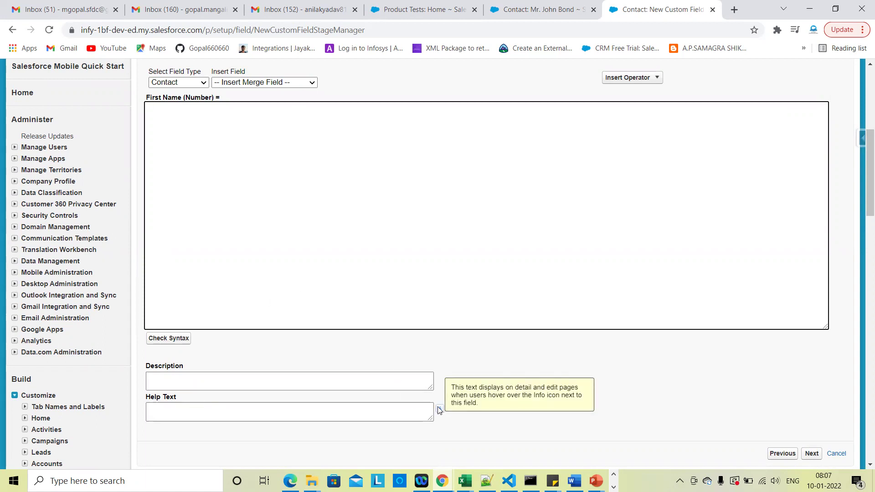
{"action": "left_click", "coordinate": [570, 396]}
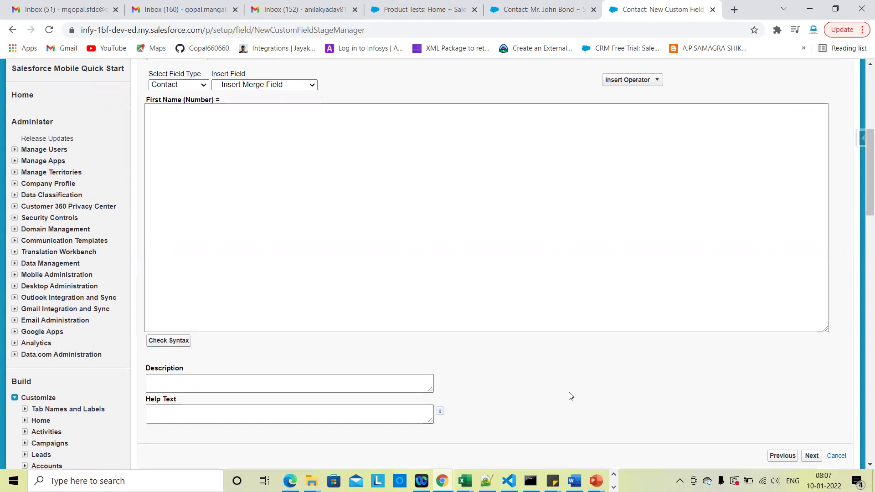
{"action": "scroll", "coordinate": [489, 358], "scroll_direction": "up", "scroll_amount": 3}
{"action": "scroll", "coordinate": [251, 320], "scroll_direction": "down", "scroll_amount": 1}
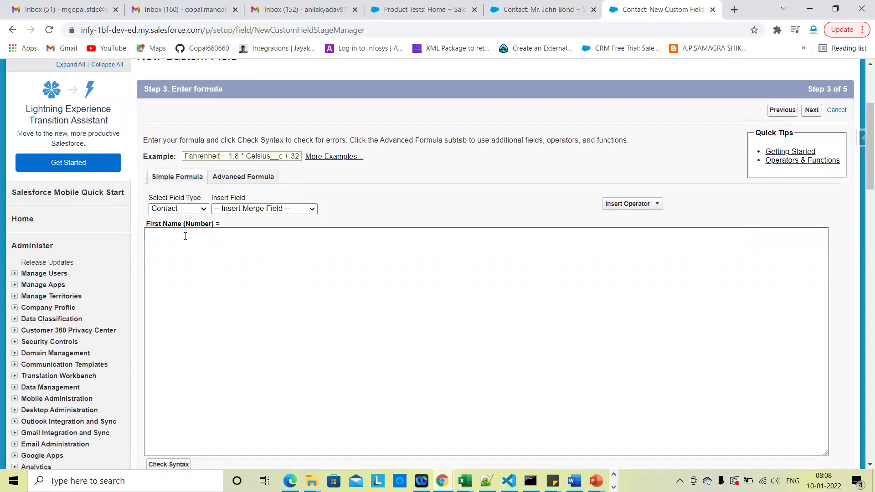
Step: Check which field types and Contact merge fields the simple formula editor offers, without inserting any
{"action": "left_click", "coordinate": [248, 209]}
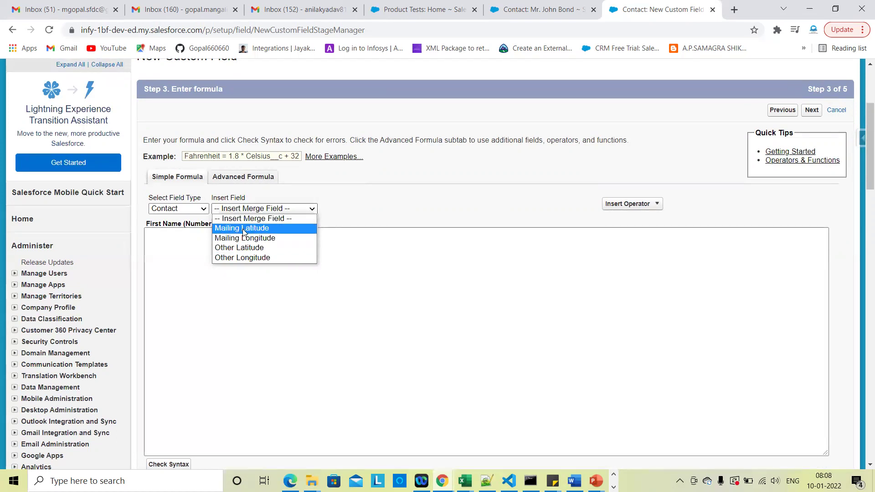
{"action": "left_click", "coordinate": [195, 219]}
{"action": "left_click", "coordinate": [202, 210]}
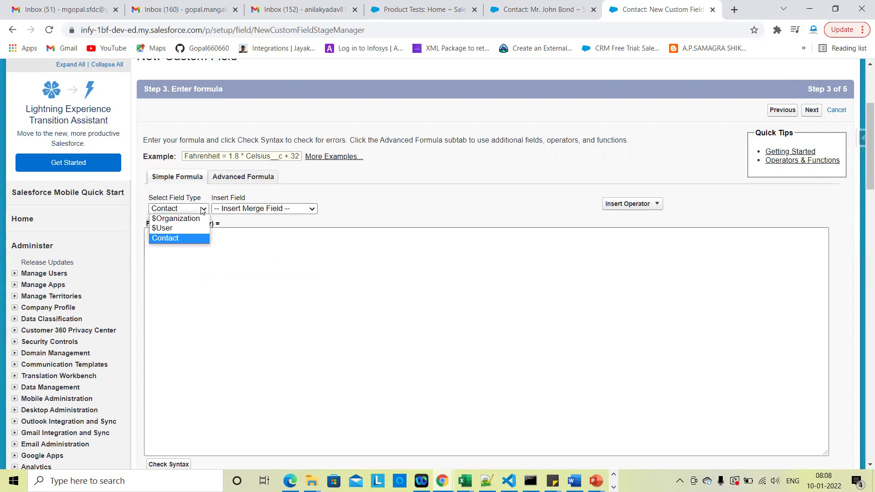
{"action": "left_click", "coordinate": [276, 211]}
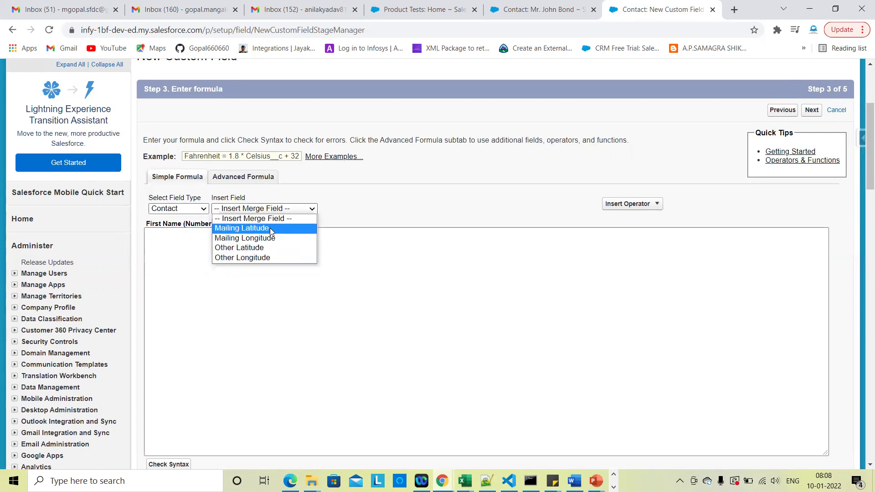
{"action": "left_click", "coordinate": [254, 316]}
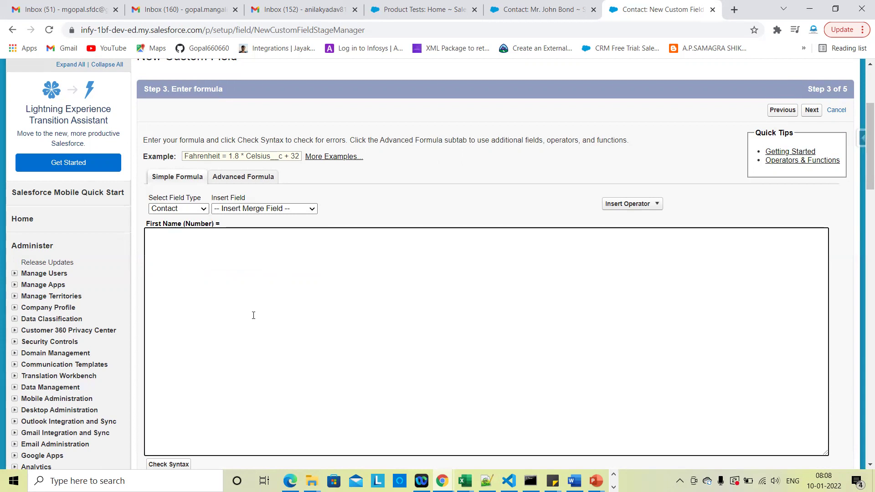
Step: View the advanced formula editor's layout and return to the simple formula editor to compare them
{"action": "left_click", "coordinate": [246, 180]}
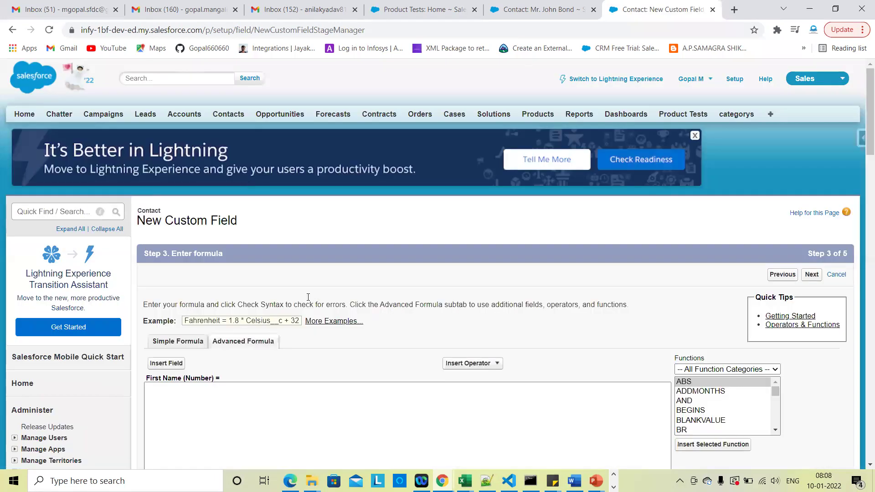
{"action": "scroll", "coordinate": [219, 314], "scroll_direction": "down", "scroll_amount": 6}
{"action": "scroll", "coordinate": [219, 316], "scroll_direction": "up", "scroll_amount": 1}
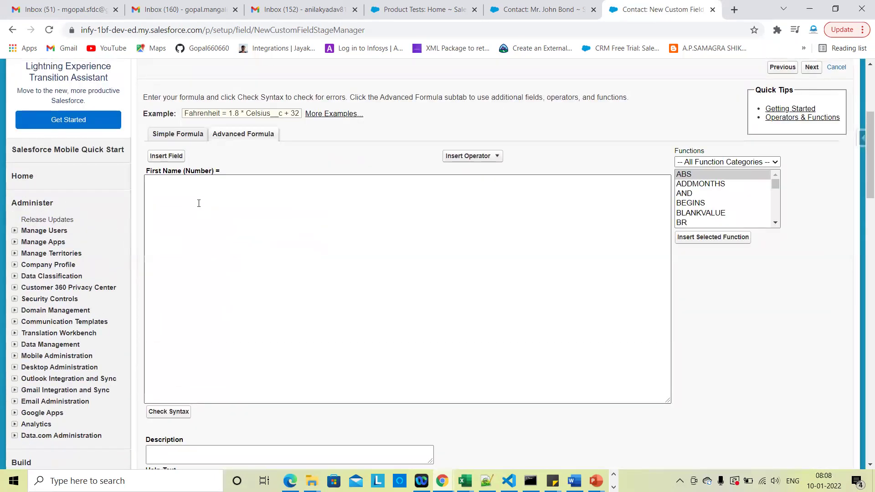
{"action": "left_click", "coordinate": [182, 139]}
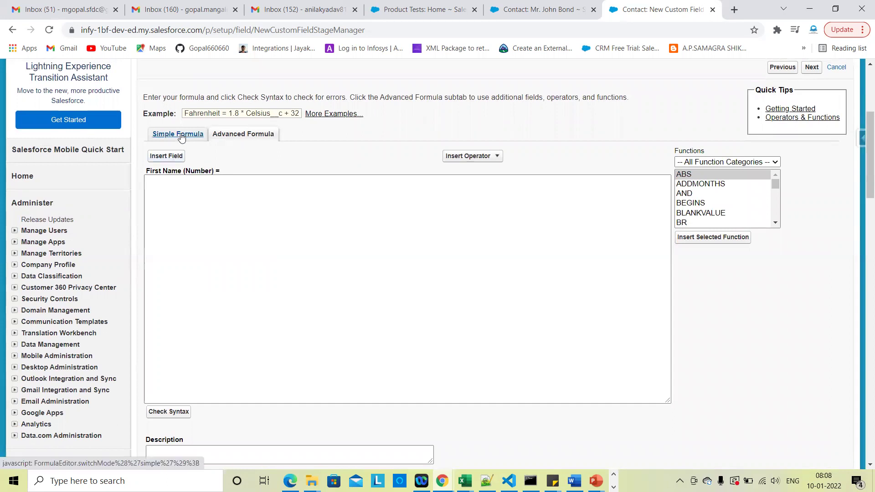
{"action": "scroll", "coordinate": [236, 335], "scroll_direction": "down", "scroll_amount": 3}
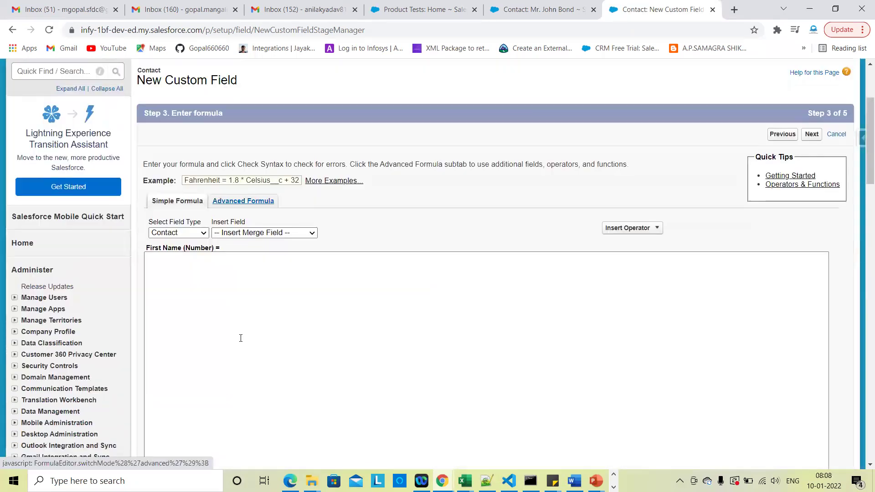
{"action": "left_click", "coordinate": [195, 285]}
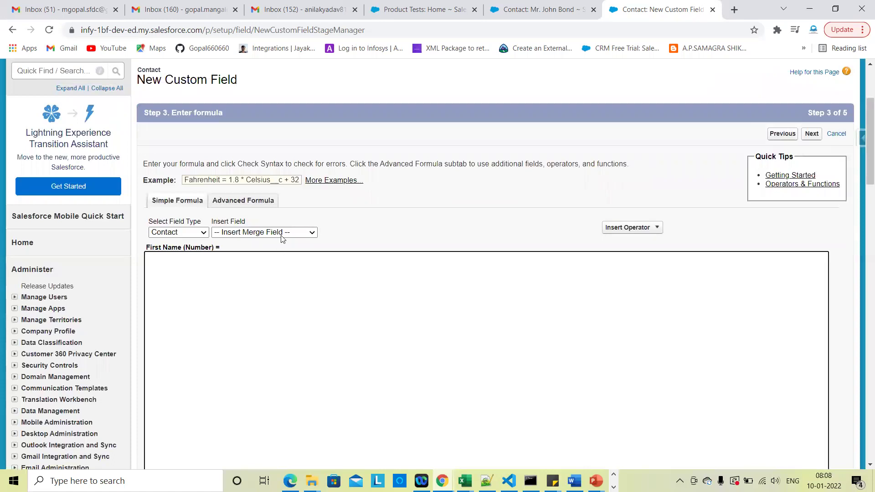
Step: Switch to the advanced formula editor and browse the Contact fields available for insertion
{"action": "left_click", "coordinate": [258, 205]}
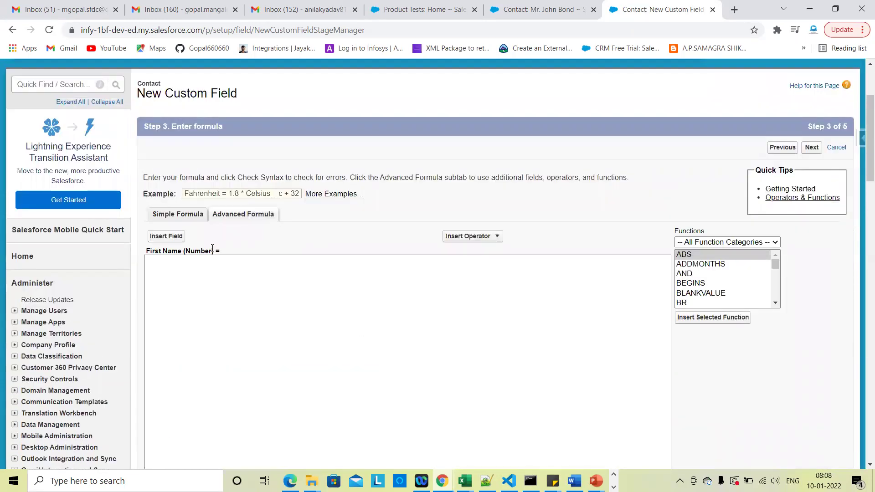
{"action": "left_click", "coordinate": [168, 237]}
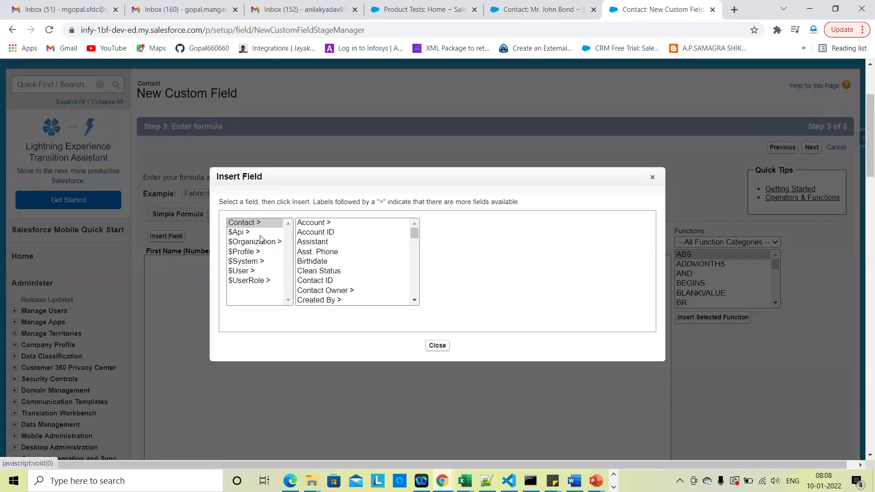
{"action": "scroll", "coordinate": [332, 260], "scroll_direction": "down", "scroll_amount": 3}
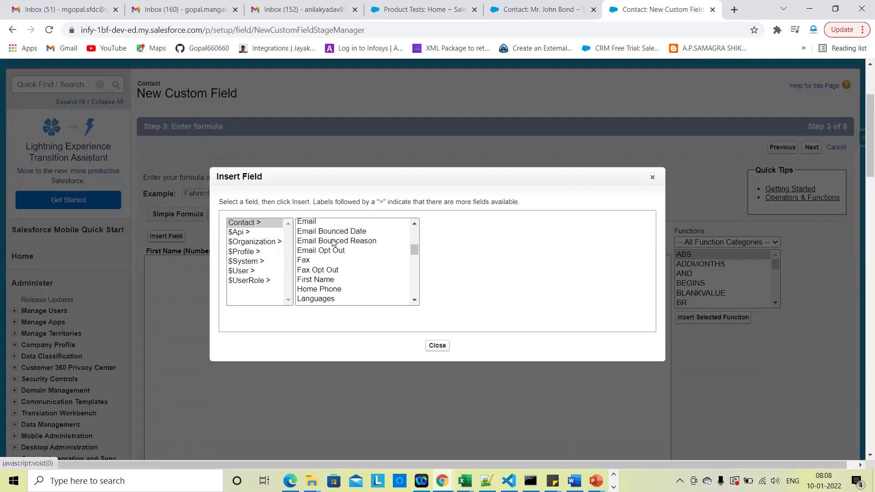
{"action": "scroll", "coordinate": [322, 269], "scroll_direction": "down", "scroll_amount": 5}
{"action": "scroll", "coordinate": [323, 281], "scroll_direction": "up", "scroll_amount": 10}
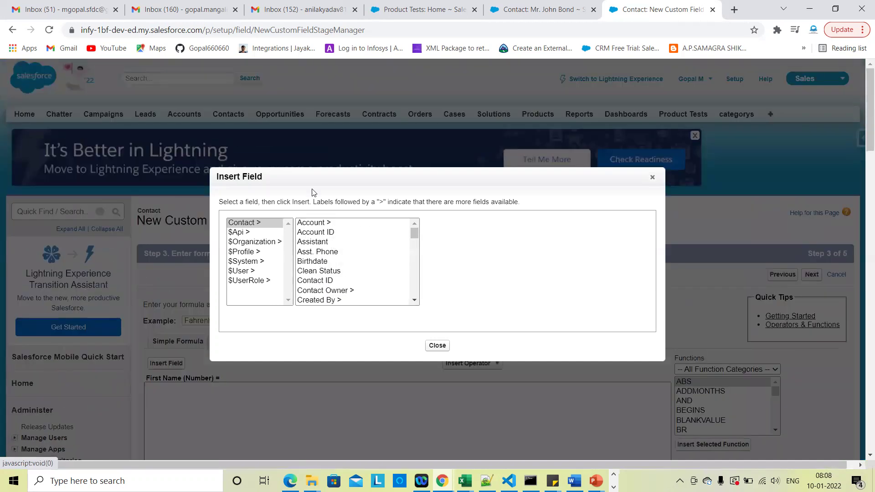
{"action": "scroll", "coordinate": [305, 173], "scroll_direction": "down", "scroll_amount": 1}
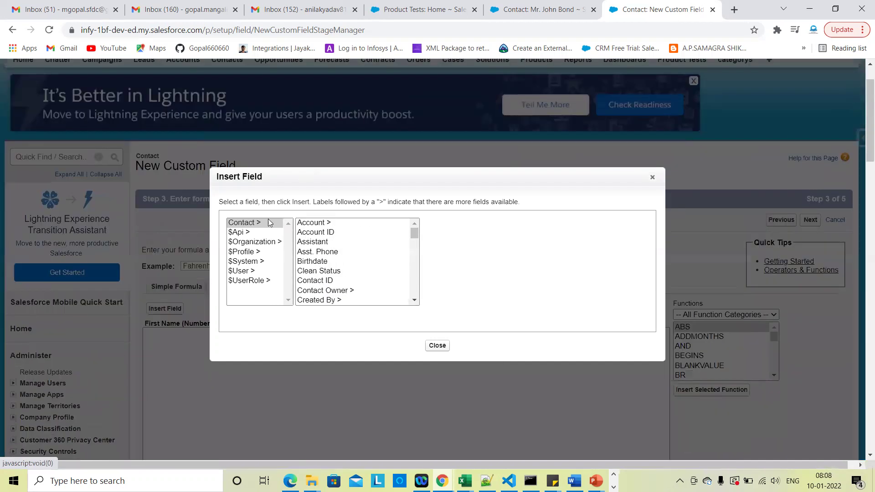
Step: Browse the related Account fields available through Contact, and leave the field selection without inserting anything
{"action": "left_click", "coordinate": [312, 223]}
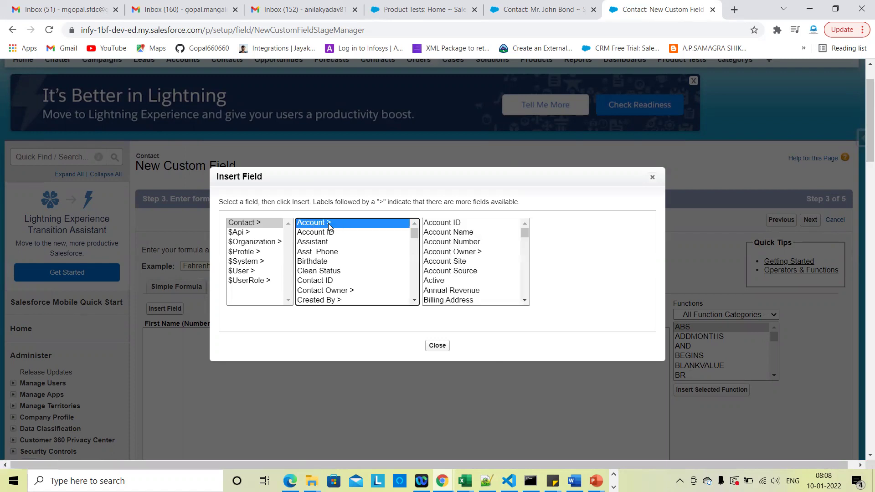
{"action": "scroll", "coordinate": [458, 296], "scroll_direction": "down", "scroll_amount": 2}
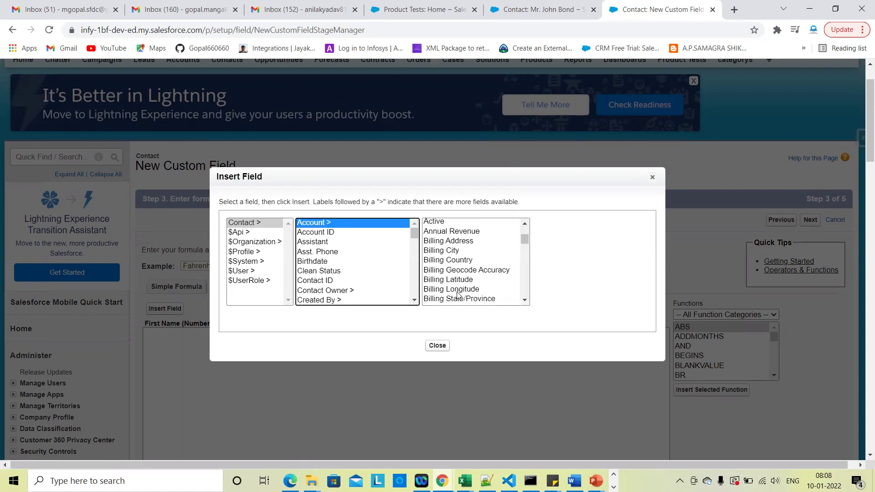
{"action": "scroll", "coordinate": [451, 297], "scroll_direction": "down", "scroll_amount": 8}
{"action": "scroll", "coordinate": [446, 296], "scroll_direction": "down", "scroll_amount": 5}
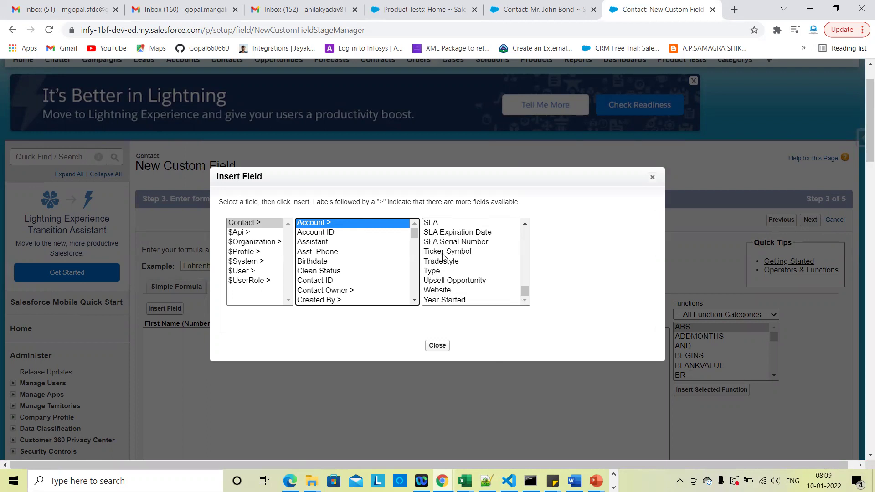
{"action": "scroll", "coordinate": [442, 256], "scroll_direction": "up", "scroll_amount": 15}
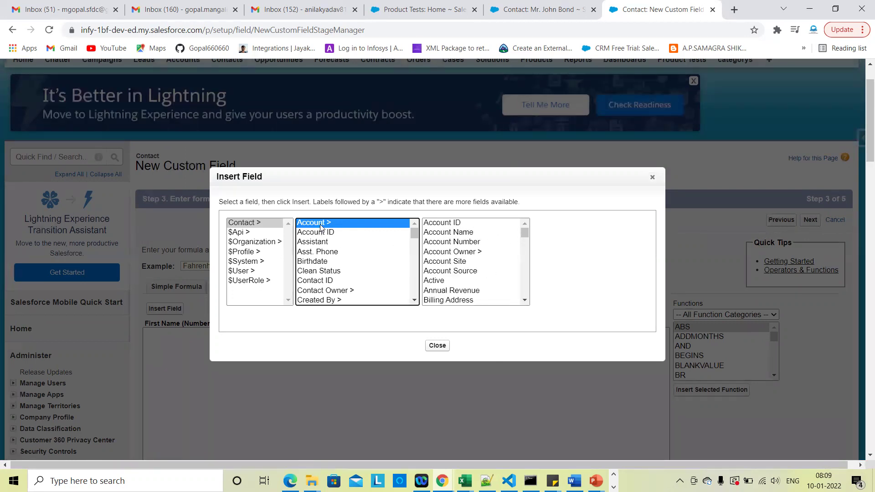
{"action": "scroll", "coordinate": [464, 278], "scroll_direction": "down", "scroll_amount": 2}
{"action": "scroll", "coordinate": [463, 279], "scroll_direction": "down", "scroll_amount": 12}
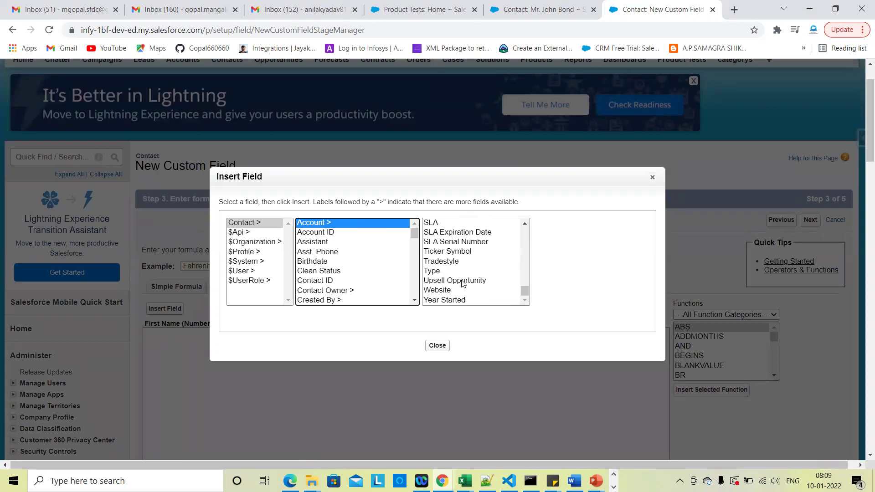
{"action": "left_click", "coordinate": [437, 347]}
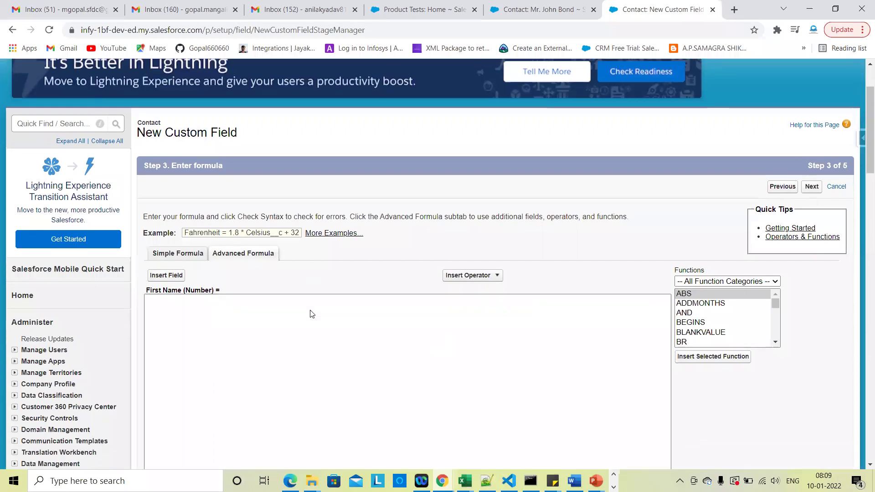
{"action": "scroll", "coordinate": [319, 294], "scroll_direction": "down", "scroll_amount": 2}
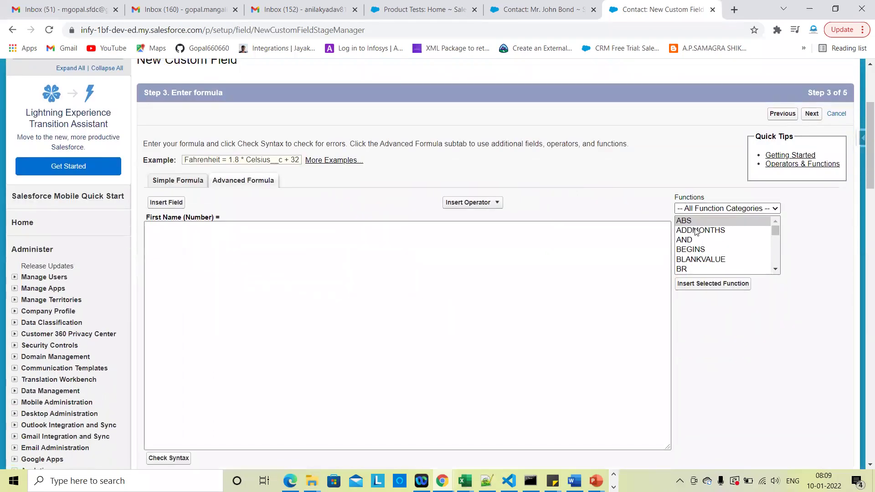
Step: List the Date & Time functions of the advanced formula editor and browse through them
{"action": "scroll", "coordinate": [696, 233], "scroll_direction": "down", "scroll_amount": 3}
{"action": "scroll", "coordinate": [696, 232], "scroll_direction": "down", "scroll_amount": 5}
{"action": "scroll", "coordinate": [696, 232], "scroll_direction": "up", "scroll_amount": 10}
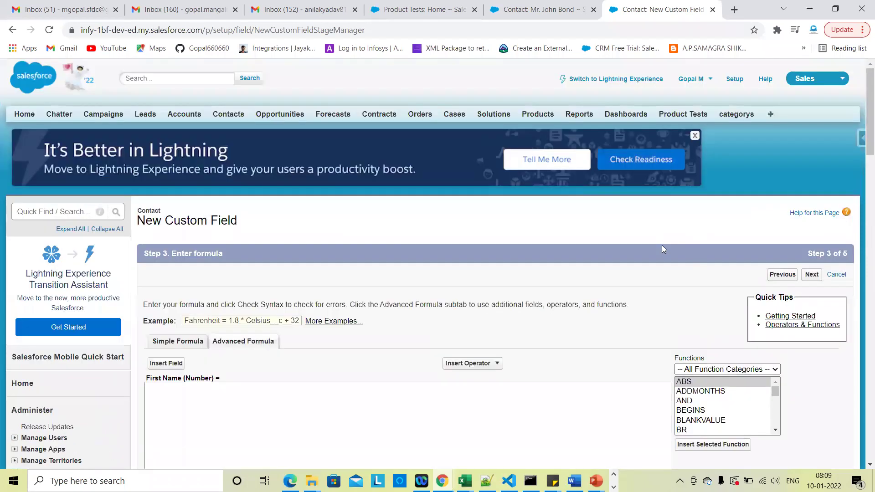
{"action": "scroll", "coordinate": [662, 245], "scroll_direction": "down", "scroll_amount": 5}
{"action": "left_click", "coordinate": [721, 136]}
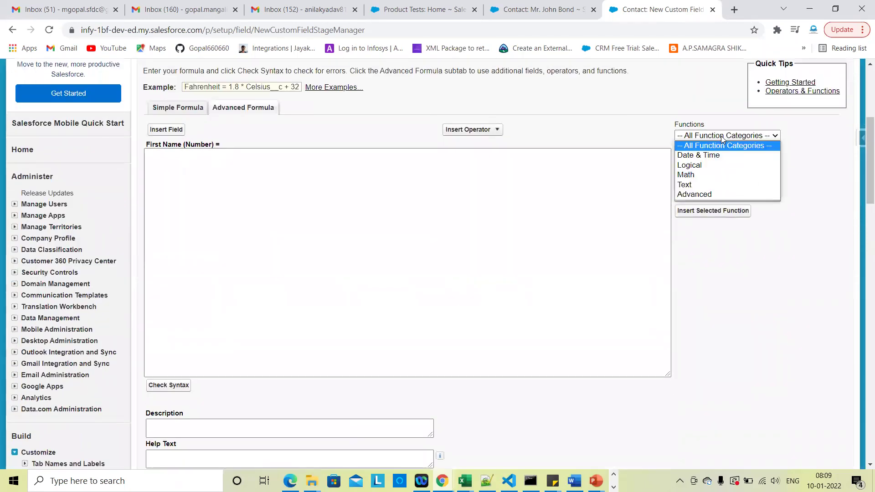
{"action": "left_click", "coordinate": [703, 156]}
{"action": "scroll", "coordinate": [457, 275], "scroll_direction": "up", "scroll_amount": 1}
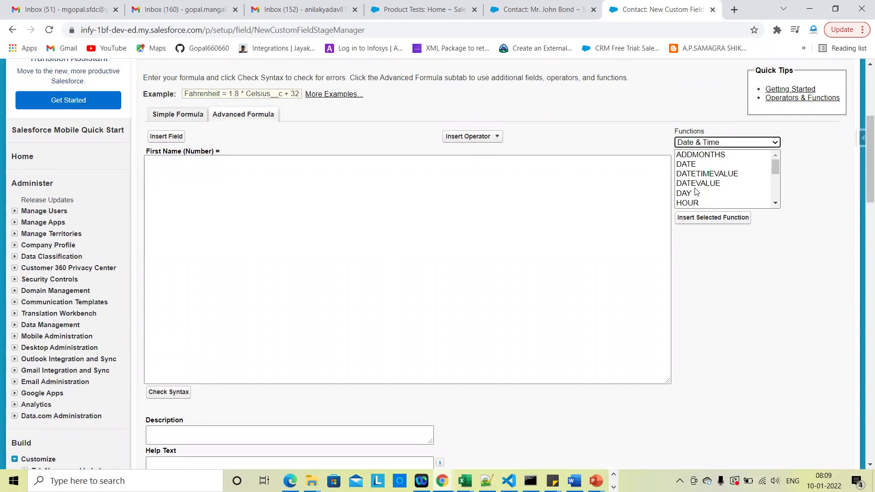
{"action": "scroll", "coordinate": [713, 184], "scroll_direction": "down", "scroll_amount": 1}
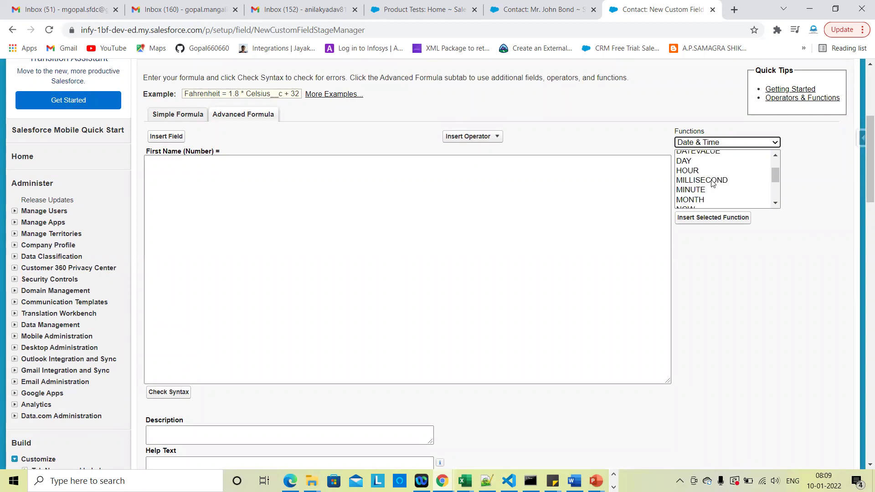
{"action": "scroll", "coordinate": [713, 183], "scroll_direction": "down", "scroll_amount": 1}
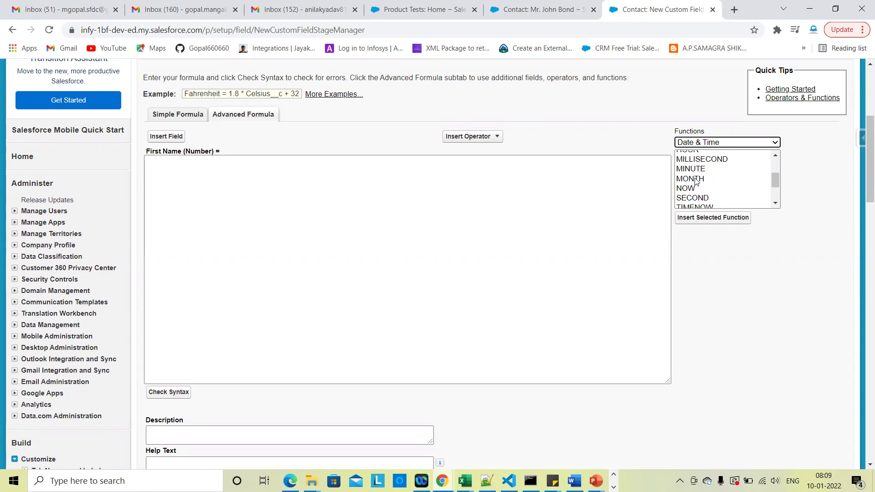
{"action": "scroll", "coordinate": [702, 192], "scroll_direction": "down", "scroll_amount": 1}
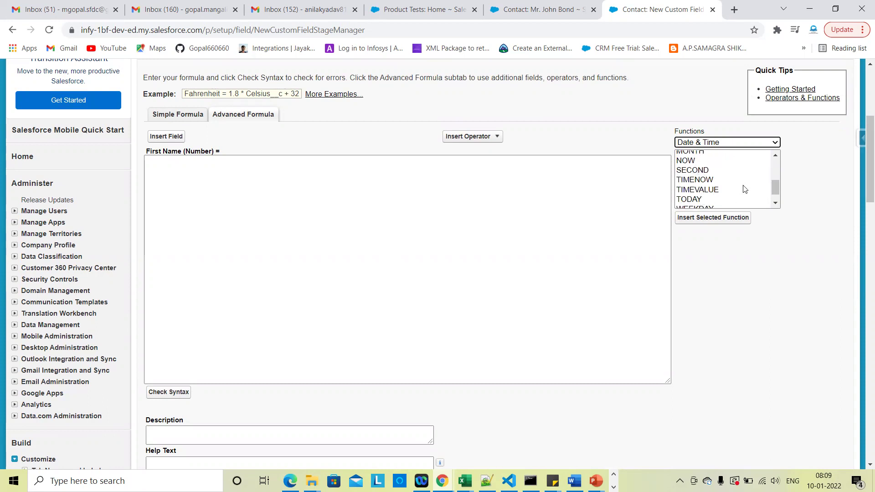
Step: Read the syntax and descriptions of Date & Time functions such as SECOND, NOW, DAY and DATE
{"action": "left_click", "coordinate": [698, 174]}
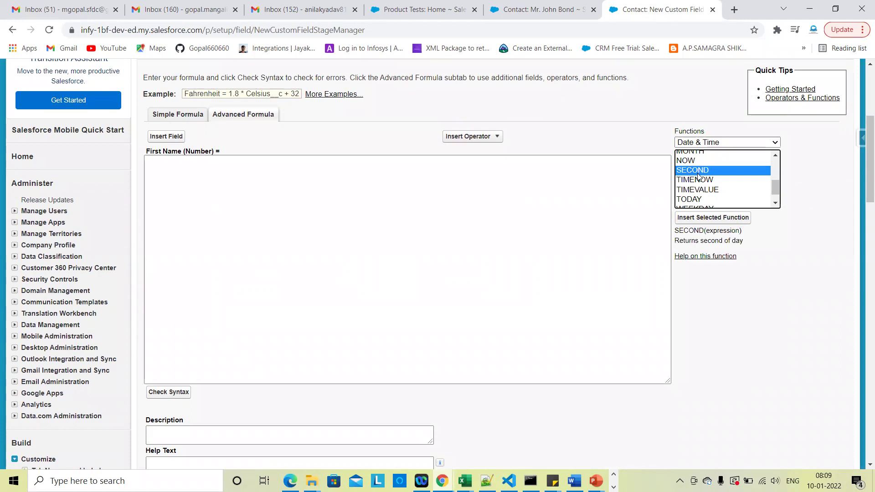
{"action": "triple_click", "coordinate": [732, 240]}
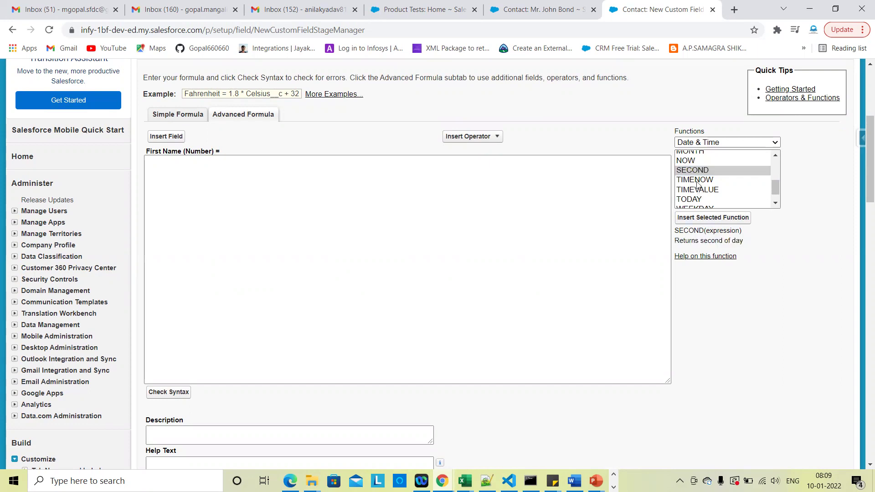
{"action": "left_click", "coordinate": [687, 162]}
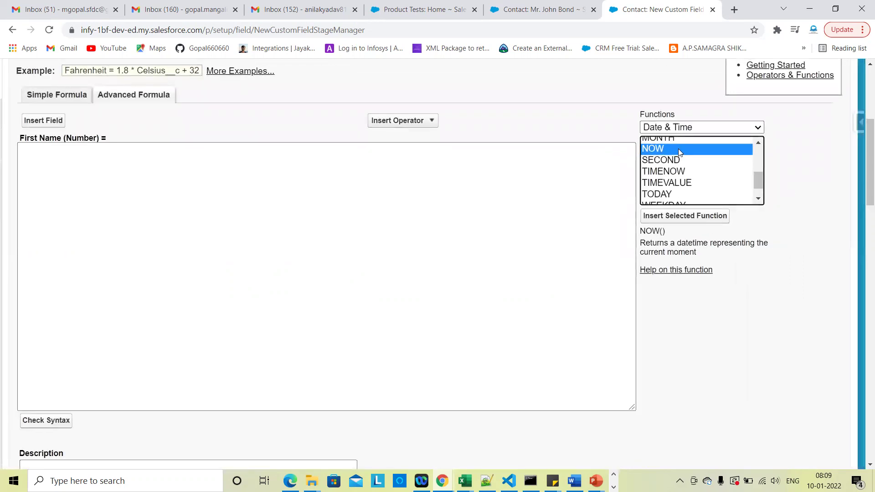
{"action": "scroll", "coordinate": [678, 149], "scroll_direction": "up", "scroll_amount": 2}
{"action": "left_click", "coordinate": [659, 148]}
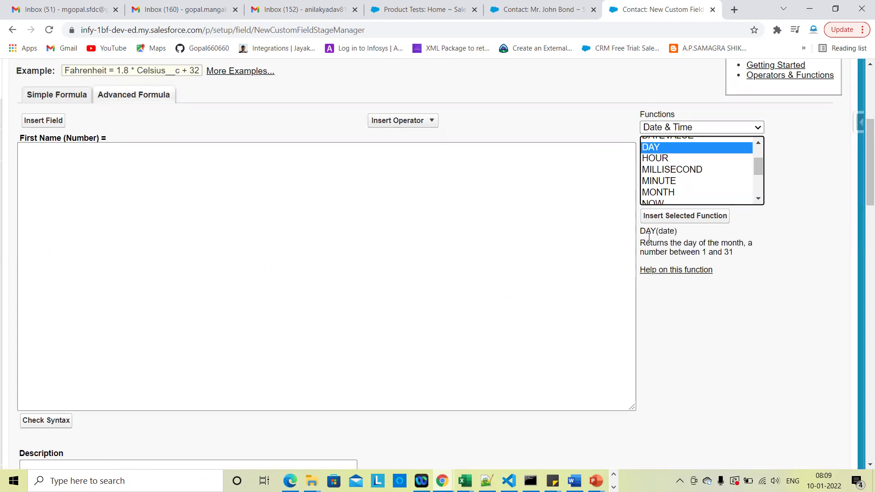
{"action": "scroll", "coordinate": [686, 176], "scroll_direction": "up", "scroll_amount": 2}
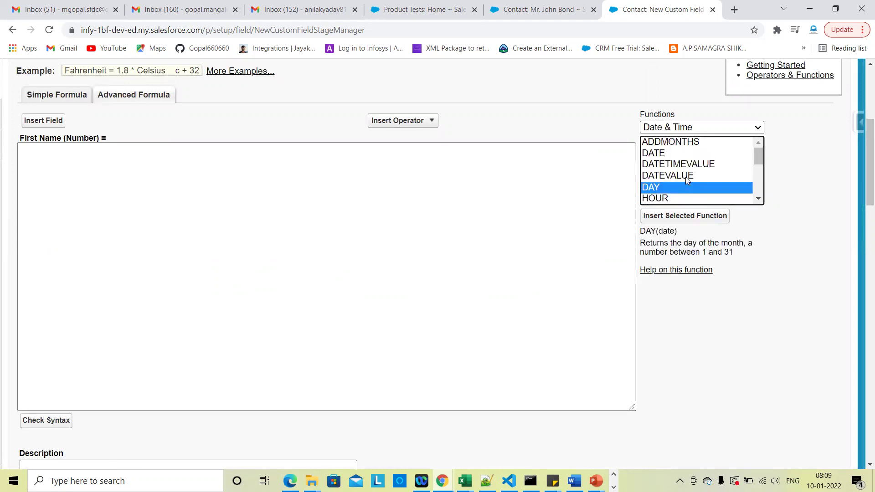
{"action": "left_click", "coordinate": [660, 166]}
{"action": "left_click", "coordinate": [655, 154]}
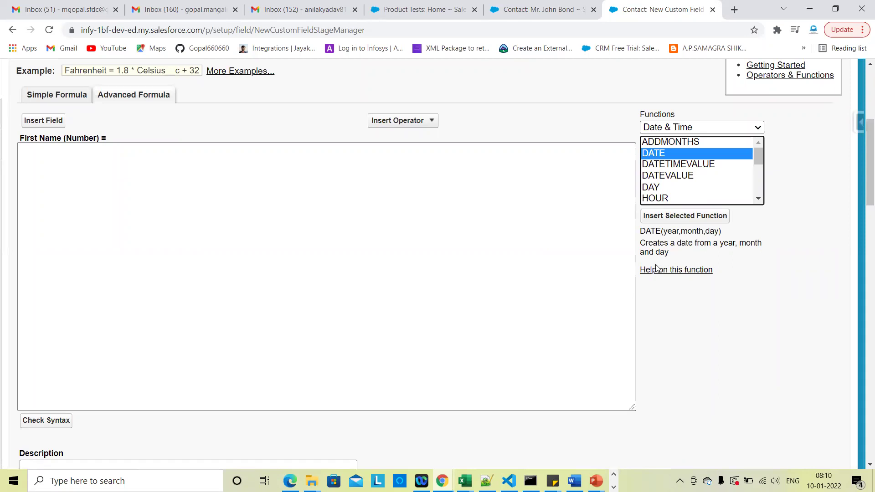
{"action": "right_click", "coordinate": [678, 271]}
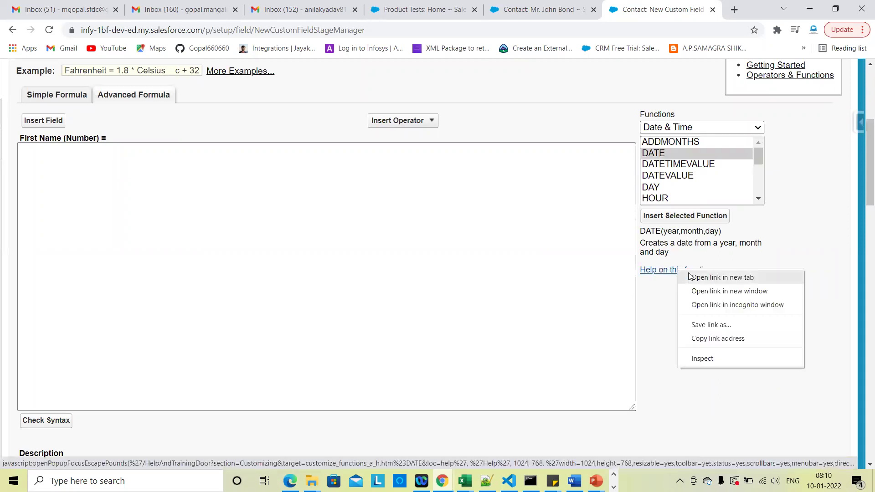
{"action": "left_click", "coordinate": [722, 278]}
{"action": "left_click", "coordinate": [647, 16]}
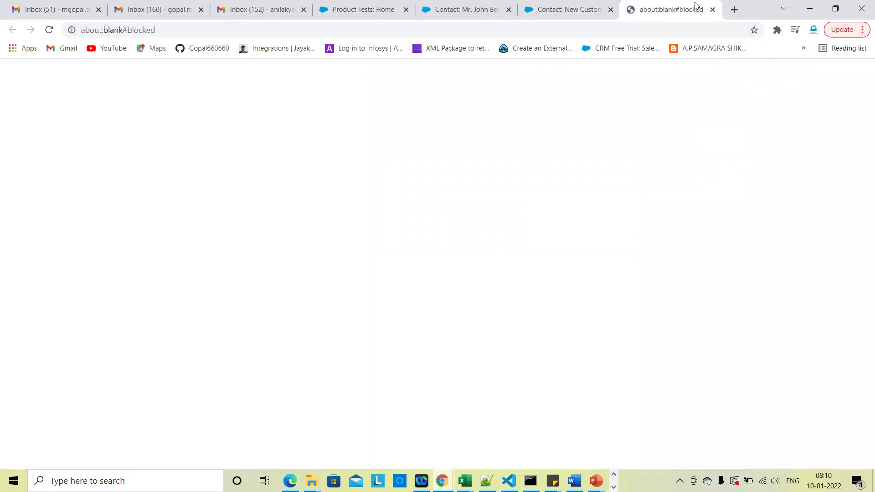
{"action": "left_click", "coordinate": [712, 9]}
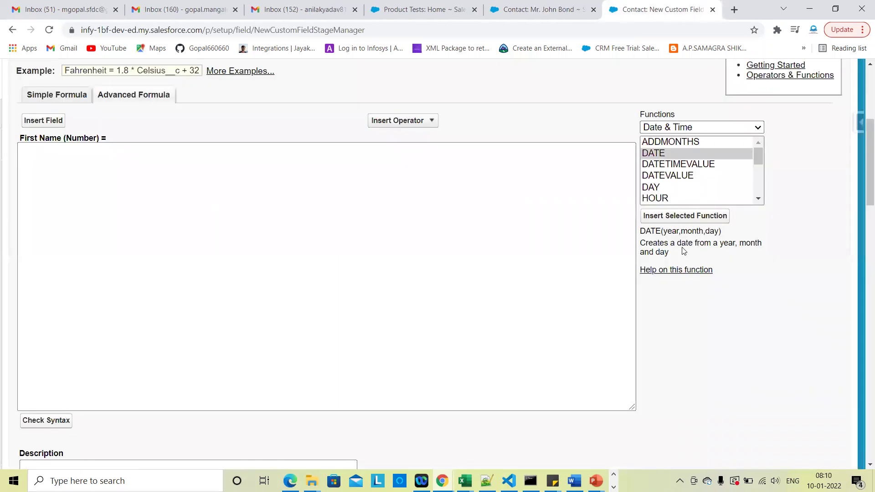
Step: Open the help page for the DATE function and return to the New Custom Field page
{"action": "left_click", "coordinate": [677, 272]}
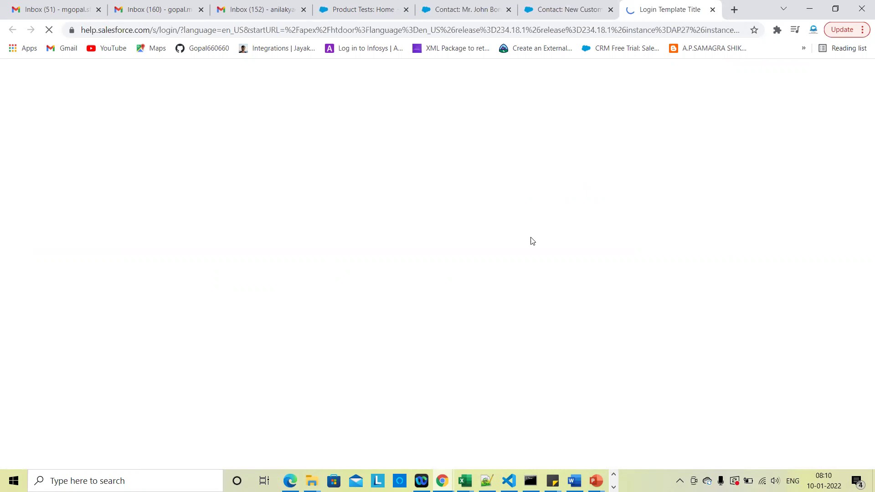
{"action": "left_click", "coordinate": [557, 10]}
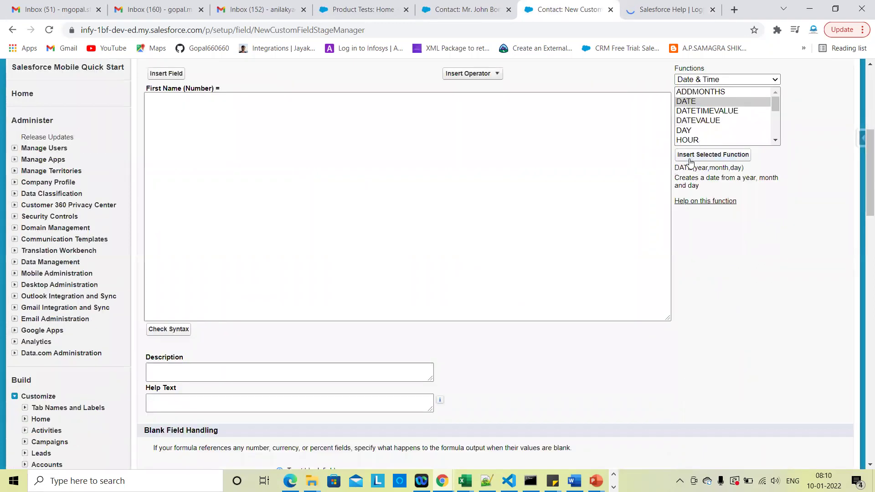
{"action": "scroll", "coordinate": [715, 254], "scroll_direction": "down", "scroll_amount": 1}
{"action": "scroll", "coordinate": [702, 226], "scroll_direction": "up", "scroll_amount": 1}
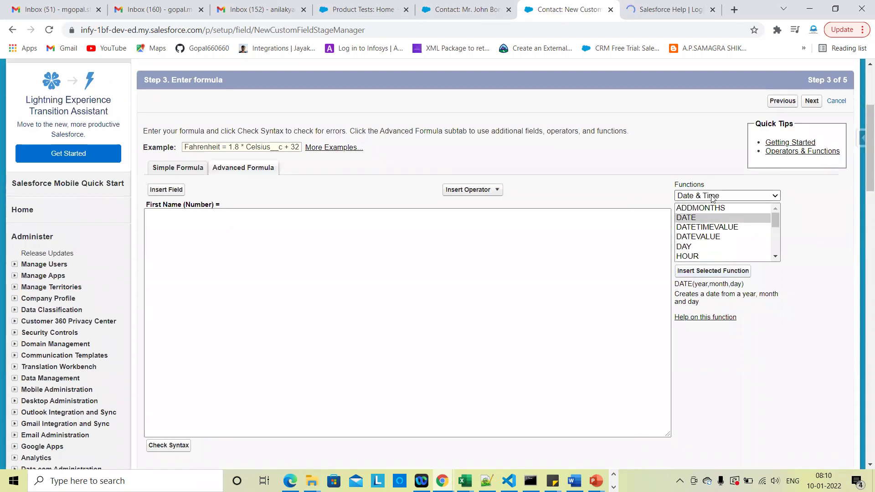
Step: Browse the Logical functions and the Math functions available for the formula
{"action": "left_click", "coordinate": [707, 195]}
{"action": "left_click", "coordinate": [704, 225]}
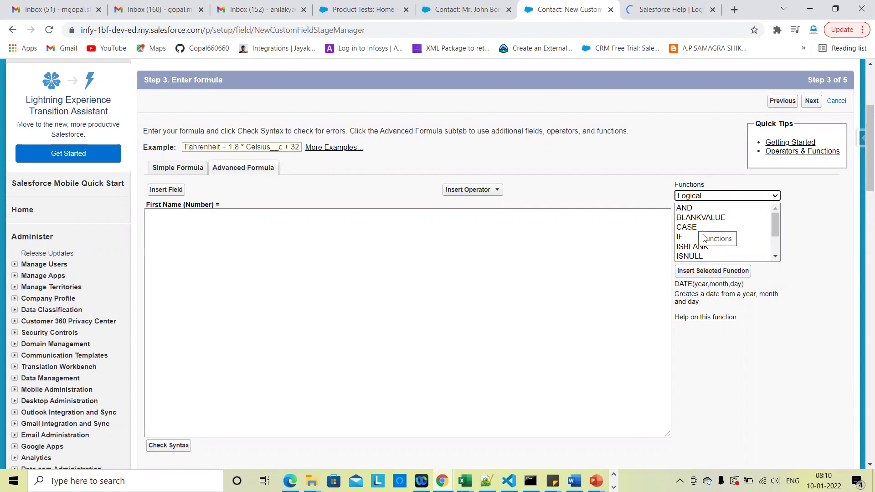
{"action": "scroll", "coordinate": [704, 234], "scroll_direction": "down", "scroll_amount": 1}
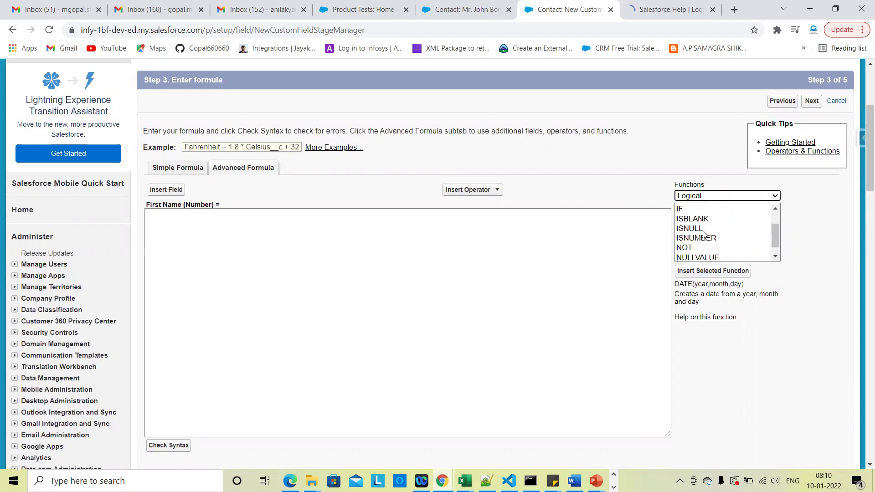
{"action": "scroll", "coordinate": [704, 235], "scroll_direction": "down", "scroll_amount": 1}
{"action": "left_click", "coordinate": [696, 196]}
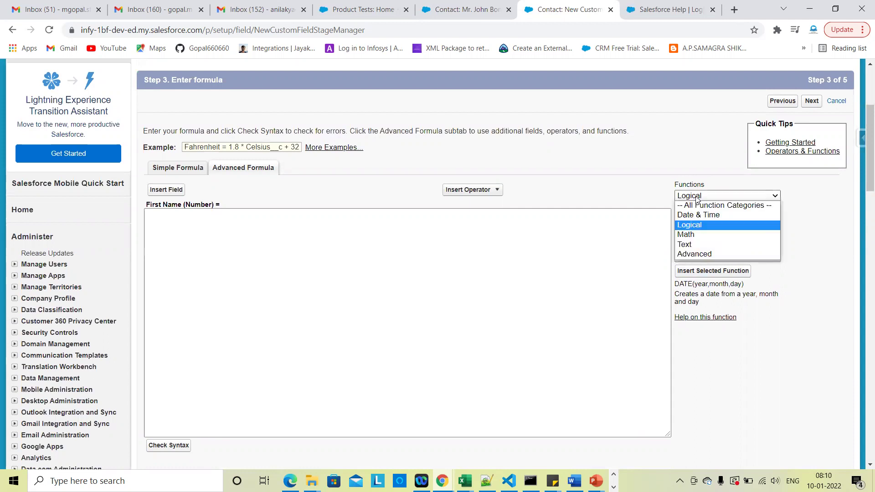
{"action": "left_click", "coordinate": [698, 235]}
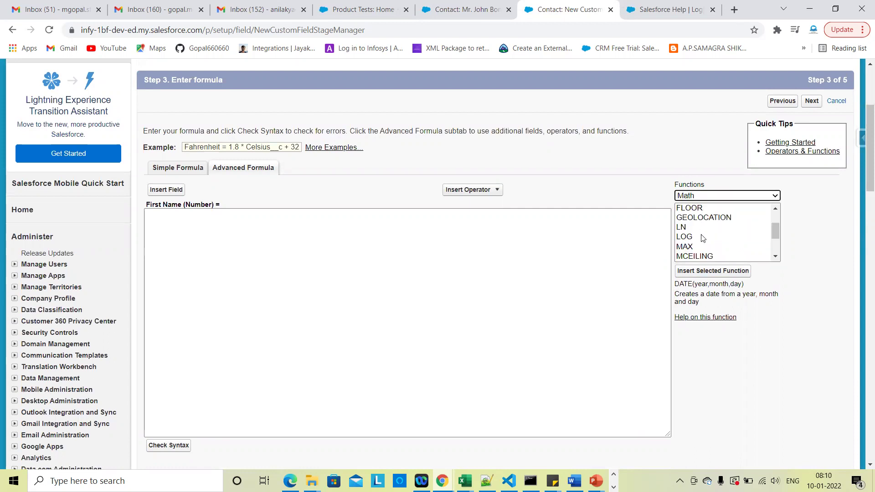
{"action": "scroll", "coordinate": [702, 238], "scroll_direction": "down", "scroll_amount": 2}
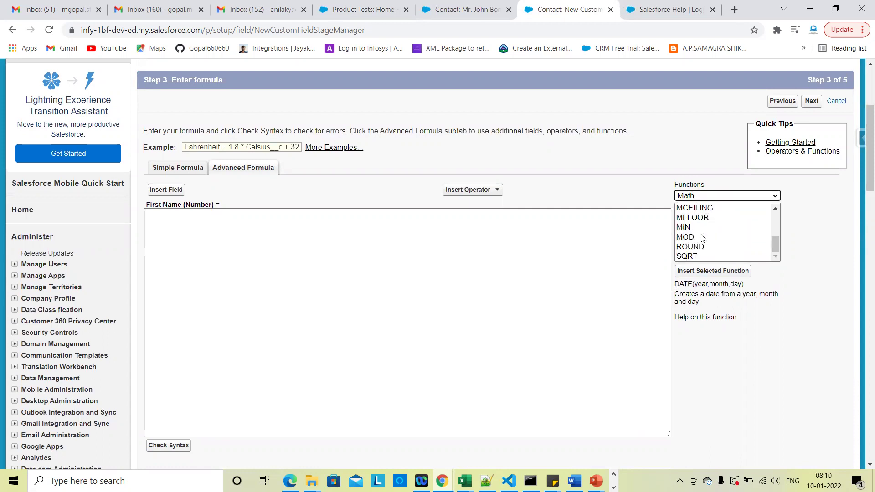
{"action": "scroll", "coordinate": [703, 239], "scroll_direction": "down", "scroll_amount": 1}
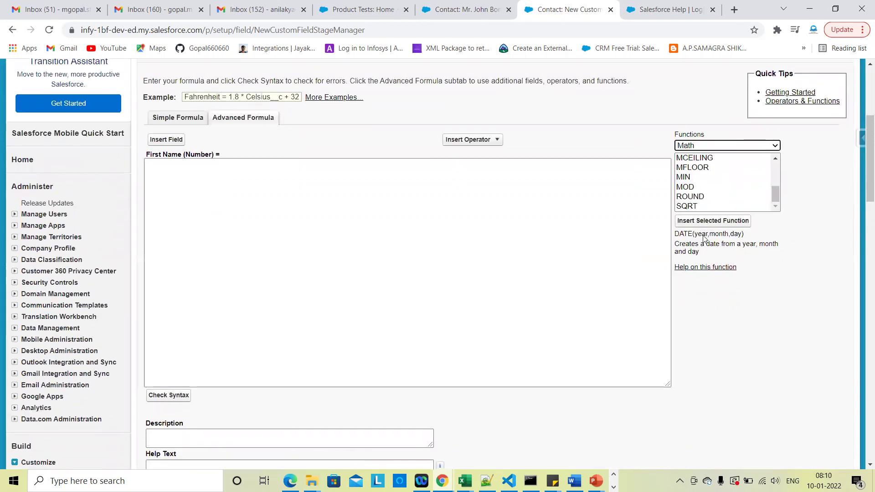
Step: Browse the Text functions and the Advanced functions available for the formula
{"action": "left_click", "coordinate": [698, 145]}
{"action": "left_click", "coordinate": [688, 195]}
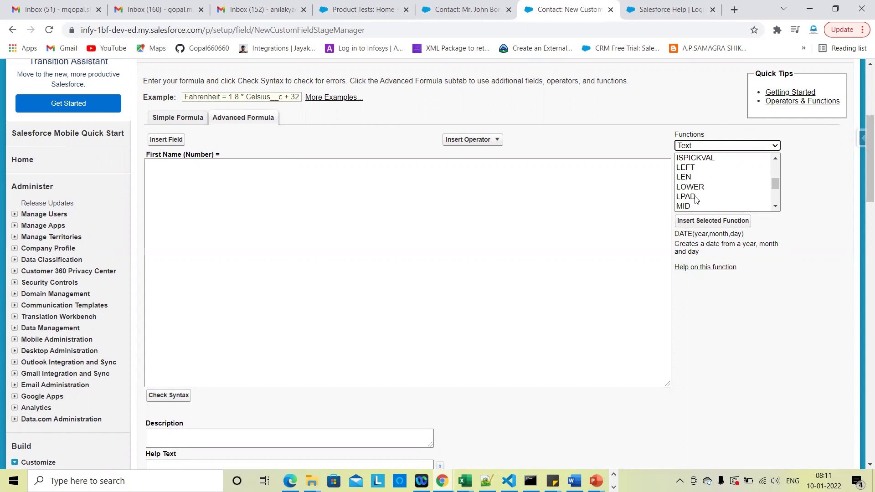
{"action": "scroll", "coordinate": [696, 199], "scroll_direction": "down", "scroll_amount": 1}
{"action": "scroll", "coordinate": [696, 192], "scroll_direction": "down", "scroll_amount": 1}
{"action": "scroll", "coordinate": [696, 188], "scroll_direction": "down", "scroll_amount": 1}
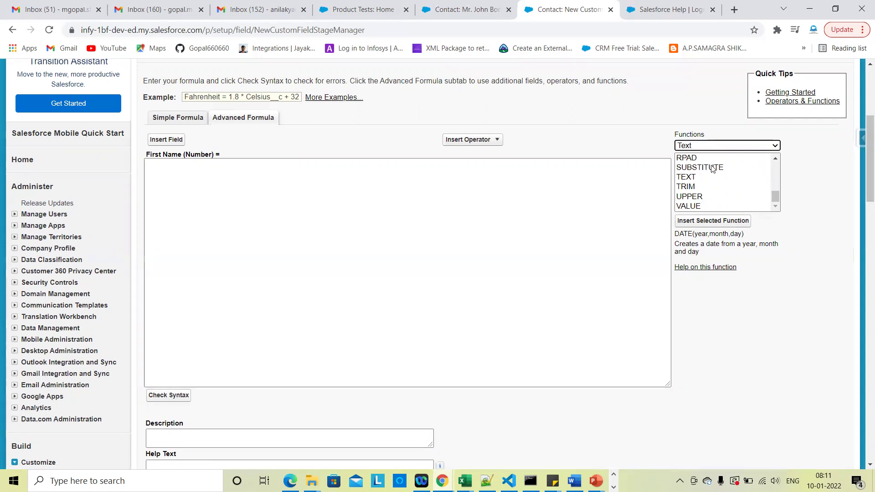
{"action": "scroll", "coordinate": [711, 177], "scroll_direction": "up", "scroll_amount": 1}
{"action": "left_click", "coordinate": [700, 146]}
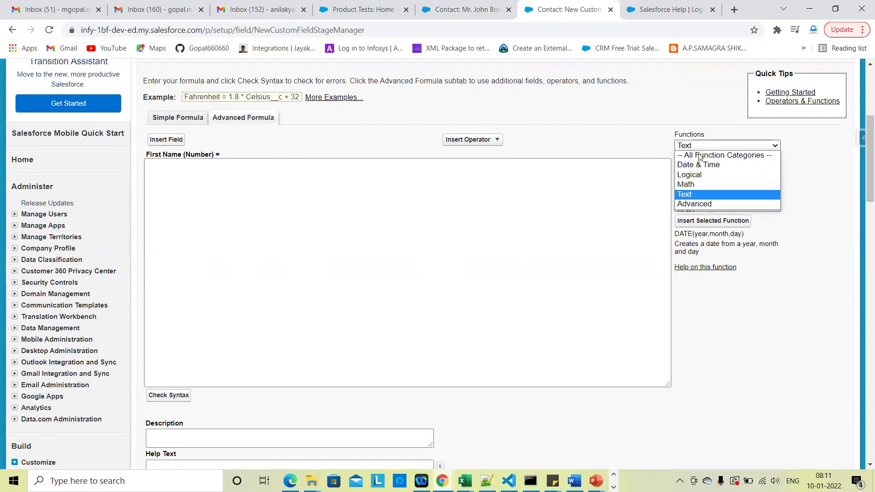
{"action": "left_click", "coordinate": [708, 203]}
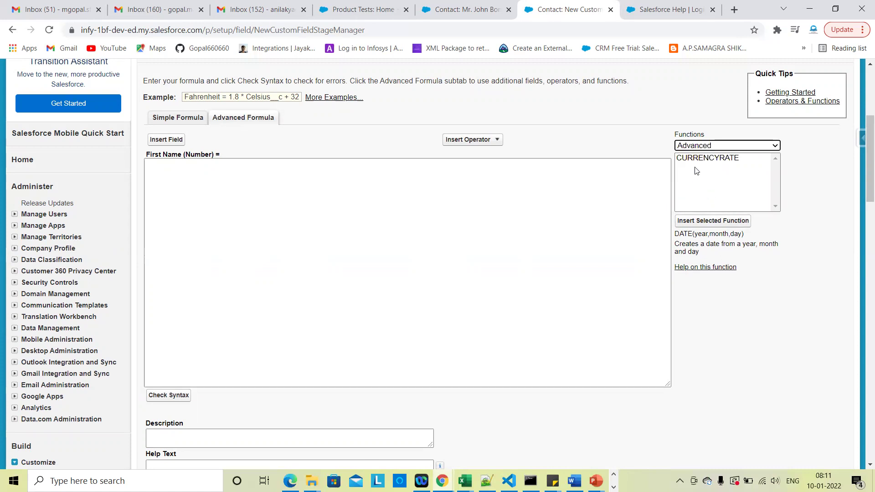
Step: List the Date & Time functions again and view the descriptions of DATETIMEVALUE and HOUR
{"action": "left_click", "coordinate": [708, 146]}
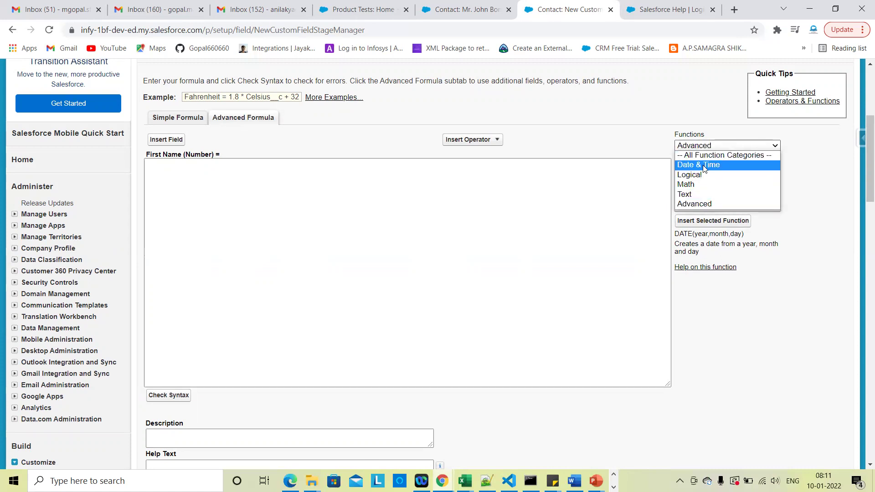
{"action": "left_click", "coordinate": [703, 165]}
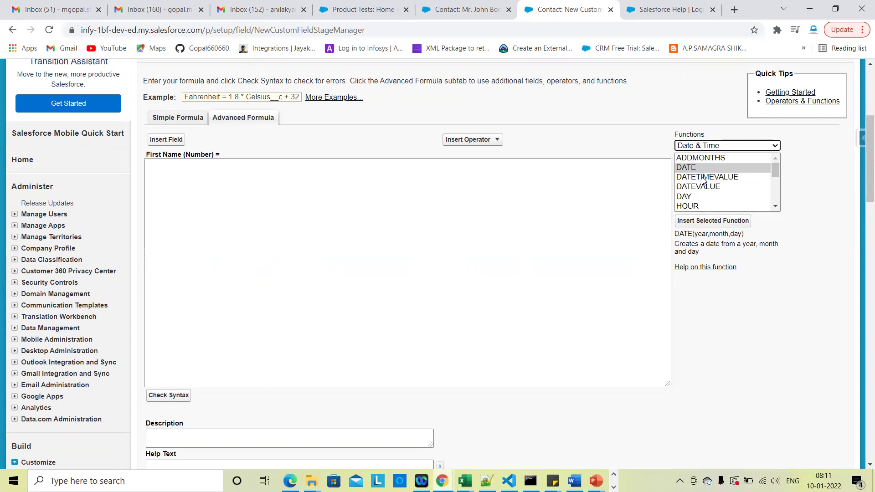
{"action": "left_click", "coordinate": [704, 178]}
{"action": "left_click", "coordinate": [697, 205]}
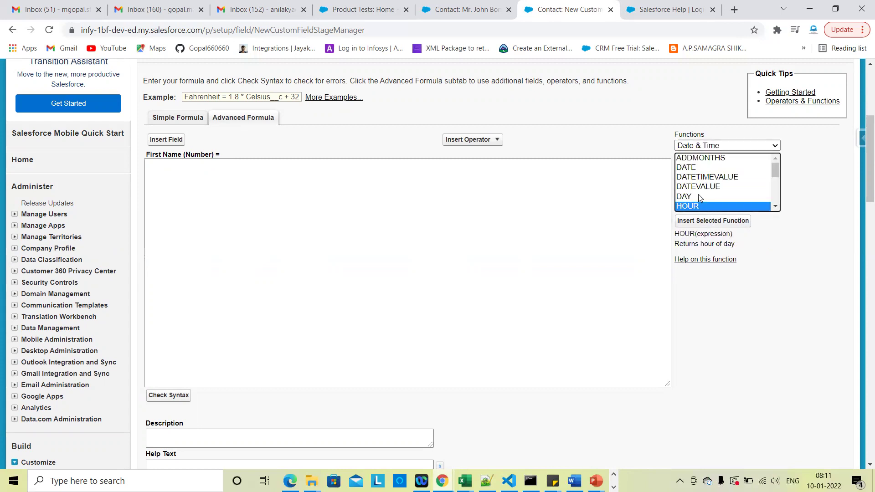
Step: Select the IF function in the Logical category and examine its syntax, arguments and description
{"action": "left_click", "coordinate": [692, 148]}
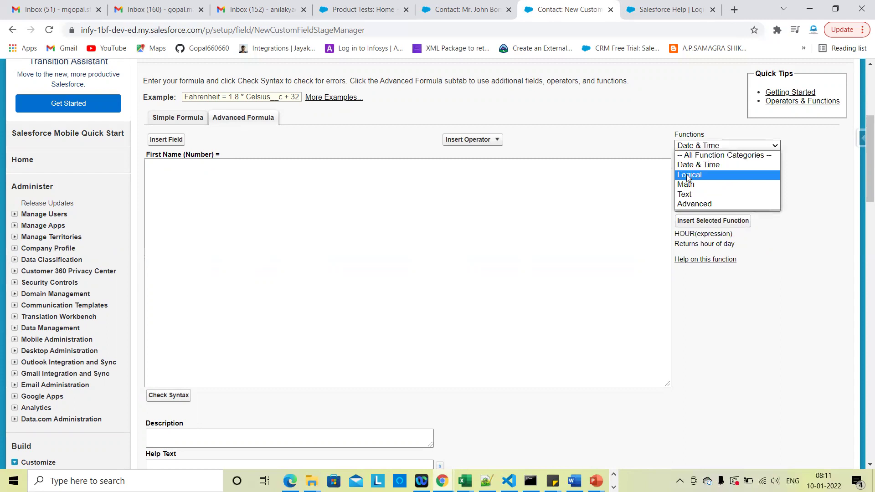
{"action": "left_click", "coordinate": [688, 178]}
{"action": "left_click", "coordinate": [684, 187]}
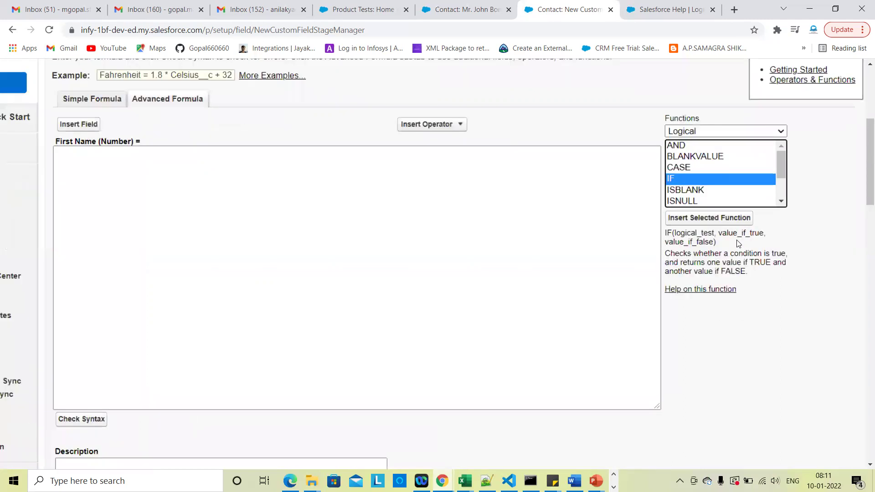
{"action": "scroll", "coordinate": [739, 244], "scroll_direction": "up", "scroll_amount": 5}
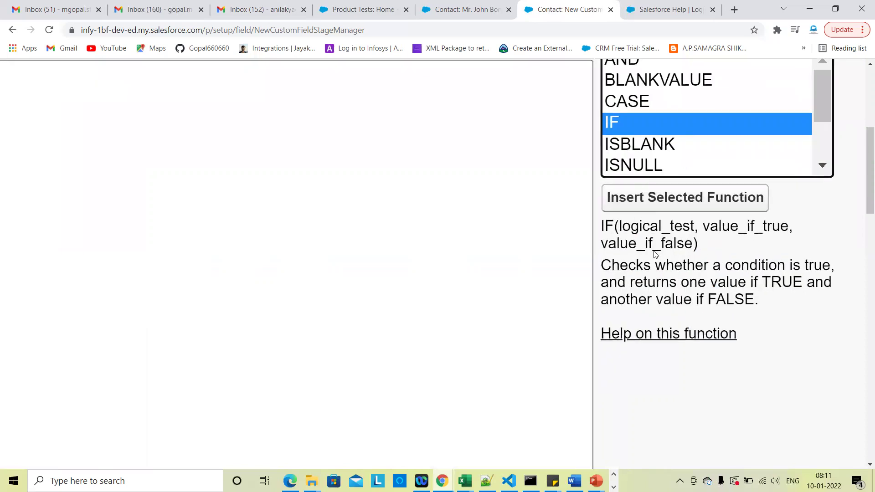
{"action": "double_click", "coordinate": [669, 227]}
{"action": "left_click", "coordinate": [757, 230]}
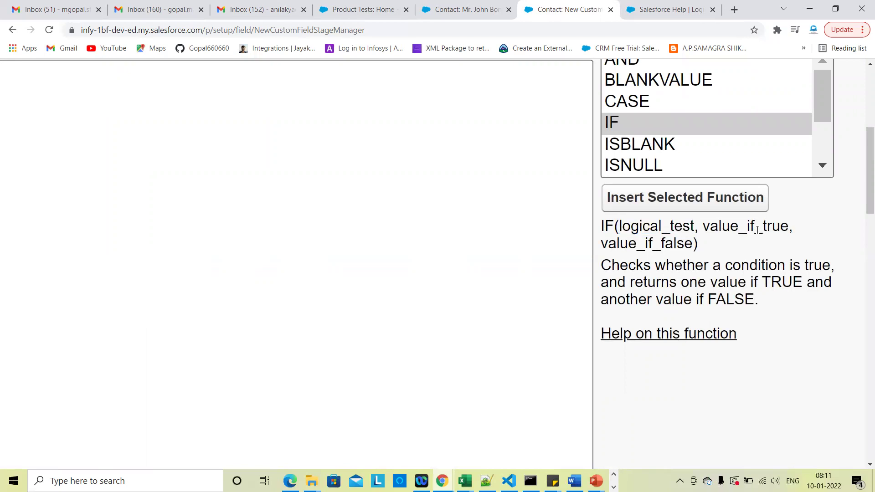
Step: Examine the logical_test and value_if_false arguments in the IF function's syntax
{"action": "double_click", "coordinate": [669, 232]}
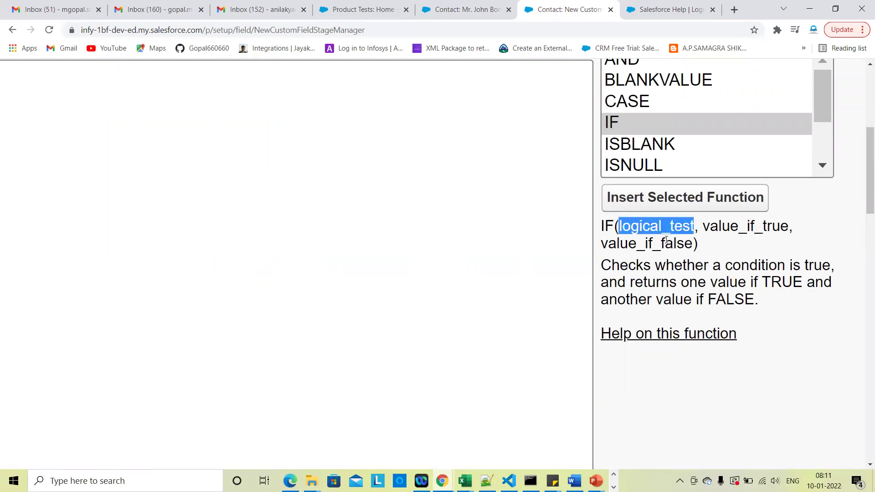
{"action": "double_click", "coordinate": [667, 242]}
{"action": "left_click", "coordinate": [657, 250]}
{"action": "key", "text": "ctrl+minus"}
{"action": "key", "text": "ctrl+minus"}
{"action": "key", "text": "ctrl+minus"}
{"action": "key", "text": "ctrl+minus"}
{"action": "key", "text": "ctrl+minus"}
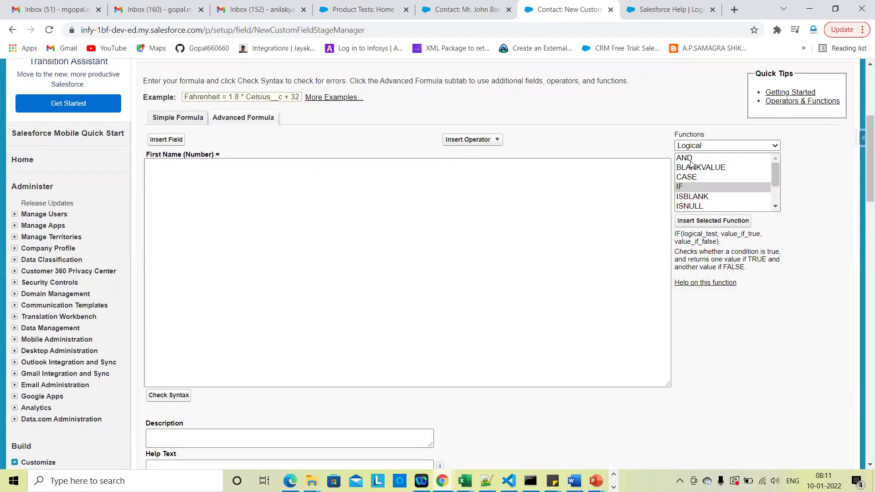
Step: Select the ISBLANK function in the Logical category and view its syntax and description
{"action": "left_click", "coordinate": [692, 197]}
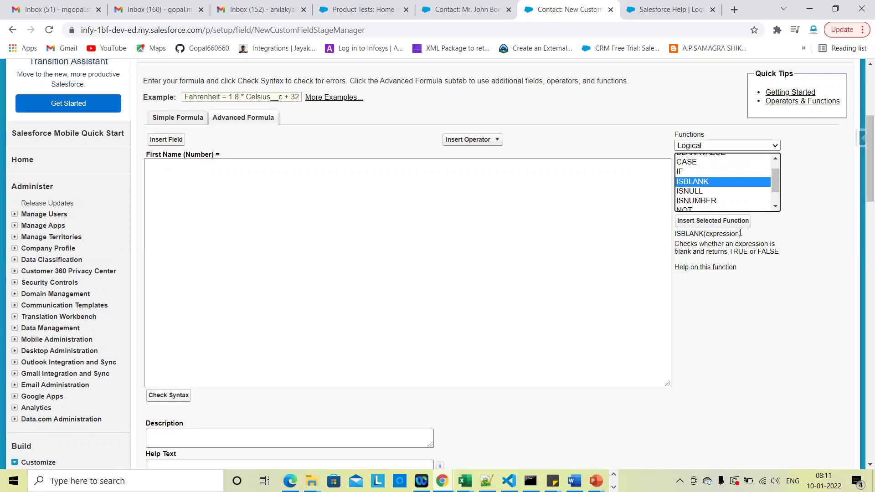
{"action": "left_click", "coordinate": [754, 300]}
{"action": "left_click", "coordinate": [498, 254]}
{"action": "scroll", "coordinate": [498, 254], "scroll_direction": "up", "scroll_amount": 1}
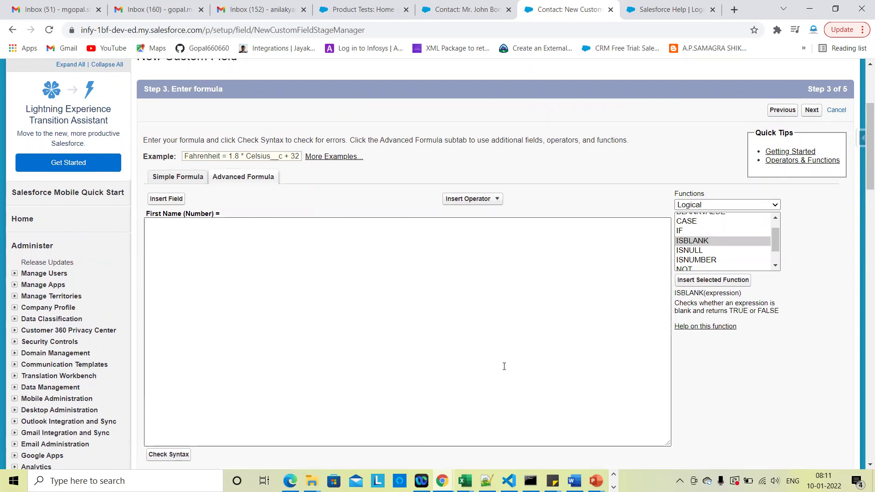
Step: Switch the First Name formula to the Simple Formula editor
{"action": "left_click", "coordinate": [186, 183]}
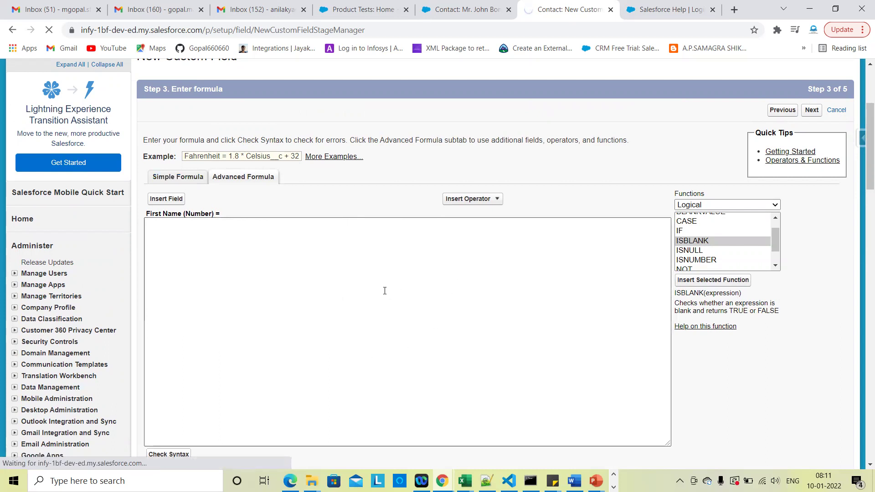
{"action": "scroll", "coordinate": [384, 319], "scroll_direction": "down", "scroll_amount": 3}
{"action": "scroll", "coordinate": [351, 255], "scroll_direction": "up", "scroll_amount": 3}
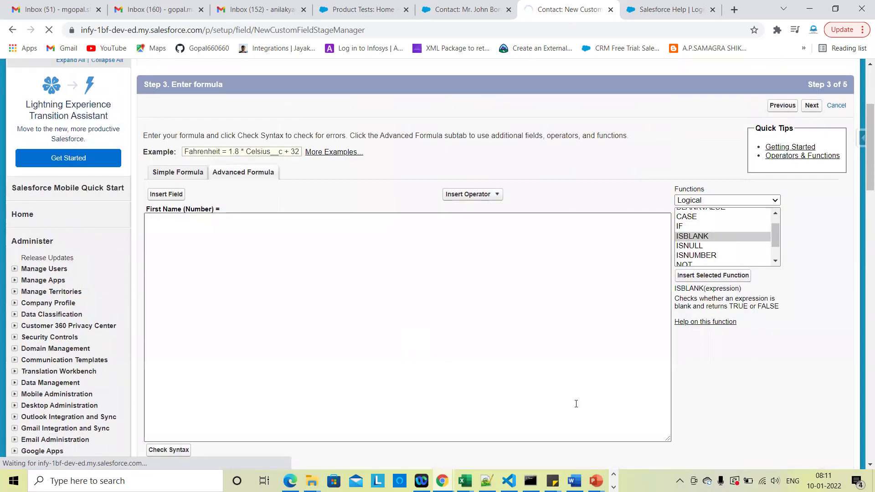
{"action": "left_click", "coordinate": [762, 480]}
{"action": "left_click", "coordinate": [762, 481]}
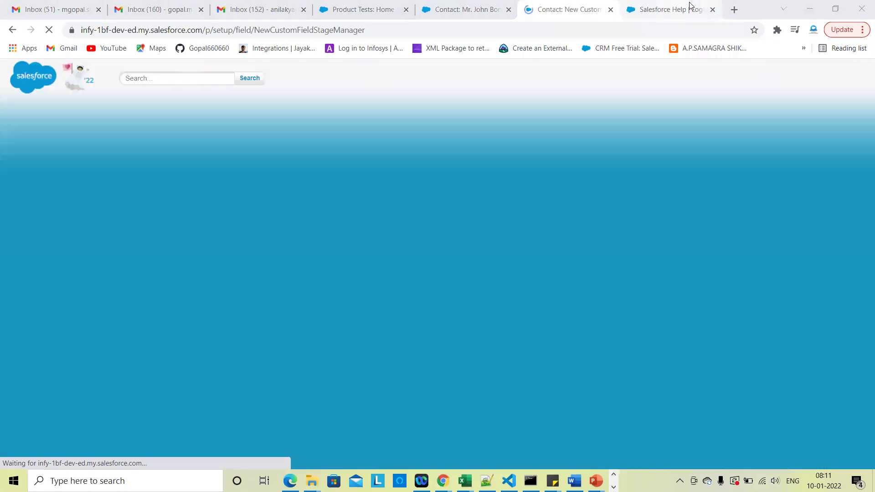
Step: Close the Salesforce Help browser tab and return to the Advanced Formula editor of the new custom field
{"action": "left_click", "coordinate": [689, 5]}
{"action": "left_click", "coordinate": [712, 9]}
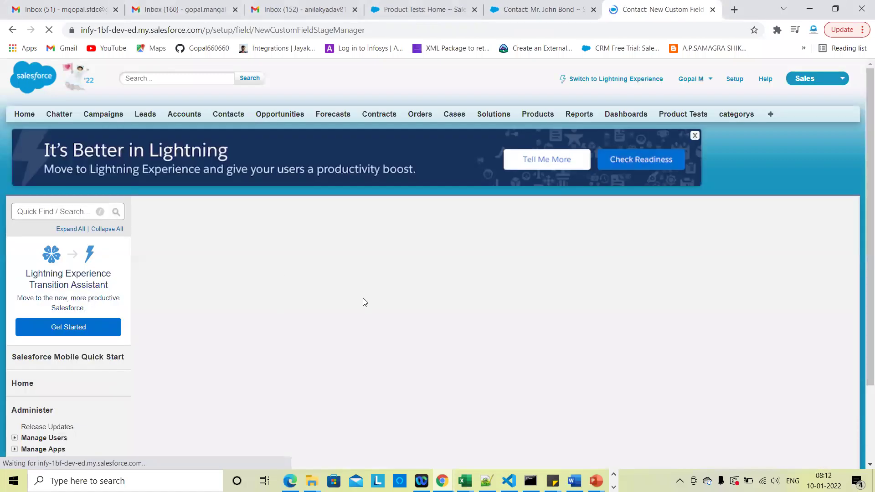
{"action": "scroll", "coordinate": [289, 295], "scroll_direction": "down", "scroll_amount": 2}
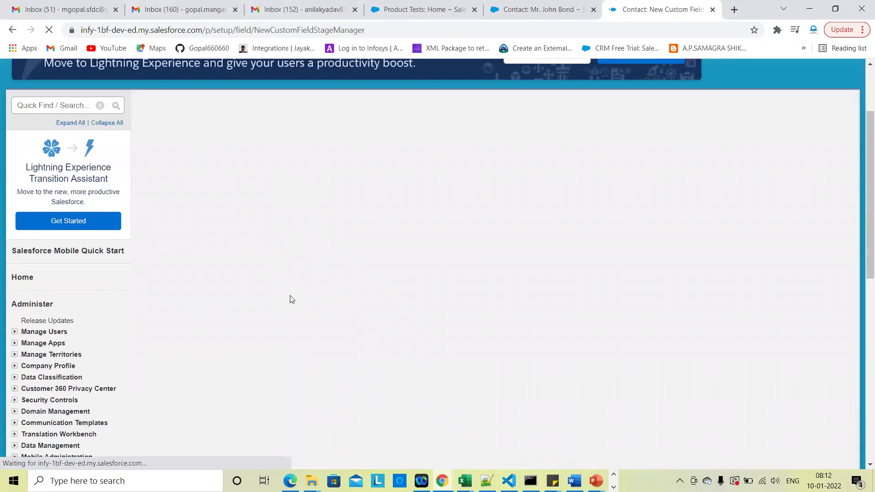
{"action": "scroll", "coordinate": [292, 300], "scroll_direction": "up", "scroll_amount": 2}
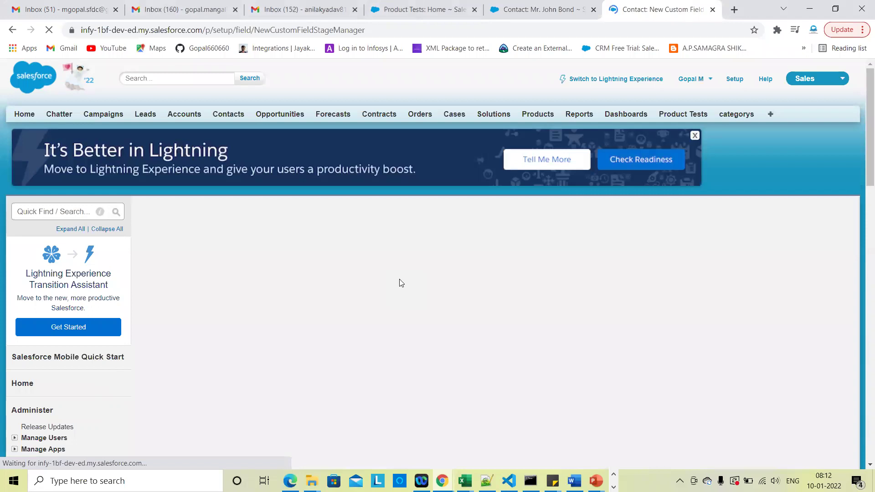
{"action": "scroll", "coordinate": [401, 283], "scroll_direction": "down", "scroll_amount": 3}
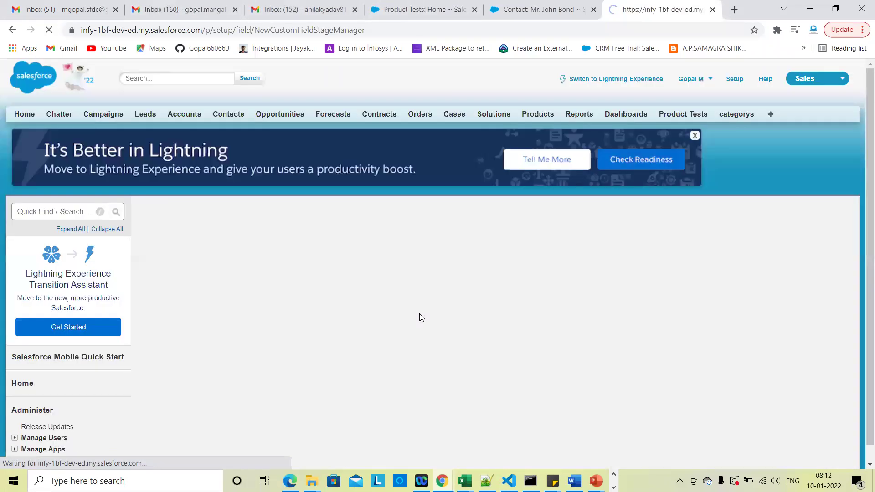
{"action": "scroll", "coordinate": [420, 314], "scroll_direction": "down", "scroll_amount": 2}
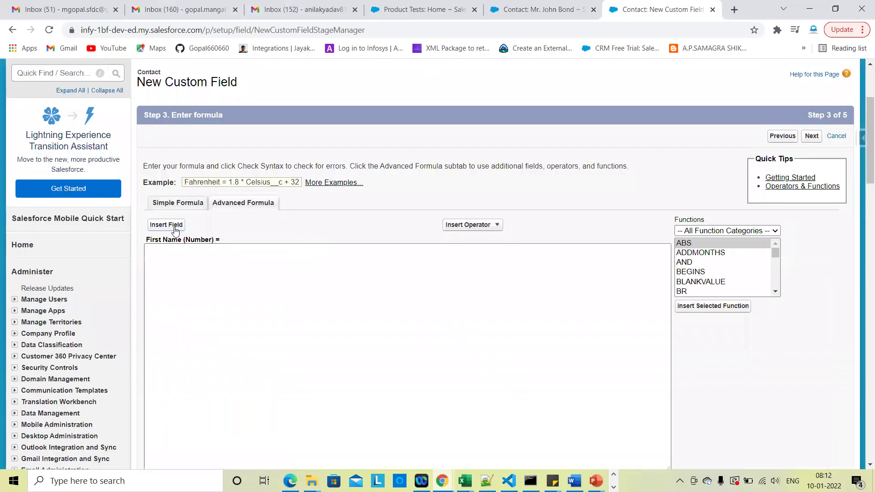
Step: Insert the Contact object's First Name field into the advanced formula
{"action": "left_click", "coordinate": [174, 226]}
{"action": "scroll", "coordinate": [321, 264], "scroll_direction": "down", "scroll_amount": 5}
{"action": "scroll", "coordinate": [321, 272], "scroll_direction": "down", "scroll_amount": 1}
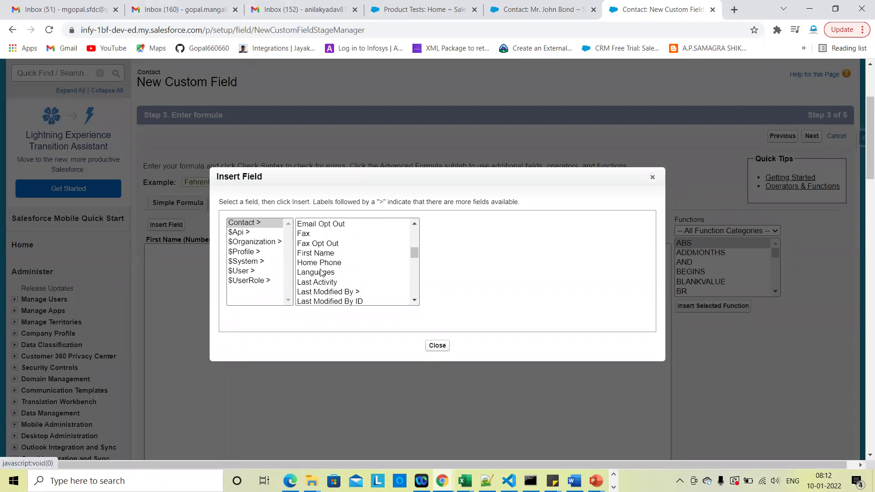
{"action": "left_click", "coordinate": [315, 254]}
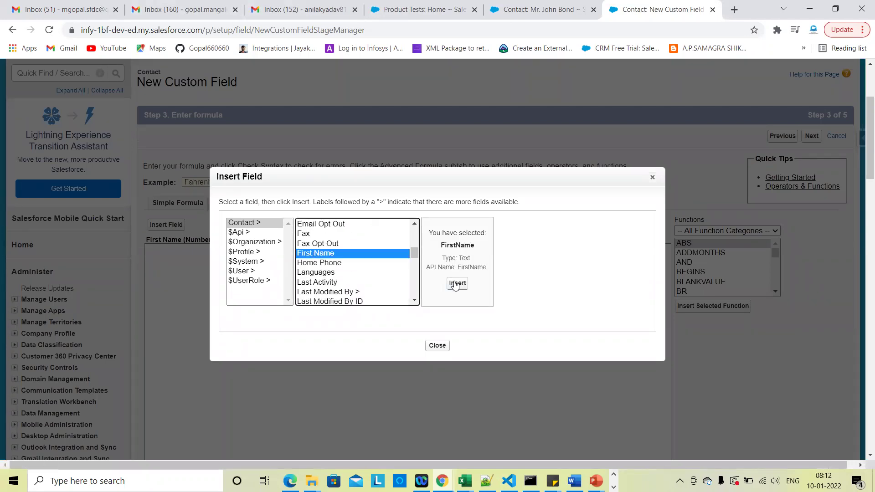
{"action": "left_click", "coordinate": [455, 284]}
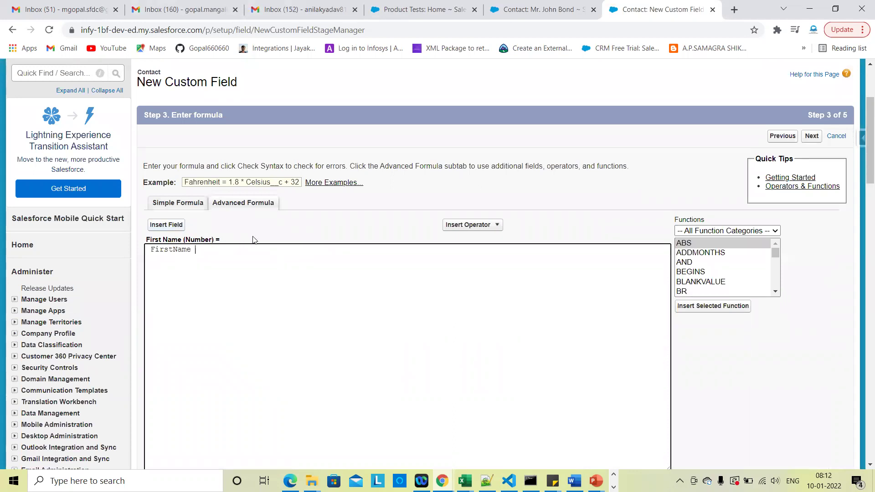
Step: Check the syntax of the FirstName formula and examine the data types mentioned in the result
{"action": "scroll", "coordinate": [408, 345], "scroll_direction": "down", "scroll_amount": 1}
{"action": "scroll", "coordinate": [408, 344], "scroll_direction": "down", "scroll_amount": 2}
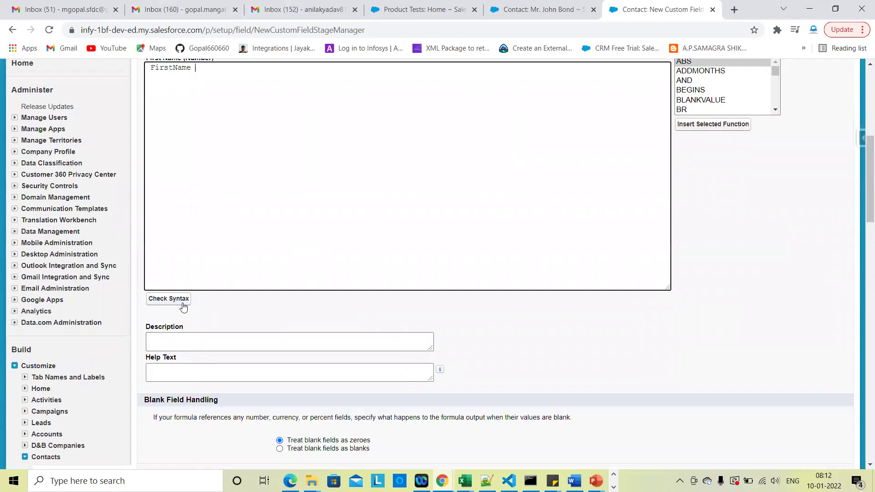
{"action": "left_click", "coordinate": [167, 298]}
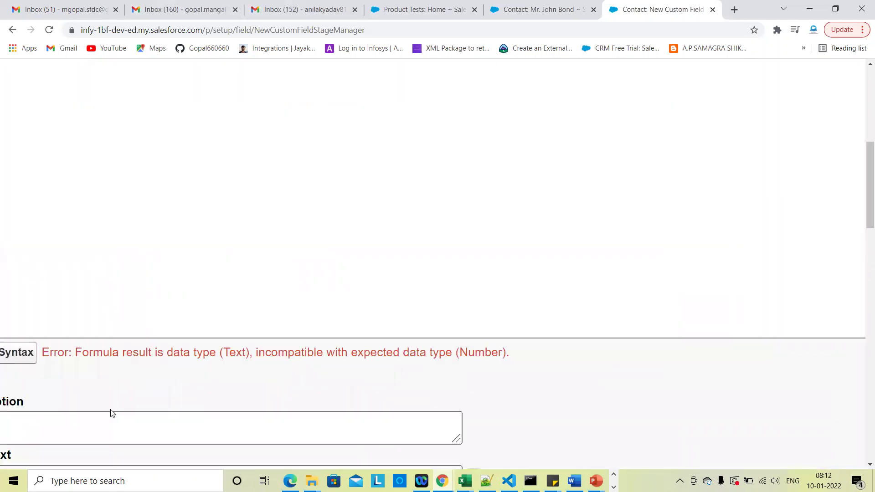
{"action": "scroll", "coordinate": [113, 413], "scroll_direction": "left", "scroll_amount": 1}
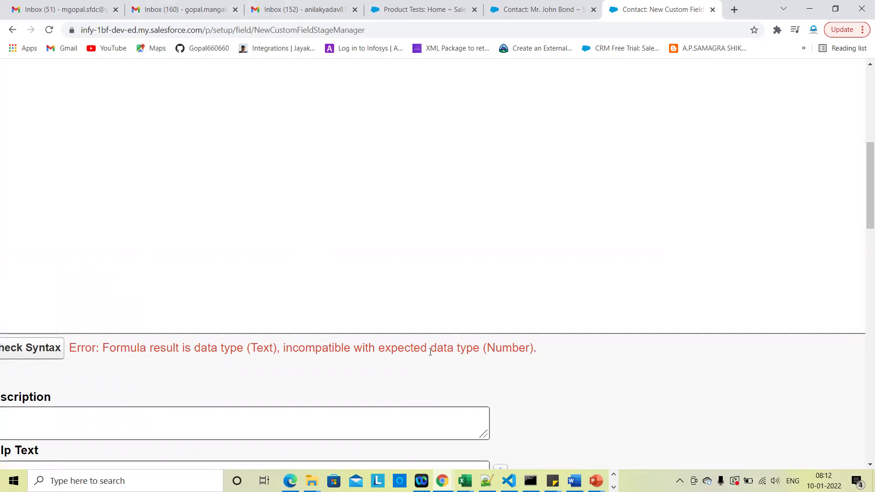
{"action": "double_click", "coordinate": [497, 348]}
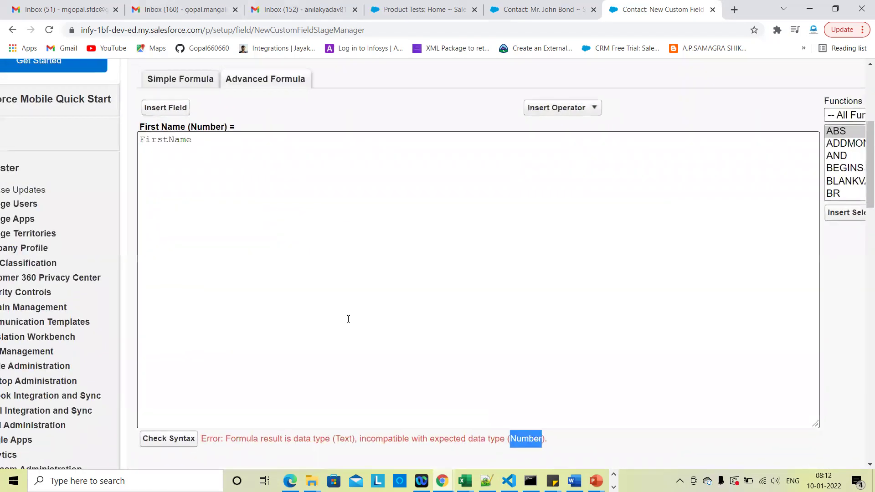
{"action": "scroll", "coordinate": [348, 319], "scroll_direction": "down", "scroll_amount": 1}
{"action": "double_click", "coordinate": [319, 364]}
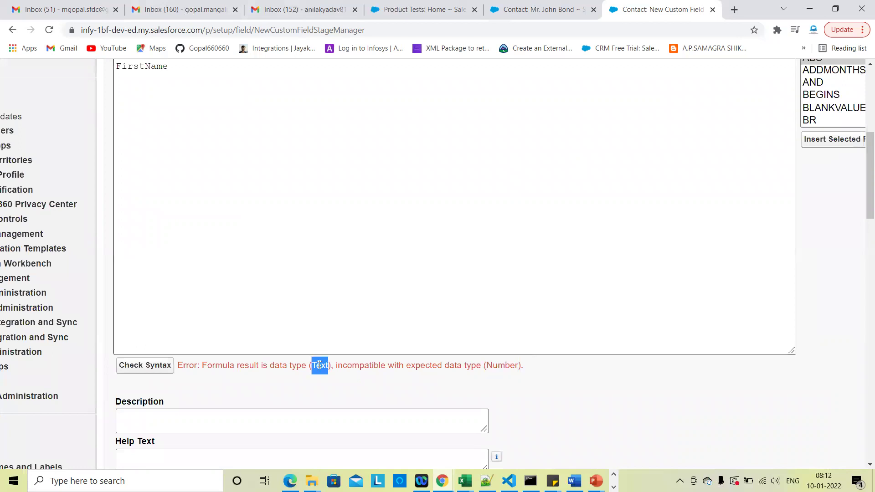
{"action": "double_click", "coordinate": [500, 365]}
{"action": "left_click", "coordinate": [397, 387]}
{"action": "scroll", "coordinate": [514, 248], "scroll_direction": "down", "scroll_amount": 3}
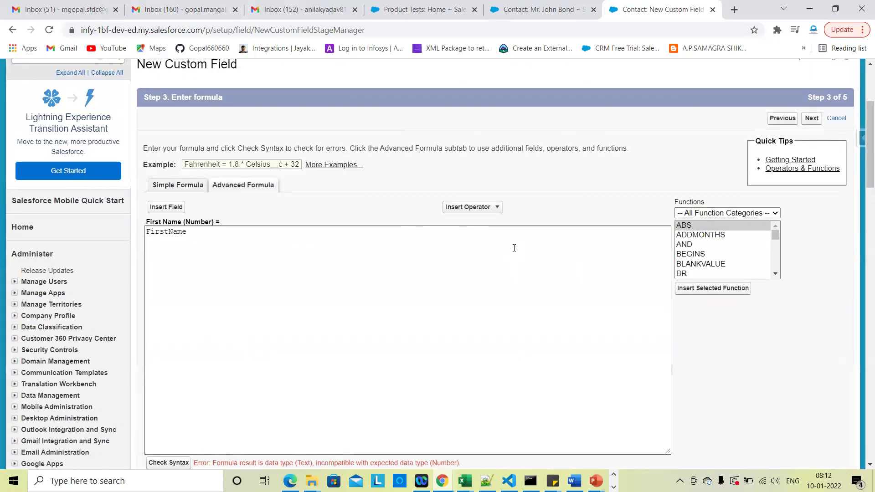
Step: Go back to the return type step, change the formula return type to Text and return to the formula step
{"action": "left_click", "coordinate": [782, 118]}
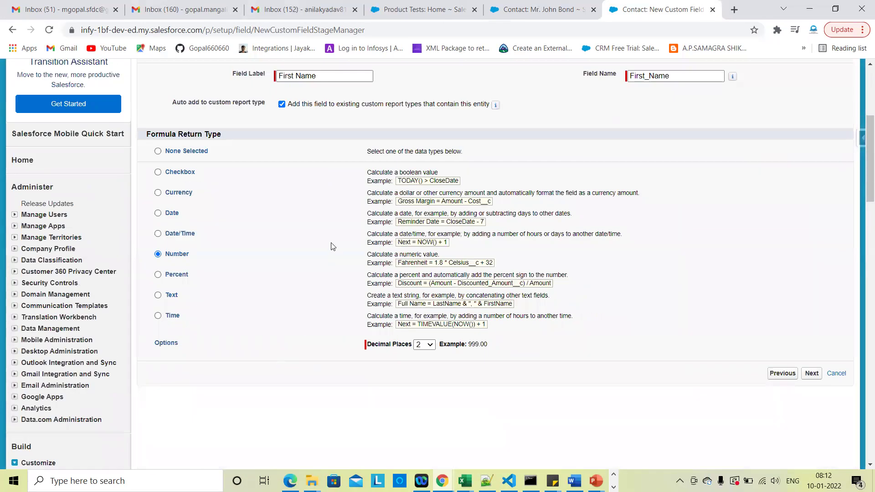
{"action": "left_click", "coordinate": [170, 297]}
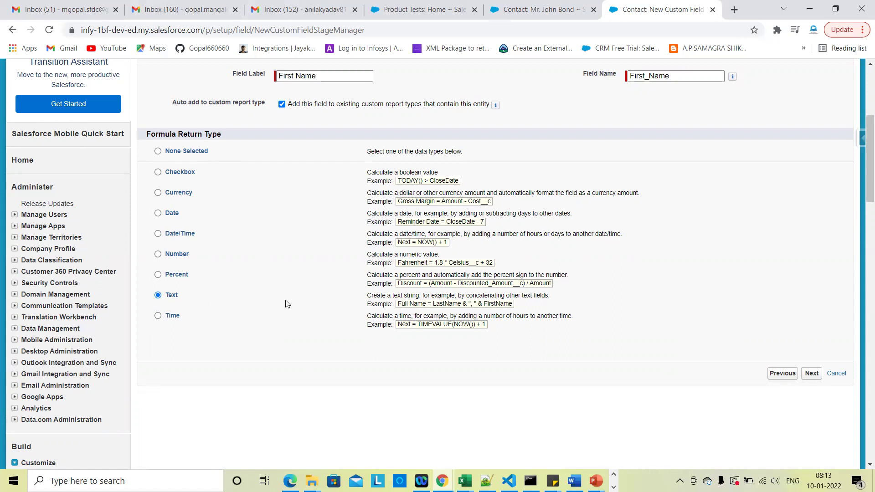
{"action": "left_click", "coordinate": [811, 374]}
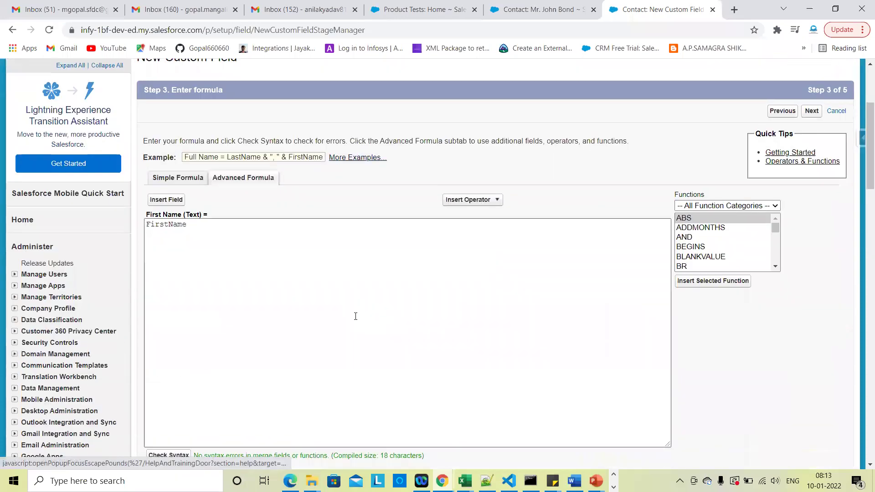
Step: Check the syntax of the Text formula again and proceed to the field-level security step
{"action": "scroll", "coordinate": [212, 244], "scroll_direction": "down", "scroll_amount": 2}
{"action": "left_click", "coordinate": [174, 344]}
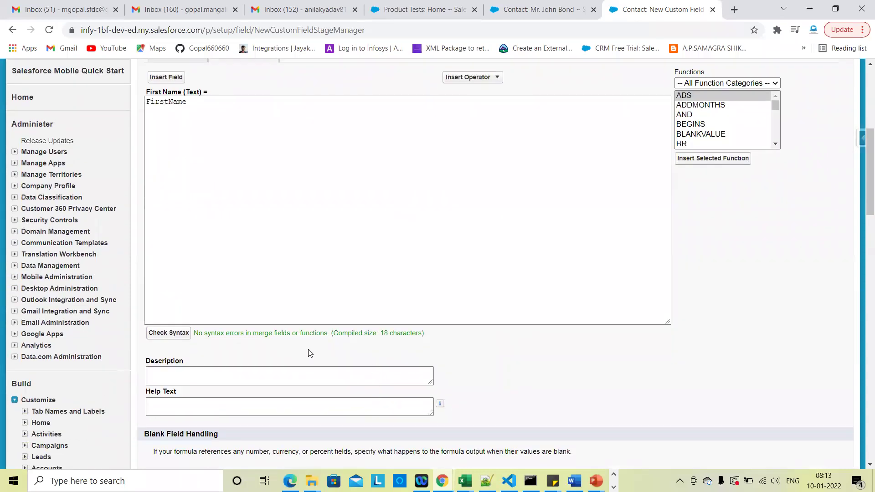
{"action": "scroll", "coordinate": [499, 384], "scroll_direction": "down", "scroll_amount": 3}
{"action": "scroll", "coordinate": [500, 384], "scroll_direction": "up", "scroll_amount": 5}
{"action": "scroll", "coordinate": [499, 384], "scroll_direction": "down", "scroll_amount": 4}
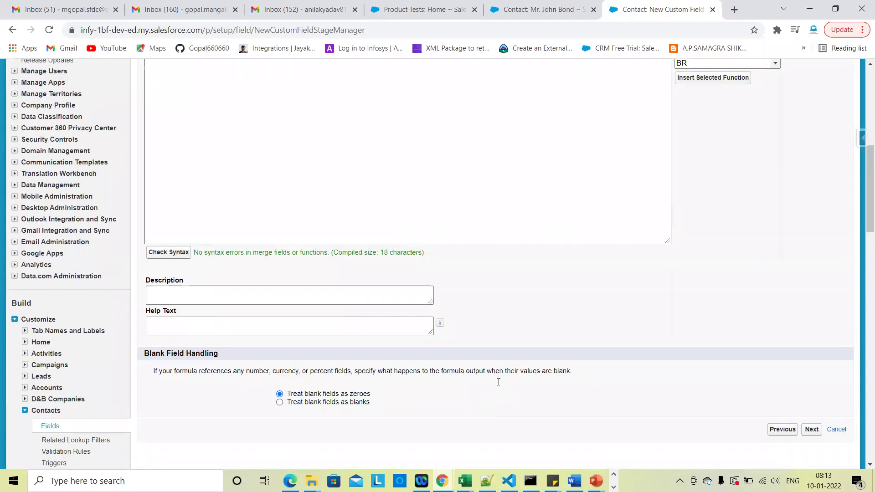
{"action": "scroll", "coordinate": [499, 384], "scroll_direction": "up", "scroll_amount": 7}
{"action": "left_click", "coordinate": [812, 241]}
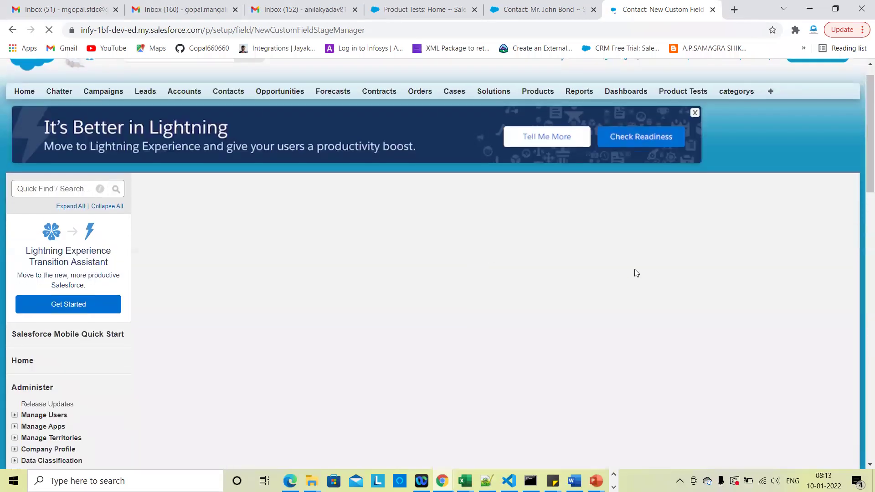
Step: Make the First Name field visible to all profiles and save it with the page layout assignments
{"action": "scroll", "coordinate": [638, 272], "scroll_direction": "down", "scroll_amount": 1}
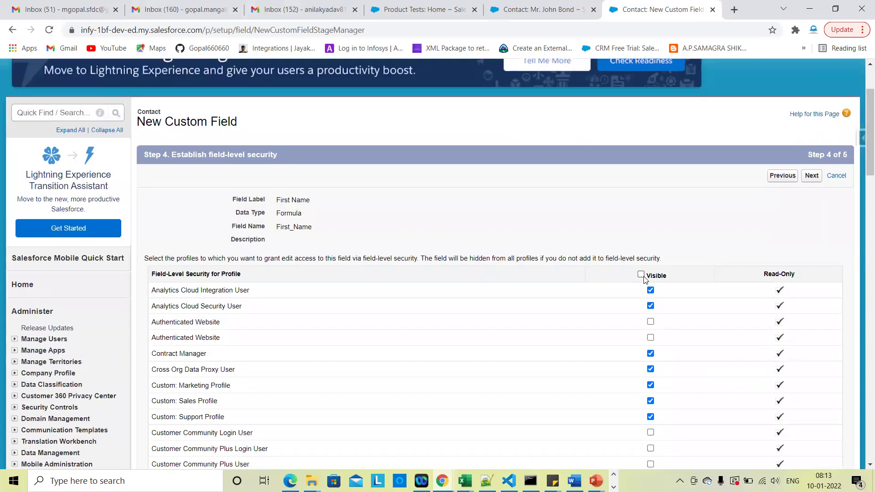
{"action": "left_click", "coordinate": [642, 275]}
{"action": "left_click", "coordinate": [814, 178]}
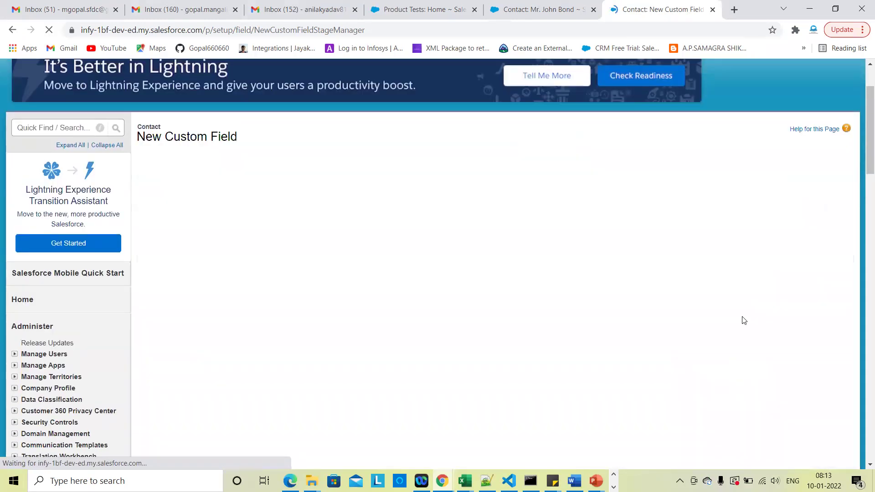
{"action": "left_click", "coordinate": [810, 191]}
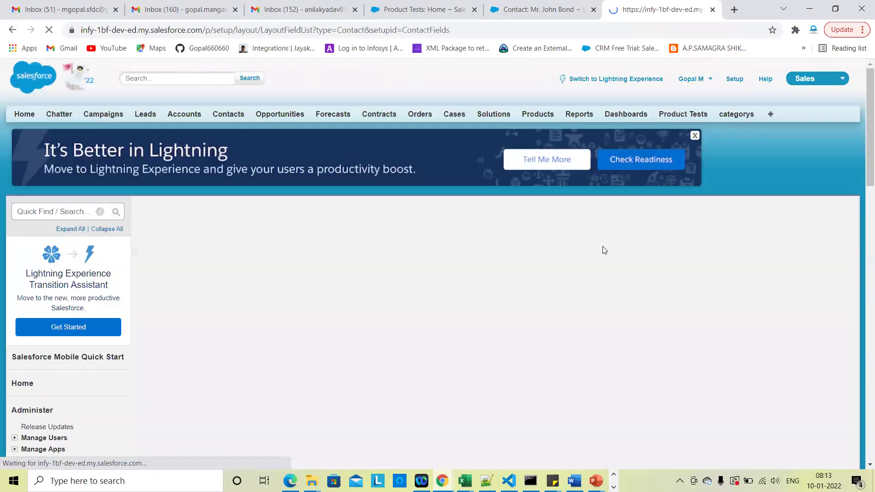
Step: Locate the First Name field among the Contact custom fields and check its data type
{"action": "scroll", "coordinate": [428, 294], "scroll_direction": "down", "scroll_amount": 8}
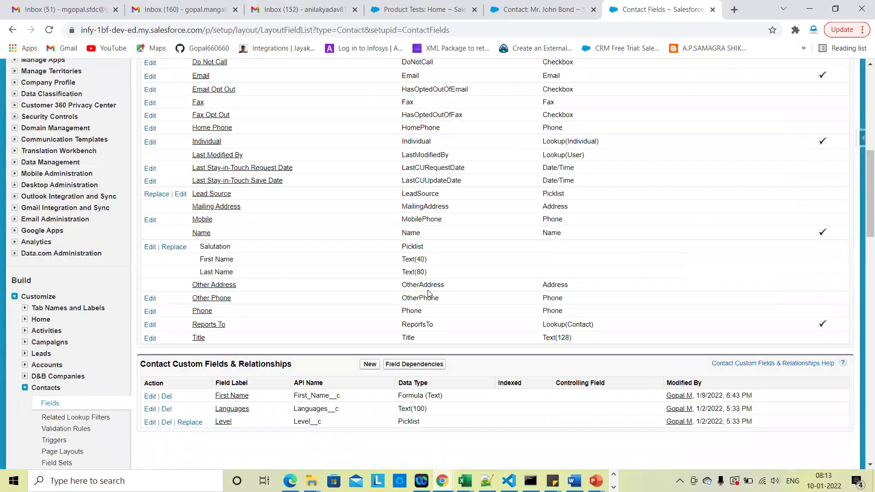
{"action": "scroll", "coordinate": [254, 235], "scroll_direction": "down", "scroll_amount": 4}
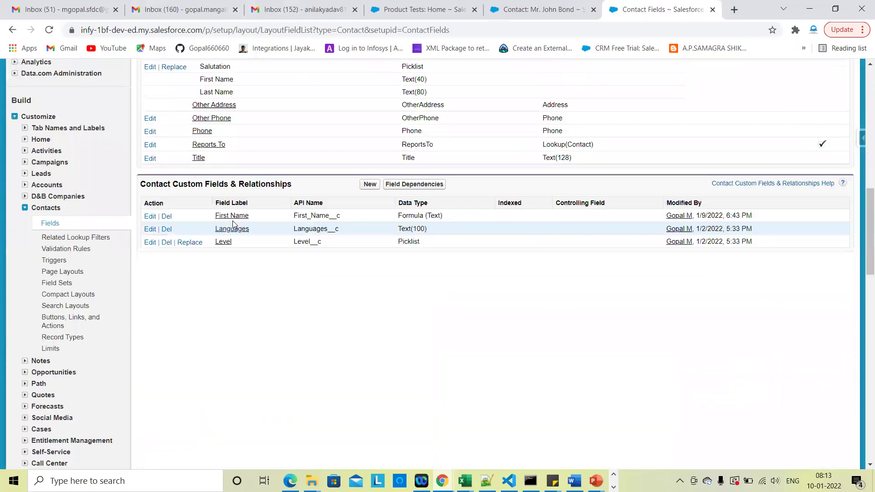
{"action": "triple_click", "coordinate": [426, 215]}
Step: Switch to the open contact record, reload it and view the First Name formula field in its details
{"action": "left_click", "coordinate": [514, 9]}
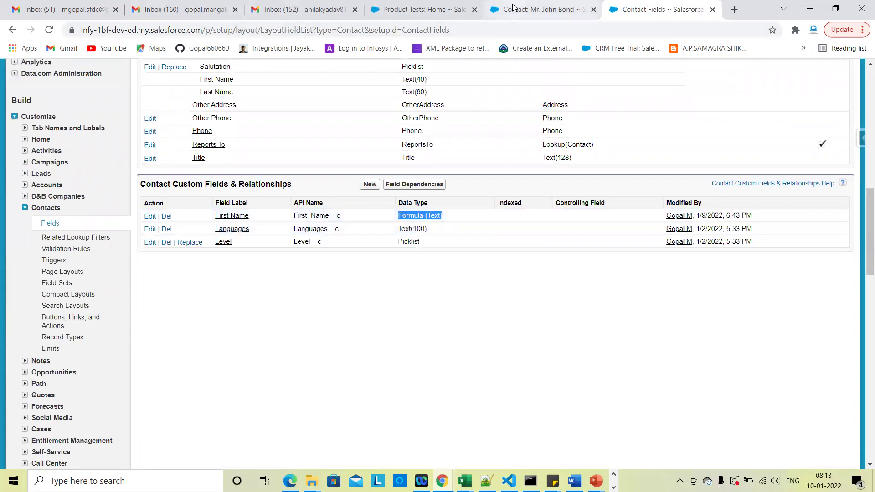
{"action": "left_click", "coordinate": [49, 30]}
{"action": "scroll", "coordinate": [252, 263], "scroll_direction": "down", "scroll_amount": 5}
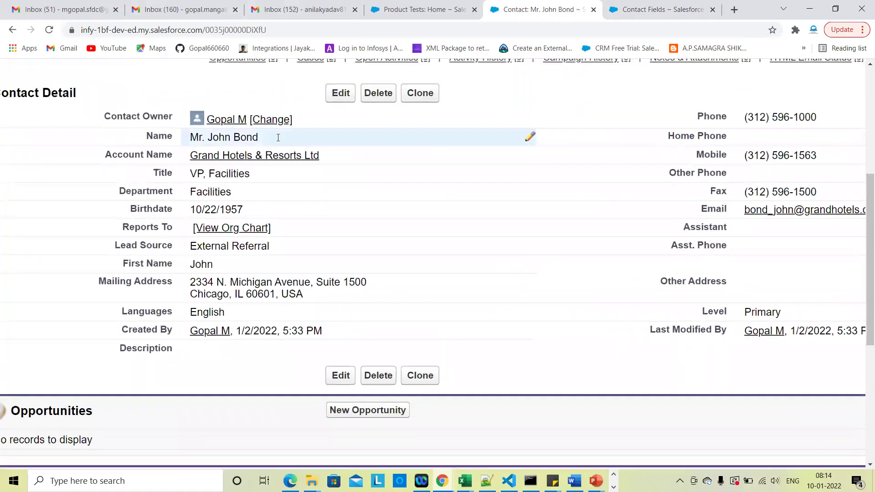
Step: Clear the first name of the open contact record and save the change
{"action": "left_click", "coordinate": [337, 101]}
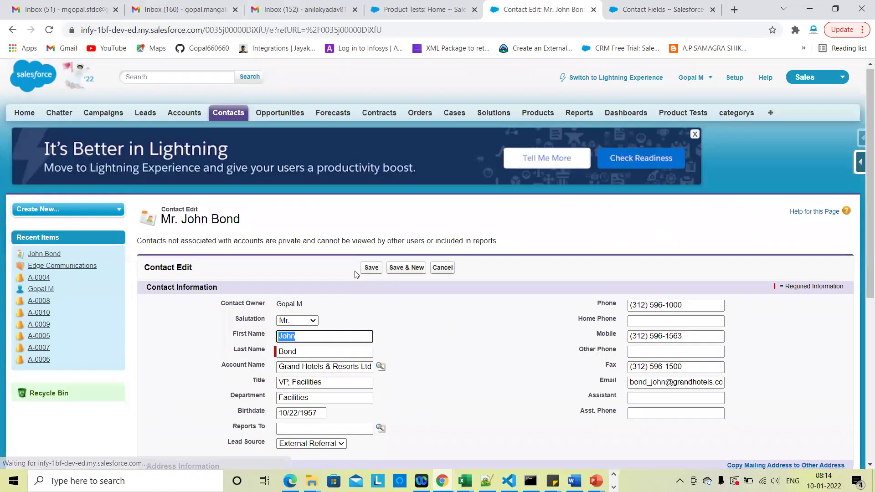
{"action": "scroll", "coordinate": [325, 268], "scroll_direction": "down", "scroll_amount": 2}
{"action": "key", "text": "BackSpace"}
{"action": "left_click", "coordinate": [374, 190]}
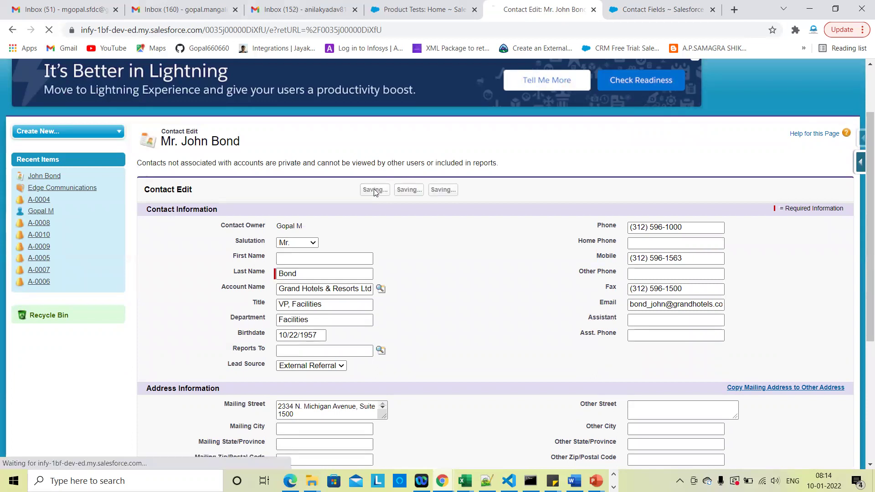
Step: Examine the First Name formula field and the Name field in the saved contact's details
{"action": "scroll", "coordinate": [437, 313], "scroll_direction": "down", "scroll_amount": 4}
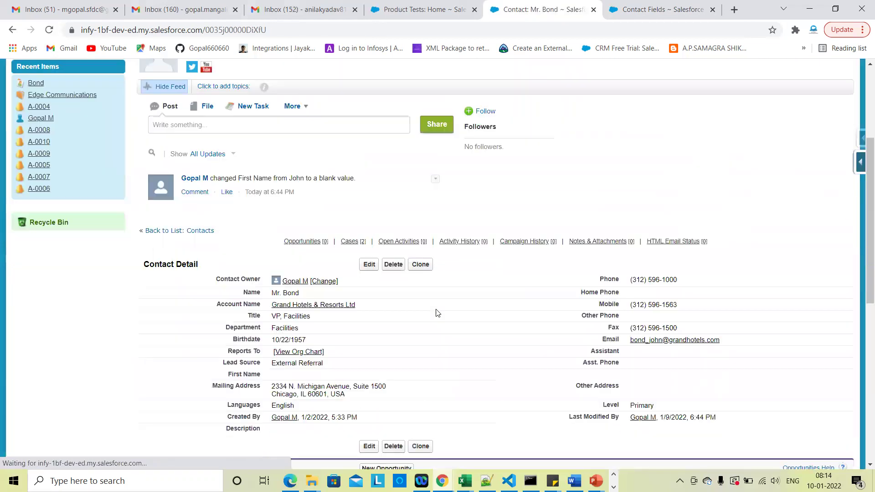
{"action": "scroll", "coordinate": [436, 313], "scroll_direction": "down", "scroll_amount": 4}
{"action": "key", "text": "ctrl+plus"}
{"action": "key", "text": "ctrl+plus"}
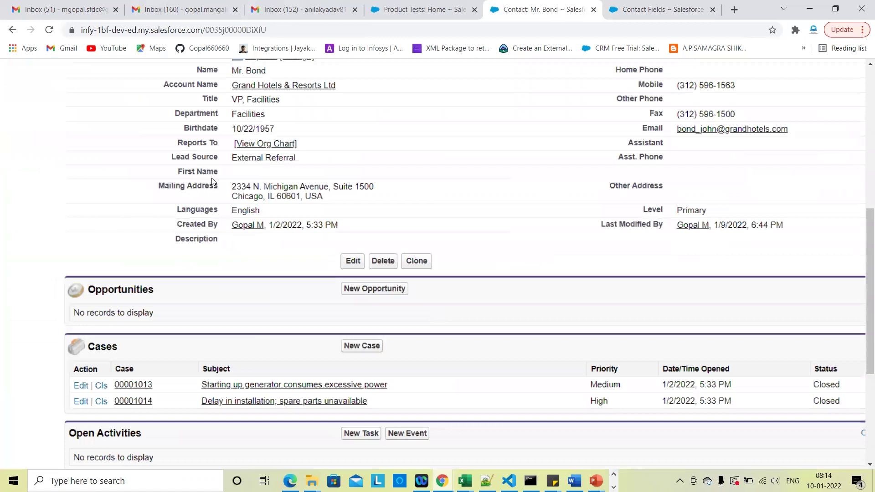
{"action": "key", "text": "ctrl+plus"}
{"action": "key", "text": "ctrl+plus"}
{"action": "key", "text": "ctrl+plus"}
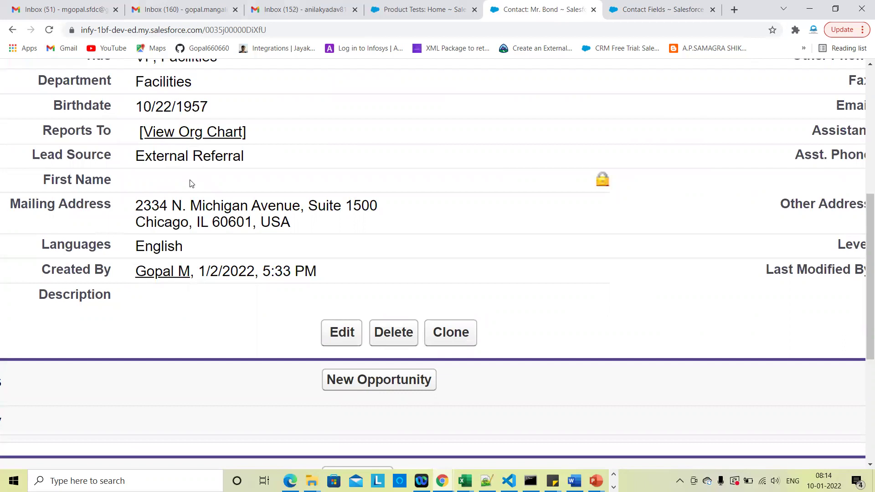
{"action": "key", "text": "ctrl+minus"}
{"action": "key", "text": "ctrl+minus"}
{"action": "key", "text": "ctrl+minus"}
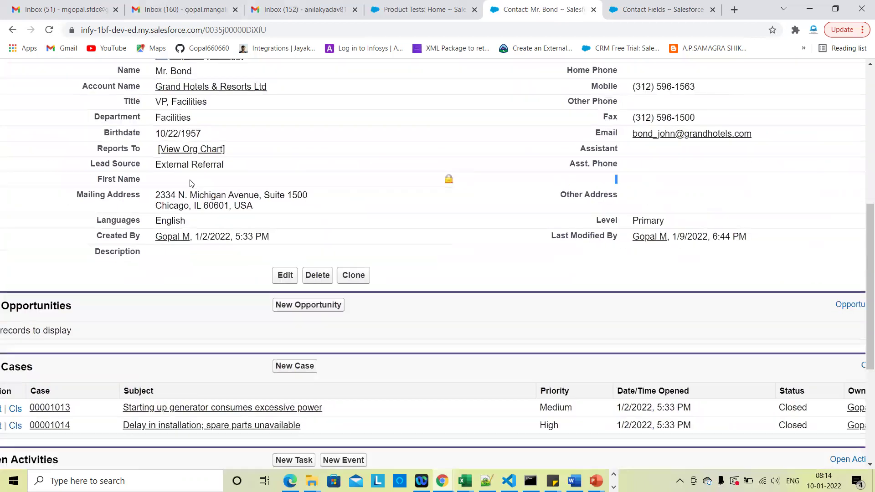
{"action": "key", "text": "ctrl+minus"}
{"action": "key", "text": "ctrl+minus"}
Step: Open the Express Logistics and Transport contact from the All Contacts view and examine its First Name formula field
{"action": "scroll", "coordinate": [291, 231], "scroll_direction": "up", "scroll_amount": 8}
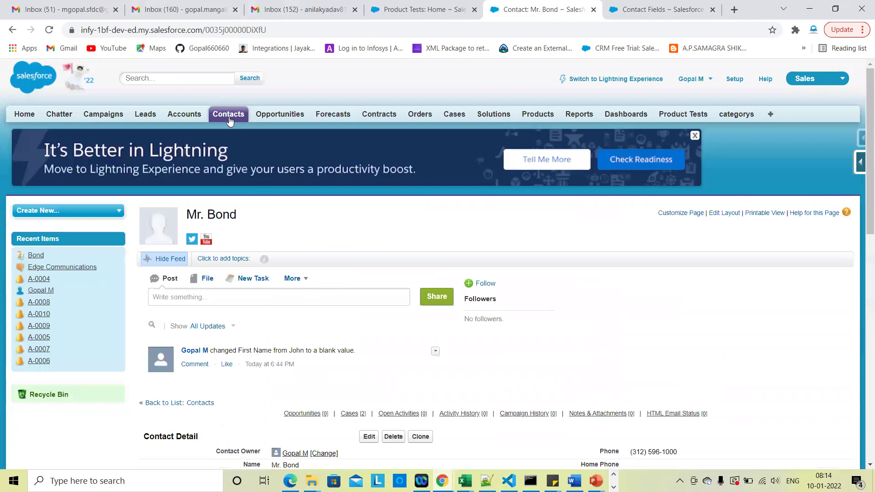
{"action": "left_click", "coordinate": [229, 119]}
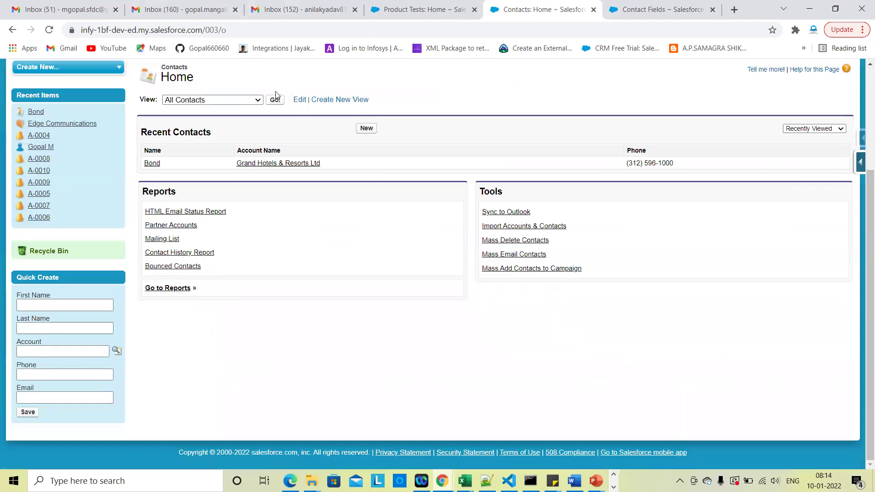
{"action": "left_click", "coordinate": [275, 100]}
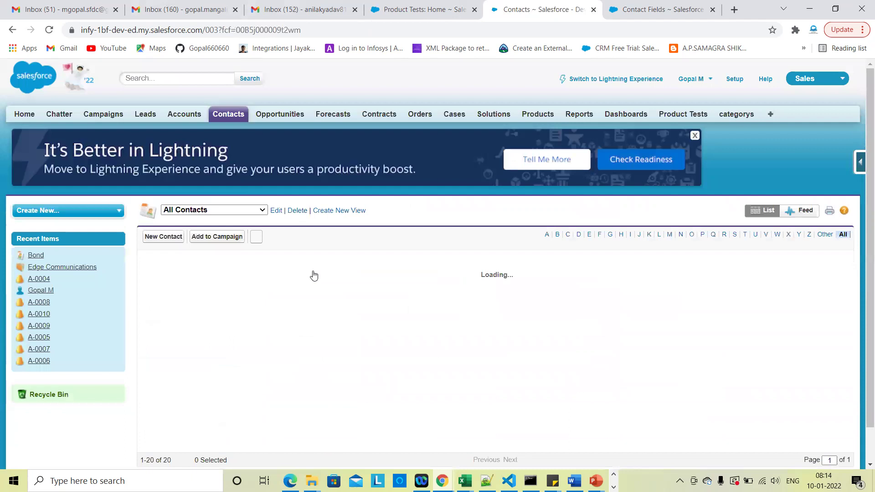
{"action": "scroll", "coordinate": [223, 337], "scroll_direction": "down", "scroll_amount": 3}
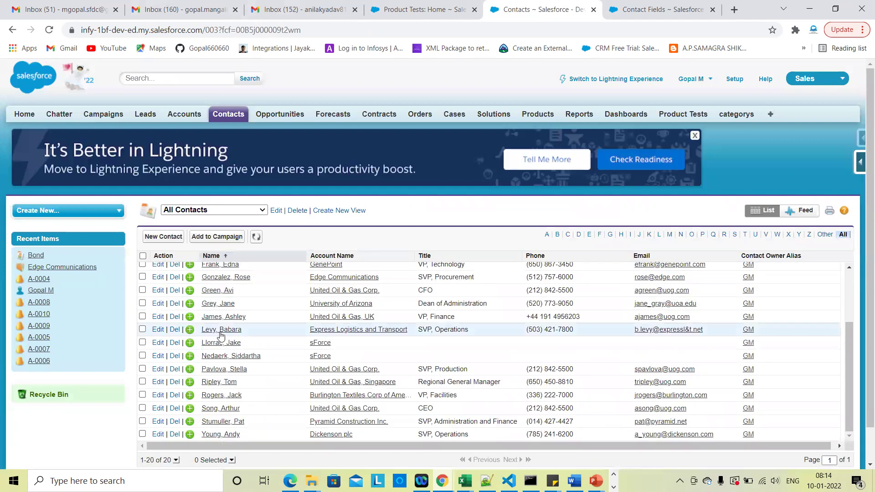
{"action": "left_click", "coordinate": [221, 331]}
{"action": "scroll", "coordinate": [337, 309], "scroll_direction": "down", "scroll_amount": 5}
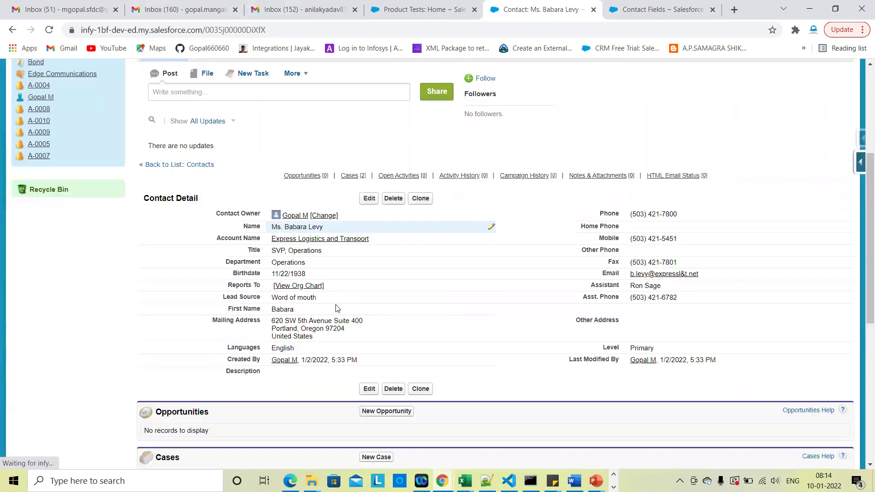
{"action": "scroll", "coordinate": [337, 309], "scroll_direction": "up", "scroll_amount": 6}
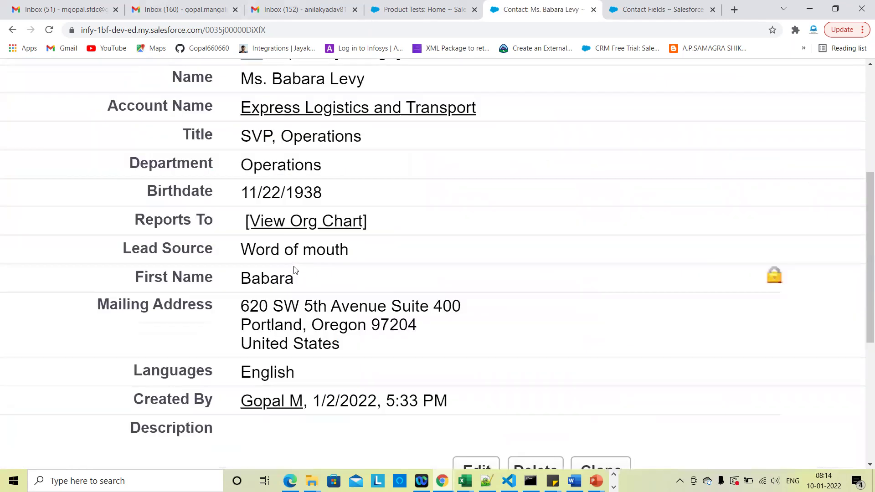
{"action": "scroll", "coordinate": [294, 270], "scroll_direction": "up", "scroll_amount": 1}
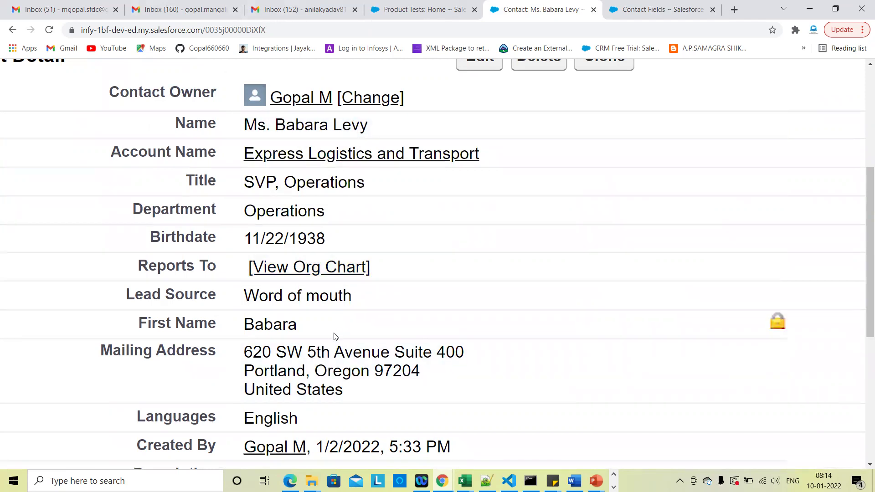
{"action": "triple_click", "coordinate": [151, 324]}
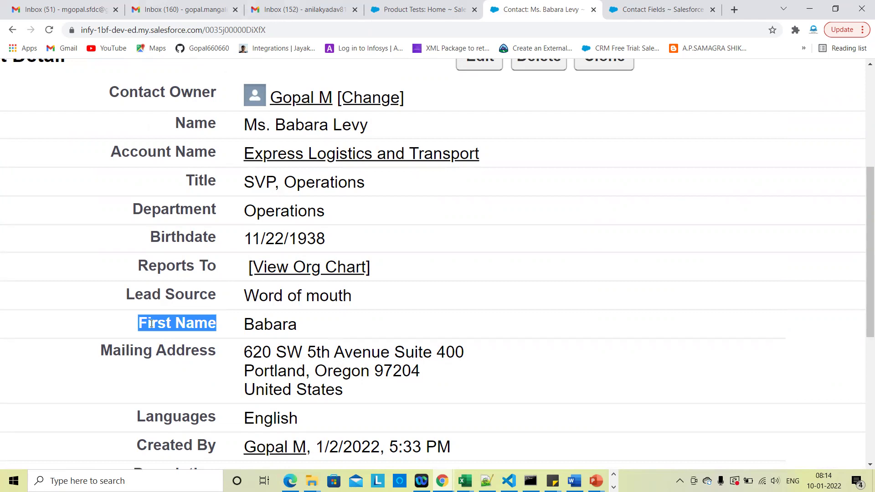
{"action": "left_click", "coordinate": [151, 324]}
{"action": "key", "text": "ctrl+0"}
{"action": "key", "text": "ctrl+0"}
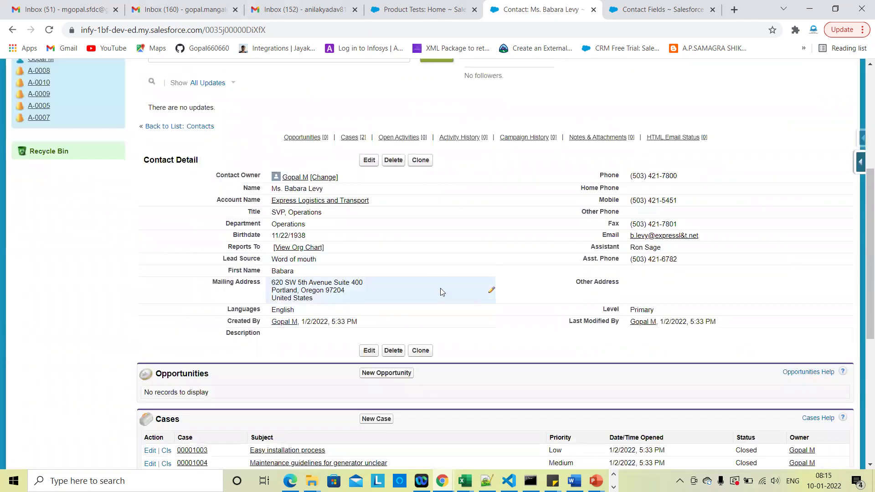
Step: Open the contact's related account, Express Logistics and Transport, in a new browser tab and switch to it
{"action": "scroll", "coordinate": [385, 279], "scroll_direction": "up", "scroll_amount": 5}
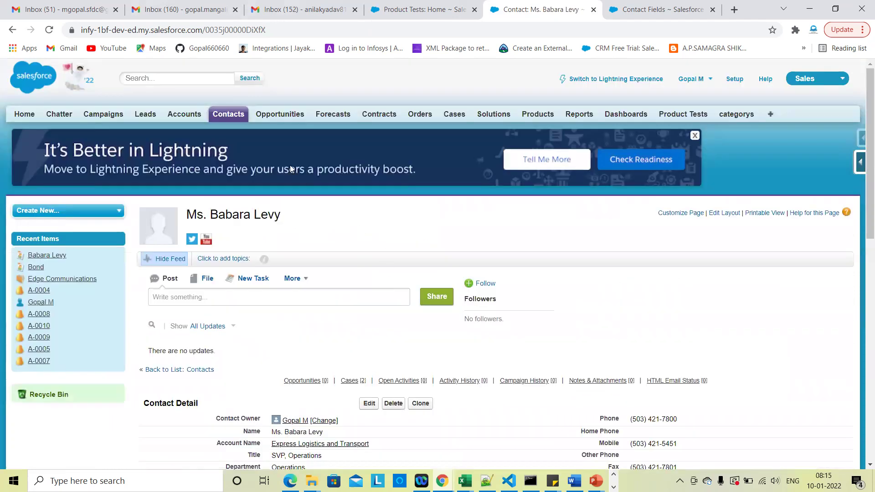
{"action": "scroll", "coordinate": [272, 284], "scroll_direction": "down", "scroll_amount": 5}
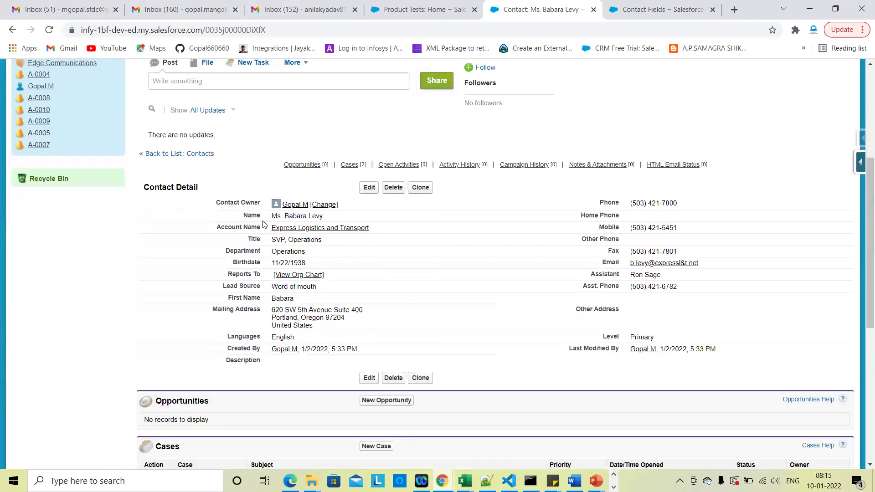
{"action": "mouse_move", "coordinate": [294, 228]}
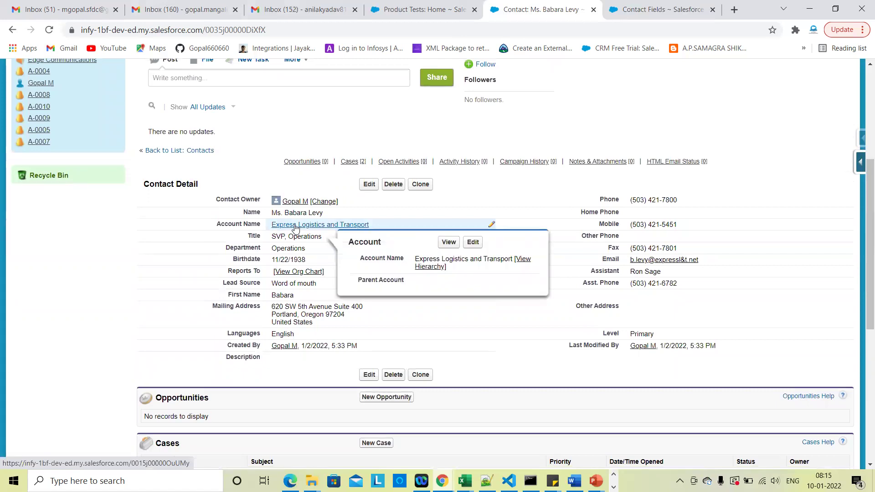
{"action": "right_click", "coordinate": [295, 228]}
{"action": "left_click", "coordinate": [322, 233]}
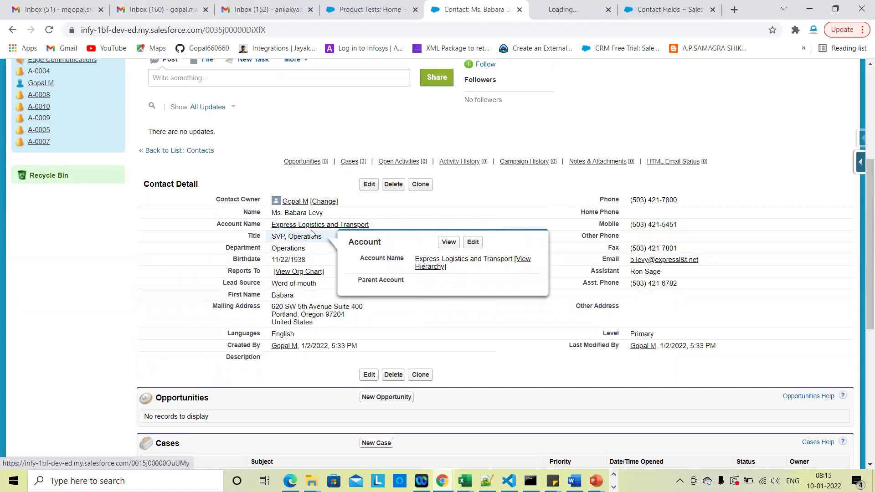
{"action": "left_click", "coordinate": [542, 6]}
Step: Examine the Account Number field and the other details on the Express Logistics and Transport account record
{"action": "scroll", "coordinate": [305, 282], "scroll_direction": "down", "scroll_amount": 2}
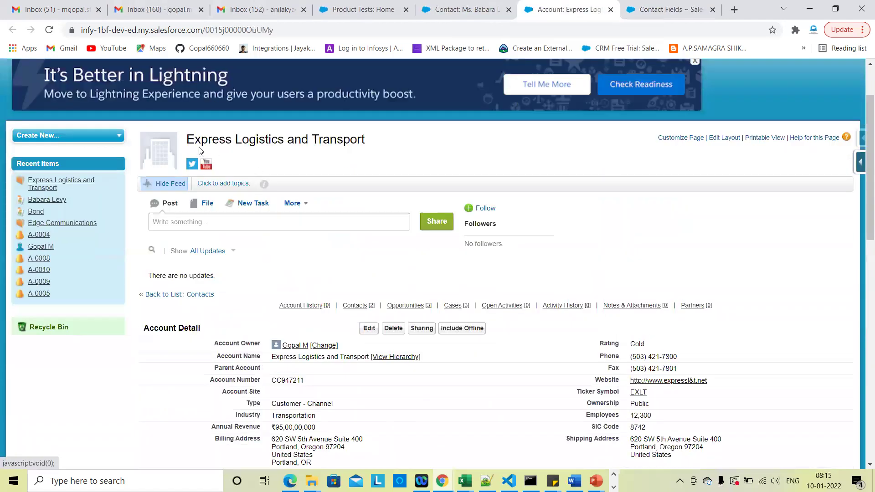
{"action": "scroll", "coordinate": [285, 339], "scroll_direction": "down", "scroll_amount": 2}
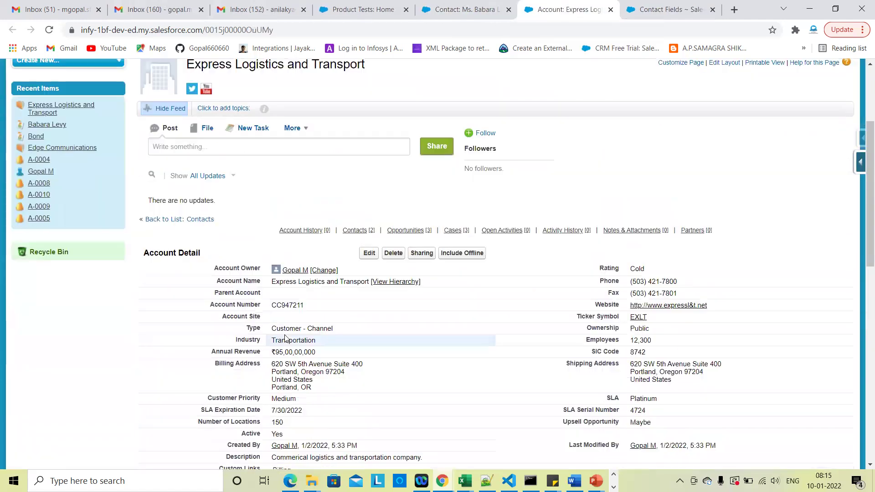
{"action": "triple_click", "coordinate": [232, 305]}
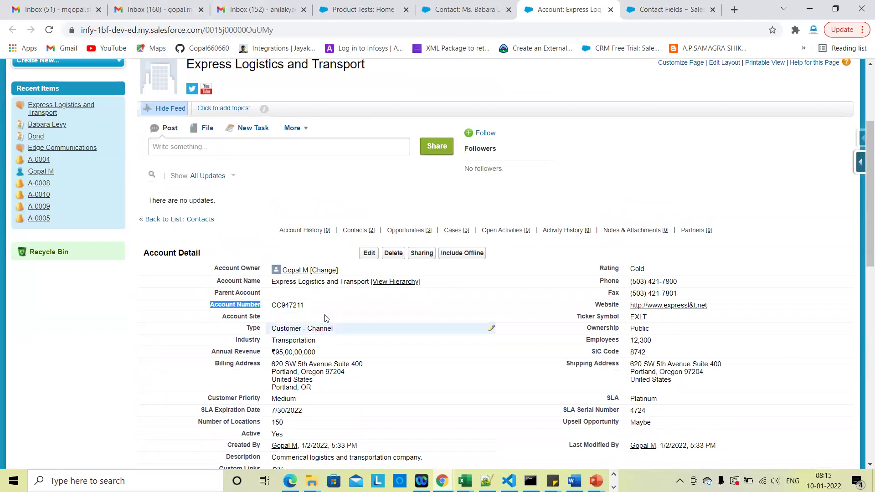
{"action": "double_click", "coordinate": [295, 305]}
{"action": "left_click", "coordinate": [397, 252]}
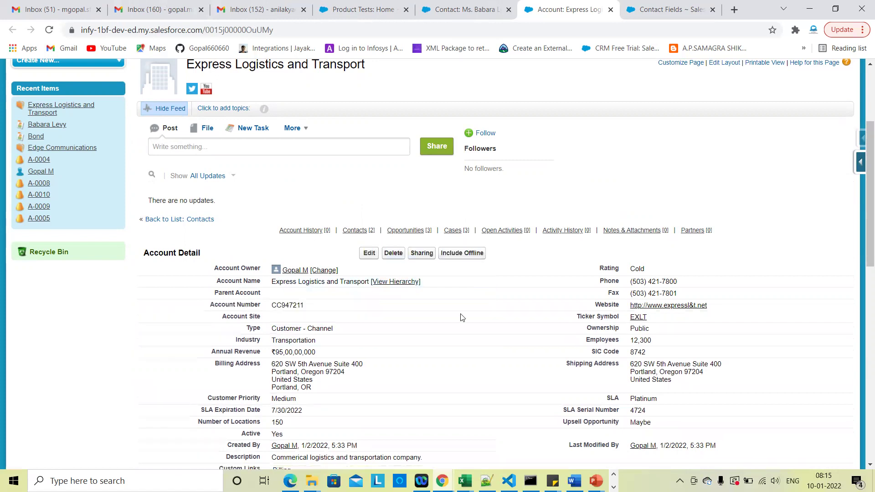
{"action": "scroll", "coordinate": [461, 318], "scroll_direction": "down", "scroll_amount": 1}
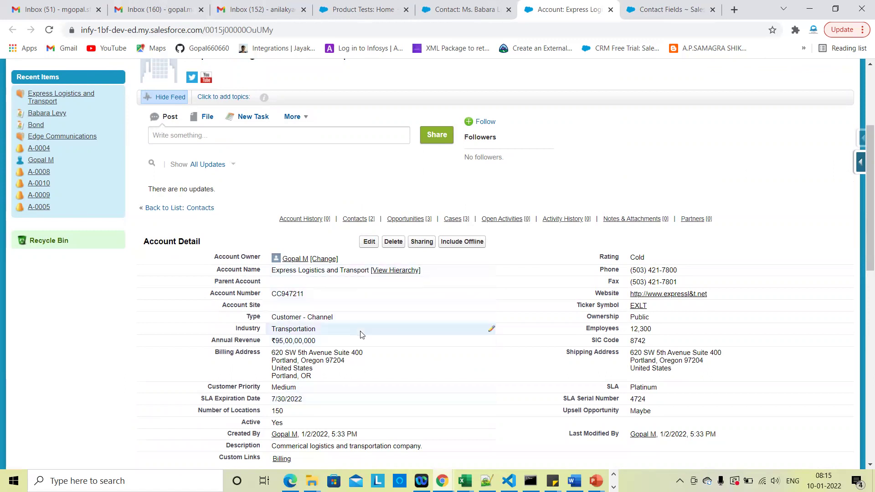
{"action": "scroll", "coordinate": [360, 333], "scroll_direction": "down", "scroll_amount": 5}
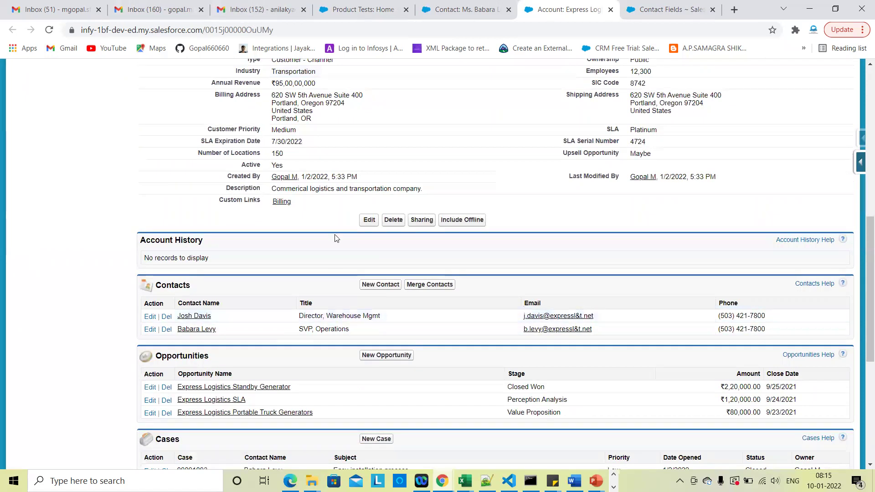
Step: Return to the contact record, open the Contact object's fields and start a new custom field of type Formula
{"action": "key", "text": "ctrl+shift+Tab"}
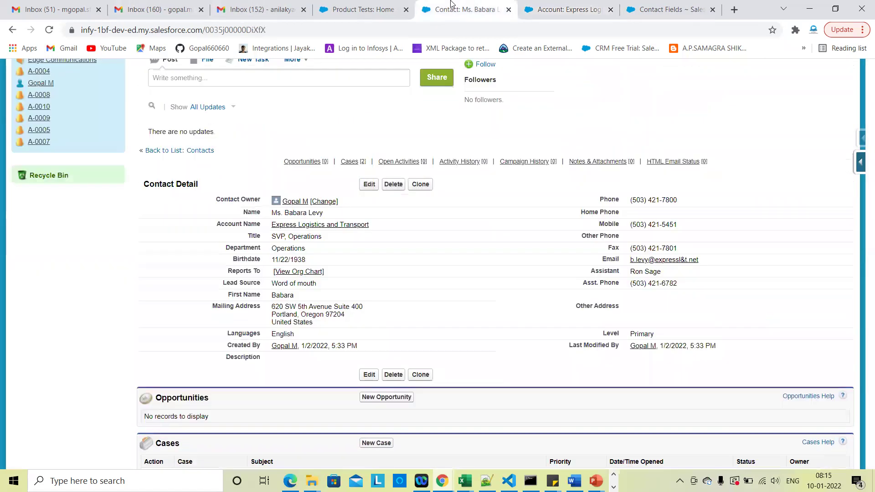
{"action": "scroll", "coordinate": [453, 309], "scroll_direction": "down", "scroll_amount": 4}
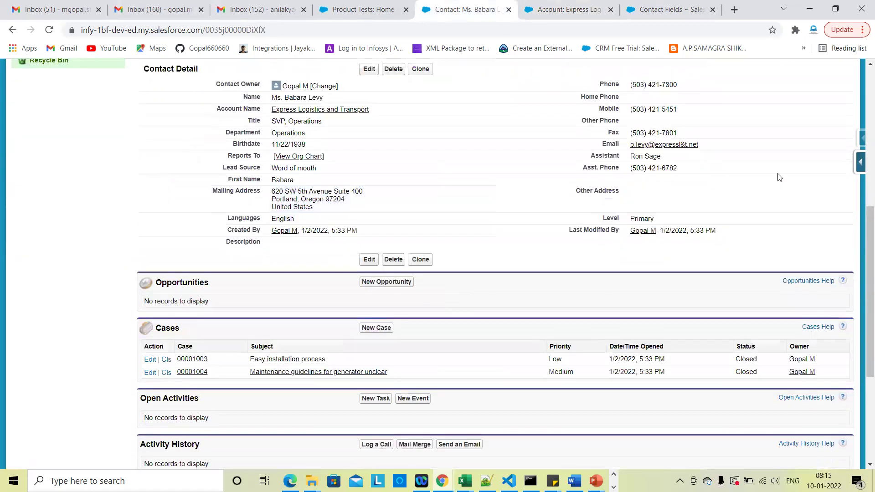
{"action": "left_click", "coordinate": [858, 170]}
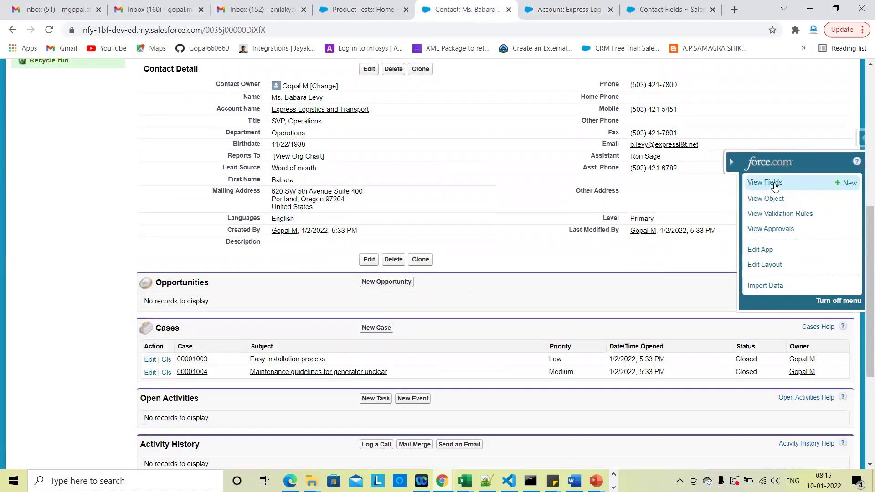
{"action": "left_click", "coordinate": [775, 185]}
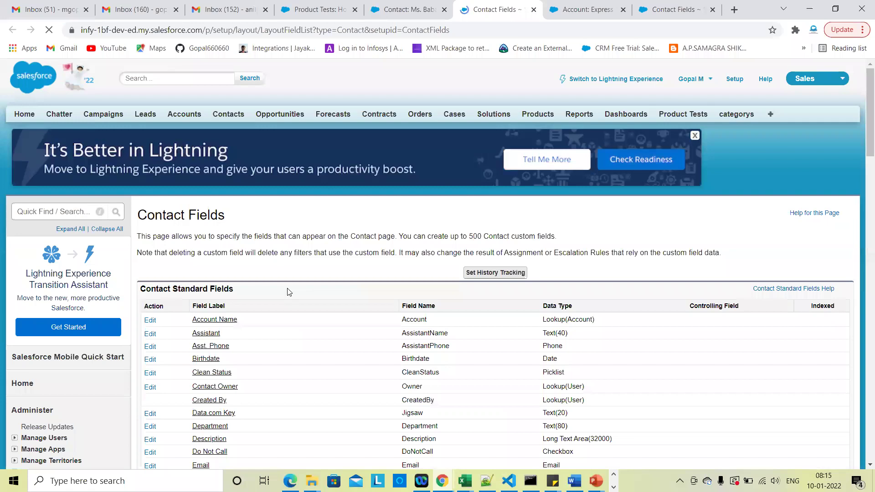
{"action": "scroll", "coordinate": [288, 291], "scroll_direction": "down", "scroll_amount": 15}
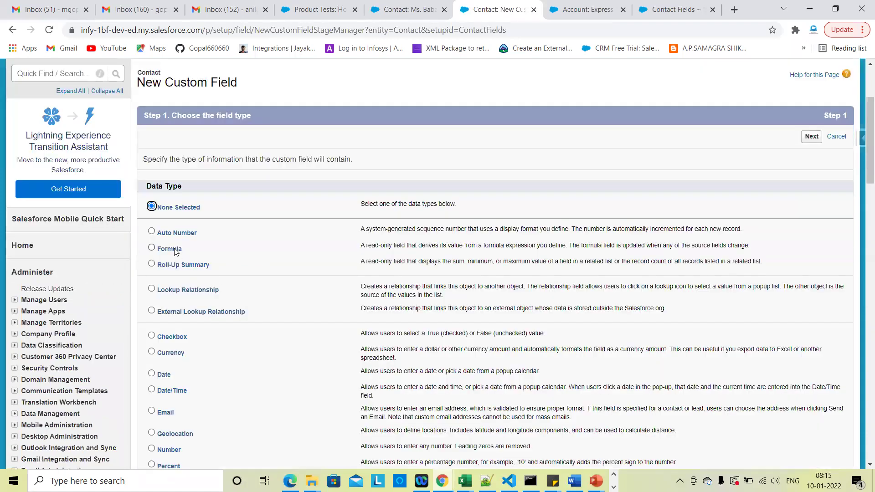
{"action": "left_click", "coordinate": [152, 247]}
{"action": "left_click", "coordinate": [810, 136]}
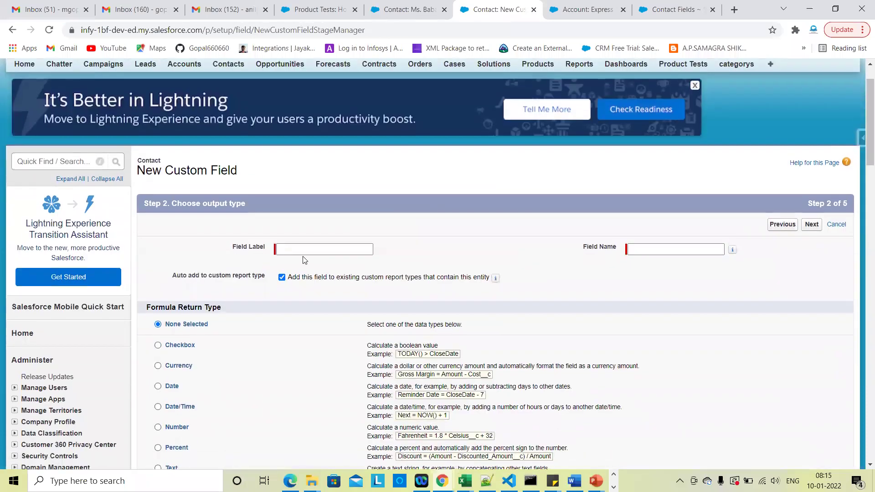
Step: Label the new formula field Account Number and choose Text as its return type
{"action": "left_click", "coordinate": [303, 255]}
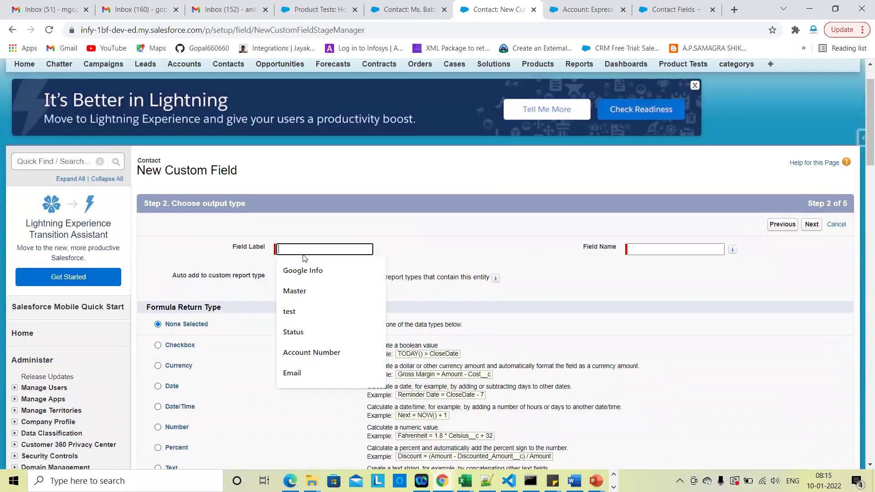
{"action": "left_click", "coordinate": [313, 354]}
{"action": "left_click", "coordinate": [460, 263]}
{"action": "scroll", "coordinate": [323, 271], "scroll_direction": "down", "scroll_amount": 2}
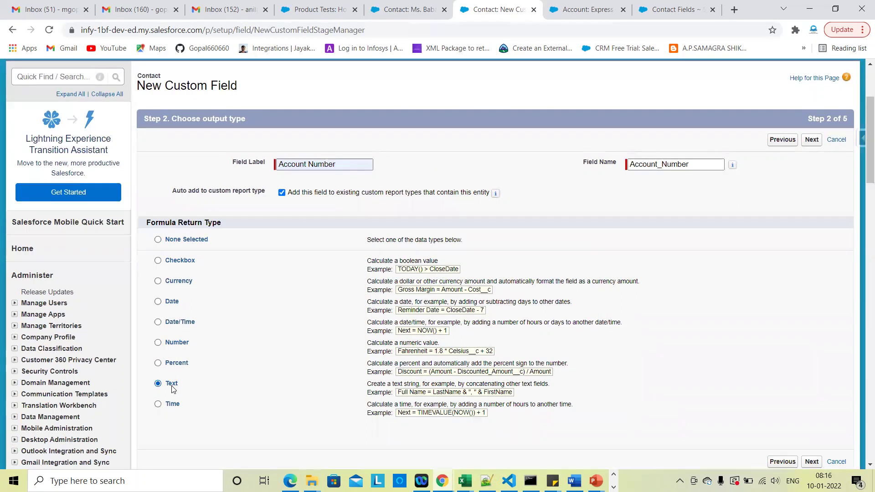
Step: Switch to the open account record and check its Account Number field
{"action": "left_click", "coordinate": [559, 4]}
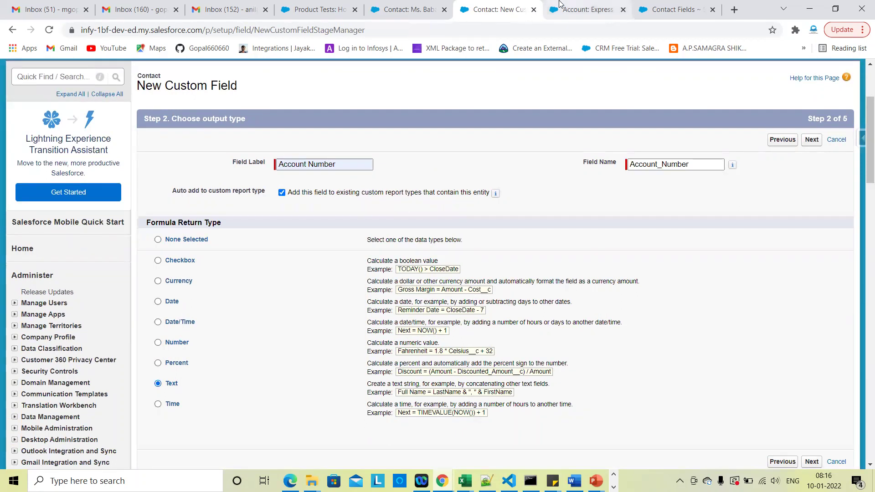
{"action": "scroll", "coordinate": [455, 248], "scroll_direction": "up", "scroll_amount": 3}
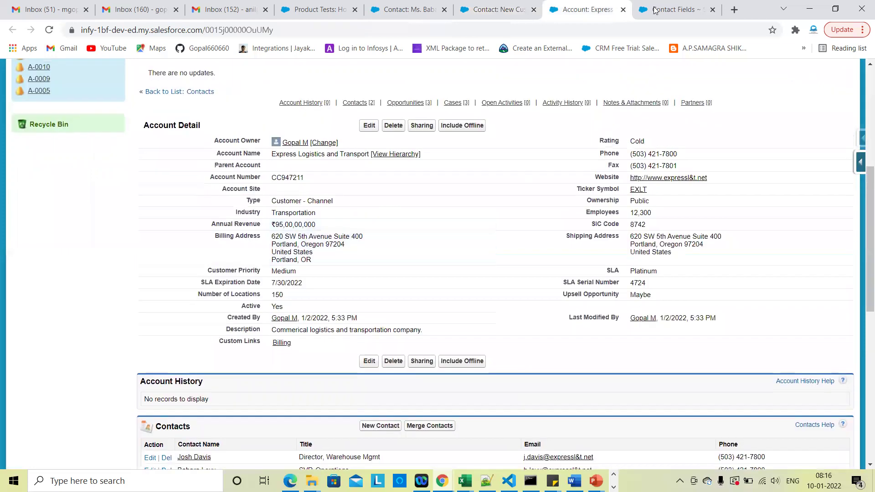
Step: Examine the Account Number field up close on the Express Logistics and Transport account record
{"action": "scroll", "coordinate": [454, 217], "scroll_direction": "down", "scroll_amount": 1}
{"action": "key", "text": "ctrl+plus"}
{"action": "key", "text": "ctrl+plus"}
{"action": "key", "text": "ctrl+plus"}
{"action": "key", "text": "ctrl+plus"}
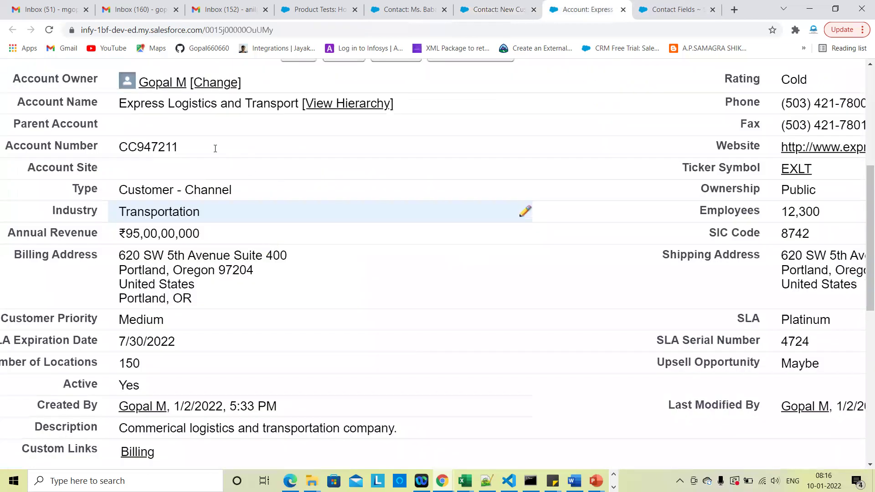
{"action": "scroll", "coordinate": [240, 146], "scroll_direction": "left", "scroll_amount": 2}
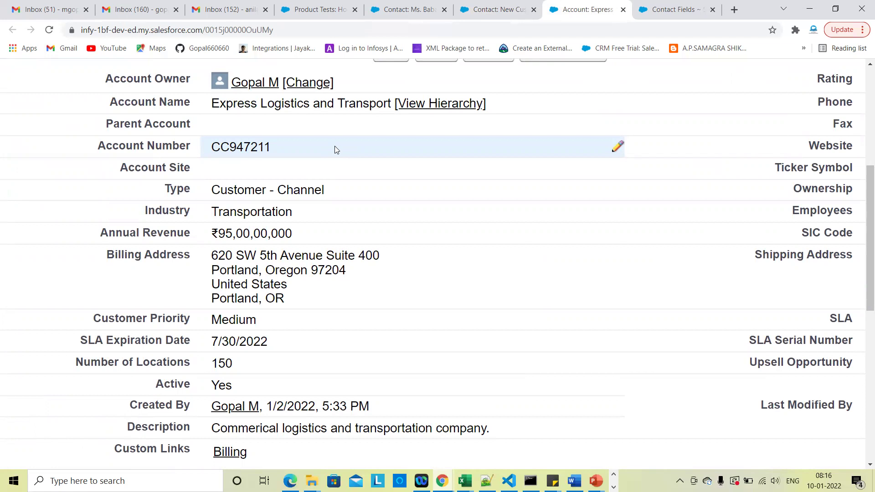
{"action": "key", "text": "ctrl+minus"}
{"action": "key", "text": "ctrl+minus"}
{"action": "key", "text": "ctrl+minus"}
{"action": "key", "text": "ctrl+minus"}
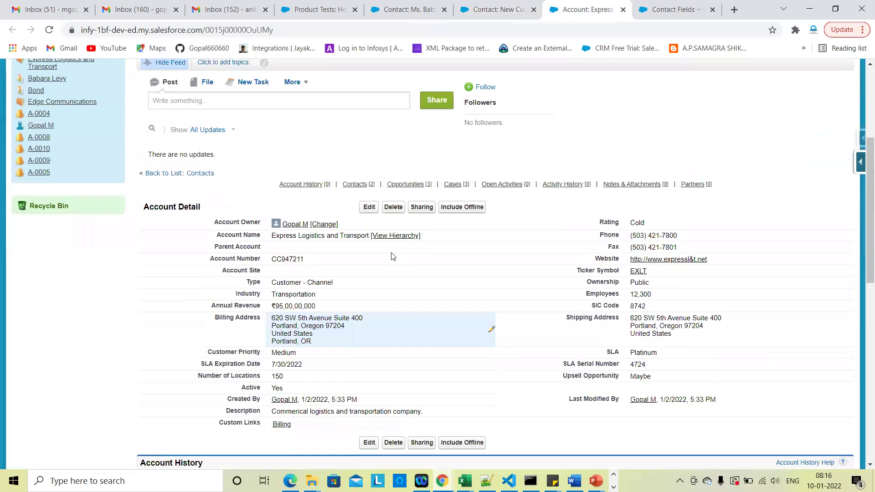
Step: Return to the new Contact custom field, advance it to the formula entry stage and close the Developer Console window
{"action": "left_click", "coordinate": [499, 9]}
{"action": "scroll", "coordinate": [223, 296], "scroll_direction": "down", "scroll_amount": 2}
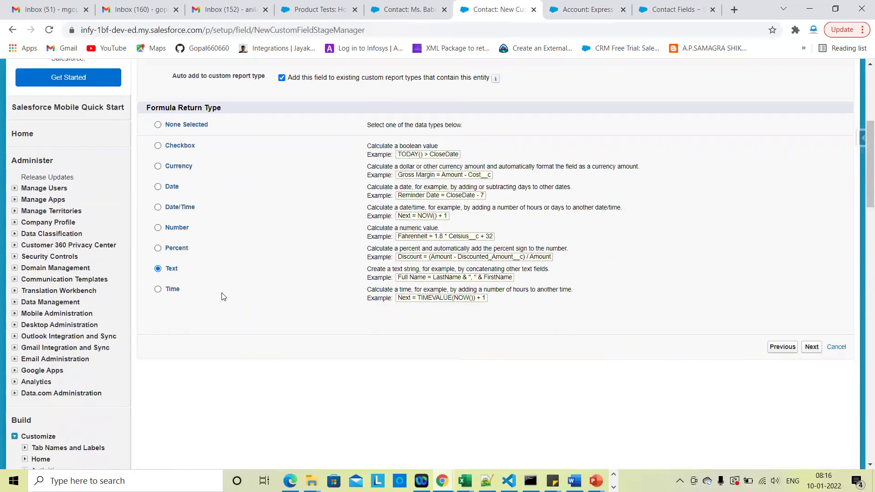
{"action": "scroll", "coordinate": [629, 395], "scroll_direction": "up", "scroll_amount": 2}
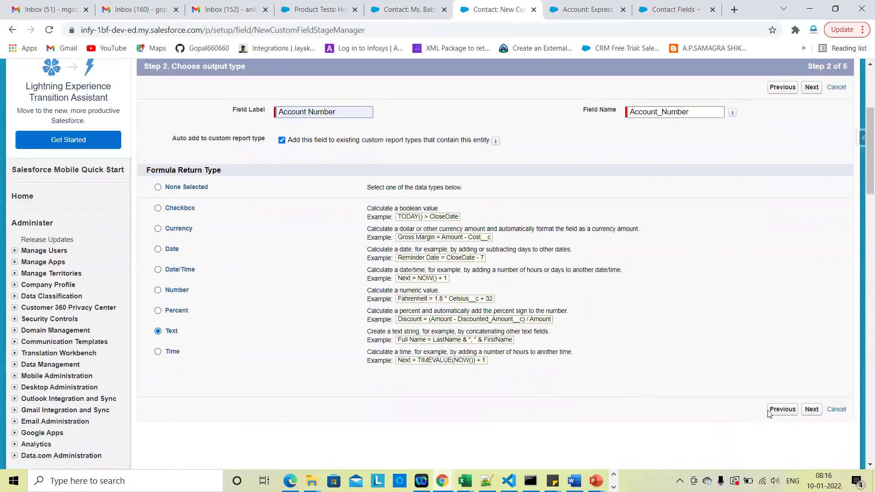
{"action": "left_click", "coordinate": [812, 410]}
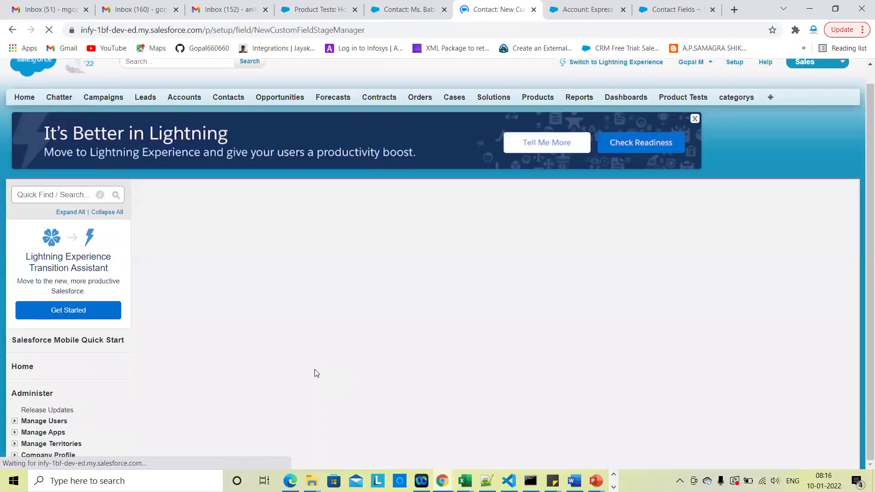
{"action": "scroll", "coordinate": [324, 279], "scroll_direction": "down", "scroll_amount": 3}
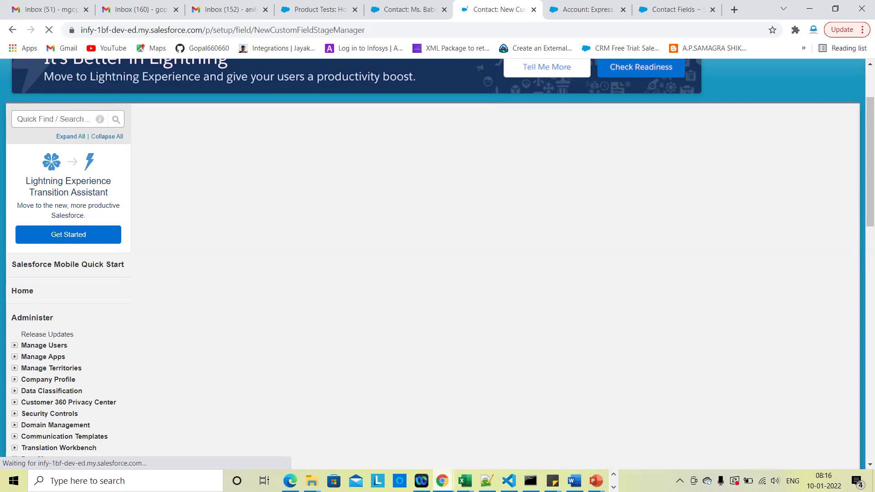
{"action": "mouse_move", "coordinate": [441, 480]}
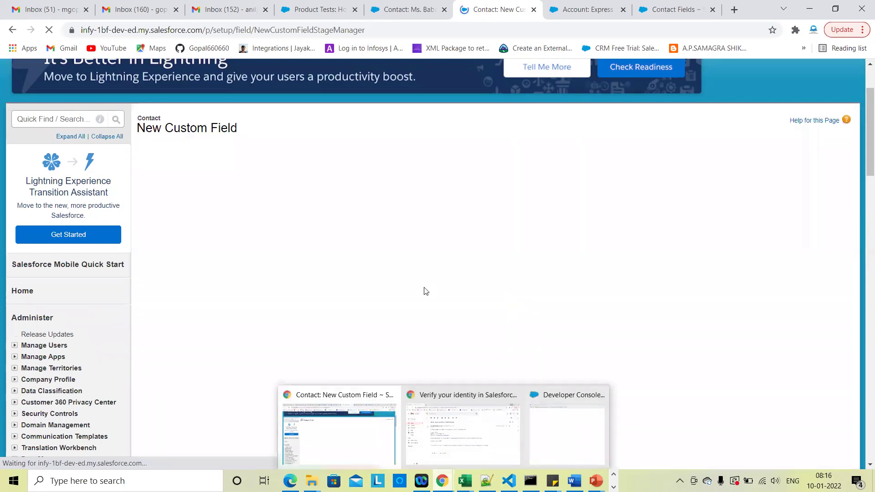
{"action": "left_click", "coordinate": [600, 395]}
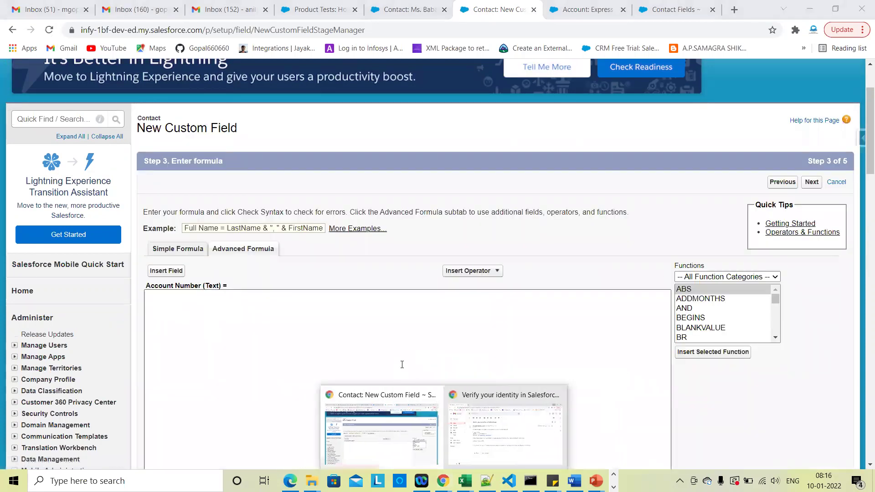
Step: Insert the related account's Account Number field into the formula as Account.AccountNumber
{"action": "scroll", "coordinate": [401, 363], "scroll_direction": "down", "scroll_amount": 2}
{"action": "scroll", "coordinate": [371, 346], "scroll_direction": "down", "scroll_amount": 1}
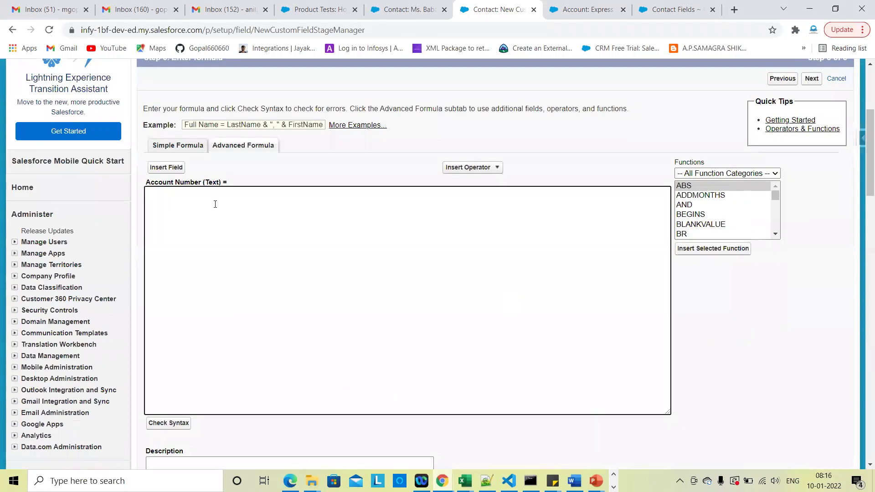
{"action": "left_click", "coordinate": [167, 168]}
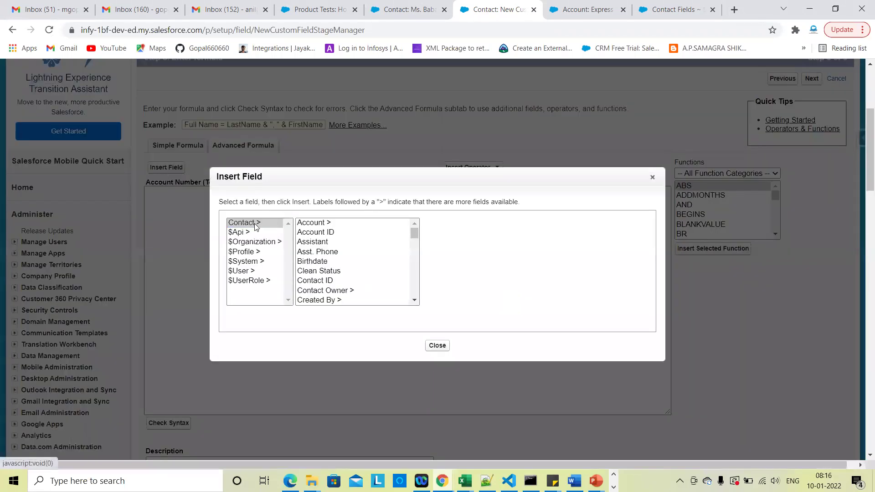
{"action": "scroll", "coordinate": [321, 263], "scroll_direction": "down", "scroll_amount": 2}
{"action": "scroll", "coordinate": [321, 264], "scroll_direction": "up", "scroll_amount": 2}
{"action": "left_click", "coordinate": [325, 224]}
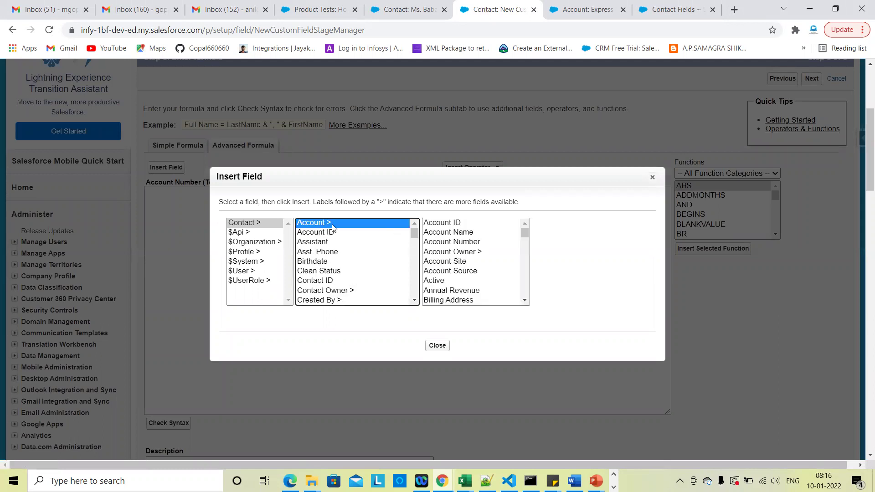
{"action": "left_click", "coordinate": [453, 243]}
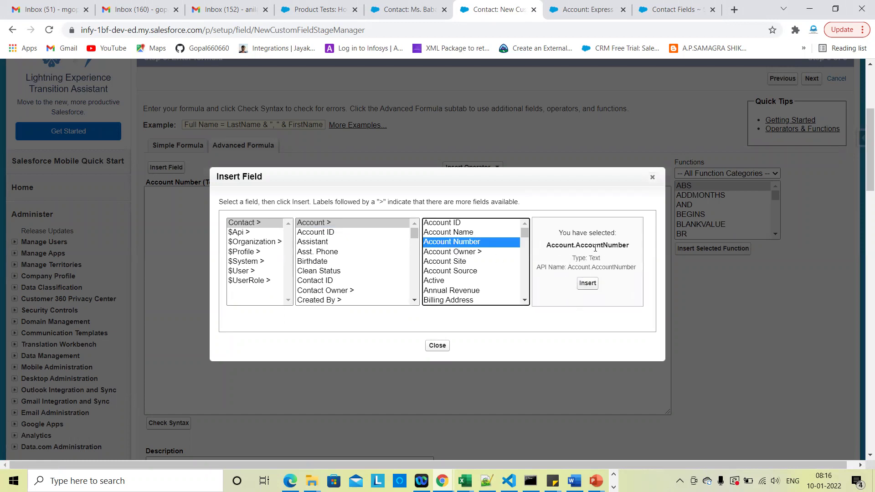
{"action": "double_click", "coordinate": [565, 246]}
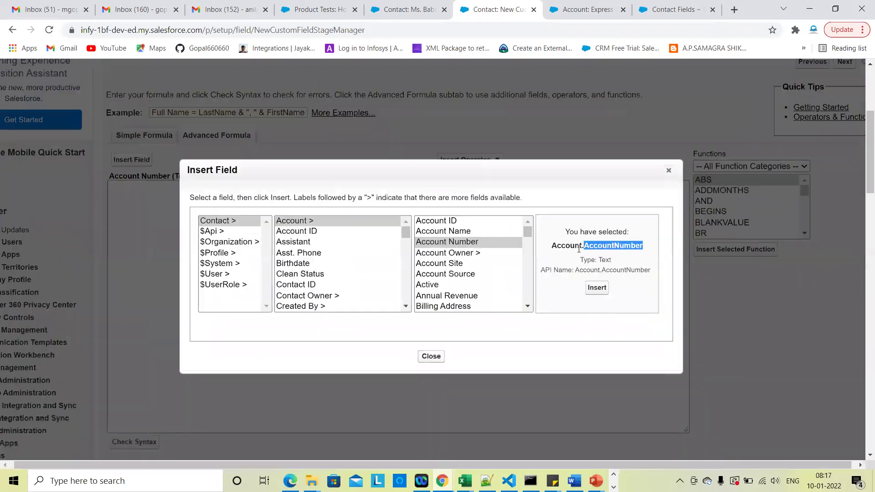
{"action": "left_click", "coordinate": [597, 286]}
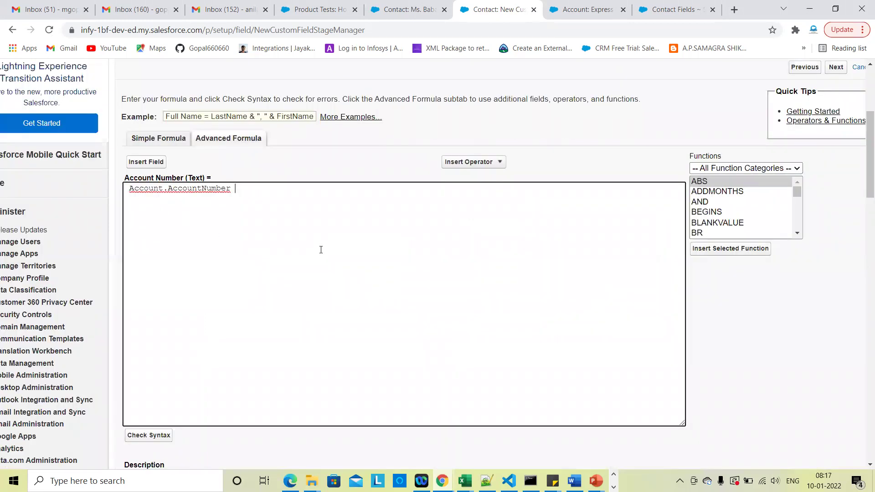
Step: Check the syntax of the Account.AccountNumber formula and review the result
{"action": "scroll", "coordinate": [321, 250], "scroll_direction": "up", "scroll_amount": 5}
{"action": "double_click", "coordinate": [128, 231]}
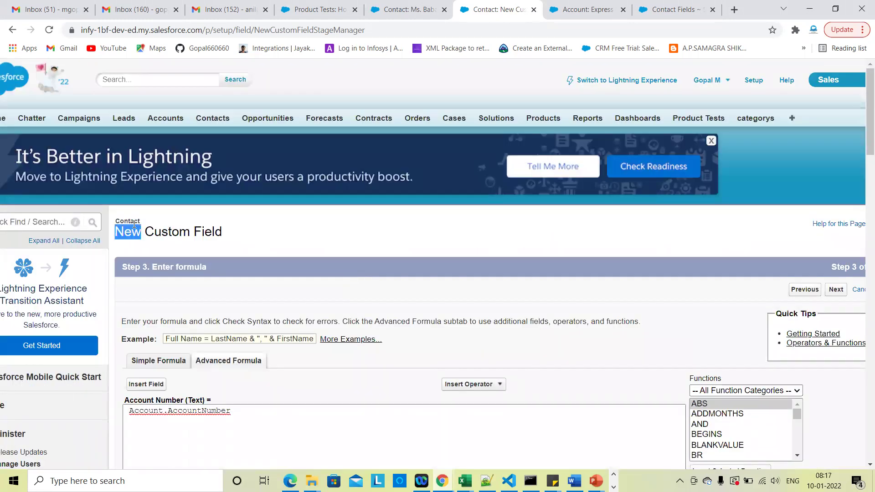
{"action": "scroll", "coordinate": [129, 125], "scroll_direction": "down", "scroll_amount": 2}
{"action": "left_click", "coordinate": [215, 320]}
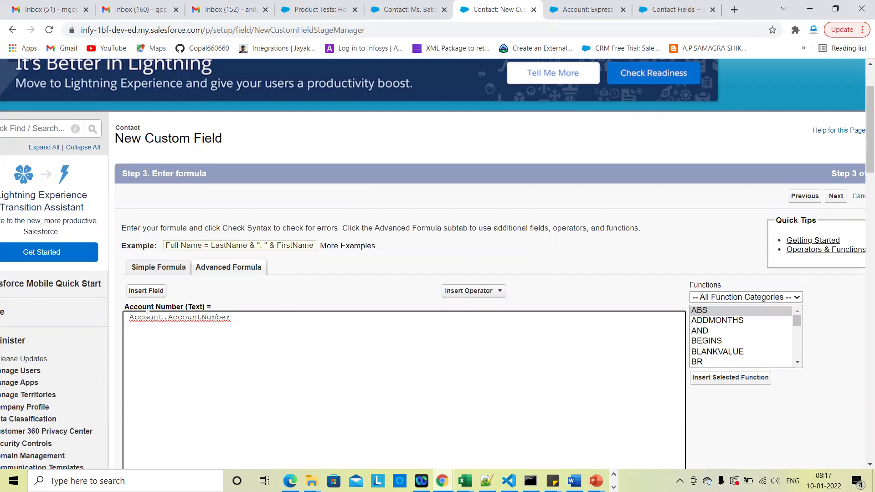
{"action": "scroll", "coordinate": [233, 347], "scroll_direction": "down", "scroll_amount": 3}
{"action": "left_click", "coordinate": [163, 409]}
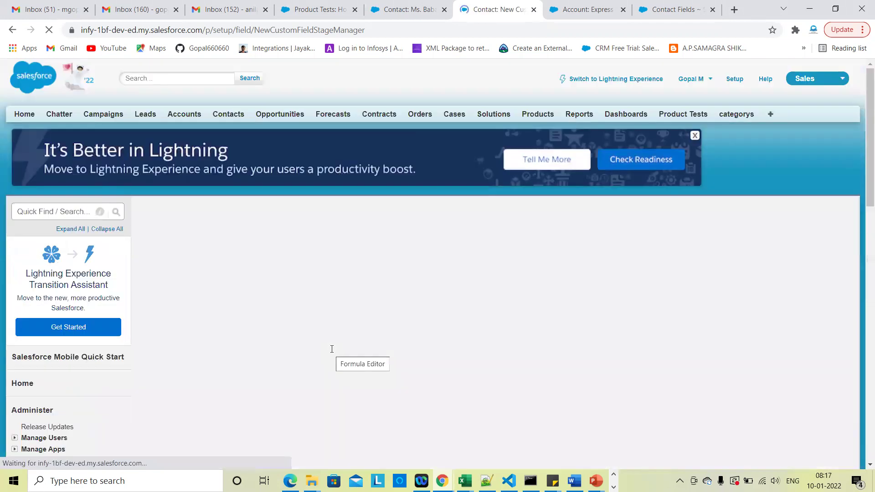
{"action": "scroll", "coordinate": [332, 350], "scroll_direction": "down", "scroll_amount": 2}
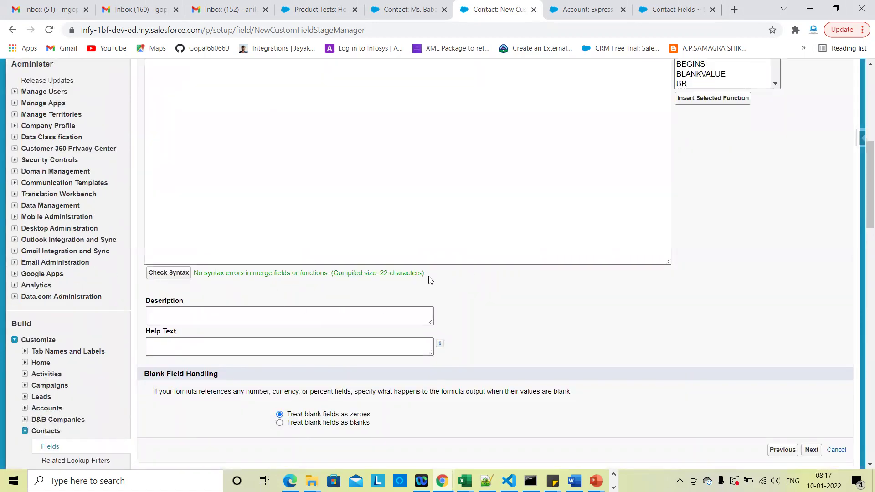
{"action": "scroll", "coordinate": [505, 285], "scroll_direction": "up", "scroll_amount": 2}
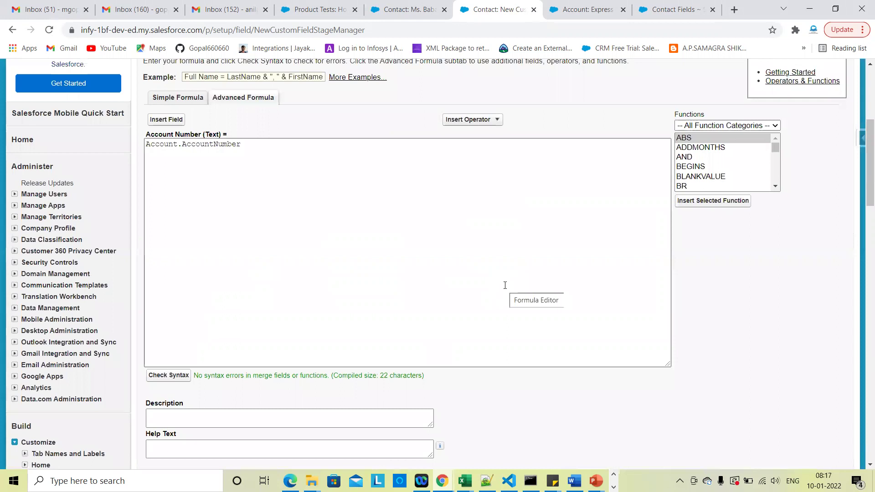
Step: Open the Account object's field list from the account record and check the Account Number field's API name and data type
{"action": "key", "text": "ctrl+Tab"}
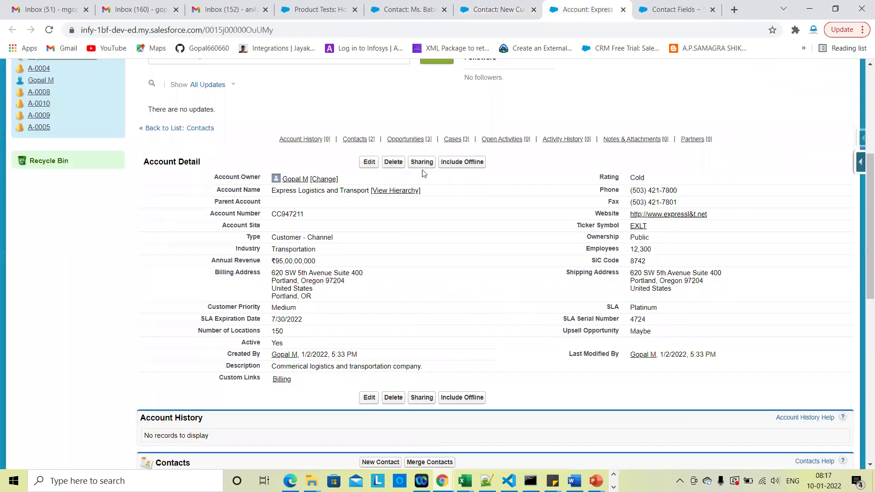
{"action": "left_click", "coordinate": [857, 165]}
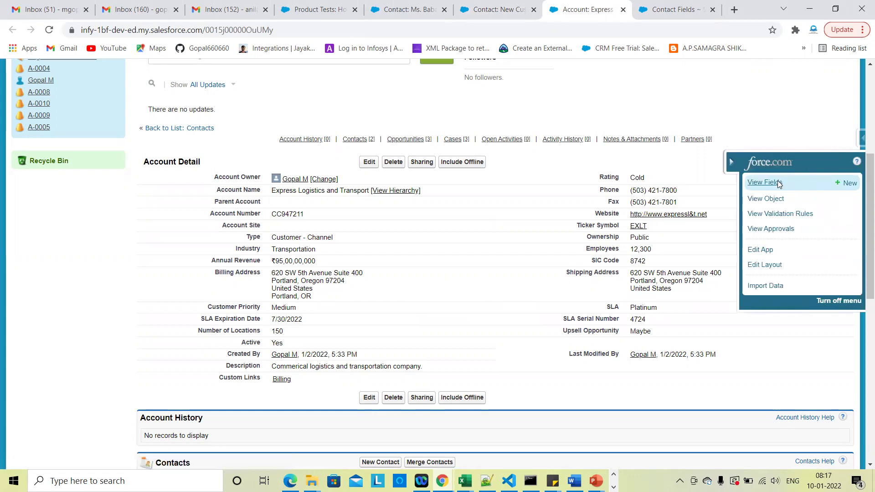
{"action": "left_click", "coordinate": [777, 181]}
{"action": "scroll", "coordinate": [332, 279], "scroll_direction": "down", "scroll_amount": 1}
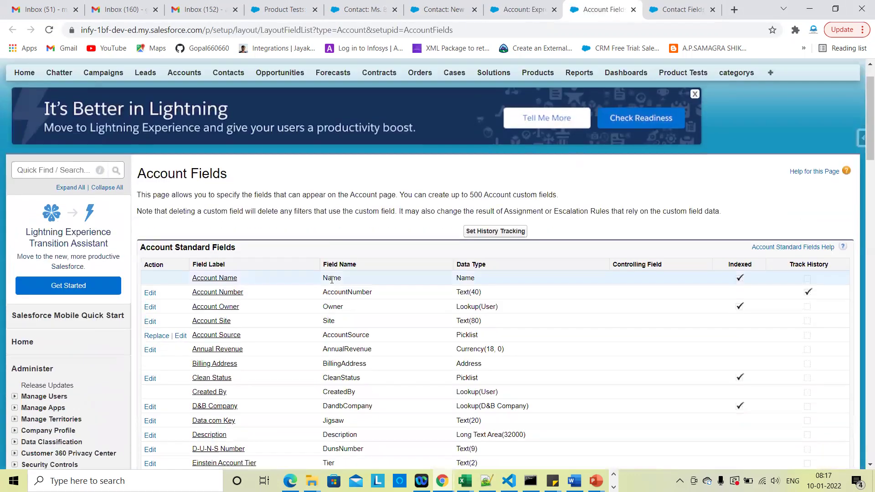
{"action": "double_click", "coordinate": [345, 292]}
{"action": "scroll", "coordinate": [391, 295], "scroll_direction": "down", "scroll_amount": 1}
{"action": "scroll", "coordinate": [190, 254], "scroll_direction": "up", "scroll_amount": 5}
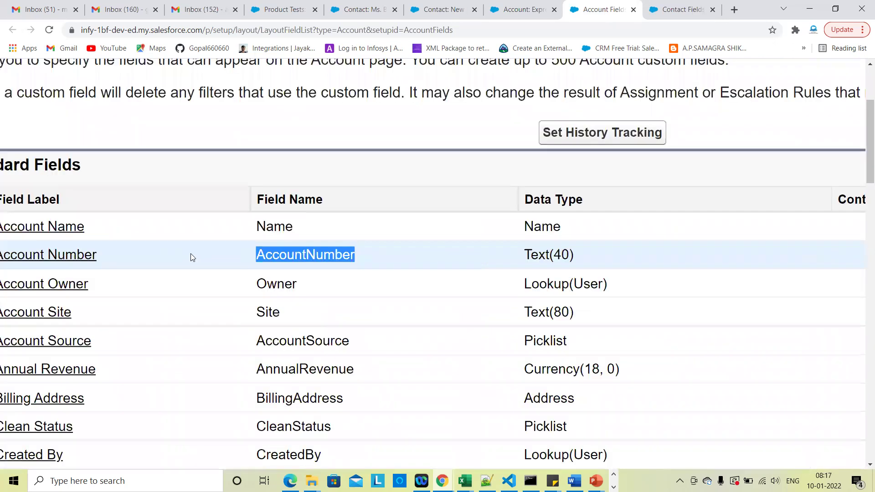
{"action": "scroll", "coordinate": [185, 303], "scroll_direction": "down", "scroll_amount": 5}
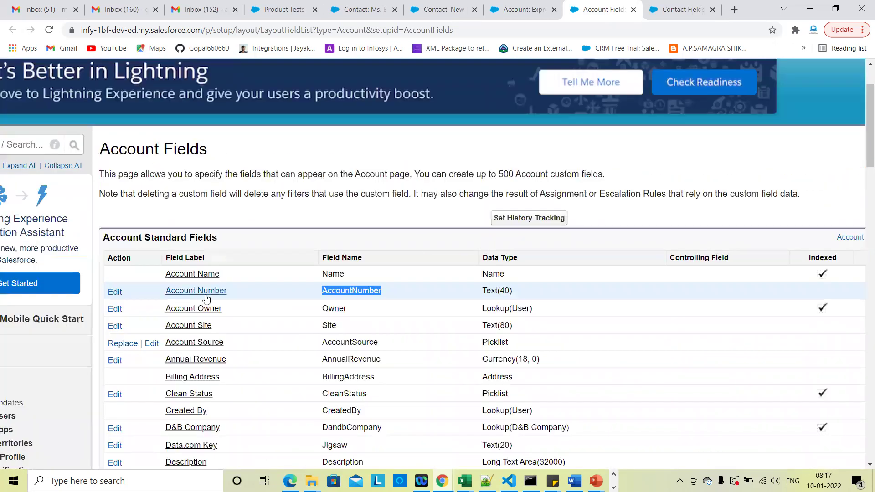
{"action": "double_click", "coordinate": [503, 291]}
{"action": "triple_click", "coordinate": [501, 291]}
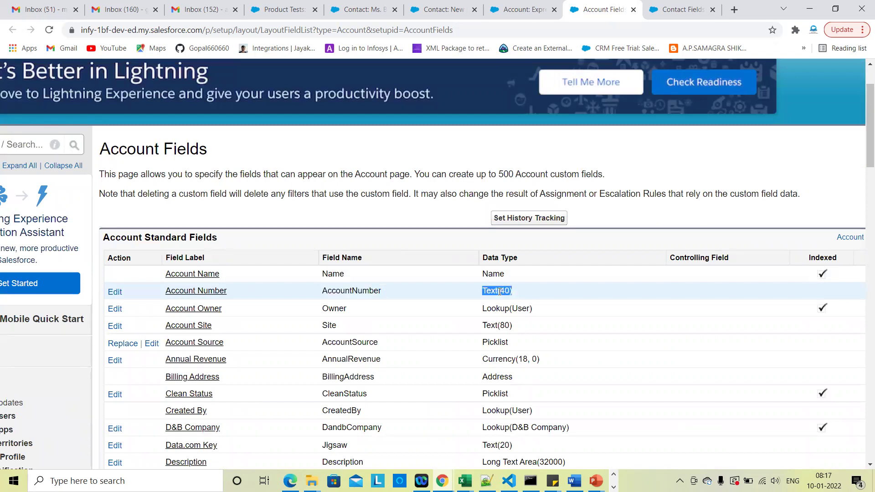
Step: Return to the Contact formula field, advance to field-level security and make the field visible to all profiles
{"action": "left_click", "coordinate": [438, 9]}
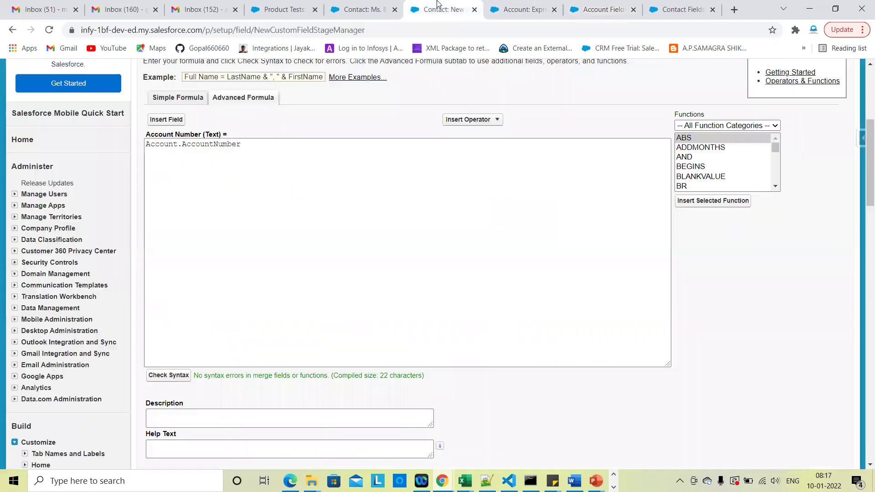
{"action": "scroll", "coordinate": [483, 221], "scroll_direction": "down", "scroll_amount": 2}
{"action": "scroll", "coordinate": [482, 221], "scroll_direction": "up", "scroll_amount": 4}
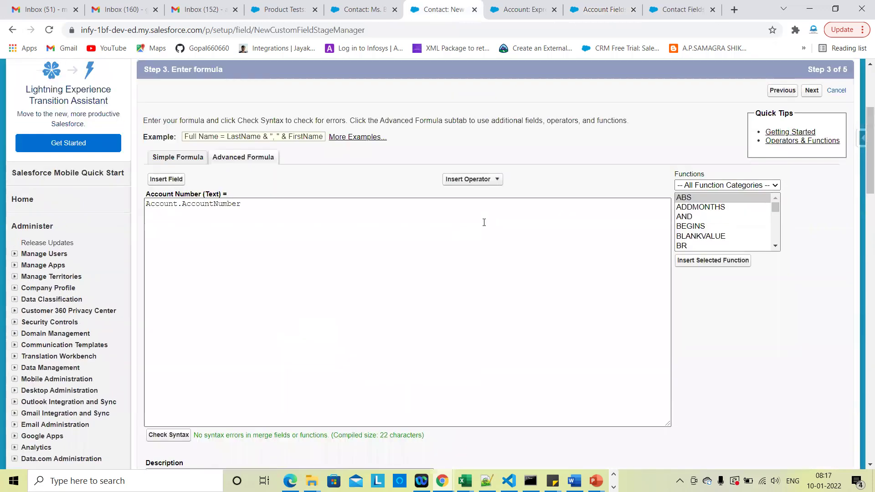
{"action": "left_click", "coordinate": [811, 96]}
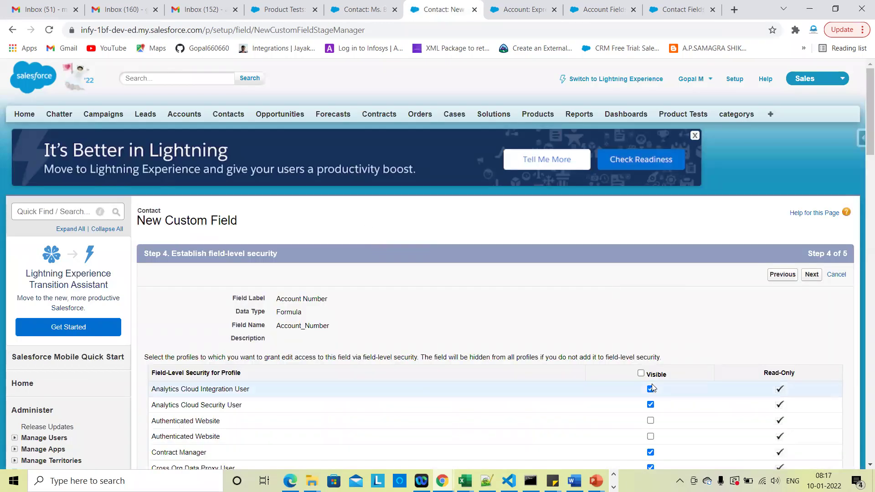
{"action": "left_click", "coordinate": [641, 374]}
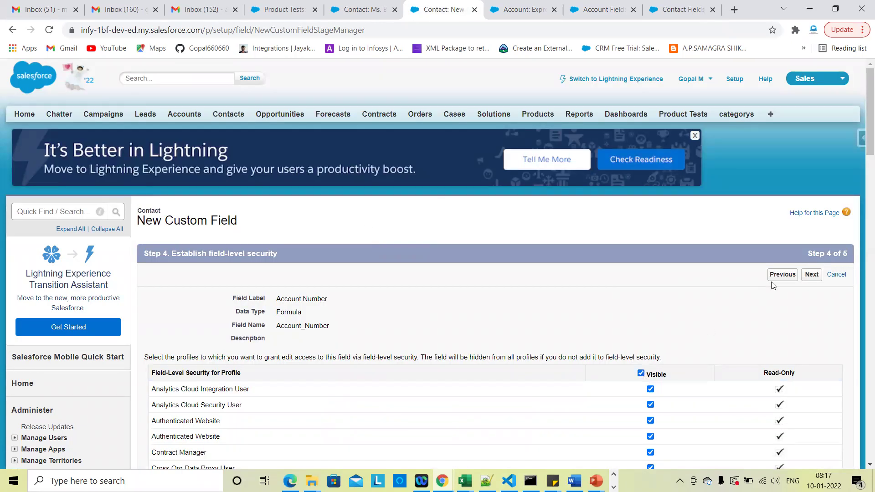
Step: Keep the Account Number field on all Contact page layouts and save it
{"action": "left_click", "coordinate": [811, 275]}
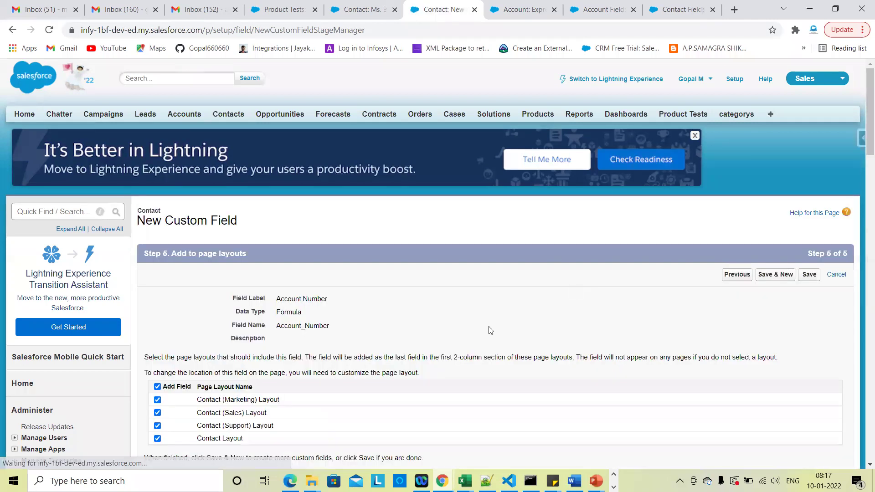
{"action": "scroll", "coordinate": [488, 328], "scroll_direction": "down", "scroll_amount": 1}
{"action": "left_click", "coordinate": [810, 216]}
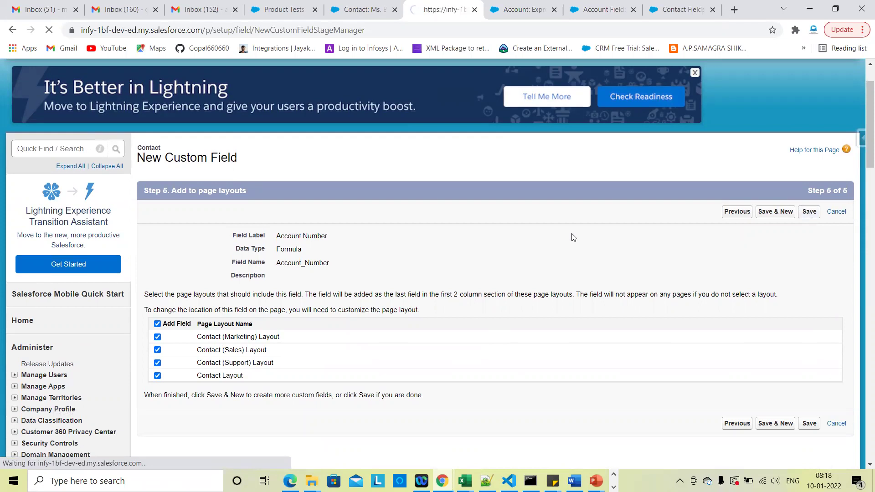
Step: Reload the open contact record and examine its new Account Number formula field up close
{"action": "left_click", "coordinate": [400, 7]}
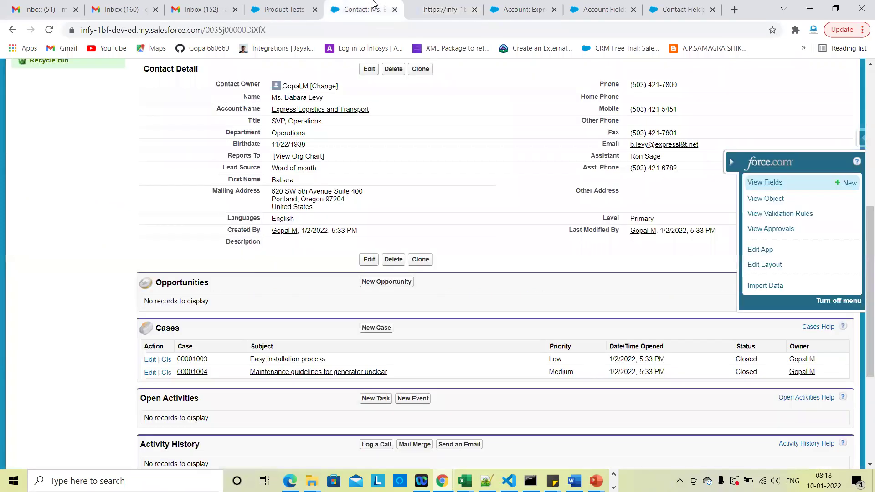
{"action": "left_click", "coordinate": [49, 30]}
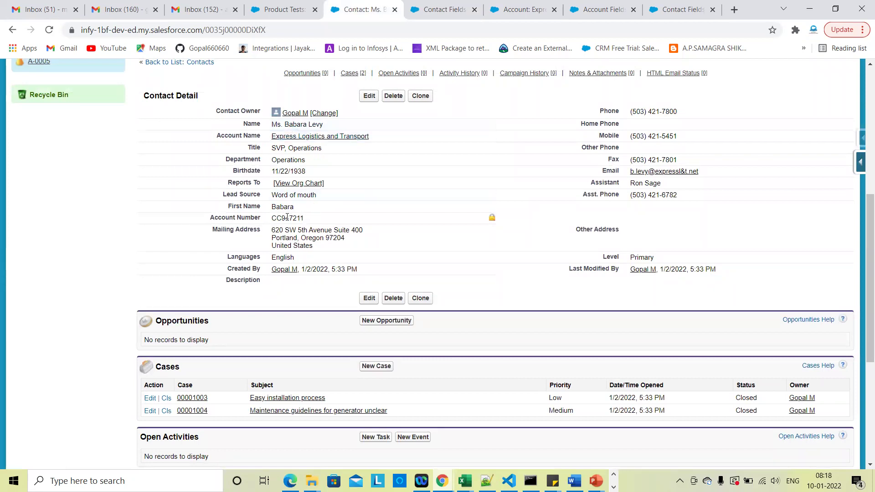
{"action": "key", "text": "ctrl+plus"}
{"action": "key", "text": "ctrl+plus"}
{"action": "key", "text": "ctrl+plus"}
{"action": "key", "text": "ctrl+plus"}
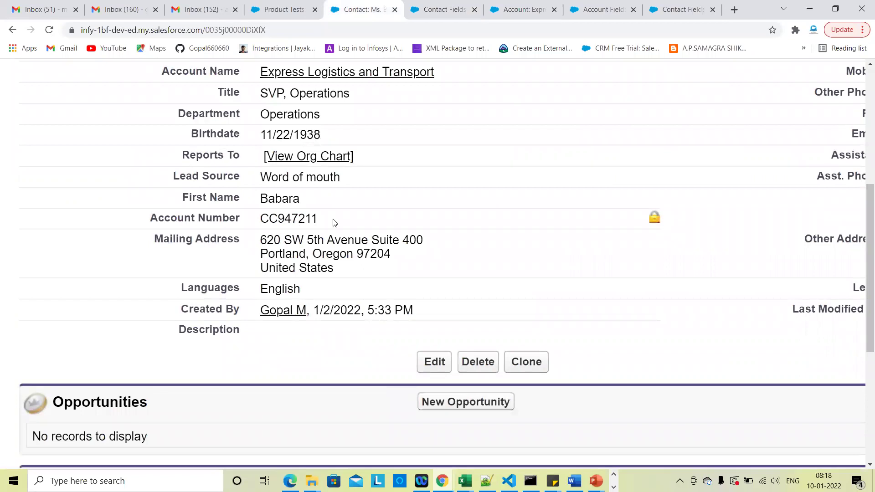
Step: Open the contact's account, Express Logistics and Transport, in a new tab and examine its Account Number and related contacts
{"action": "key", "text": "ctrl+minus"}
{"action": "key", "text": "ctrl+minus"}
{"action": "key", "text": "ctrl+minus"}
{"action": "key", "text": "ctrl+minus"}
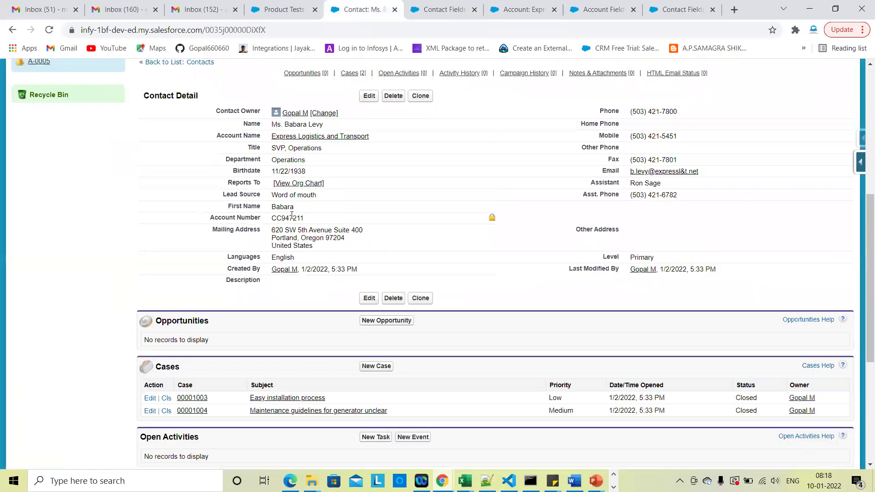
{"action": "right_click", "coordinate": [304, 137]}
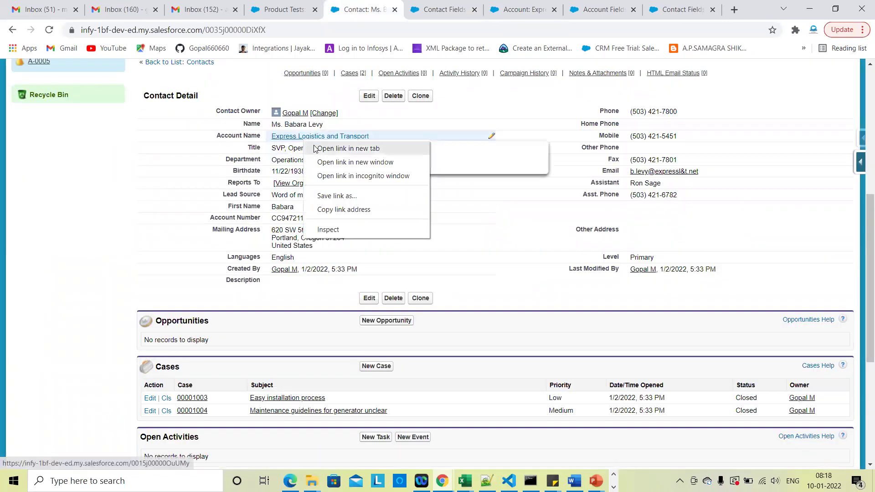
{"action": "left_click", "coordinate": [314, 149]}
{"action": "left_click", "coordinate": [388, 12]}
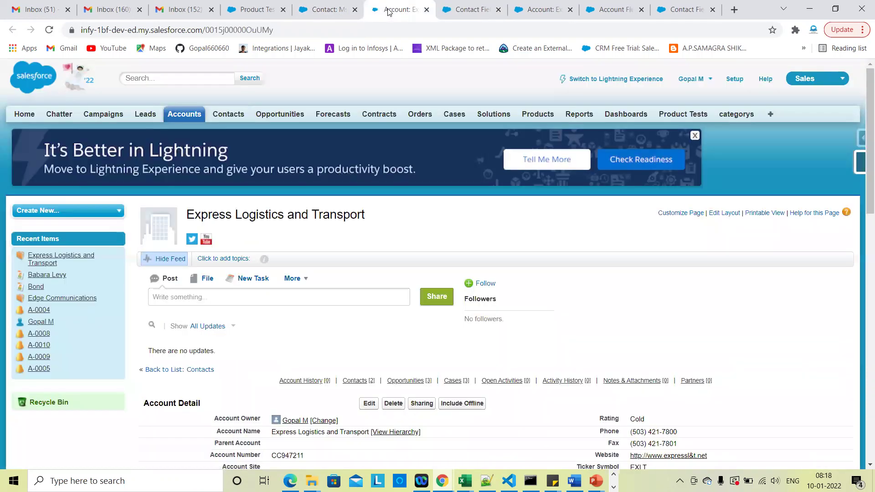
{"action": "scroll", "coordinate": [356, 368], "scroll_direction": "down", "scroll_amount": 5}
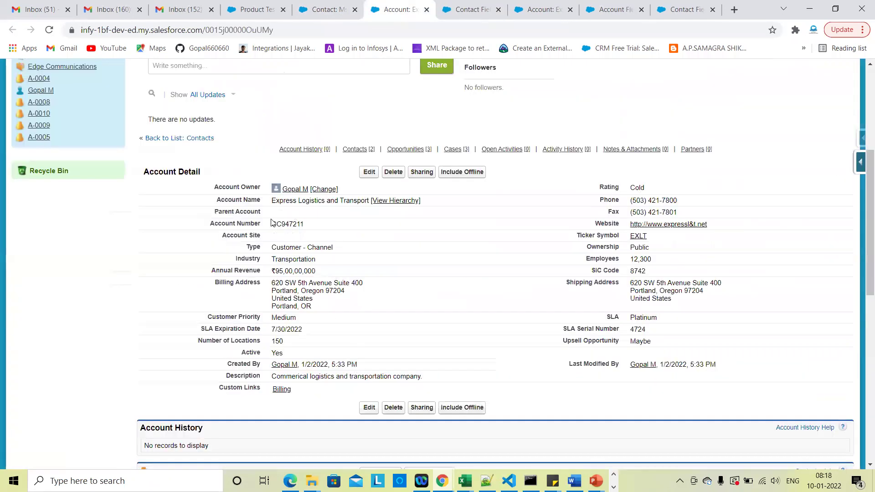
{"action": "scroll", "coordinate": [283, 218], "scroll_direction": "down", "scroll_amount": 3}
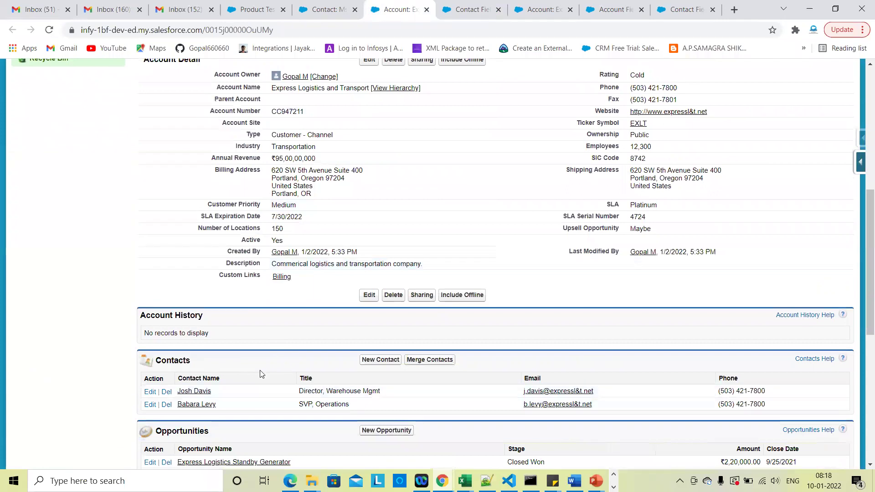
Step: Open the SVP, Operations contact from the account's Contacts list and check its Account Name and Account Number fields
{"action": "left_click", "coordinate": [207, 368]}
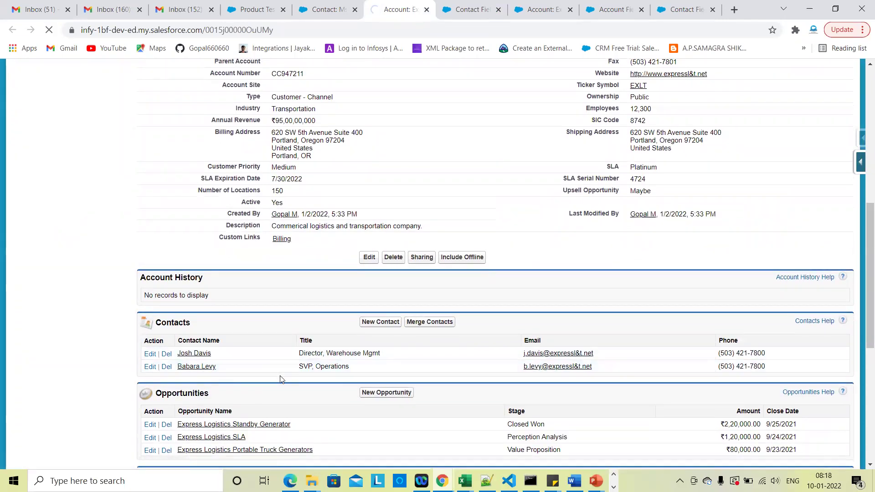
{"action": "scroll", "coordinate": [345, 292], "scroll_direction": "down", "scroll_amount": 5}
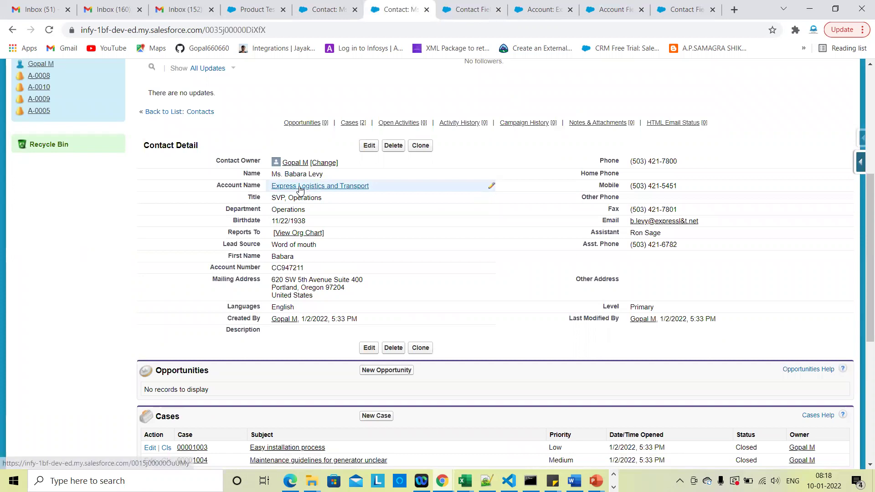
{"action": "mouse_move", "coordinate": [300, 189]}
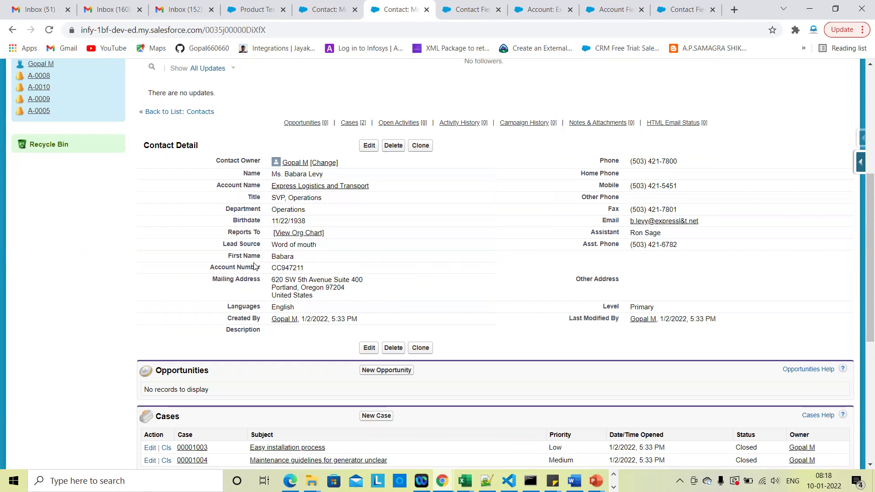
Step: Highlight the contact's Account Number value and open the related Express Logistics and Transport account in a new tab
{"action": "double_click", "coordinate": [274, 268]}
{"action": "left_click", "coordinate": [456, 3]}
{"action": "left_click", "coordinate": [397, 9]}
{"action": "right_click", "coordinate": [326, 191]}
{"action": "left_click", "coordinate": [355, 197]}
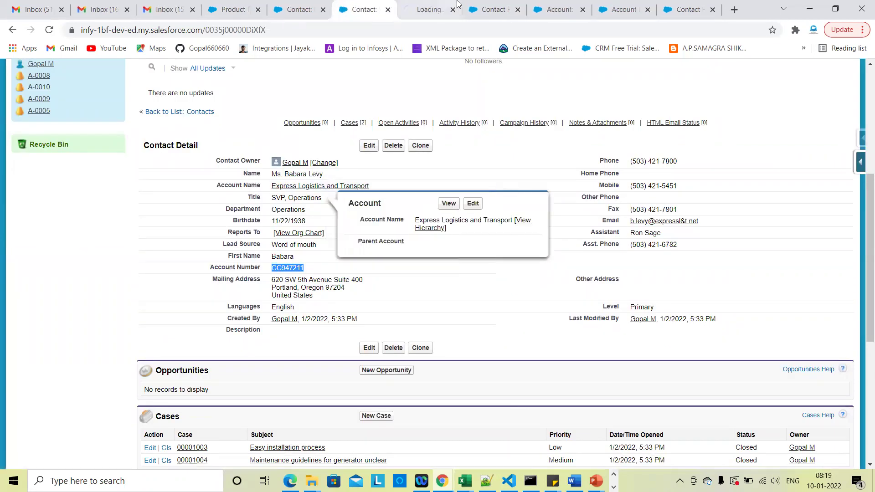
{"action": "left_click", "coordinate": [451, 4]}
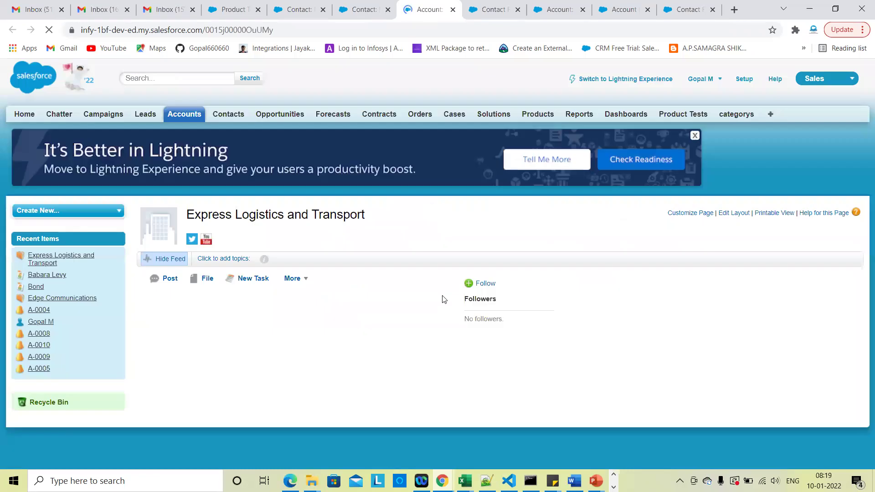
Step: Edit the Express Logistics and Transport account, changing the last digit of its Account Number to 0, and save the record
{"action": "scroll", "coordinate": [442, 296], "scroll_direction": "down", "scroll_amount": 3}
{"action": "left_click", "coordinate": [369, 272]}
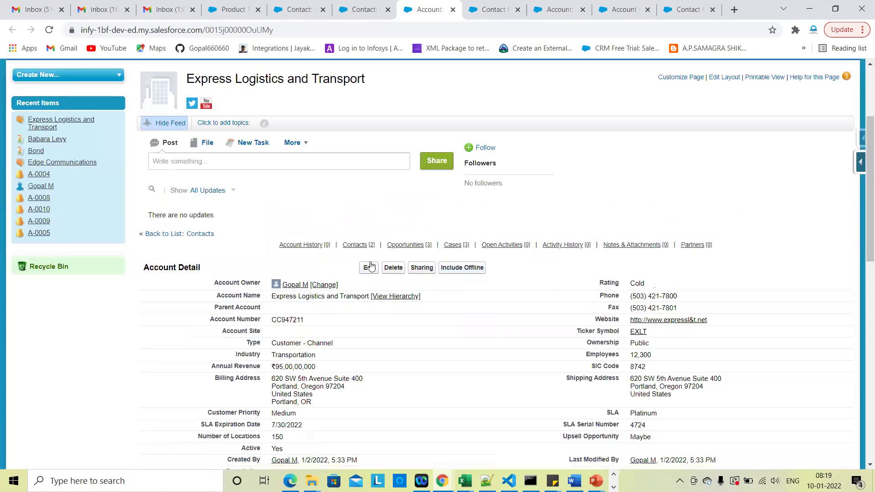
{"action": "left_click", "coordinate": [317, 333]}
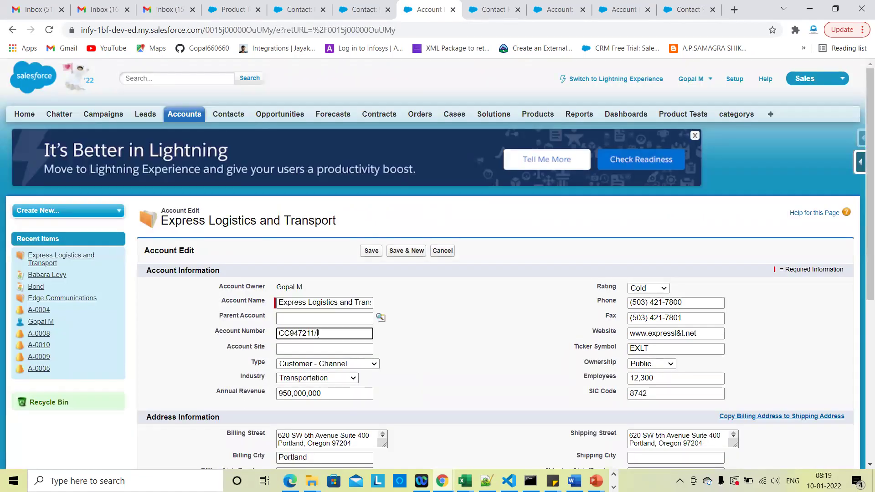
{"action": "key", "text": "Num_Lock"}
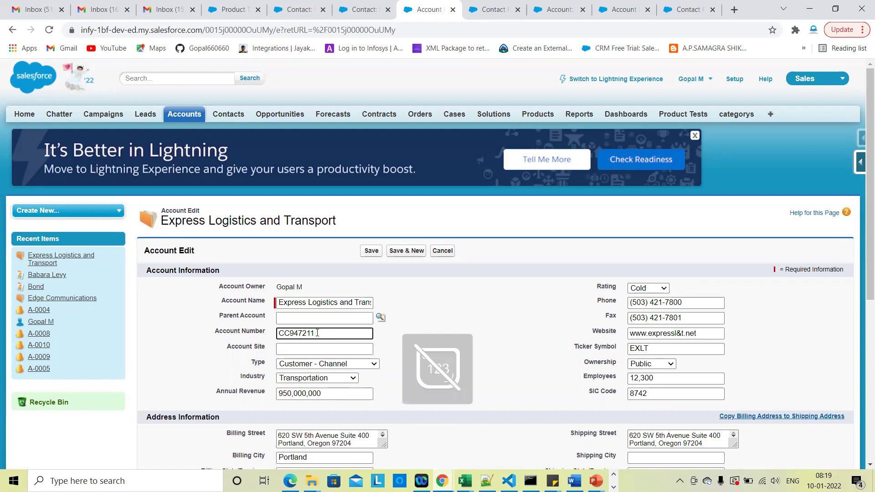
{"action": "key", "text": "Num_Lock"}
{"action": "type", "text": "10"}
{"action": "left_click", "coordinate": [363, 252]}
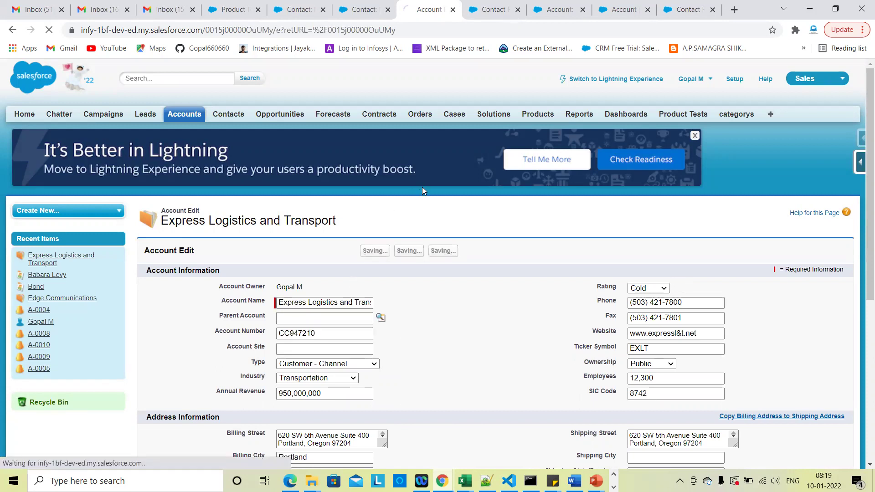
Step: Return to the contact record, reload it and examine its Account Number formula field up close
{"action": "left_click", "coordinate": [365, 10]}
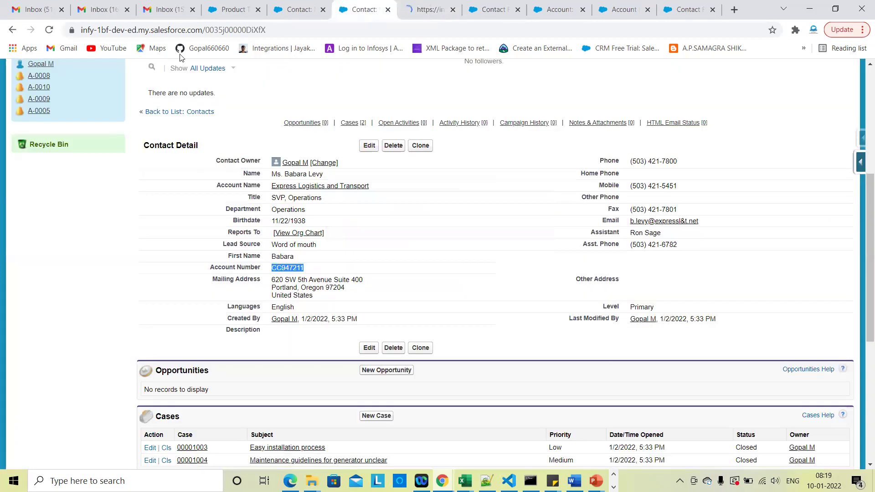
{"action": "left_click", "coordinate": [49, 30]}
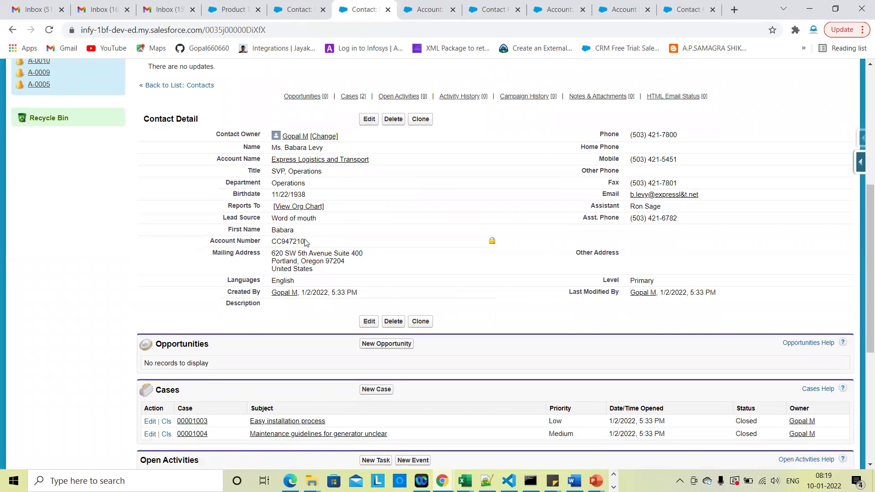
{"action": "scroll", "coordinate": [305, 242], "scroll_direction": "up", "scroll_amount": 2, "text": "ctrl"}
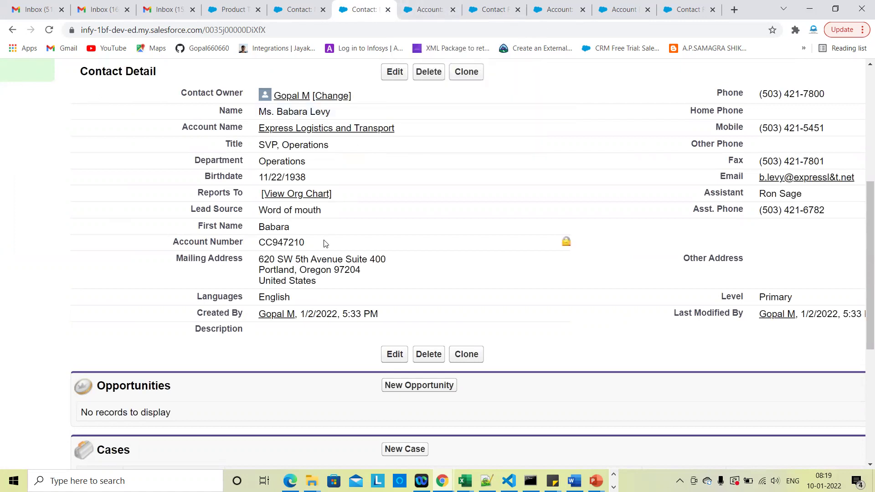
{"action": "key", "text": "ctrl+minus"}
{"action": "key", "text": "ctrl+minus"}
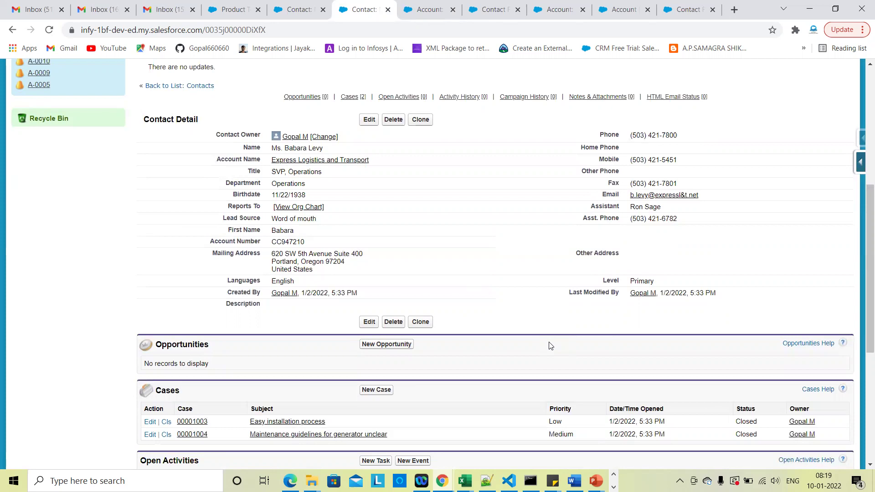
Step: Go to the Opportunities list and open the Burlington Textiles Weaving Plant Generator opportunity's details
{"action": "scroll", "coordinate": [413, 136], "scroll_direction": "up", "scroll_amount": 6}
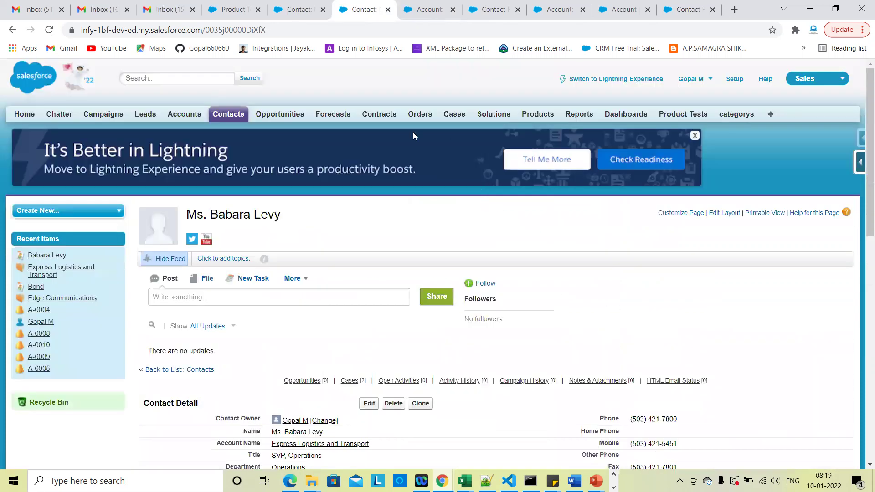
{"action": "left_click", "coordinate": [771, 115]}
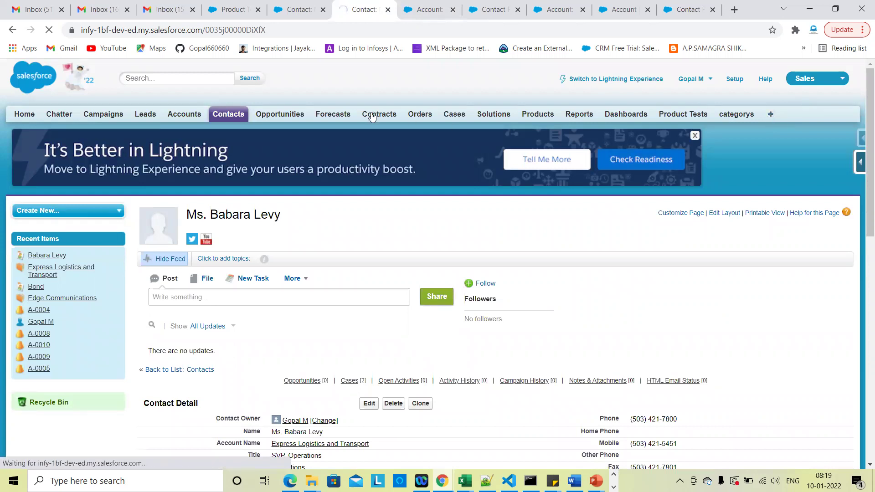
{"action": "left_click", "coordinate": [262, 116]}
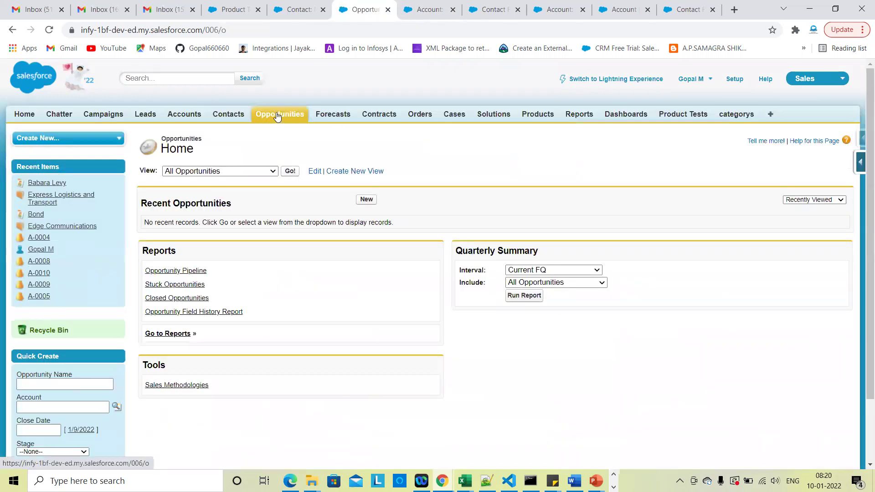
{"action": "left_click", "coordinate": [288, 172]}
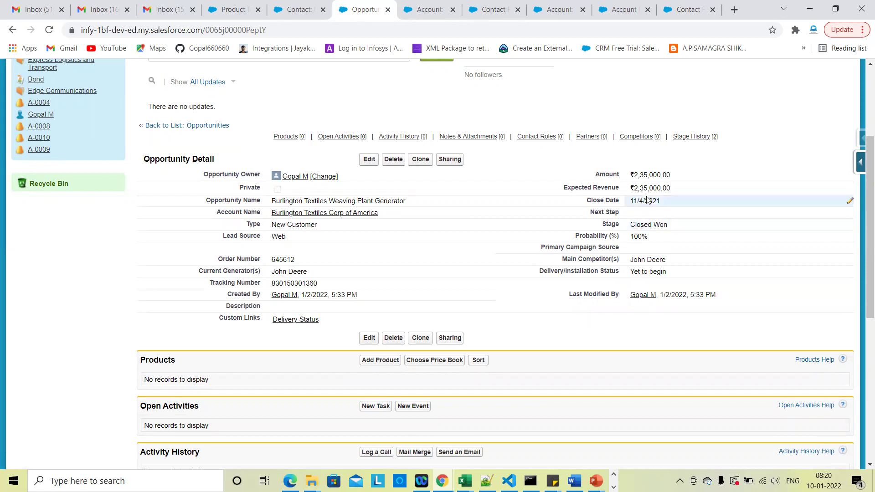
{"action": "scroll", "coordinate": [508, 241], "scroll_direction": "up", "scroll_amount": 1}
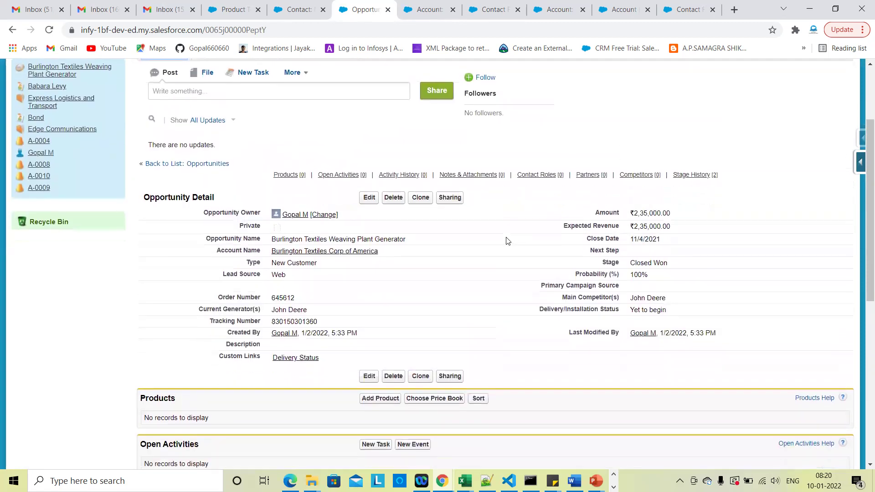
Step: Open the Opportunity object's field list in a new tab from the opportunity record and close an unneeded tab
{"action": "left_click", "coordinate": [861, 162]}
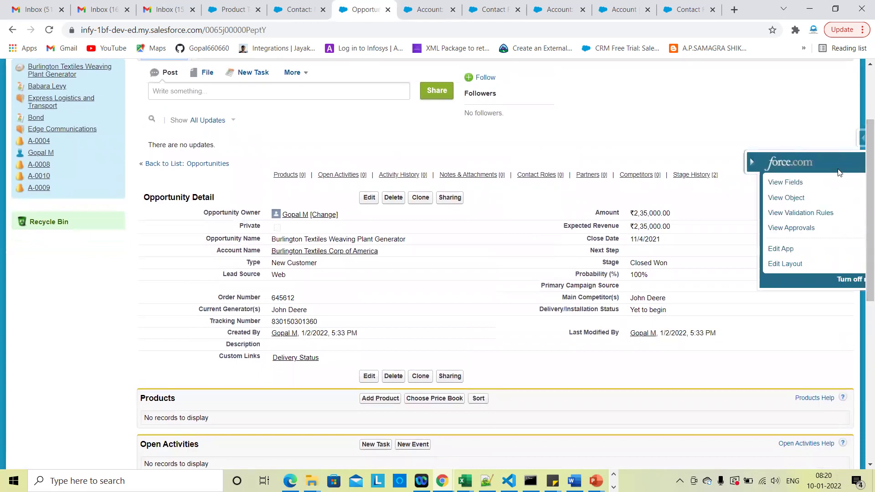
{"action": "left_click", "coordinate": [765, 182]}
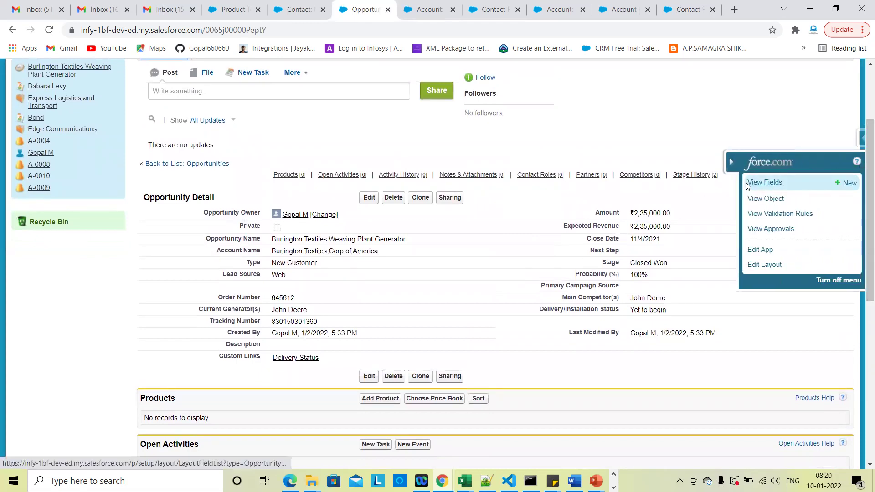
{"action": "left_click", "coordinate": [474, 10]}
{"action": "left_click", "coordinate": [474, 9]}
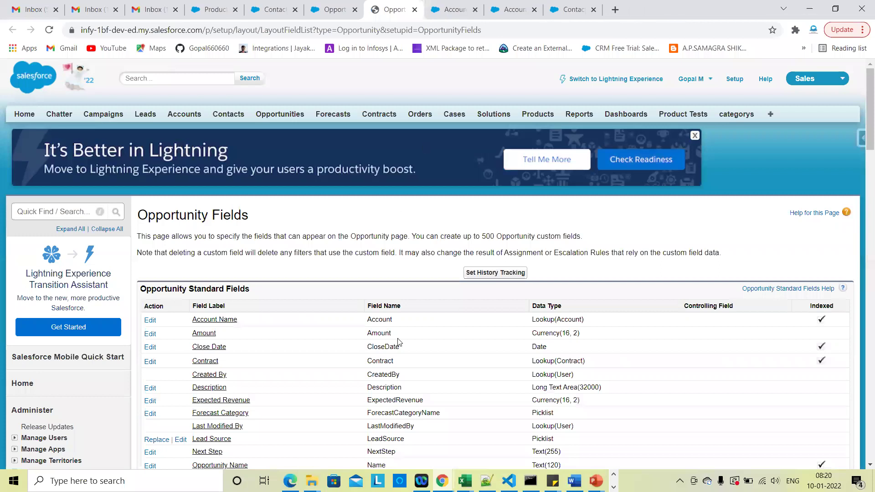
Step: Start a new Opportunity custom field, choose Formula as its data type and continue to the output type
{"action": "scroll", "coordinate": [370, 260], "scroll_direction": "down", "scroll_amount": 8}
{"action": "left_click", "coordinate": [369, 257]}
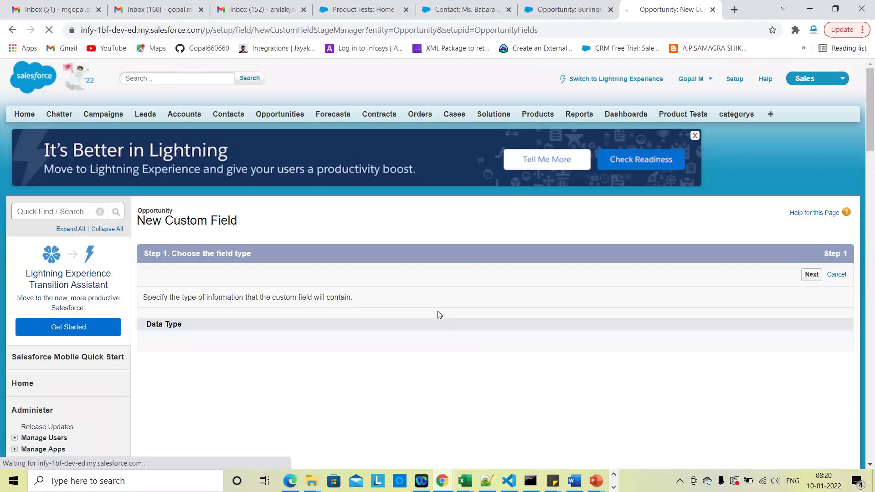
{"action": "scroll", "coordinate": [205, 274], "scroll_direction": "down", "scroll_amount": 2}
{"action": "left_click", "coordinate": [172, 289]}
{"action": "left_click", "coordinate": [811, 176]}
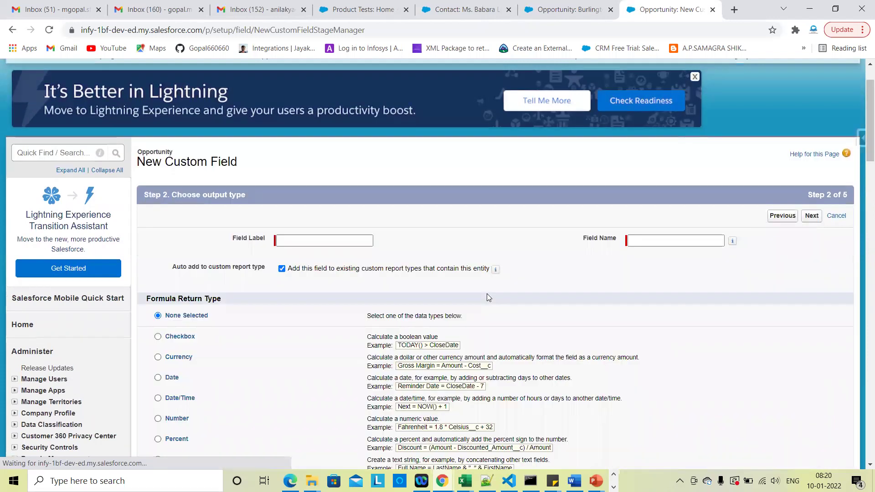
Step: Label the formula field close, let its field name fill in, choose Date as the return type and continue to the formula
{"action": "scroll", "coordinate": [380, 183], "scroll_direction": "down", "scroll_amount": 2}
{"action": "left_click", "coordinate": [308, 128]}
{"action": "left_click", "coordinate": [309, 127]}
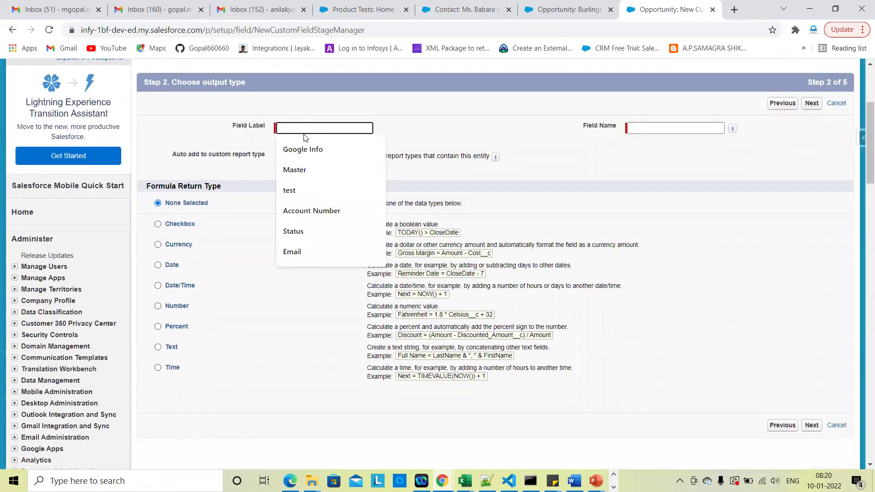
{"action": "type", "text": "close"}
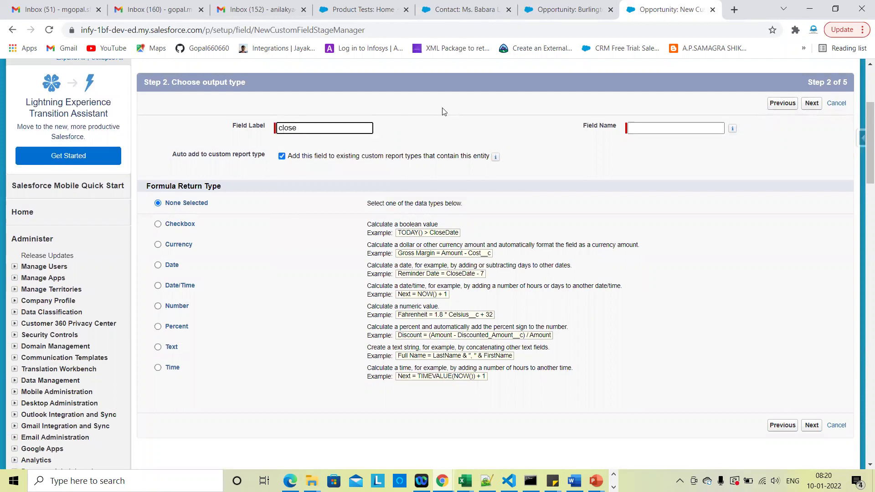
{"action": "left_click", "coordinate": [444, 112]}
{"action": "scroll", "coordinate": [249, 314], "scroll_direction": "down", "scroll_amount": 1}
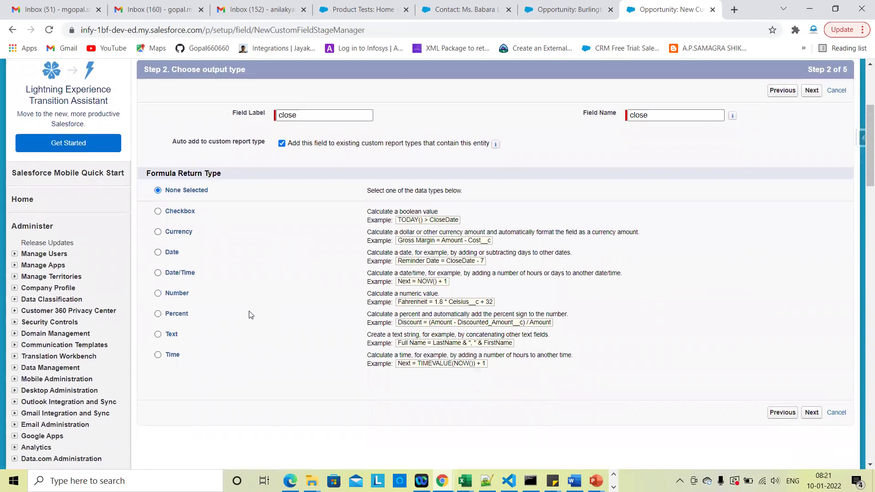
{"action": "left_click", "coordinate": [156, 254]}
{"action": "left_click", "coordinate": [812, 413]}
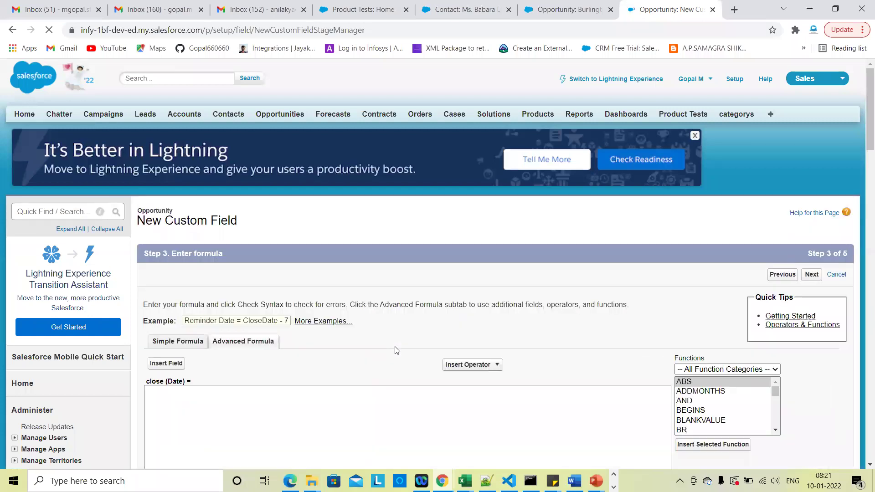
Step: Insert the Opportunity's Close Date field as the formula for close and check its syntax
{"action": "scroll", "coordinate": [319, 310], "scroll_direction": "down", "scroll_amount": 3}
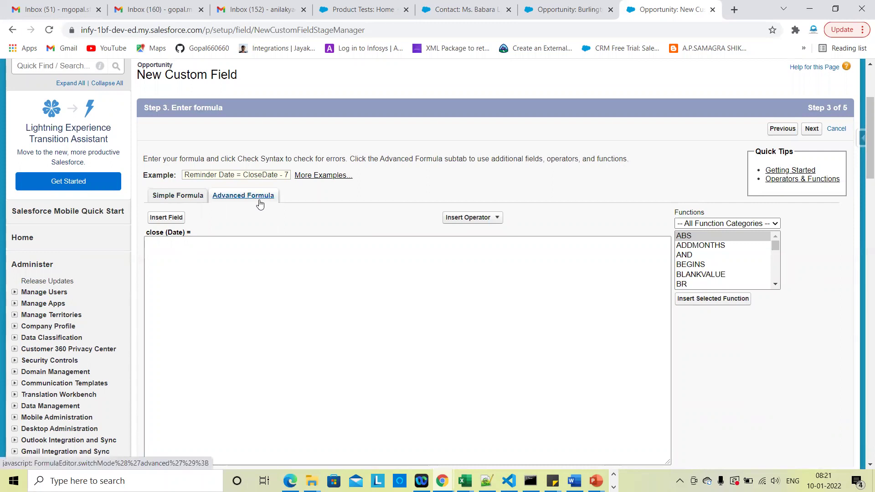
{"action": "left_click", "coordinate": [182, 255]}
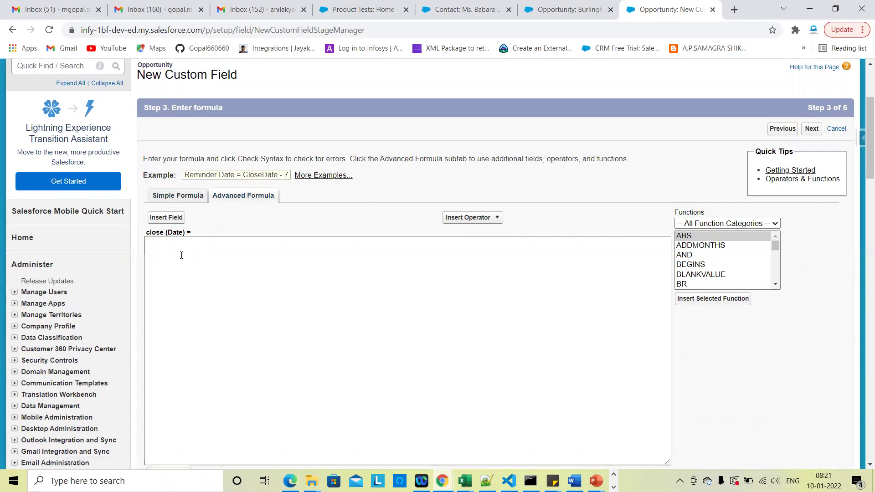
{"action": "left_click", "coordinate": [166, 218]}
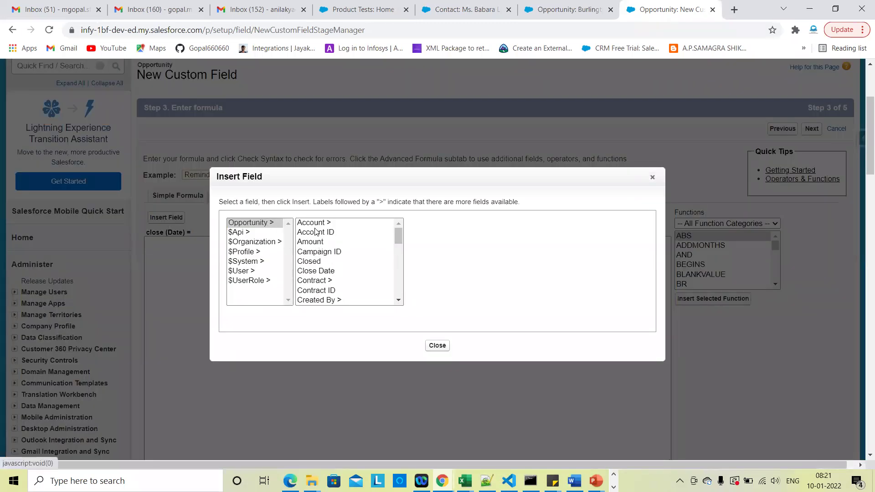
{"action": "left_click", "coordinate": [316, 272]}
{"action": "left_click", "coordinate": [442, 283]}
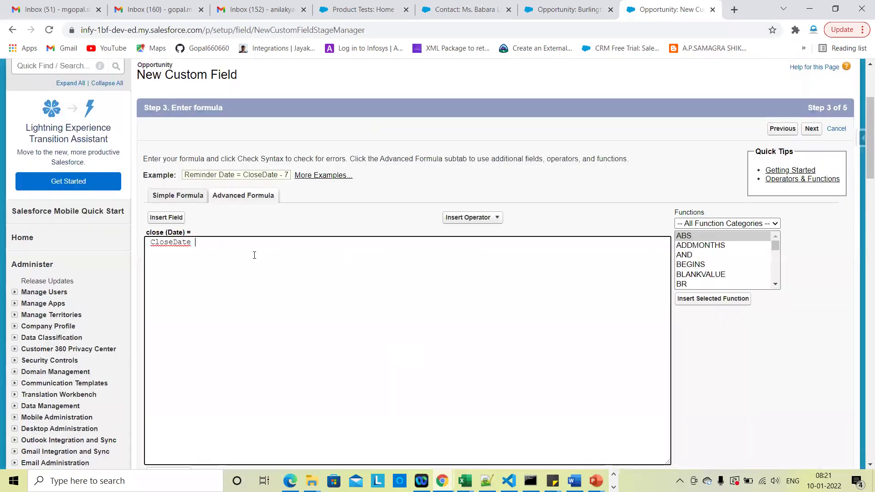
{"action": "scroll", "coordinate": [205, 260], "scroll_direction": "down", "scroll_amount": 4}
{"action": "left_click", "coordinate": [172, 303]}
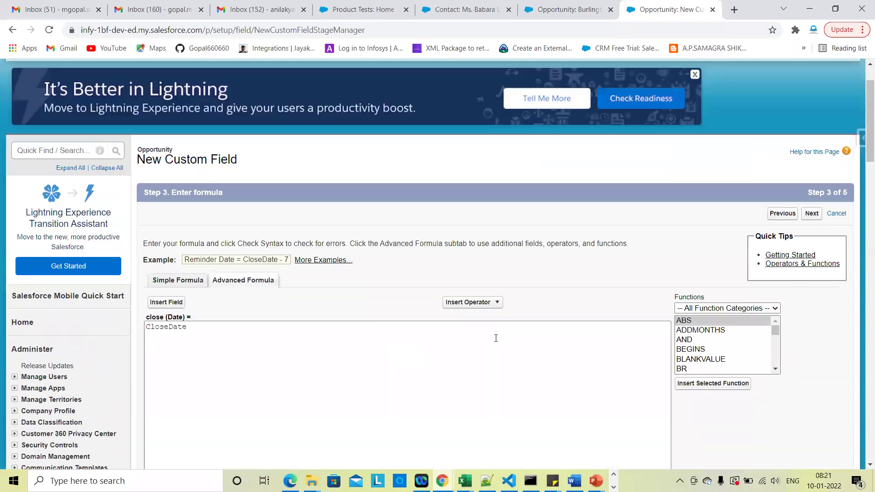
Step: Accept the default field-level security and page layouts for the close field and save it
{"action": "left_click", "coordinate": [812, 213]}
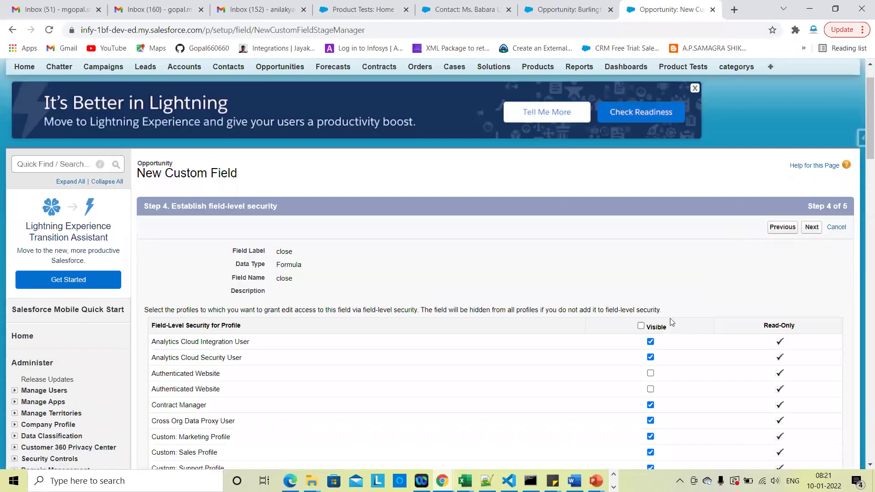
{"action": "left_click", "coordinate": [814, 229]}
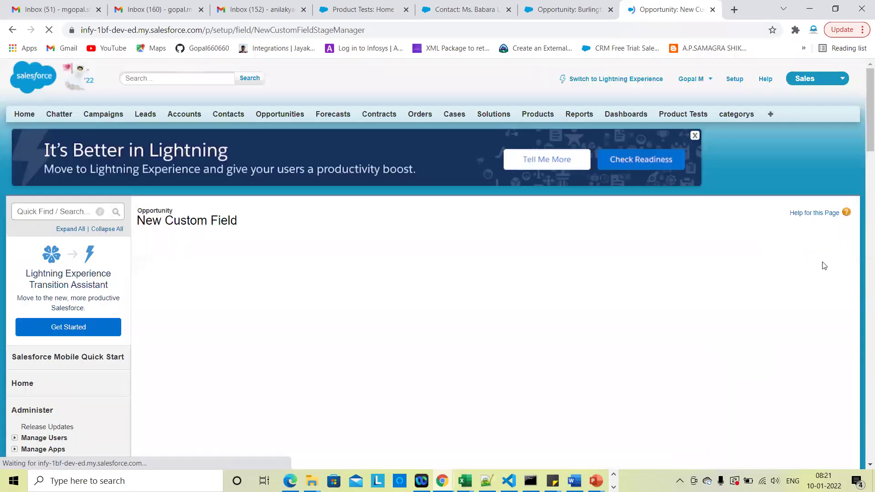
{"action": "left_click", "coordinate": [810, 275]}
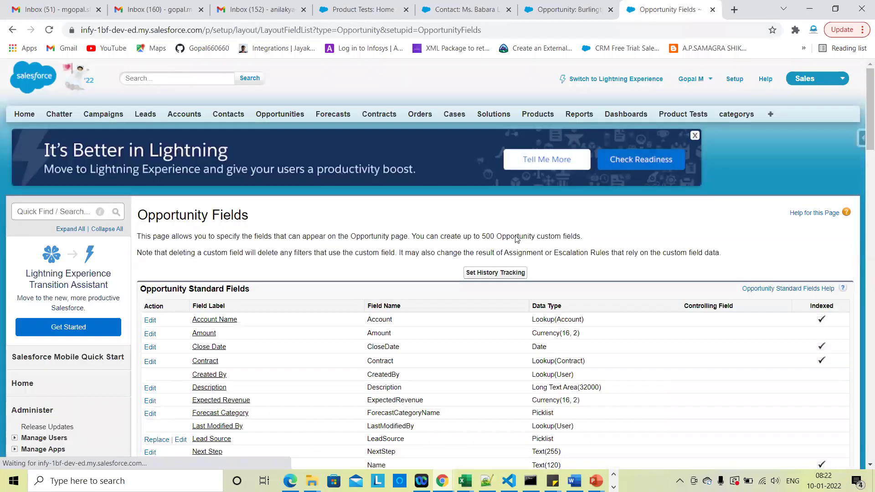
Step: Reload the Burlington Textiles Weaving Plant Generator opportunity and examine its close field in an enlarged view
{"action": "left_click", "coordinate": [550, 7]}
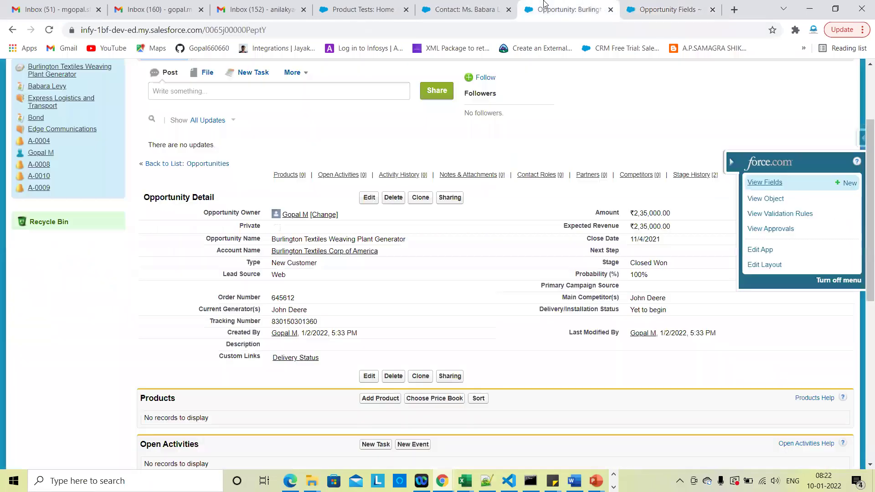
{"action": "left_click", "coordinate": [43, 31]}
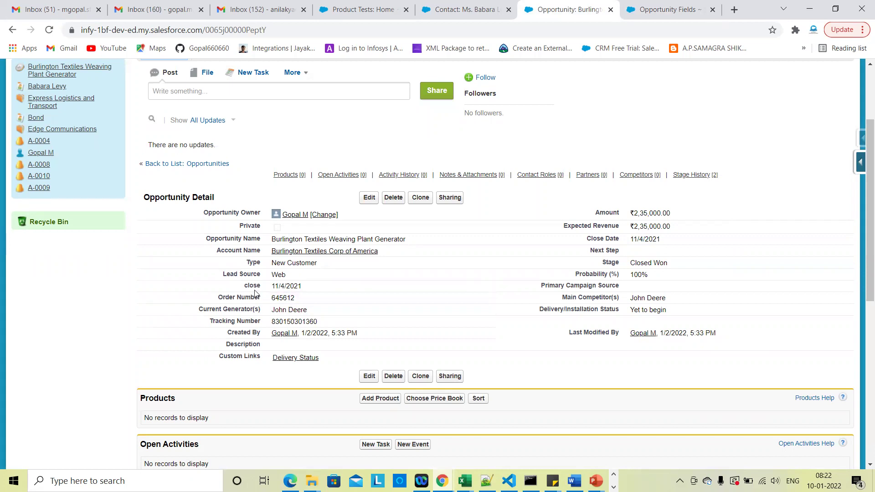
{"action": "key", "text": "ctrl+plus"}
{"action": "key", "text": "ctrl+plus"}
{"action": "key", "text": "ctrl+plus"}
{"action": "key", "text": "ctrl+plus"}
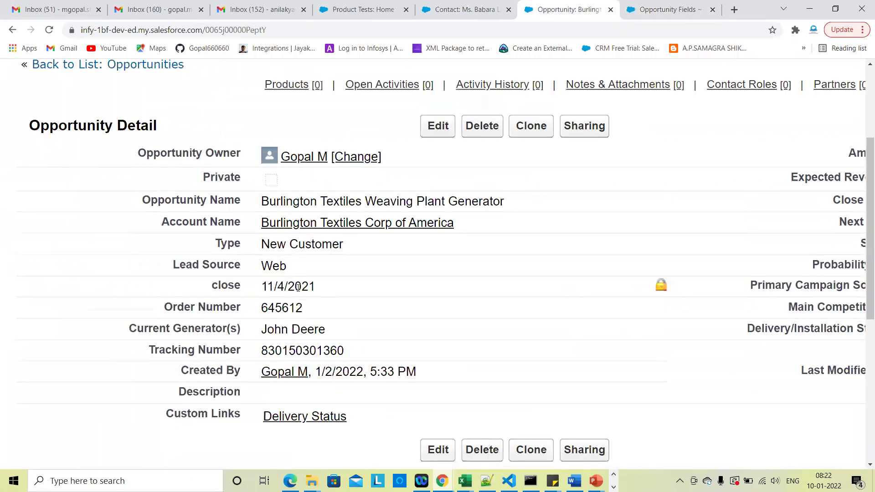
Step: Set the opportunity's Close Date to 11/18/2021 and save the record
{"action": "key", "text": "ctrl+0"}
{"action": "double_click", "coordinate": [675, 238]}
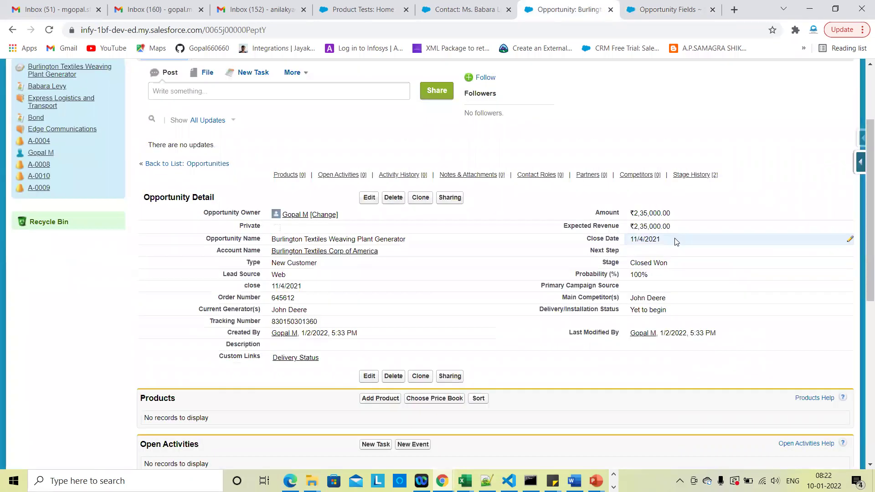
{"action": "left_click", "coordinate": [706, 300]}
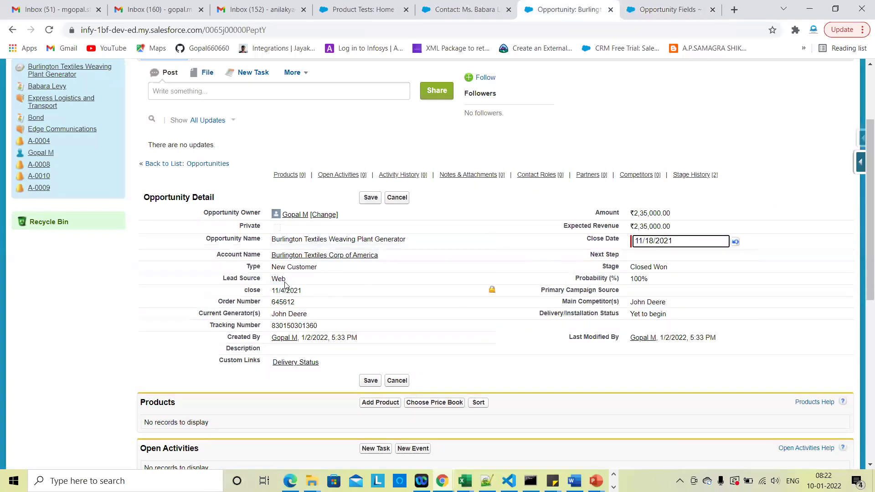
{"action": "left_click", "coordinate": [376, 199]}
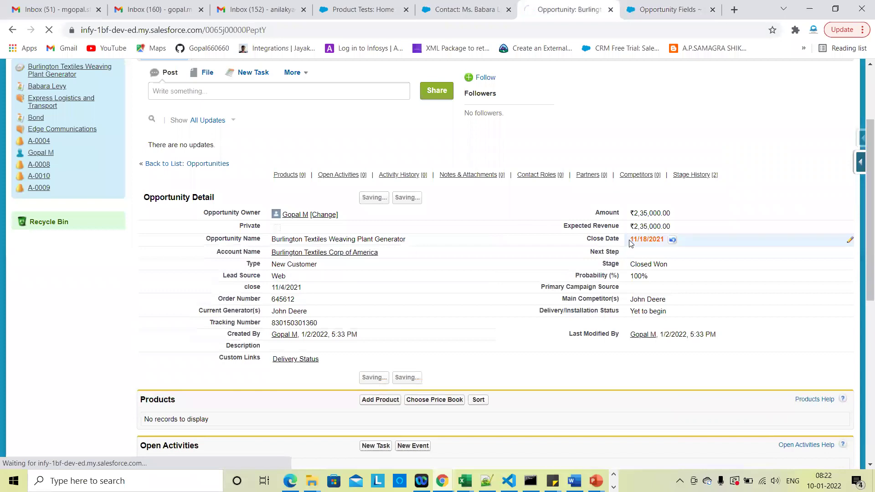
{"action": "scroll", "coordinate": [480, 297], "scroll_direction": "down", "scroll_amount": 2}
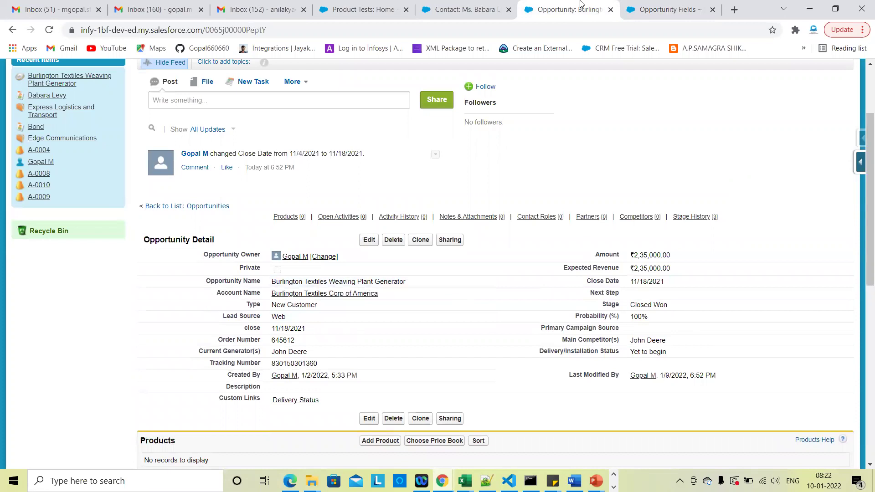
Step: Open the custom formula field "close" for editing from the Opportunity custom fields list
{"action": "left_click", "coordinate": [649, 8]}
{"action": "scroll", "coordinate": [414, 289], "scroll_direction": "down", "scroll_amount": 10}
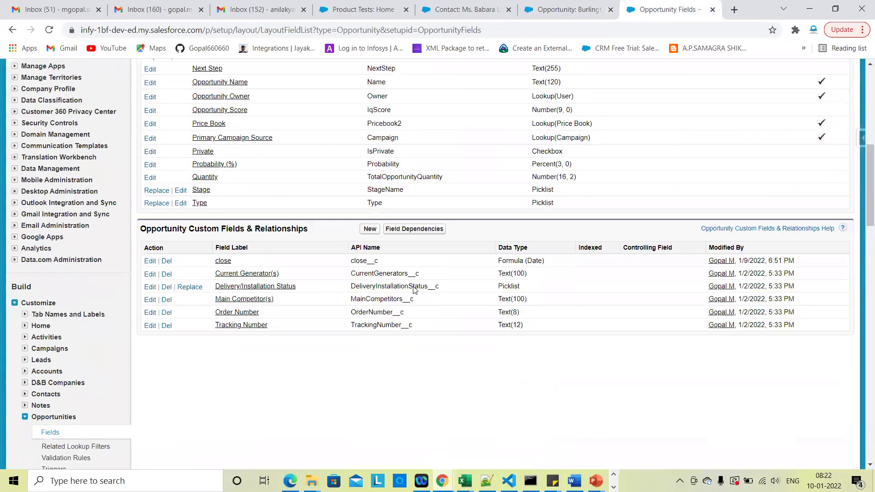
{"action": "scroll", "coordinate": [186, 204], "scroll_direction": "down", "scroll_amount": 2}
{"action": "left_click", "coordinate": [153, 193]}
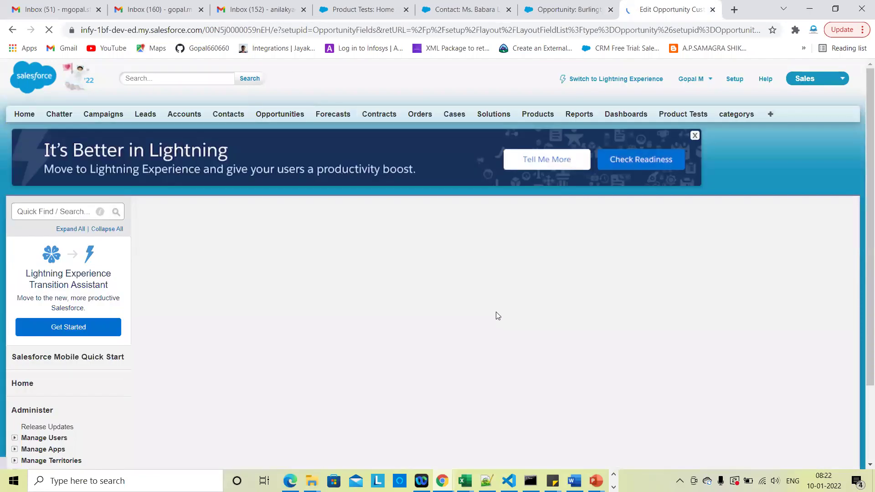
{"action": "scroll", "coordinate": [377, 315], "scroll_direction": "down", "scroll_amount": 2}
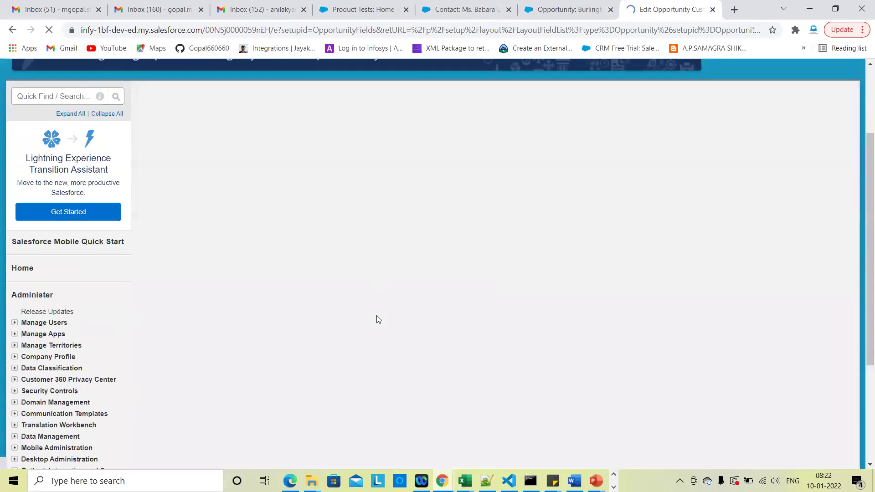
{"action": "scroll", "coordinate": [377, 319], "scroll_direction": "up", "scroll_amount": 2}
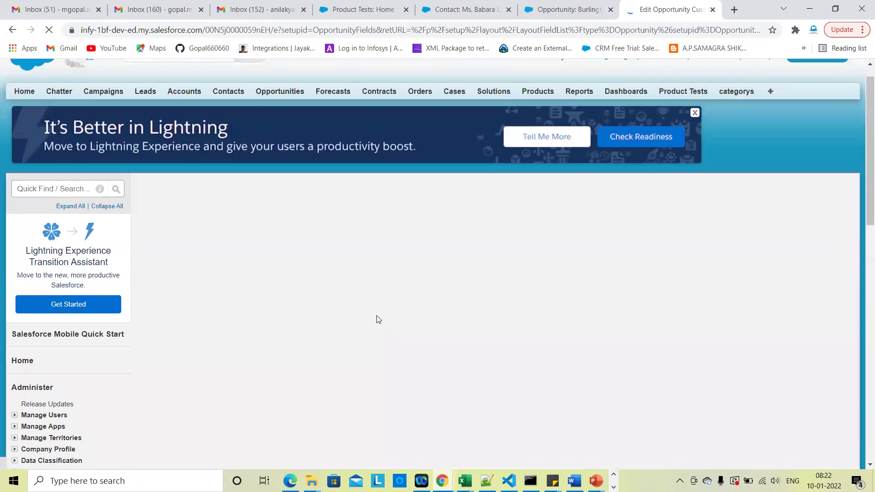
{"action": "scroll", "coordinate": [510, 314], "scroll_direction": "down", "scroll_amount": 1}
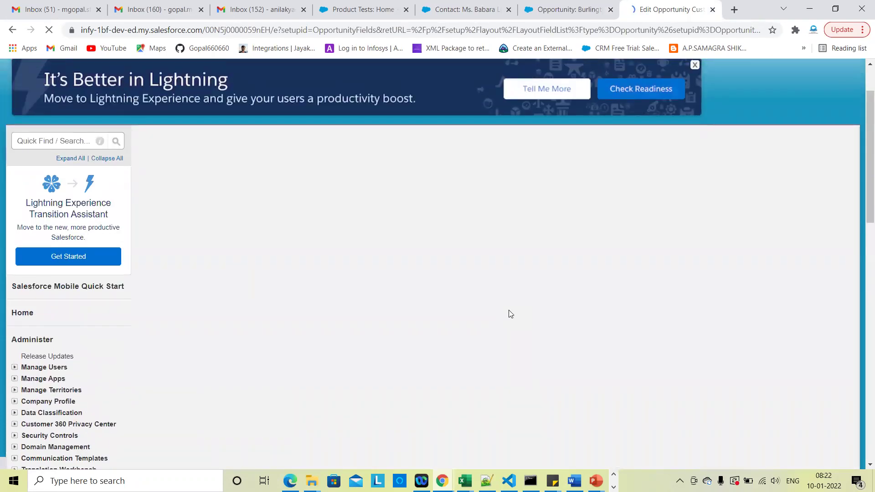
{"action": "scroll", "coordinate": [509, 313], "scroll_direction": "down", "scroll_amount": 5}
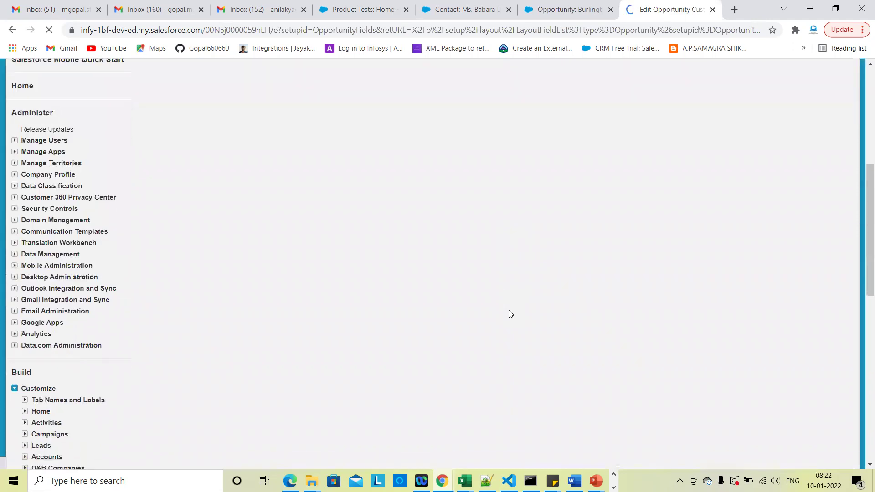
{"action": "scroll", "coordinate": [708, 346], "scroll_direction": "up", "scroll_amount": 6}
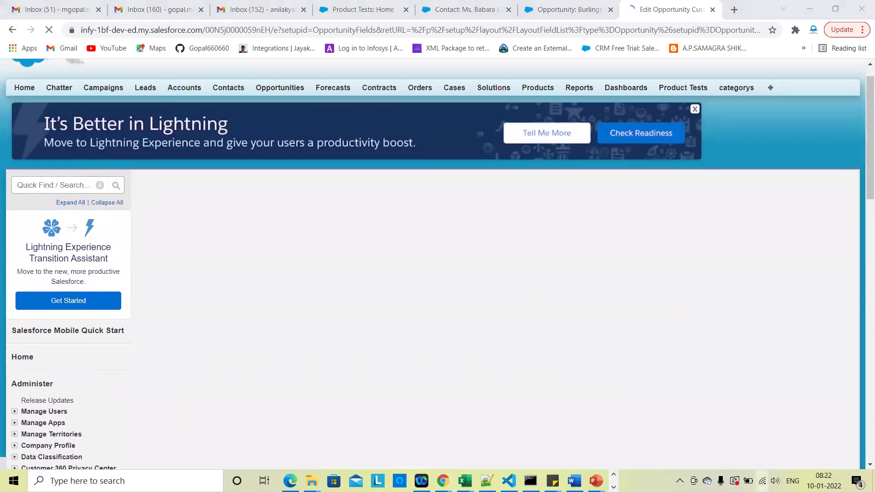
{"action": "left_click", "coordinate": [762, 481]}
{"action": "left_click", "coordinate": [565, 288]}
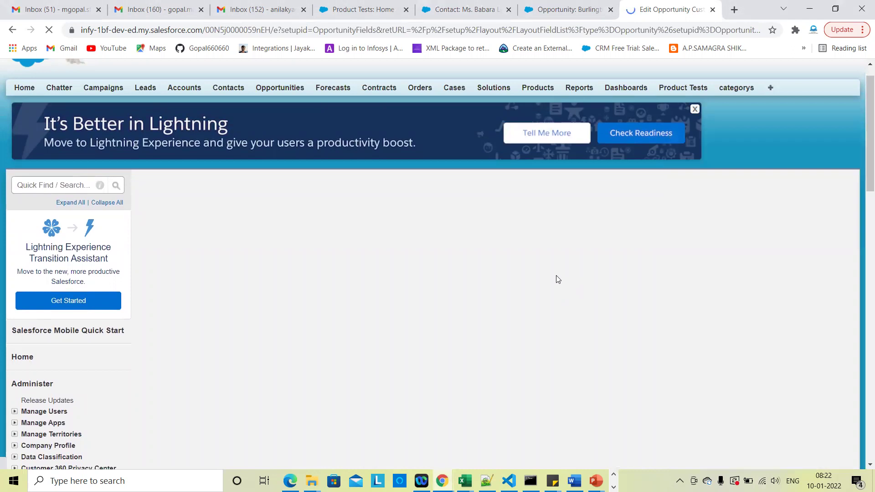
{"action": "scroll", "coordinate": [421, 319], "scroll_direction": "down", "scroll_amount": 2}
{"action": "scroll", "coordinate": [421, 319], "scroll_direction": "up", "scroll_amount": 3}
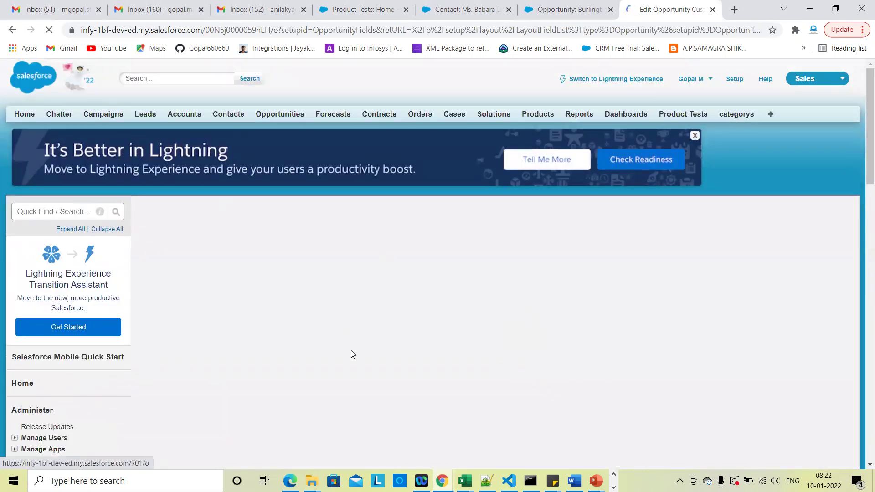
{"action": "scroll", "coordinate": [367, 362], "scroll_direction": "down", "scroll_amount": 4}
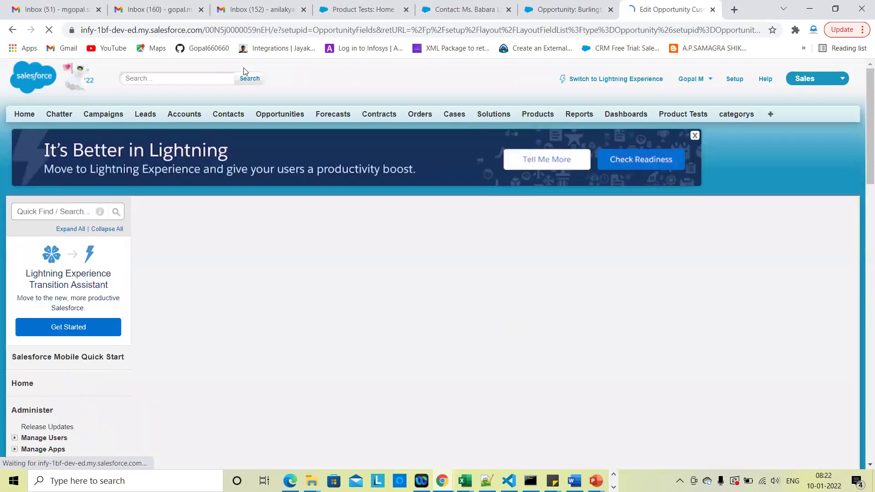
Step: Reload the edit page of the "close" custom field
{"action": "left_click", "coordinate": [48, 33]}
{"action": "left_click", "coordinate": [48, 33]}
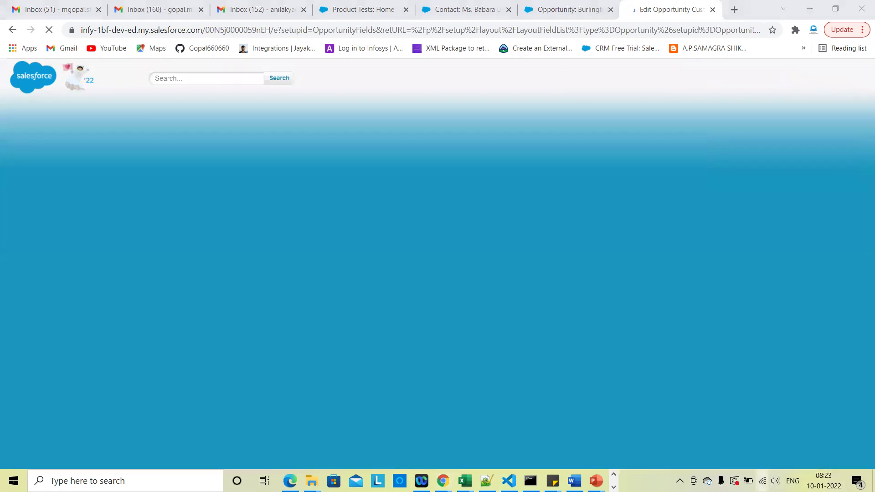
{"action": "left_click", "coordinate": [493, 172]}
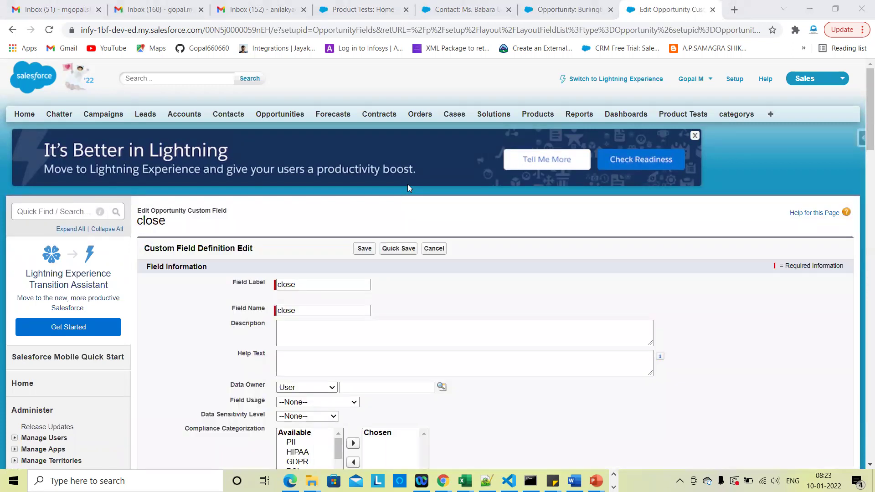
Step: Clear the CloseDate reference from the advanced formula of the "close" field
{"action": "scroll", "coordinate": [408, 185], "scroll_direction": "down", "scroll_amount": 3}
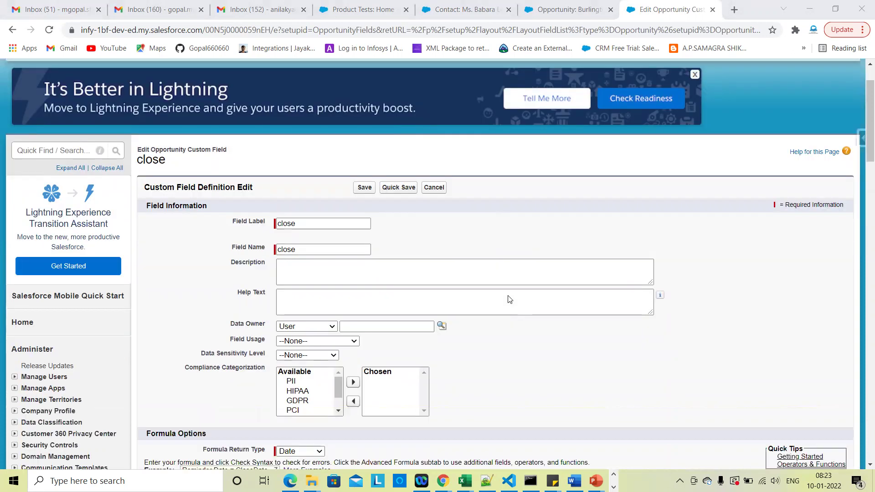
{"action": "scroll", "coordinate": [568, 279], "scroll_direction": "down", "scroll_amount": 3}
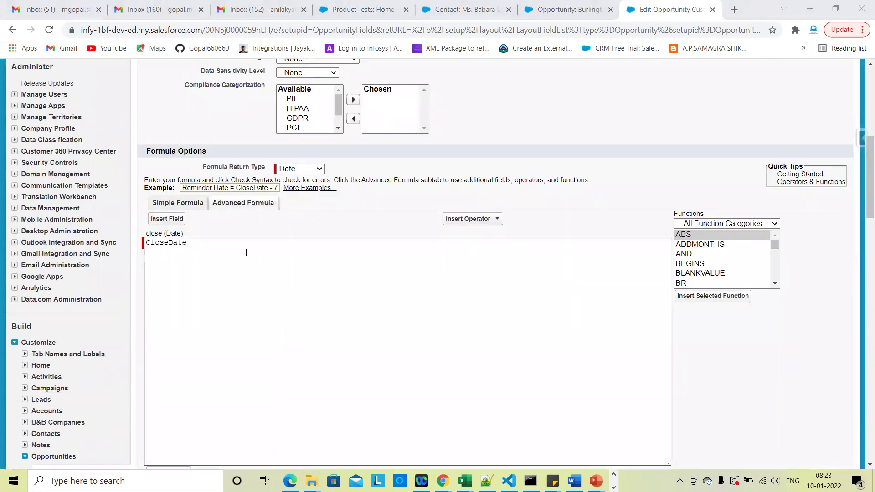
{"action": "left_click", "coordinate": [225, 244]}
{"action": "key", "text": "BackSpace"}
{"action": "key", "text": "BackSpace"}
{"action": "key", "text": "BackSpace"}
{"action": "key", "text": "BackSpace"}
{"action": "key", "text": "BackSpace"}
{"action": "key", "text": "BackSpace"}
{"action": "key", "text": "BackSpace"}
{"action": "key", "text": "BackSpace"}
{"action": "key", "text": "BackSpace"}
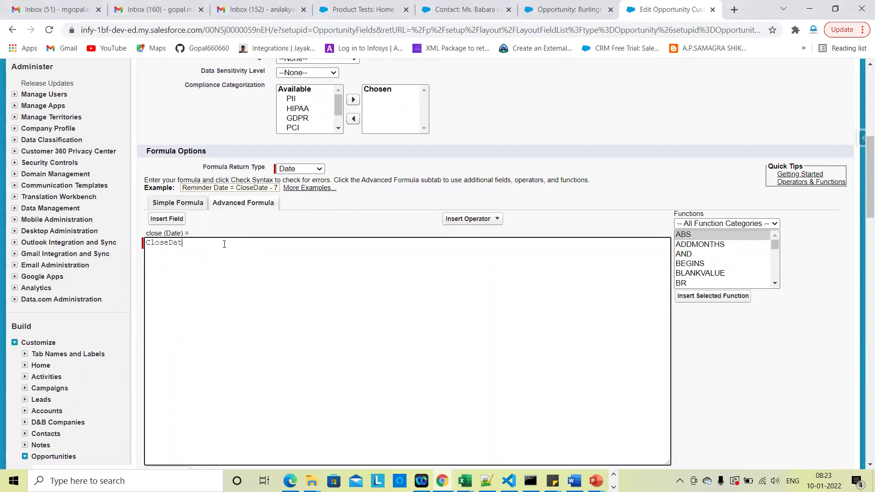
Step: Insert the TODAY function from the Date & Time category into the formula of the "close" field
{"action": "left_click", "coordinate": [718, 223]}
{"action": "left_click", "coordinate": [709, 244]}
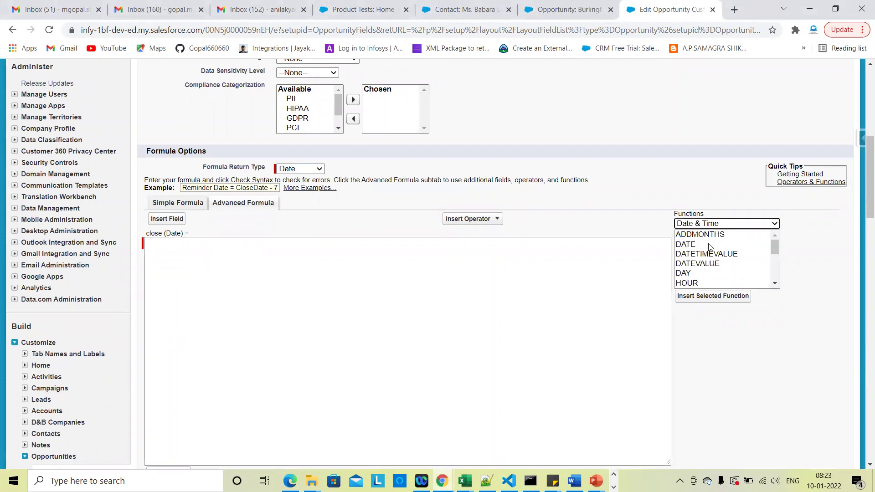
{"action": "scroll", "coordinate": [703, 276], "scroll_direction": "down", "scroll_amount": 2}
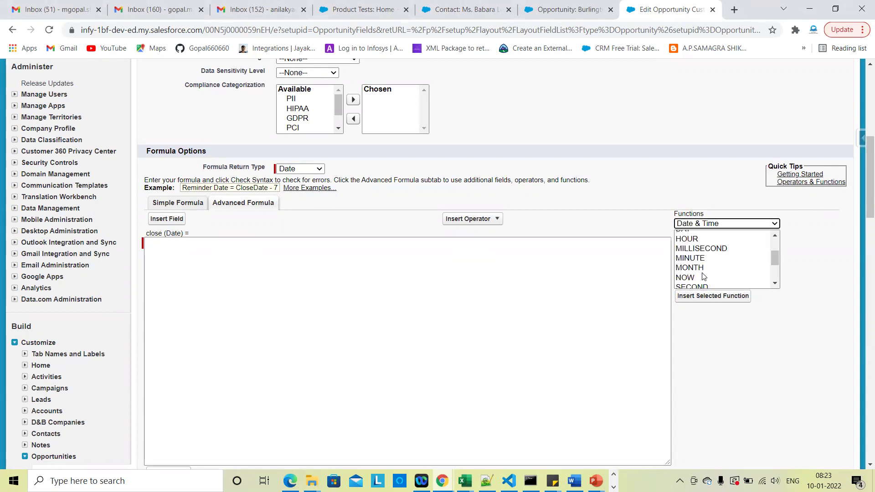
{"action": "scroll", "coordinate": [703, 276], "scroll_direction": "down", "scroll_amount": 3}
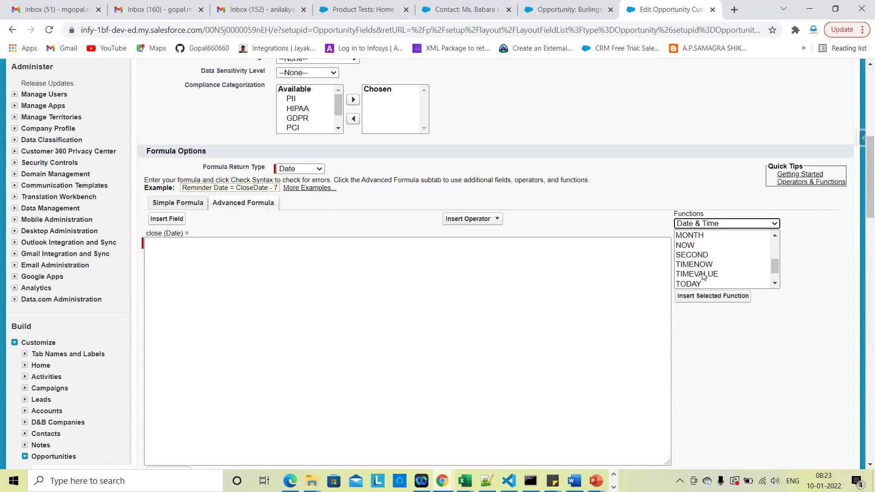
{"action": "left_click", "coordinate": [692, 265]}
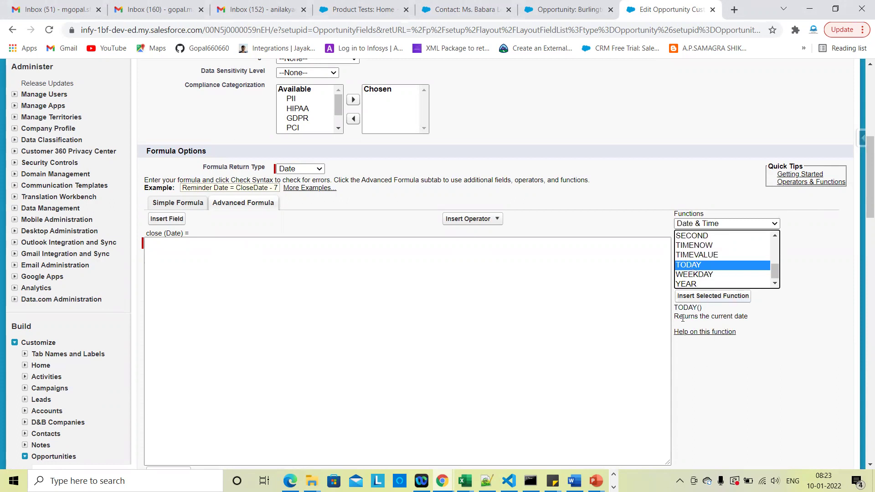
{"action": "left_click", "coordinate": [733, 297]}
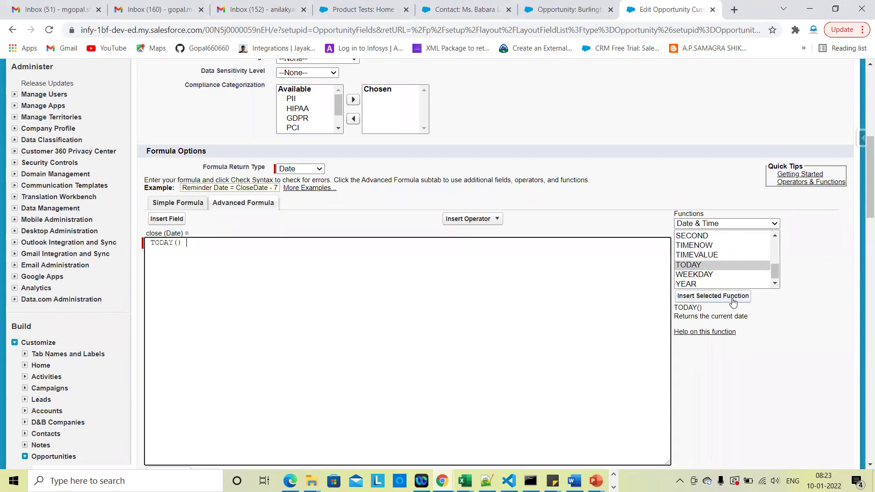
Step: Save the "close" field definition with its TODAY() formula
{"action": "scroll", "coordinate": [343, 306], "scroll_direction": "down", "scroll_amount": 2}
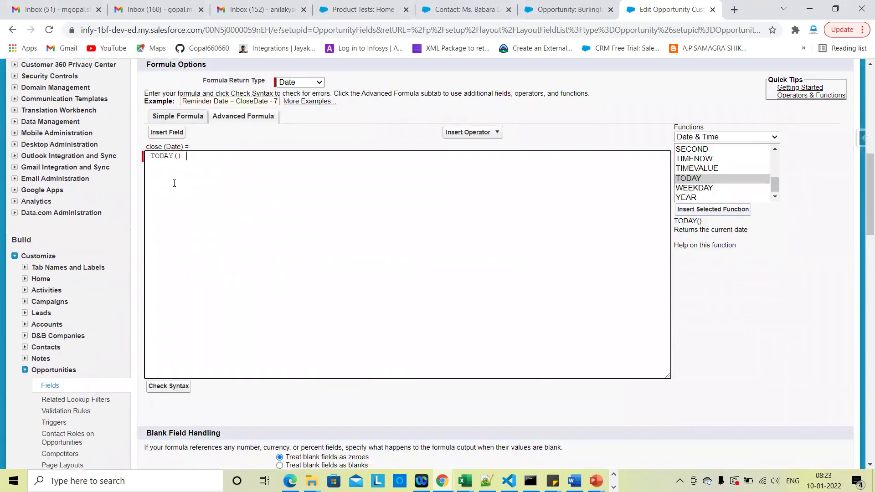
{"action": "scroll", "coordinate": [262, 289], "scroll_direction": "down", "scroll_amount": 3}
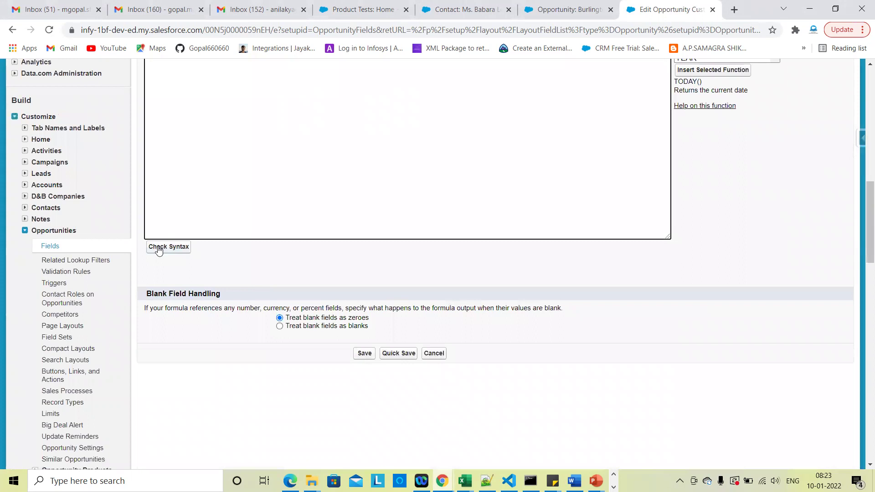
{"action": "left_click", "coordinate": [364, 354]}
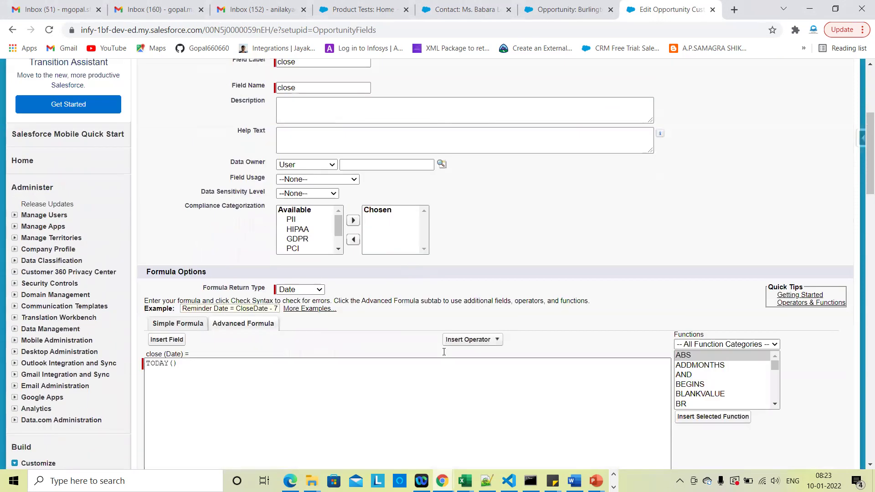
{"action": "scroll", "coordinate": [444, 352], "scroll_direction": "up", "scroll_amount": 5}
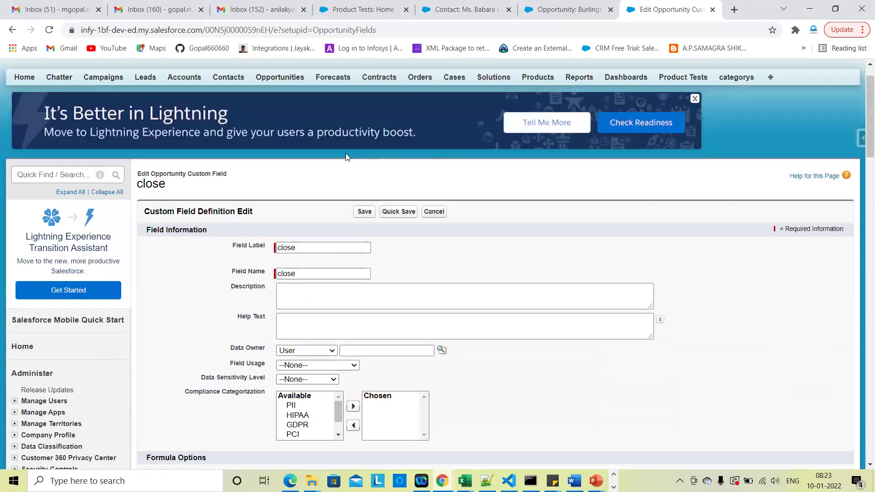
{"action": "left_click", "coordinate": [364, 226]}
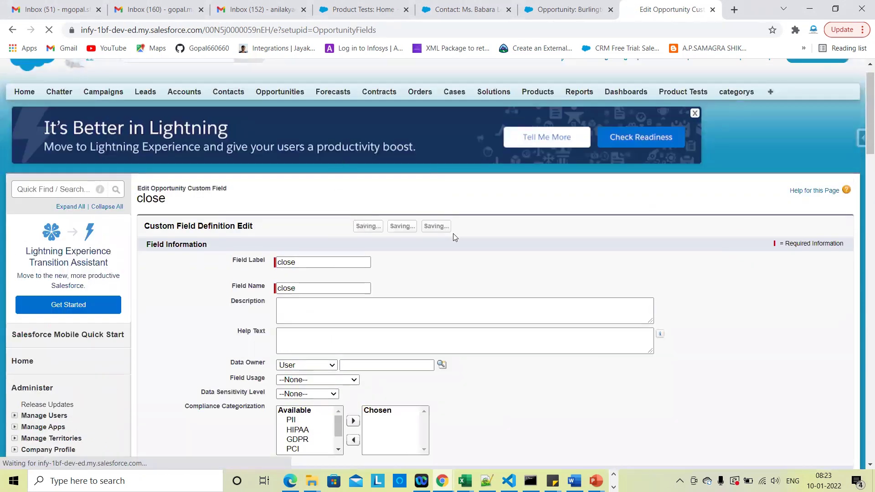
Step: Reload the Burlington Textiles Weaving Plant Generator opportunity and examine the value of its "close" field
{"action": "scroll", "coordinate": [420, 340], "scroll_direction": "down", "scroll_amount": 8}
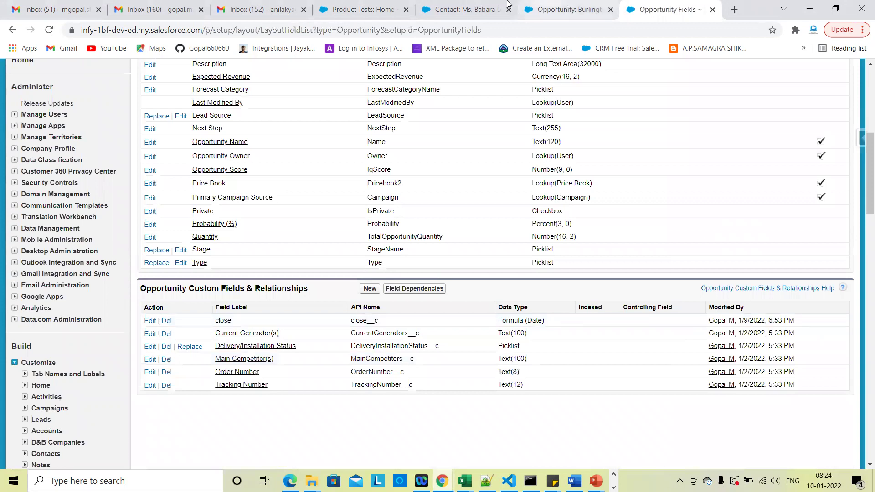
{"action": "left_click", "coordinate": [470, 9]}
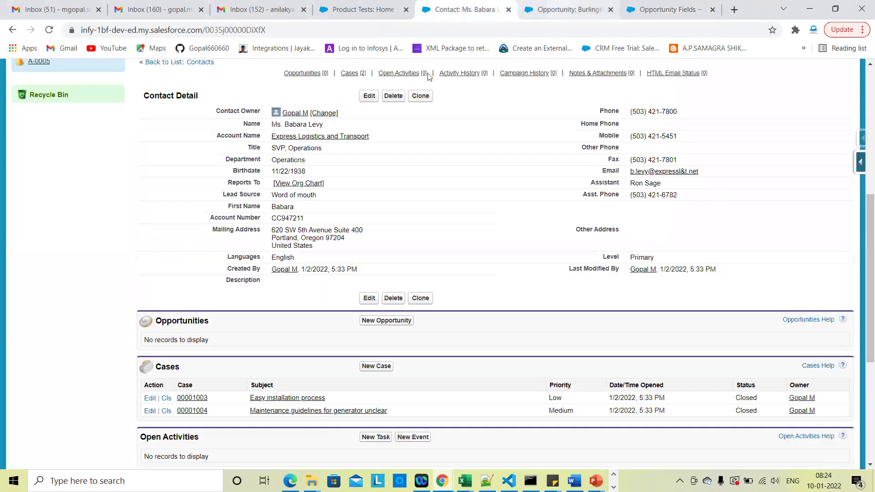
{"action": "left_click", "coordinate": [542, 8]}
{"action": "scroll", "coordinate": [310, 323], "scroll_direction": "down", "scroll_amount": 3}
{"action": "scroll", "coordinate": [310, 323], "scroll_direction": "up", "scroll_amount": 1}
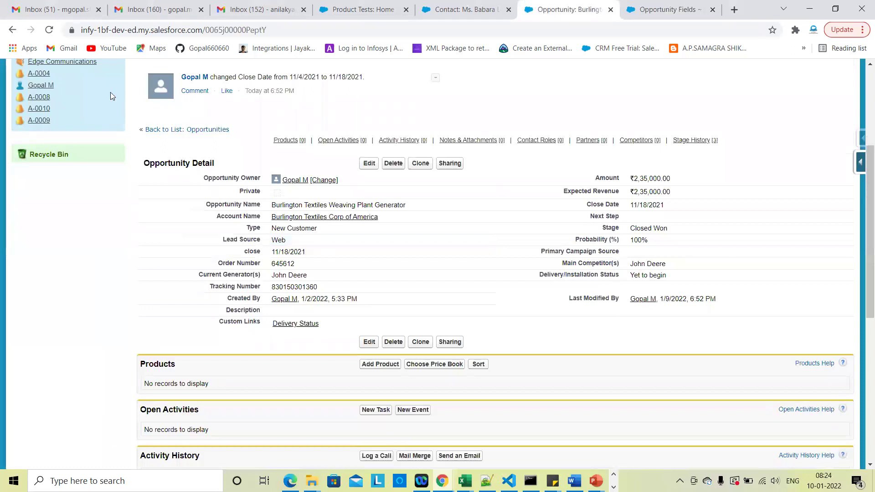
{"action": "left_click", "coordinate": [49, 30]}
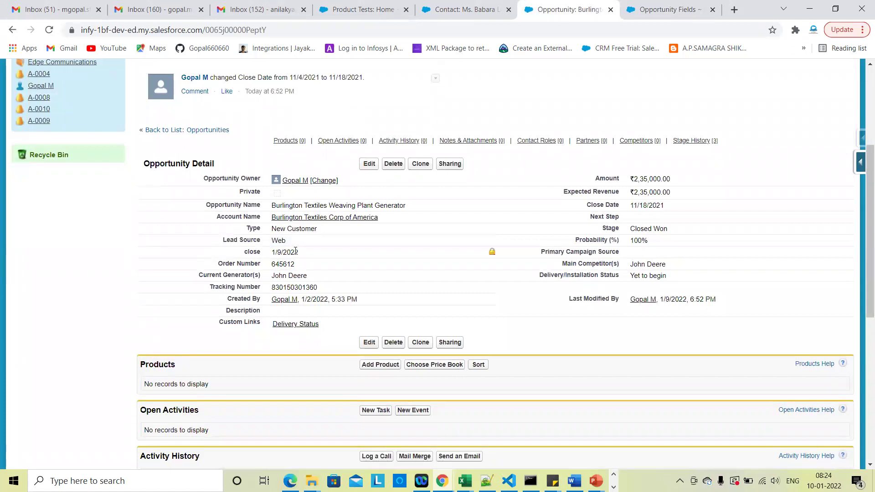
{"action": "scroll", "coordinate": [296, 250], "scroll_direction": "up", "scroll_amount": 4}
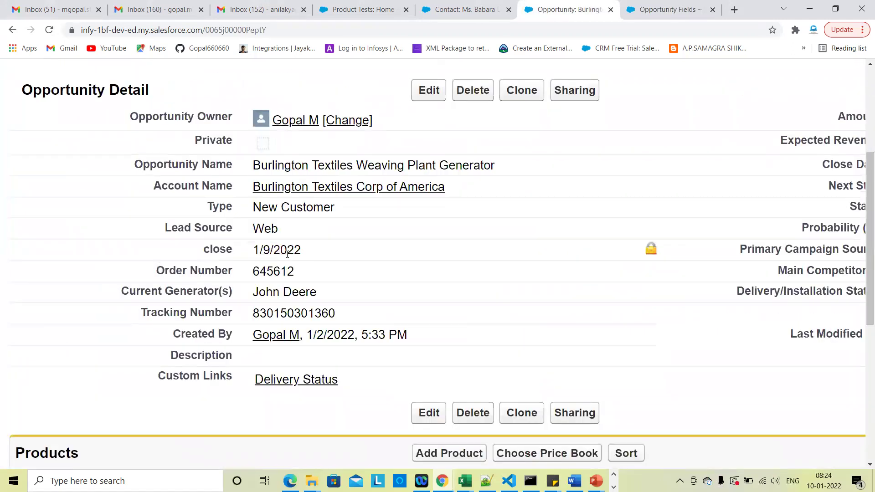
{"action": "scroll", "coordinate": [297, 250], "scroll_direction": "down", "scroll_amount": 4}
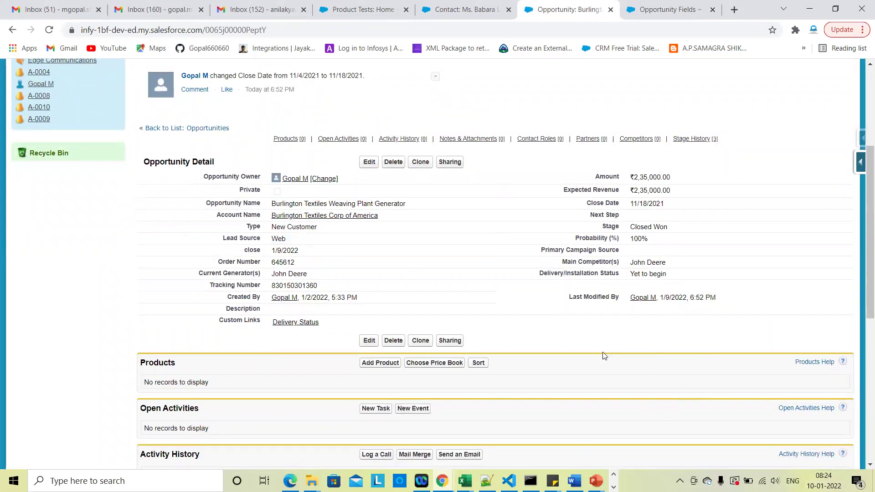
Step: Examine the "close" date in the Opportunity Detail section of the Burlington Textiles Weaving Plant Generator record
{"action": "triple_click", "coordinate": [275, 250]}
{"action": "left_click", "coordinate": [275, 250]}
{"action": "scroll", "coordinate": [275, 250], "scroll_direction": "up", "scroll_amount": 3}
{"action": "scroll", "coordinate": [296, 250], "scroll_direction": "up", "scroll_amount": 2}
{"action": "double_click", "coordinate": [294, 252]}
{"action": "triple_click", "coordinate": [294, 252]}
{"action": "left_click", "coordinate": [292, 252]}
{"action": "scroll", "coordinate": [291, 252], "scroll_direction": "down", "scroll_amount": 4}
{"action": "scroll", "coordinate": [291, 251], "scroll_direction": "down", "scroll_amount": 2}
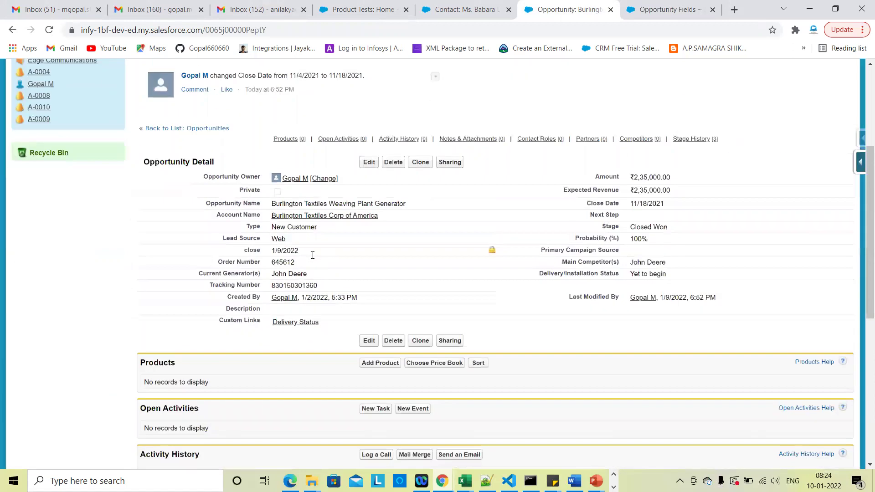
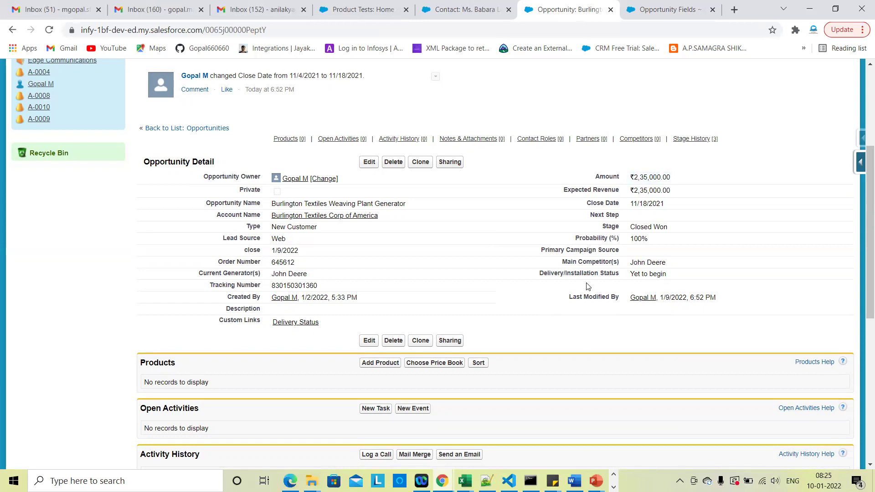
Step: View the Opportunity fields from the record page and start creating a new custom field
{"action": "scroll", "coordinate": [588, 287], "scroll_direction": "down", "scroll_amount": 1}
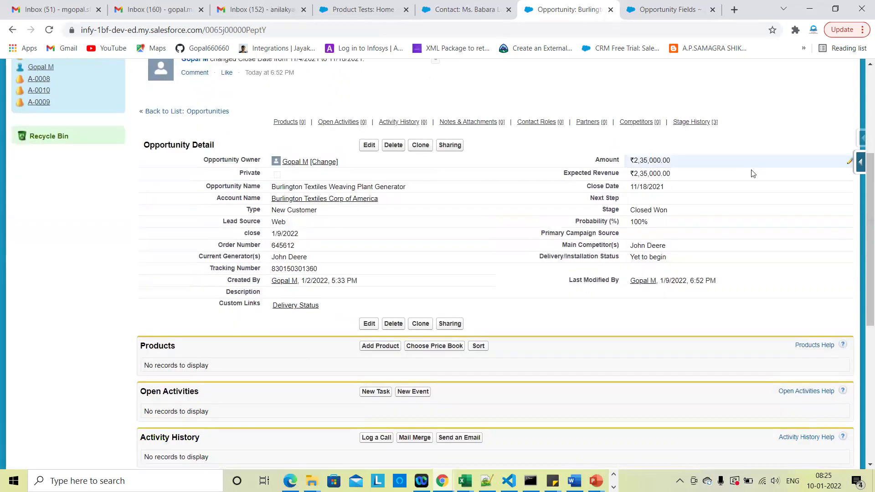
{"action": "left_click", "coordinate": [861, 162]}
{"action": "left_click", "coordinate": [781, 184]}
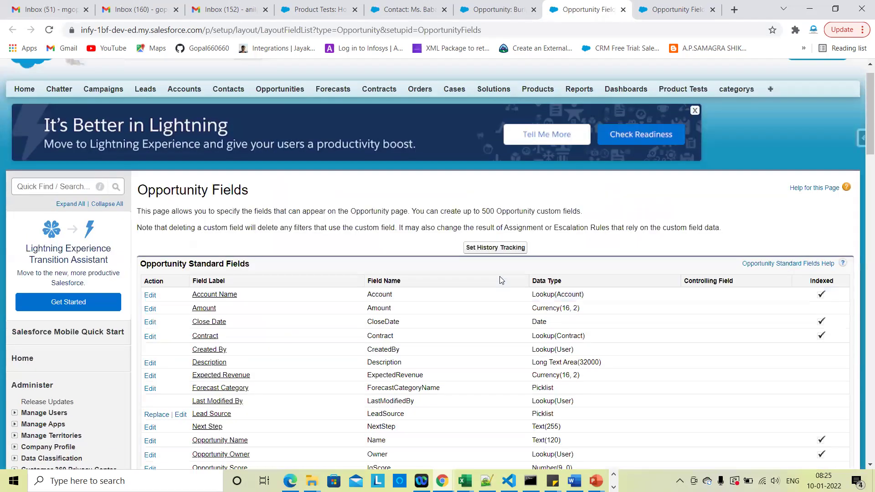
{"action": "scroll", "coordinate": [463, 273], "scroll_direction": "down", "scroll_amount": 5}
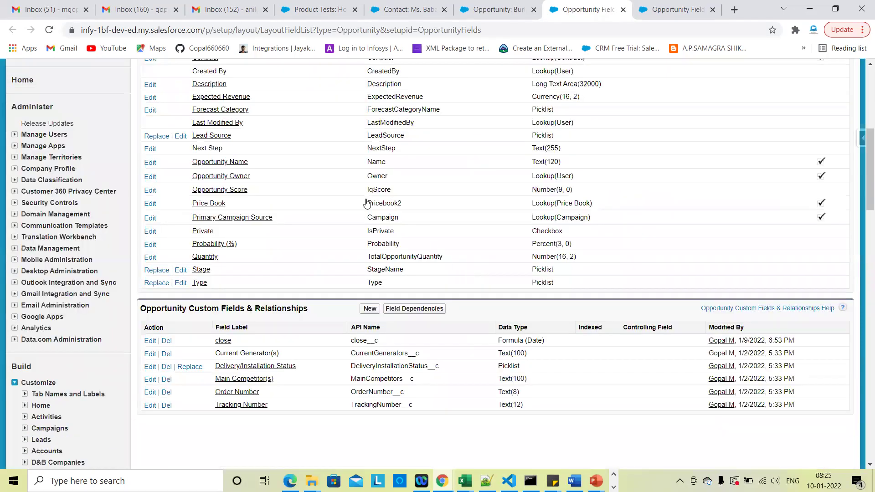
{"action": "left_click", "coordinate": [370, 254]}
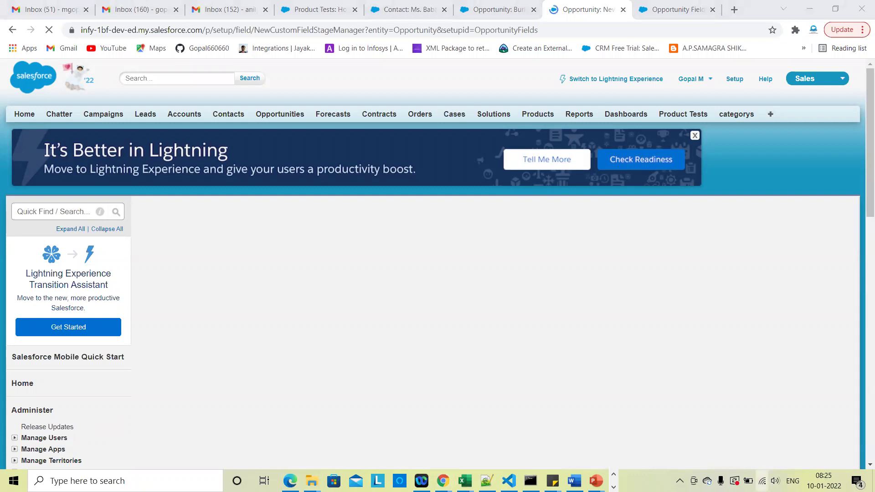
Step: Connect the computer to the JioFi2_EDAC81 Wi-Fi network and reload the new custom field page
{"action": "left_click", "coordinate": [762, 481]}
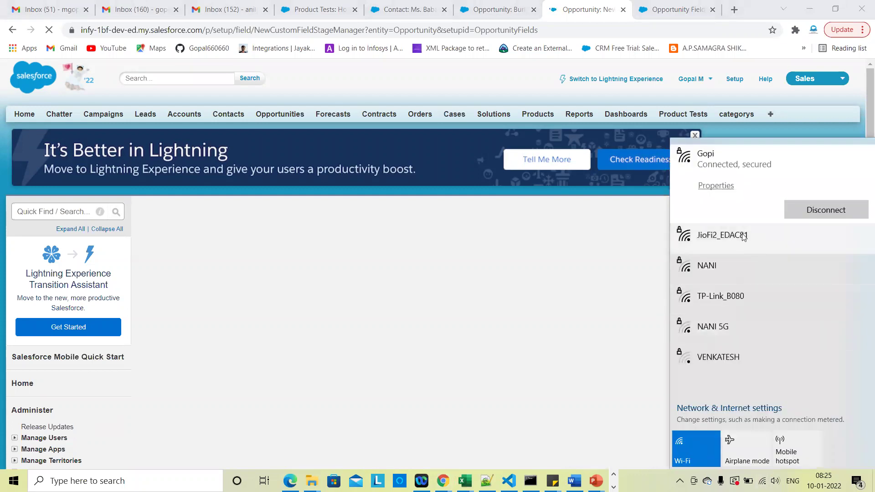
{"action": "left_click", "coordinate": [744, 236]}
{"action": "left_click", "coordinate": [806, 243]}
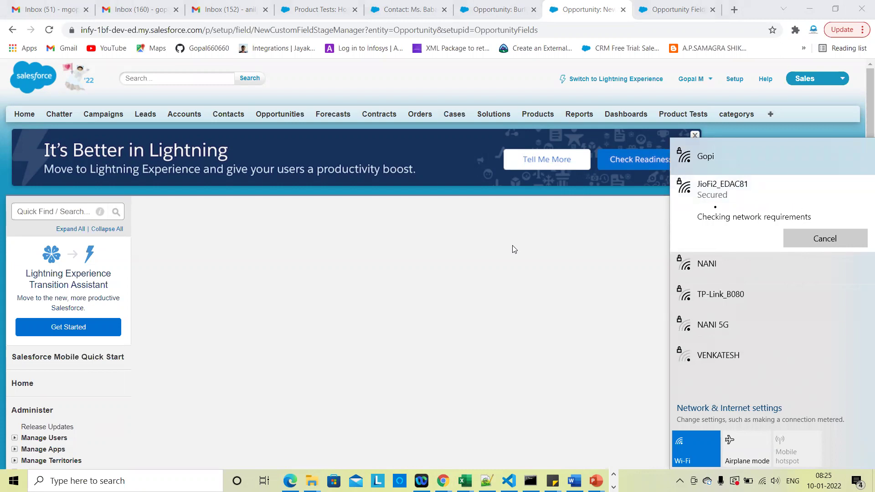
{"action": "left_click", "coordinate": [467, 198]}
{"action": "left_click", "coordinate": [50, 29]}
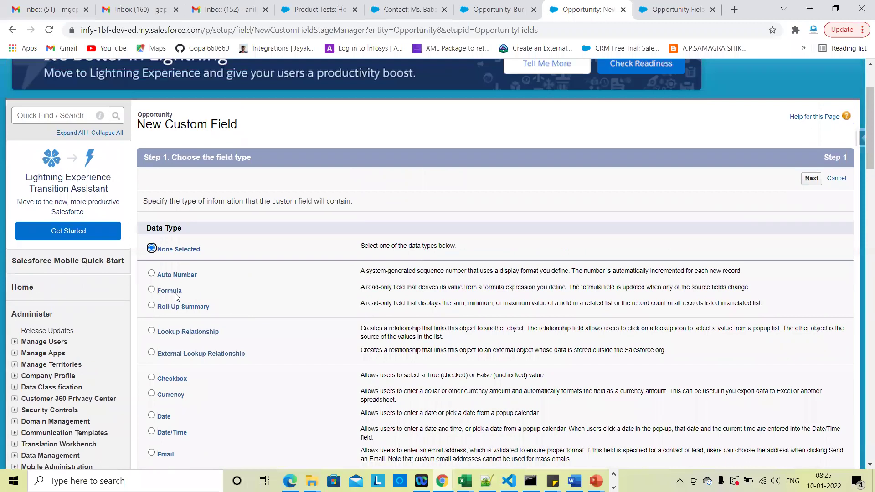
Step: Choose Formula as the new Opportunity field's data type and label the field Total Amount
{"action": "left_click", "coordinate": [176, 294]}
{"action": "left_click", "coordinate": [812, 178]}
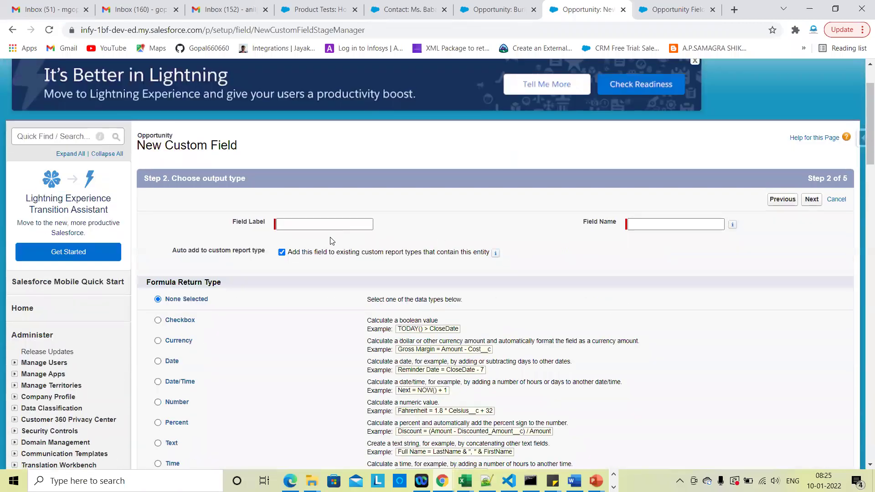
{"action": "left_click", "coordinate": [303, 224]}
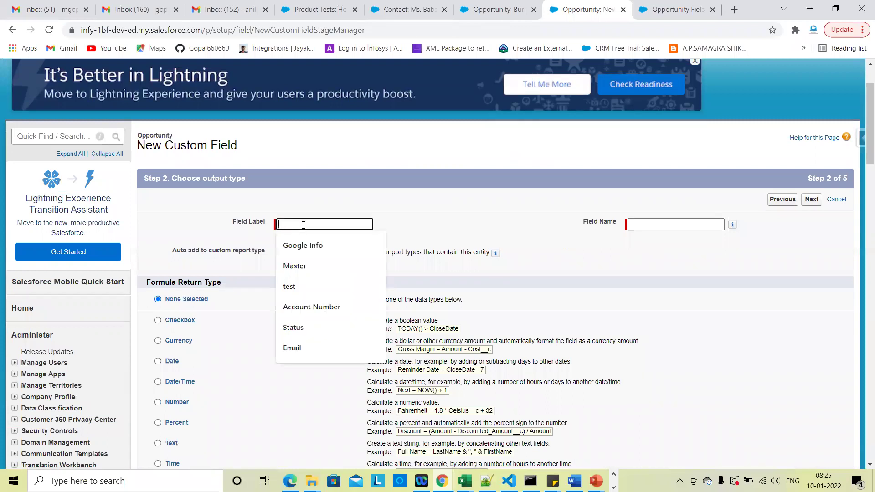
{"action": "left_click", "coordinate": [498, 5]}
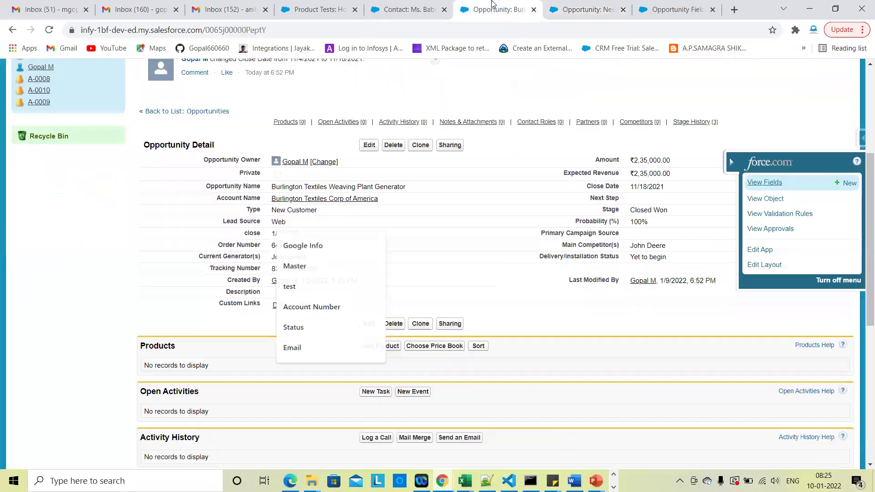
{"action": "left_click", "coordinate": [588, 9]}
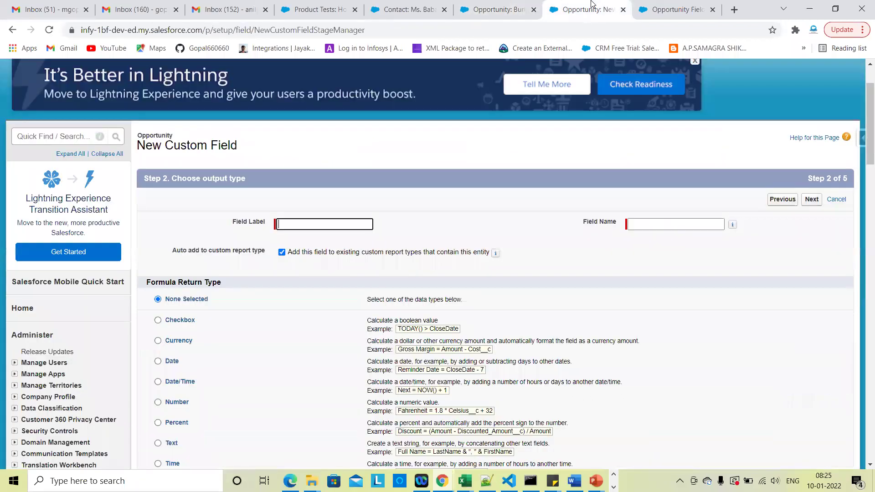
{"action": "left_click", "coordinate": [306, 224]}
{"action": "type", "text": "Amoun"}
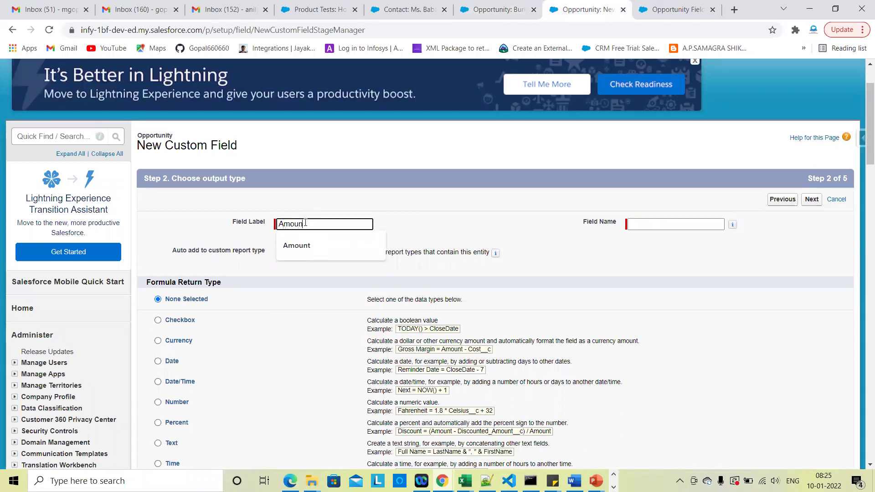
{"action": "key", "text": "BackSpace"}
{"action": "key", "text": "BackSpace"}
{"action": "type", "text": "T"}
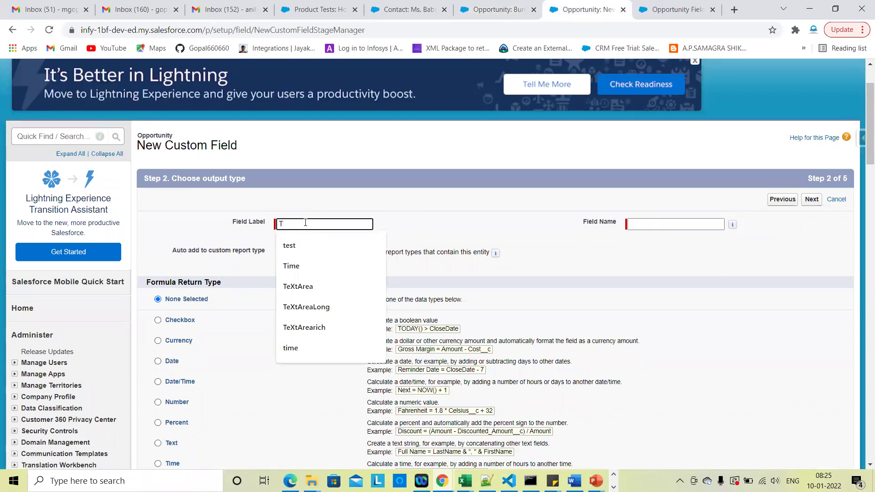
{"action": "type", "text": "otal Amount"}
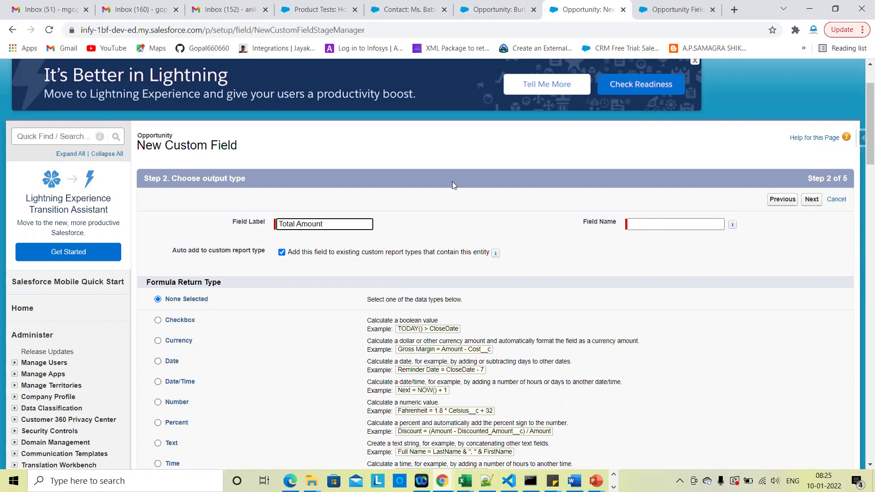
{"action": "left_click", "coordinate": [452, 181]}
Step: Set the formula return type of Total Amount to Currency and continue to the formula entry step
{"action": "scroll", "coordinate": [326, 328], "scroll_direction": "down", "scroll_amount": 2}
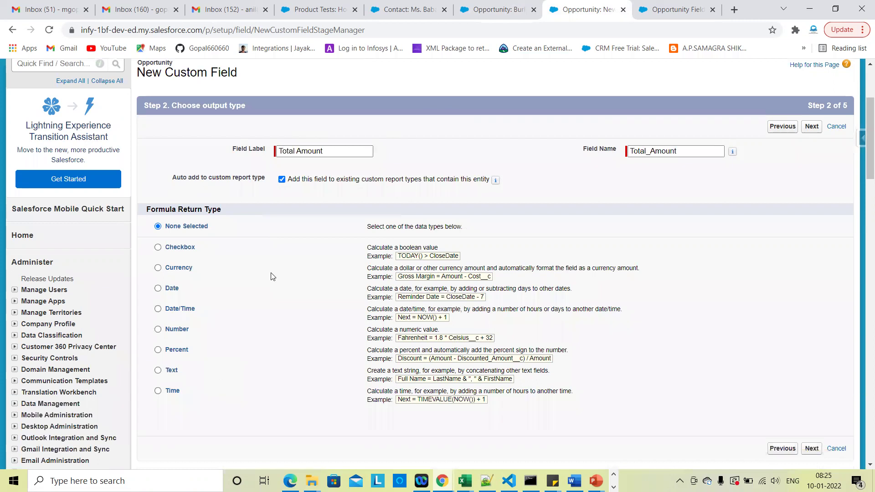
{"action": "scroll", "coordinate": [249, 266], "scroll_direction": "down", "scroll_amount": 1}
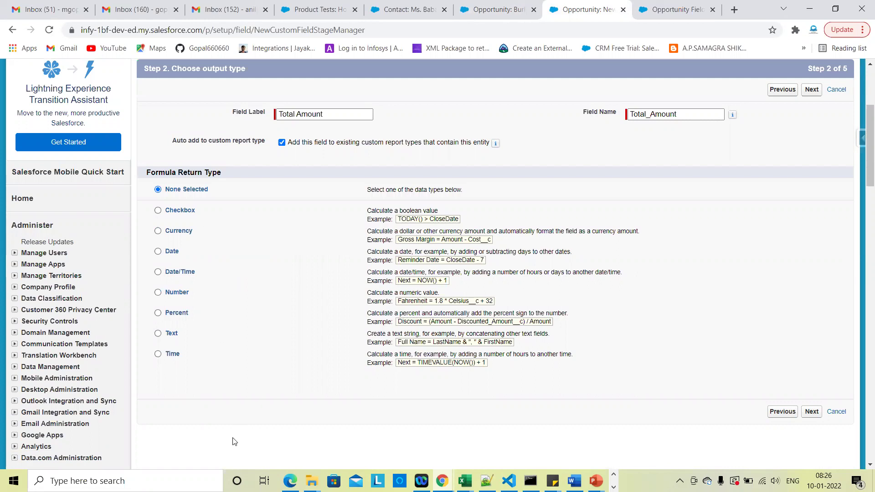
{"action": "left_click", "coordinate": [184, 231]}
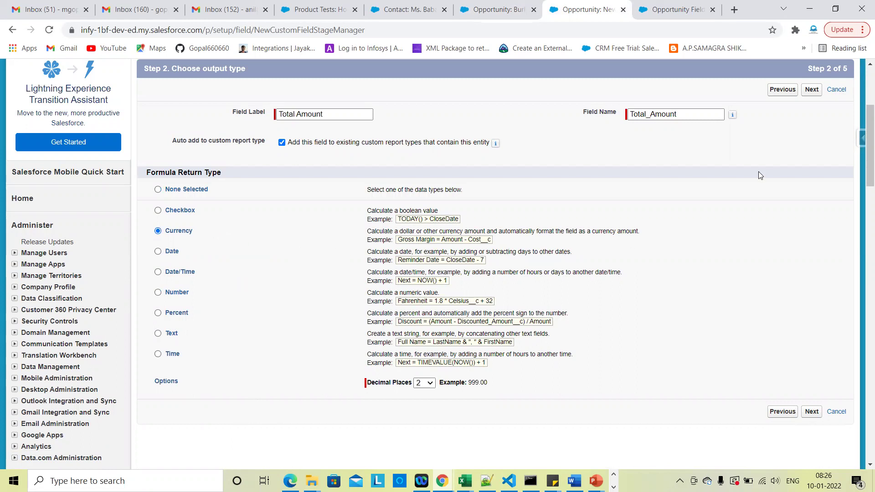
{"action": "left_click", "coordinate": [812, 89]}
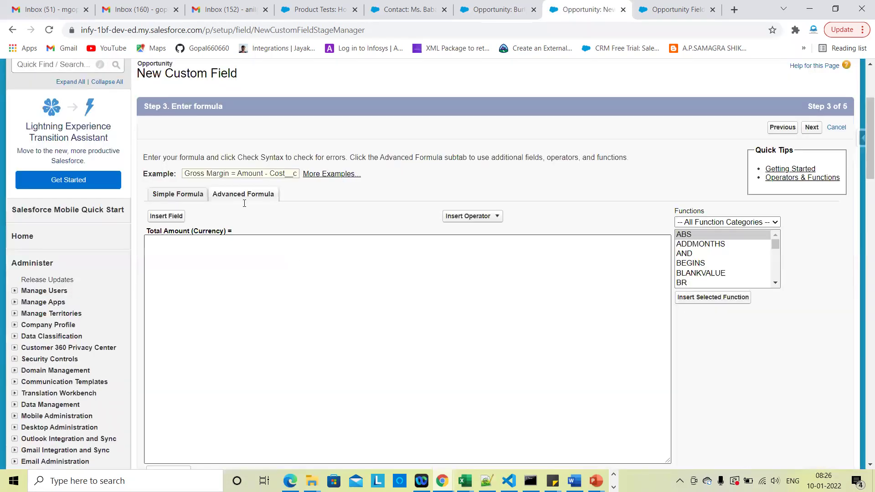
Step: Insert the Opportunity's Expected Revenue field into the advanced formula of Total Amount
{"action": "scroll", "coordinate": [245, 204], "scroll_direction": "down", "scroll_amount": 2}
{"action": "left_click", "coordinate": [162, 130]}
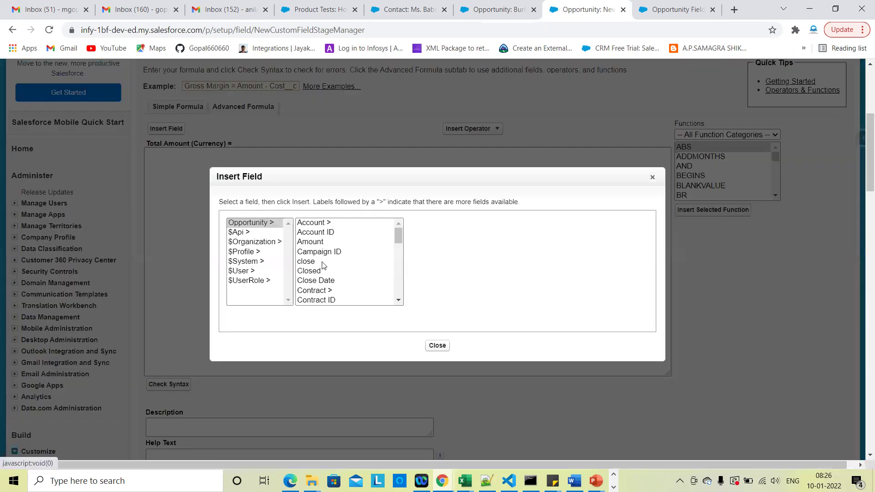
{"action": "scroll", "coordinate": [324, 285], "scroll_direction": "down", "scroll_amount": 3}
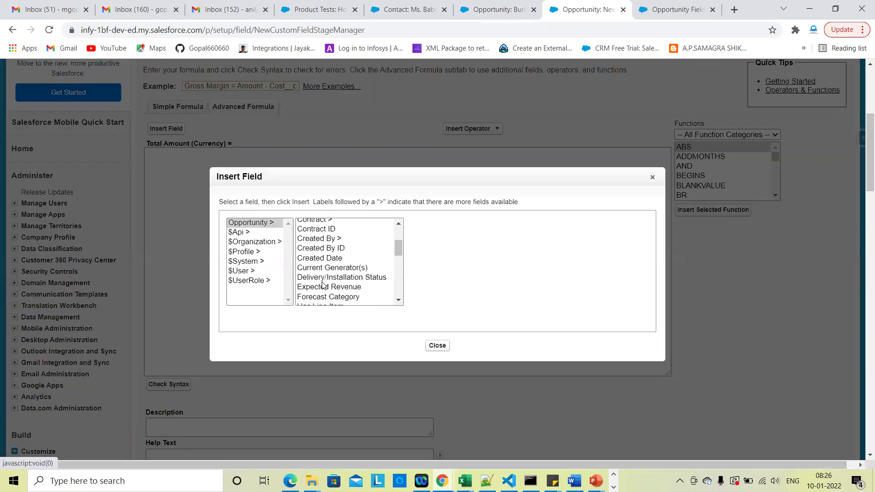
{"action": "scroll", "coordinate": [324, 285], "scroll_direction": "up", "scroll_amount": 1}
{"action": "scroll", "coordinate": [321, 263], "scroll_direction": "down", "scroll_amount": 2}
{"action": "scroll", "coordinate": [321, 263], "scroll_direction": "down", "scroll_amount": 1}
{"action": "scroll", "coordinate": [324, 255], "scroll_direction": "up", "scroll_amount": 2}
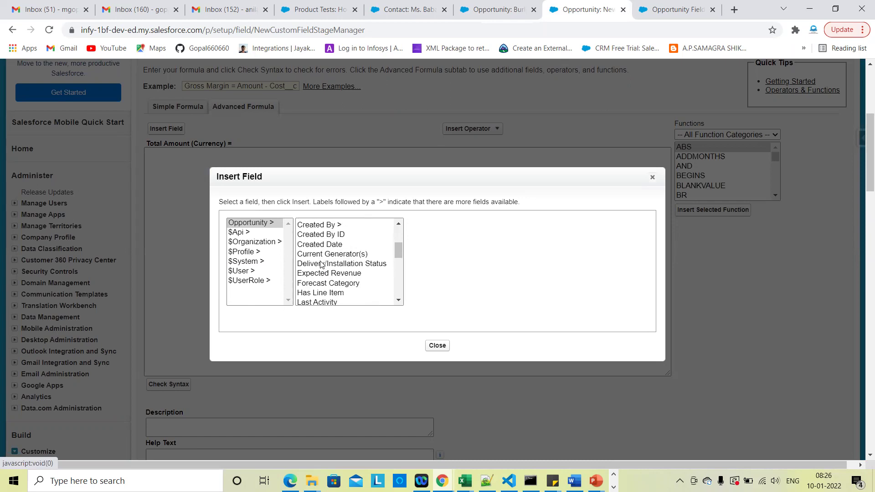
{"action": "scroll", "coordinate": [324, 255], "scroll_direction": "up", "scroll_amount": 1}
{"action": "left_click", "coordinate": [324, 279]}
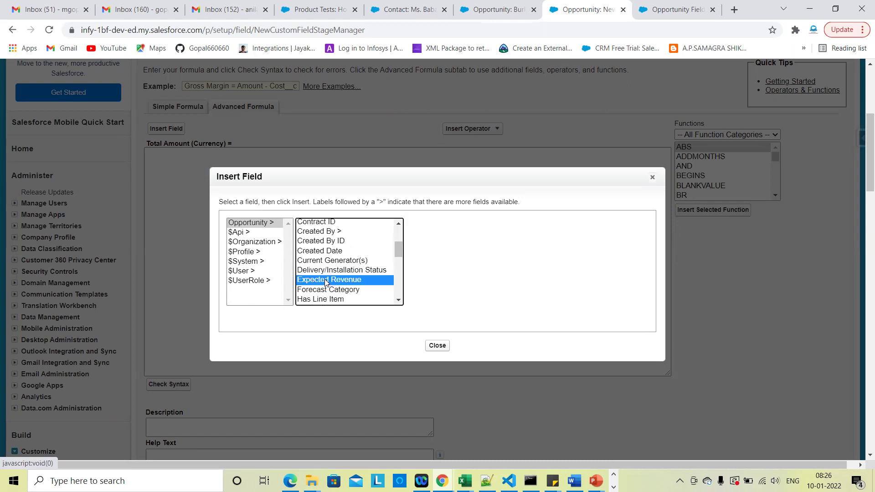
{"action": "left_click", "coordinate": [453, 284]}
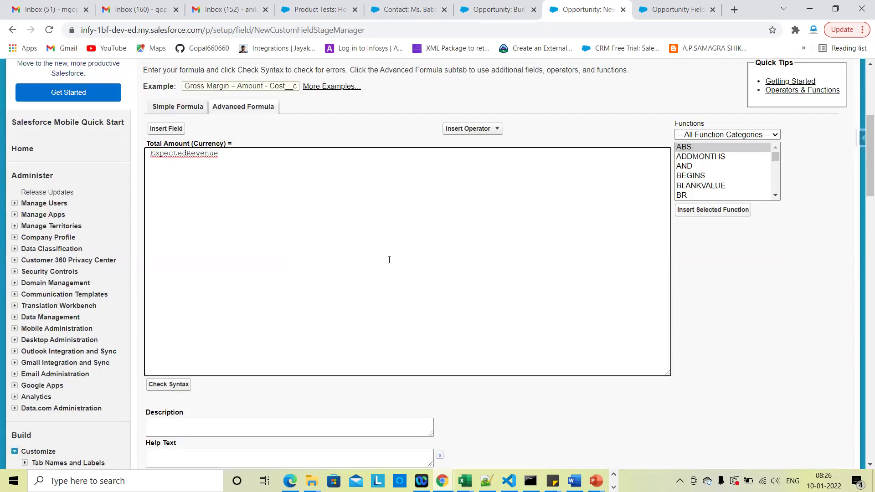
Step: Add the Subtract operator after ExpectedRevenue in the Total Amount formula
{"action": "scroll", "coordinate": [389, 260], "scroll_direction": "up", "scroll_amount": 1}
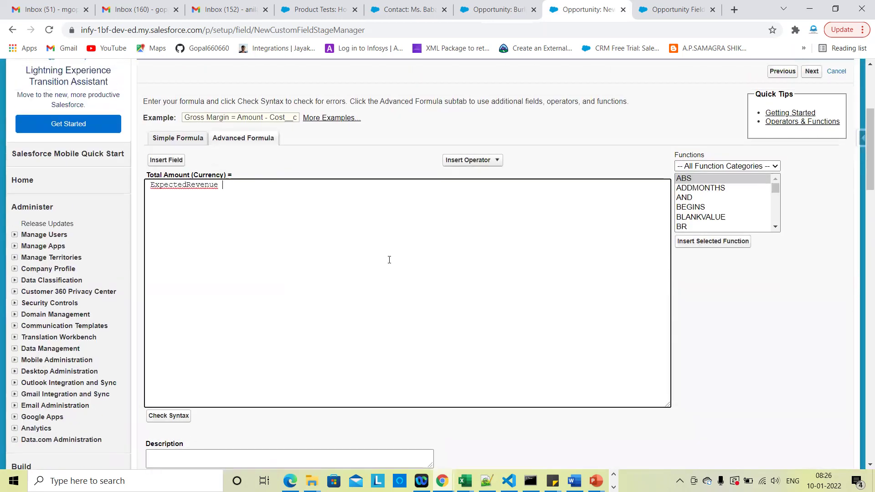
{"action": "left_click", "coordinate": [493, 162]}
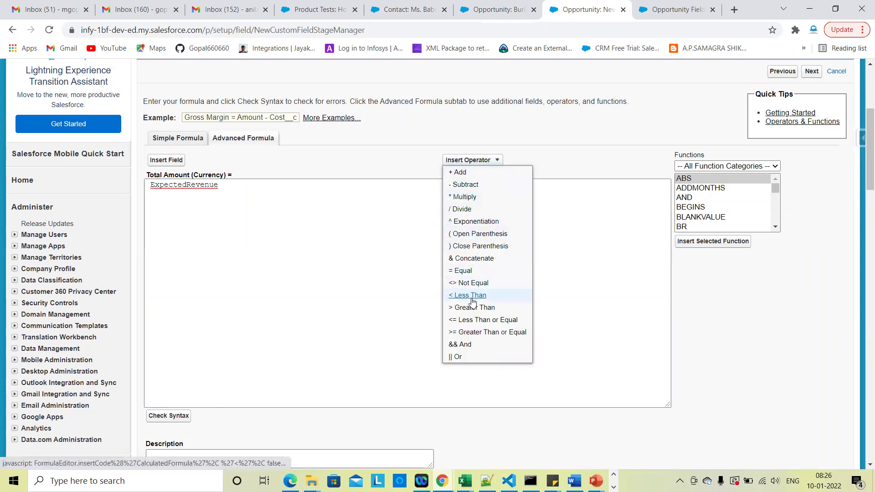
{"action": "left_click", "coordinate": [471, 185]}
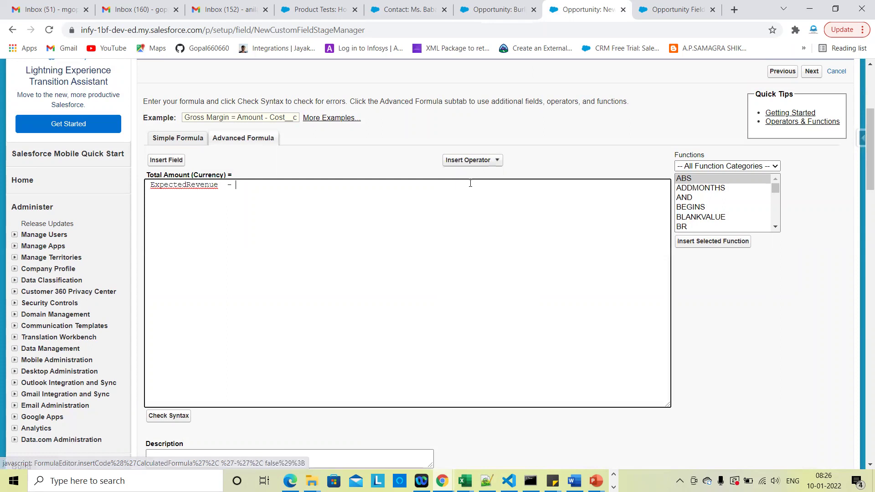
Step: Try inserting the Amount field into the Total Amount formula and remove the misplaced reference before ExpectedRevenue
{"action": "left_click", "coordinate": [185, 139]}
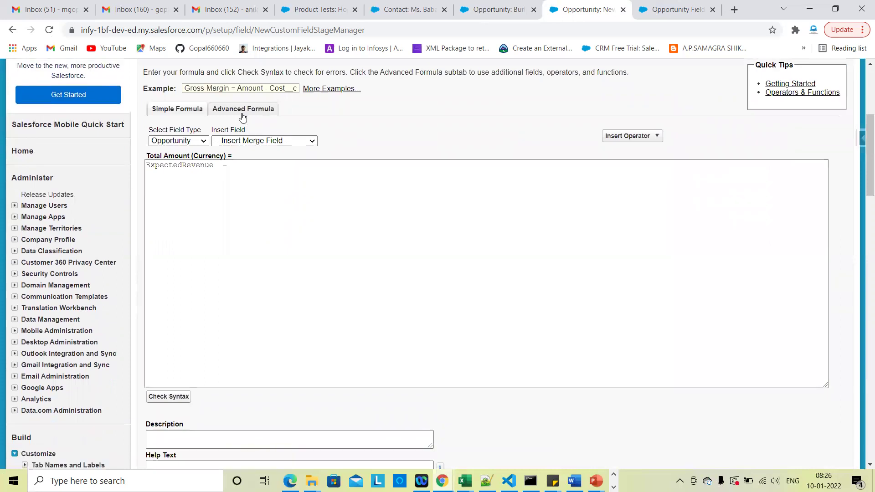
{"action": "left_click", "coordinate": [243, 112]}
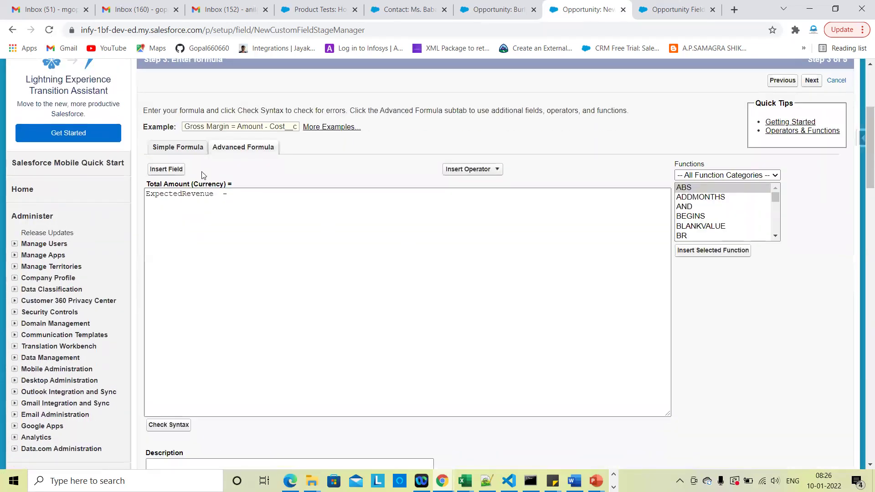
{"action": "left_click", "coordinate": [176, 171]}
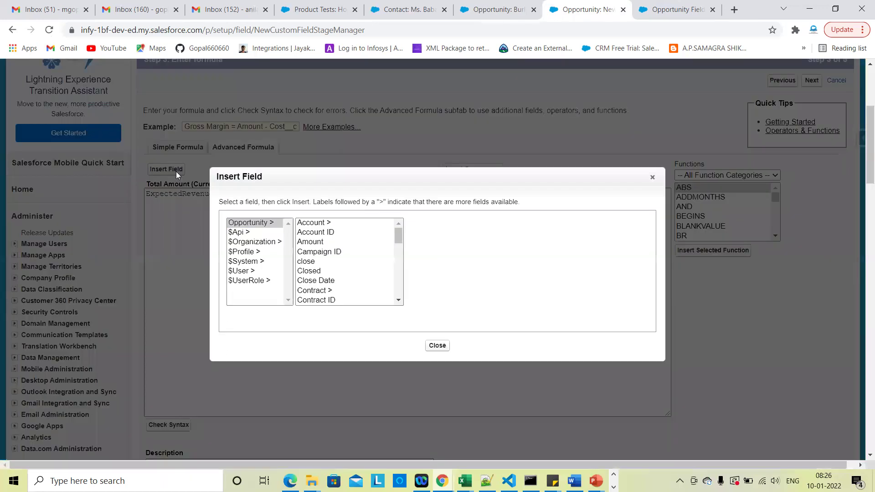
{"action": "left_click", "coordinate": [319, 242]}
{"action": "left_click", "coordinate": [438, 283]}
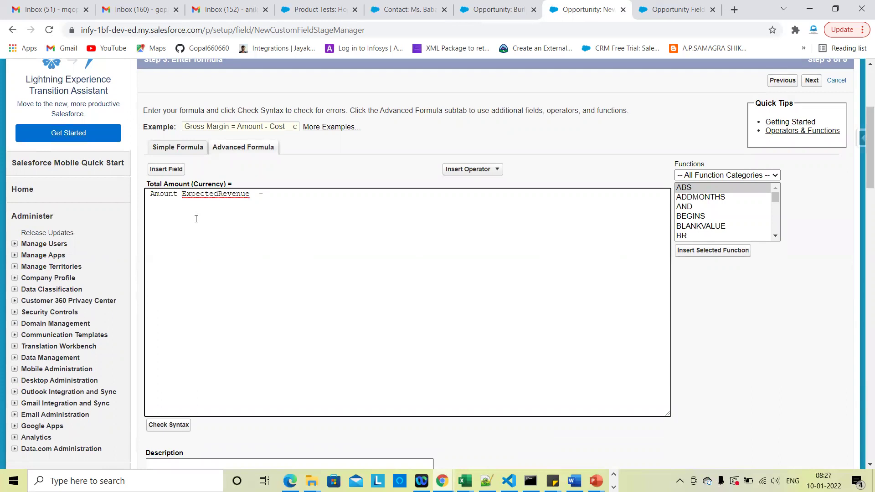
{"action": "left_click_drag", "start_coordinate": [182, 194], "coordinate": [138, 197]}
{"action": "key", "text": "BackSpace"}
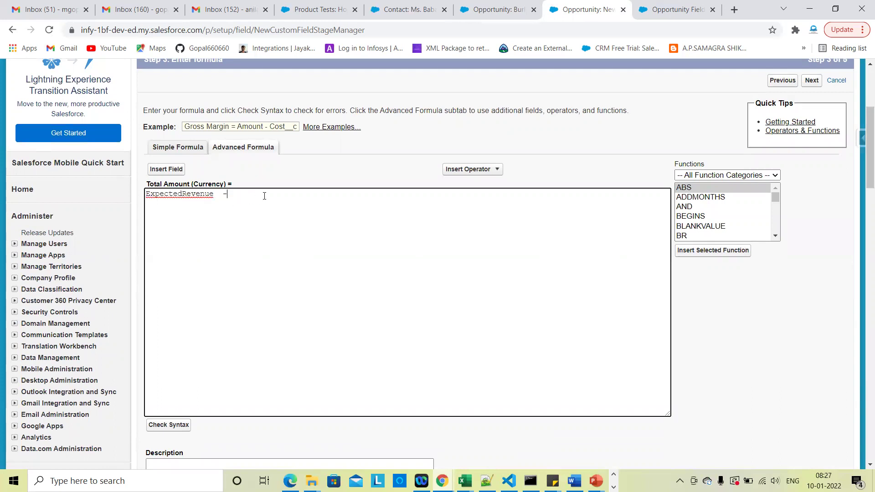
Step: Insert the Opportunity's Amount field after the minus operator in the Total Amount formula
{"action": "left_click", "coordinate": [165, 170]}
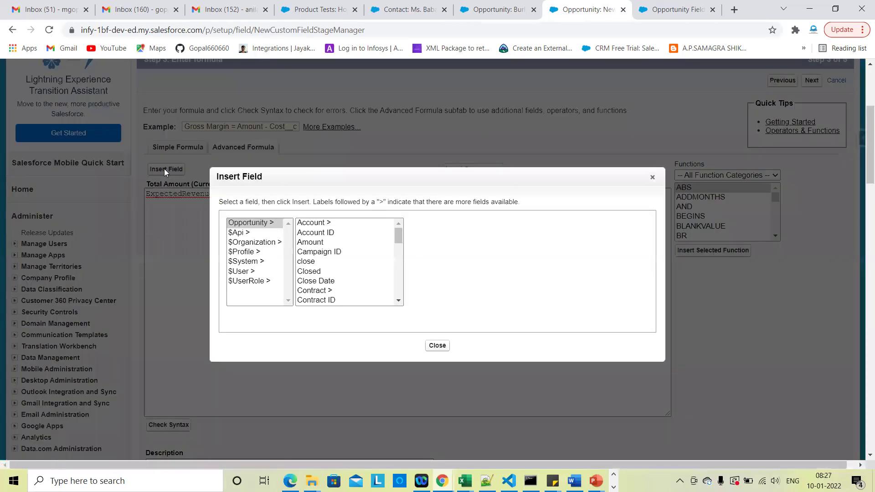
{"action": "left_click", "coordinate": [317, 243]}
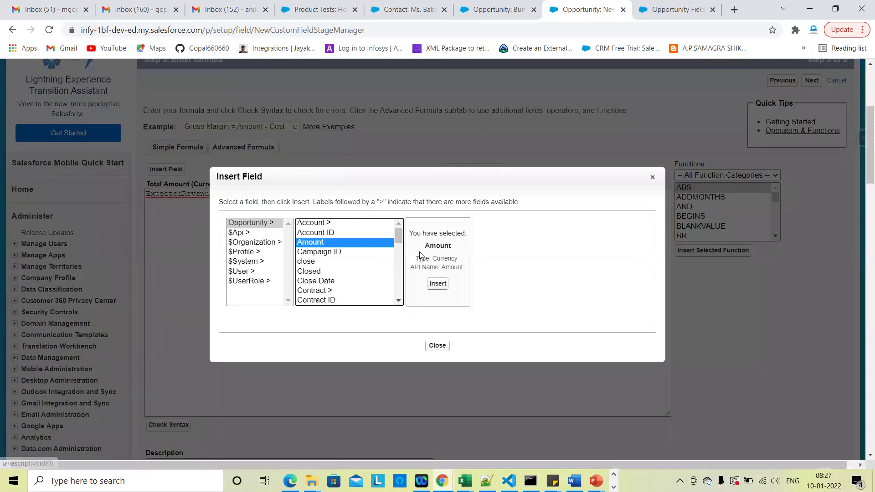
{"action": "left_click", "coordinate": [438, 285]}
{"action": "scroll", "coordinate": [301, 273], "scroll_direction": "down", "scroll_amount": 1}
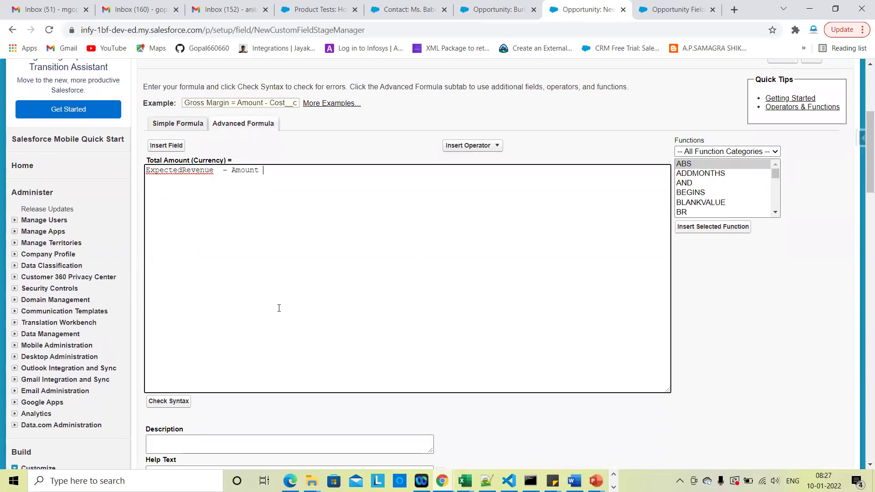
Step: Check the syntax of the Total Amount formula and continue to the field-level security step
{"action": "scroll", "coordinate": [278, 308], "scroll_direction": "down", "scroll_amount": 3}
{"action": "left_click", "coordinate": [176, 335]}
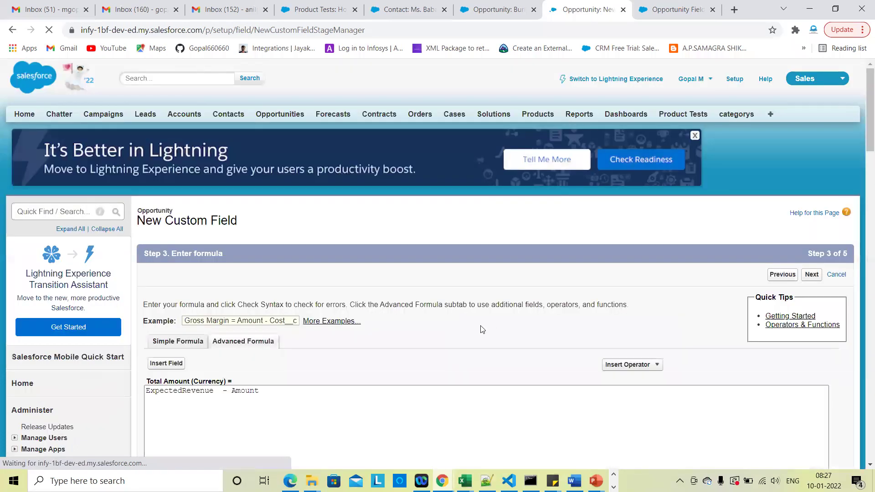
{"action": "scroll", "coordinate": [545, 398], "scroll_direction": "up", "scroll_amount": 3}
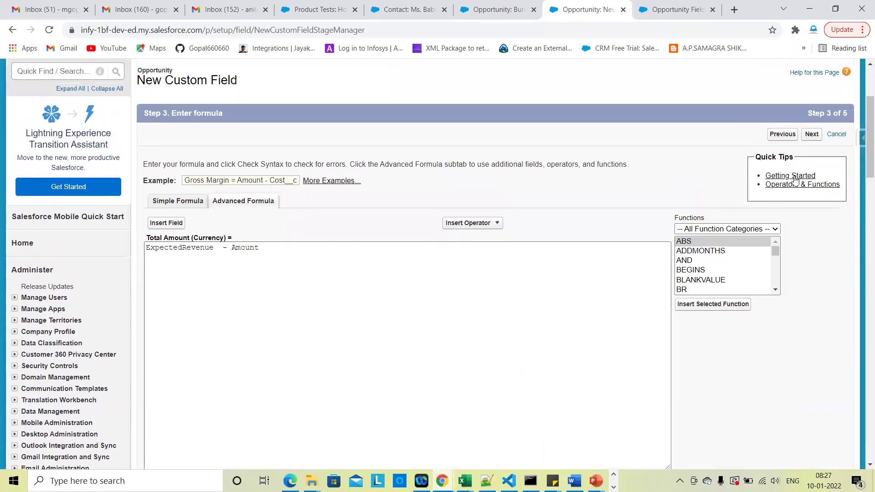
{"action": "left_click", "coordinate": [812, 135]}
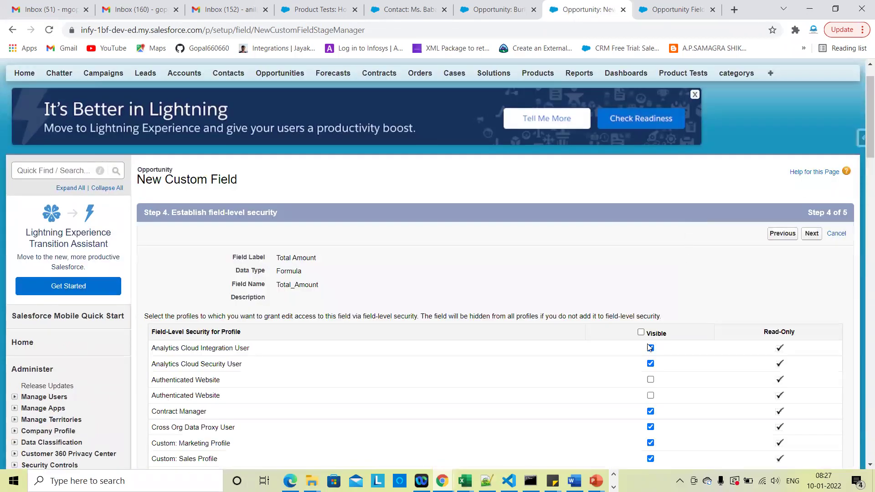
Step: Make Total Amount visible to all profiles and save the field with the default page layout assignment
{"action": "left_click", "coordinate": [642, 332]}
{"action": "left_click", "coordinate": [811, 233]}
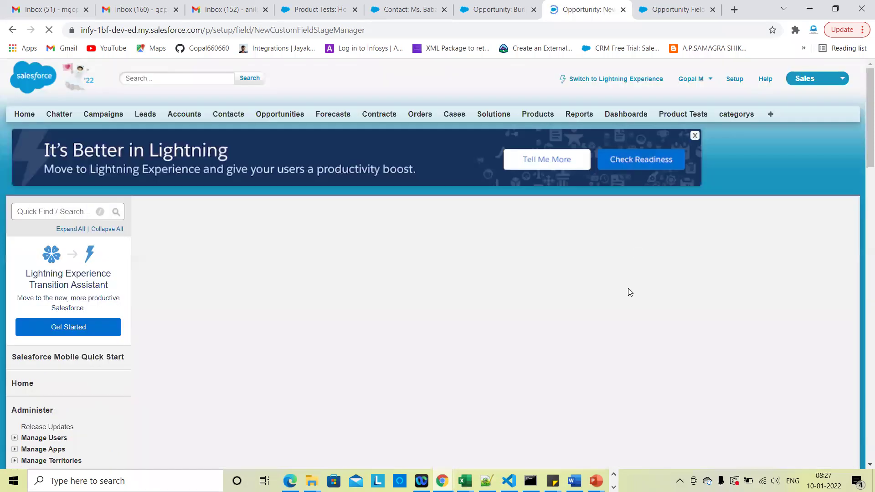
{"action": "scroll", "coordinate": [791, 194], "scroll_direction": "down", "scroll_amount": 1}
{"action": "left_click", "coordinate": [810, 188]}
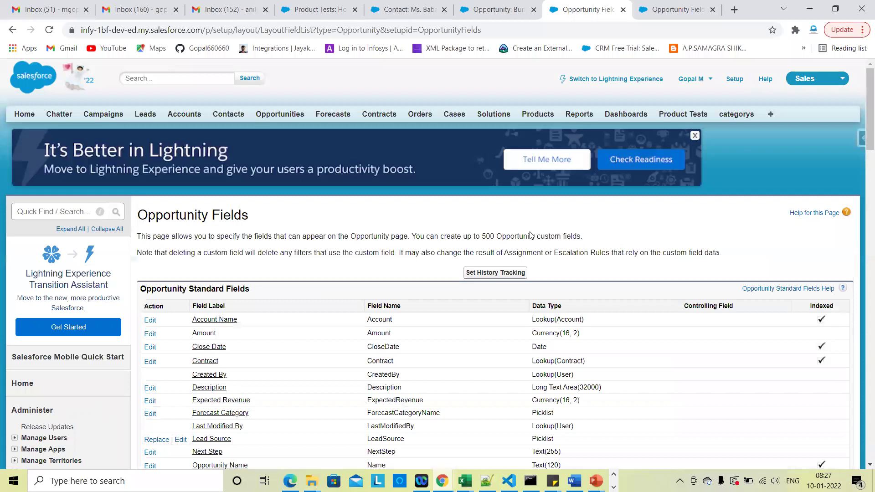
Step: Reload the Burlington Textiles Weaving Plant Generator opportunity and inspect its new Total Amount field up close
{"action": "scroll", "coordinate": [601, 215], "scroll_direction": "down", "scroll_amount": 8}
{"action": "key", "text": "ctrl+shift+Tab"}
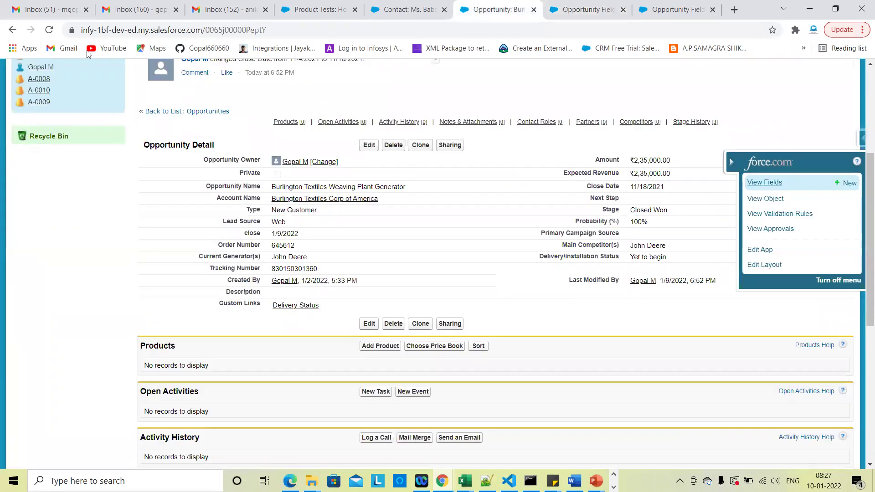
{"action": "left_click", "coordinate": [48, 30]}
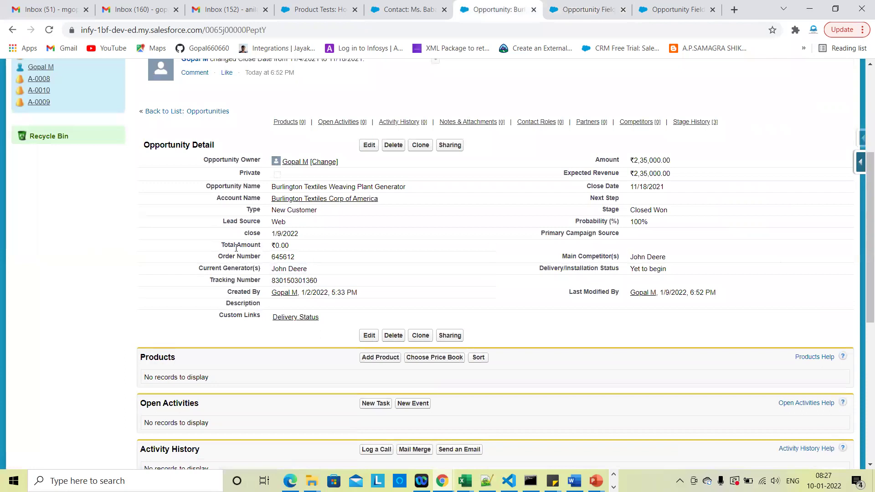
{"action": "triple_click", "coordinate": [237, 247]}
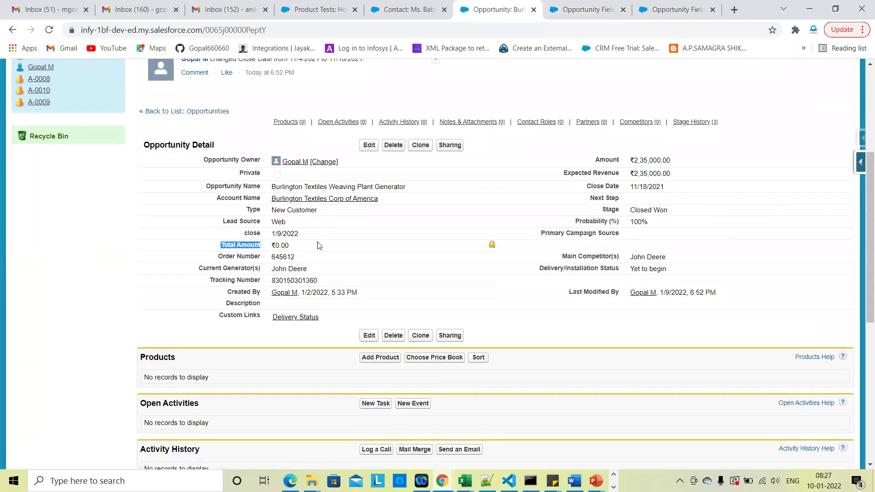
{"action": "key", "text": "ctrl+plus"}
{"action": "key", "text": "ctrl+plus"}
{"action": "key", "text": "ctrl+plus"}
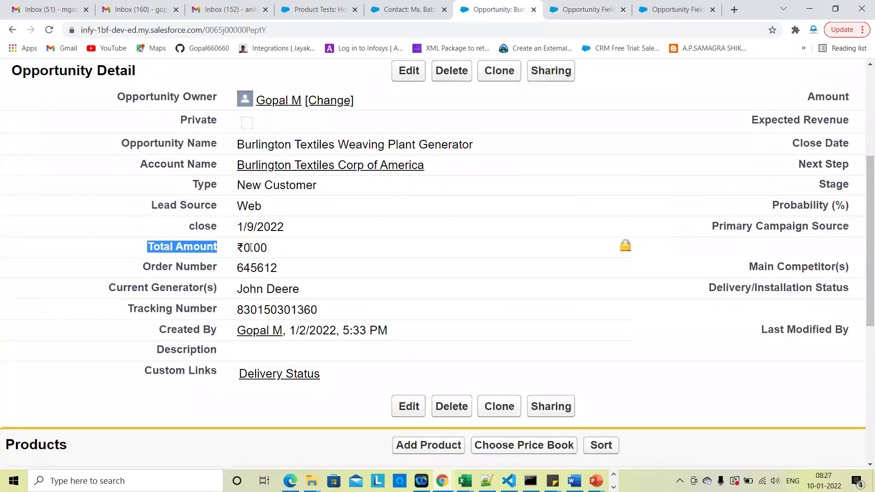
{"action": "triple_click", "coordinate": [281, 250]}
{"action": "scroll", "coordinate": [381, 244], "scroll_direction": "right", "scroll_amount": 5}
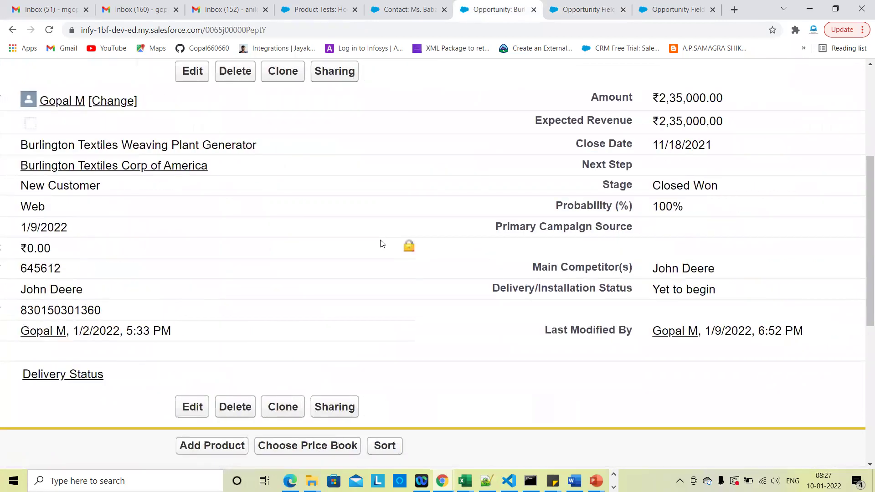
Step: Inspect the opportunity's Expected Revenue value up close alongside its Amount
{"action": "key", "text": "ctrl+0"}
{"action": "double_click", "coordinate": [658, 174]}
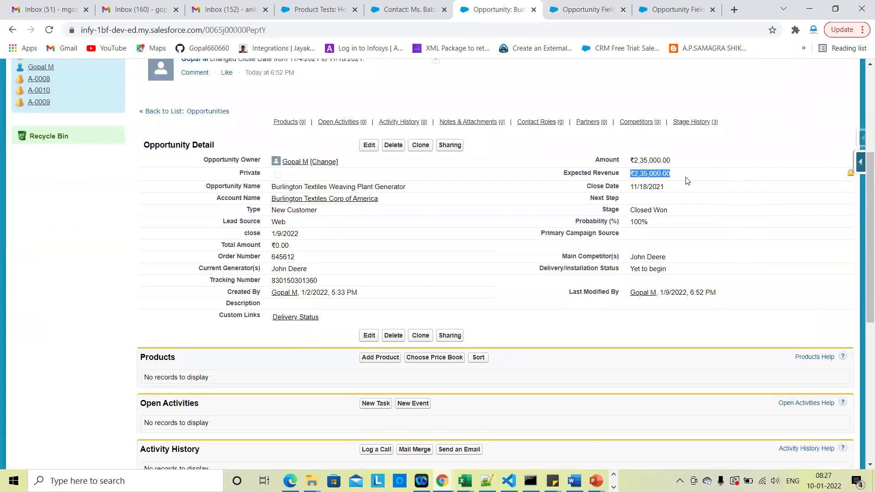
{"action": "key", "text": "ctrl+plus"}
{"action": "key", "text": "ctrl+plus"}
{"action": "key", "text": "ctrl+plus"}
{"action": "key", "text": "ctrl+plus"}
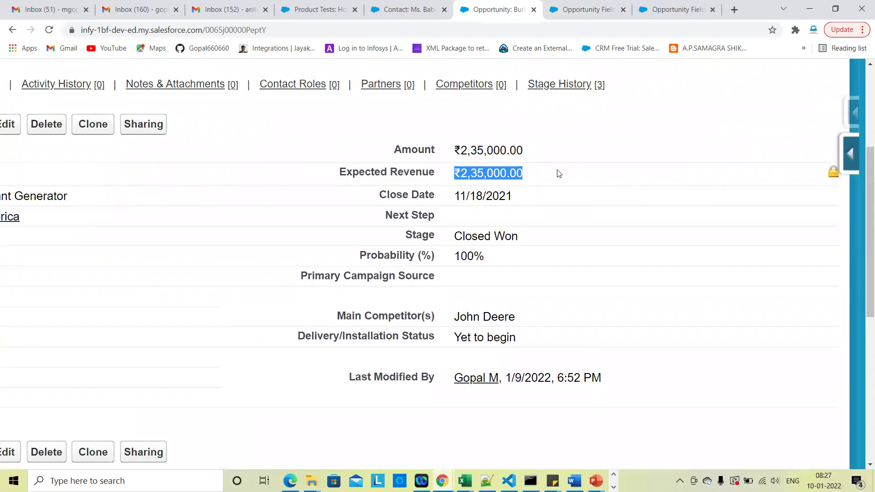
Step: Examine the definition of the standard Expected Revenue field and review the Opportunity's field list
{"action": "left_click", "coordinate": [568, 9]}
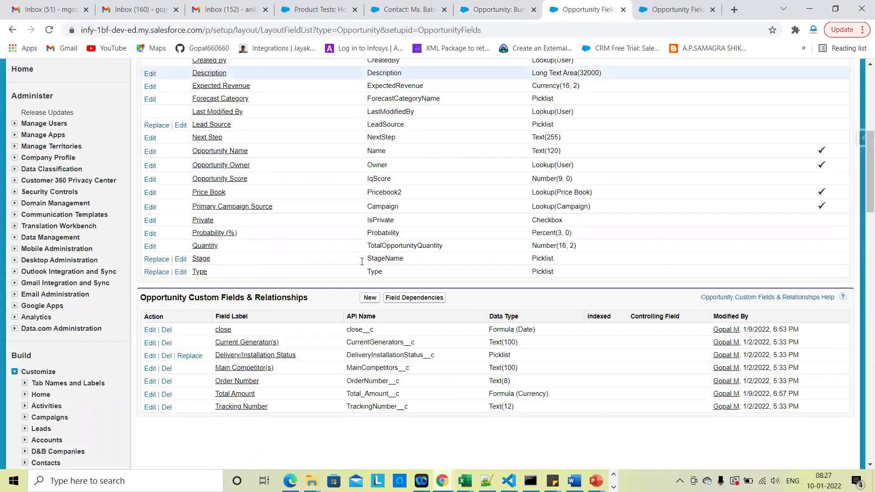
{"action": "scroll", "coordinate": [292, 315], "scroll_direction": "down", "scroll_amount": 1}
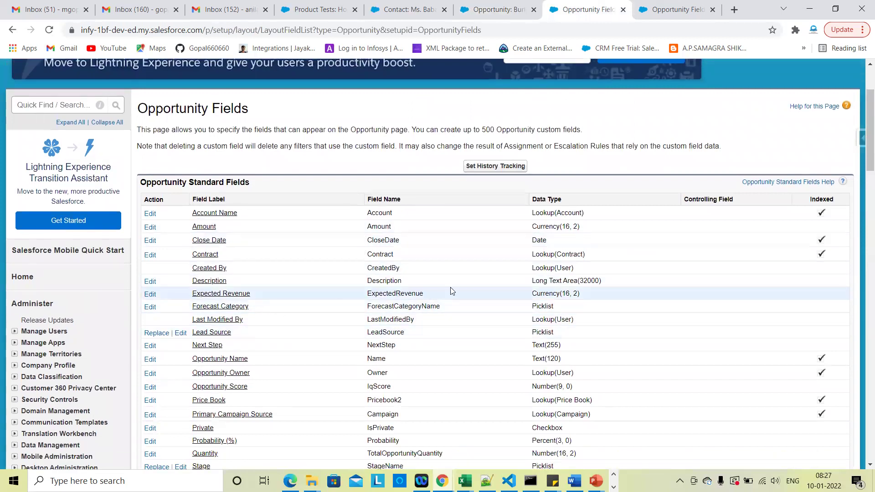
{"action": "left_click", "coordinate": [213, 295]}
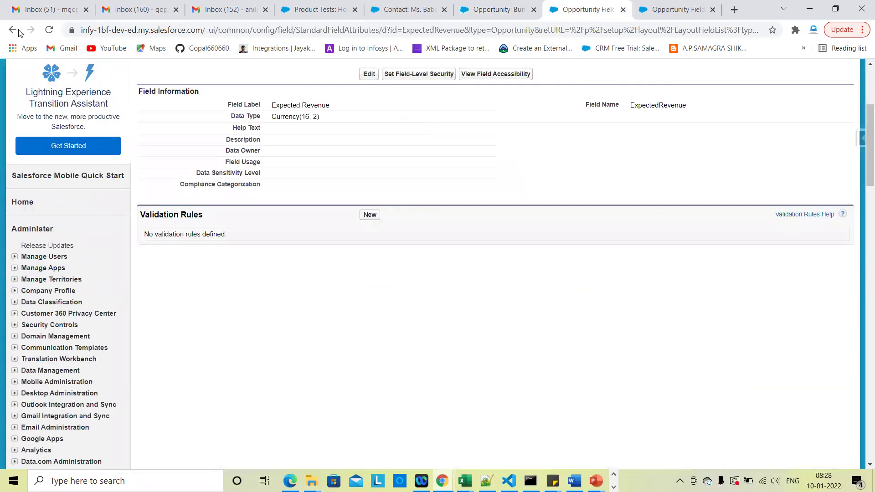
{"action": "left_click", "coordinate": [18, 31]}
{"action": "scroll", "coordinate": [280, 343], "scroll_direction": "down", "scroll_amount": 7}
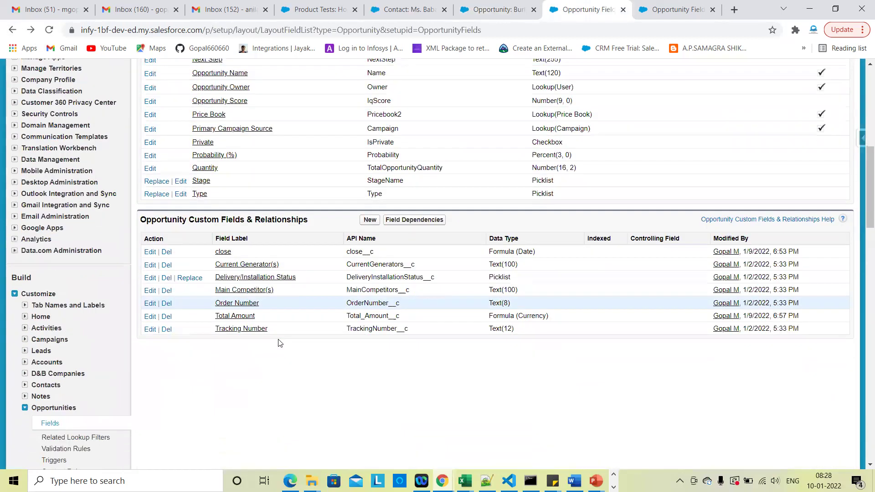
{"action": "scroll", "coordinate": [280, 343], "scroll_direction": "up", "scroll_amount": 2}
{"action": "scroll", "coordinate": [400, 344], "scroll_direction": "down", "scroll_amount": 2}
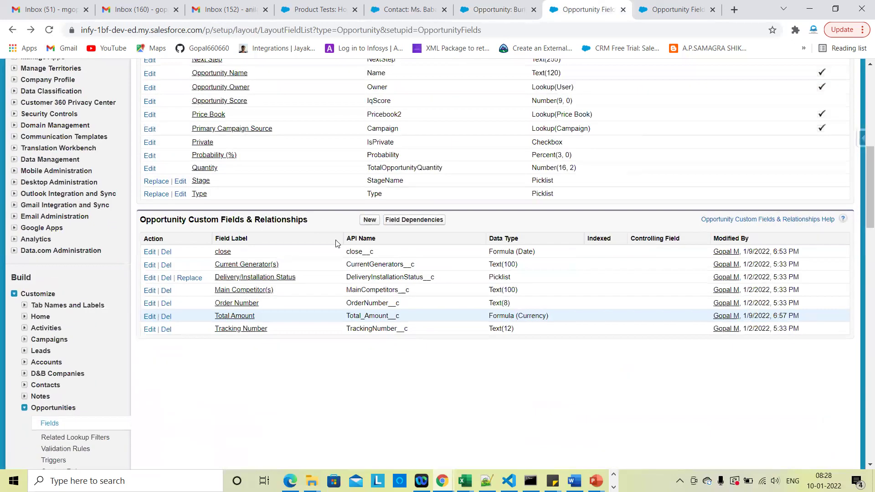
{"action": "scroll", "coordinate": [401, 345], "scroll_direction": "up", "scroll_amount": 4}
Step: Set the Amount of the Burlington Textiles Weaving Plant Generator opportunity to 15000 and save the record
{"action": "left_click", "coordinate": [513, 6]}
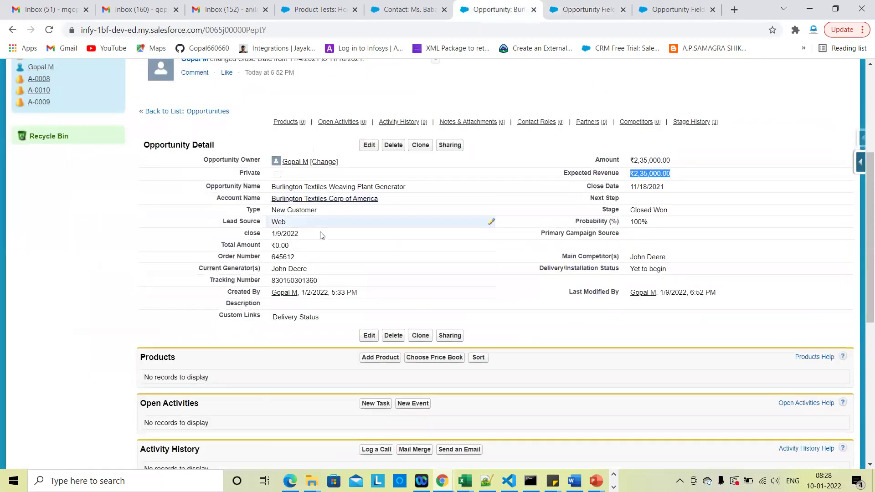
{"action": "triple_click", "coordinate": [275, 247]}
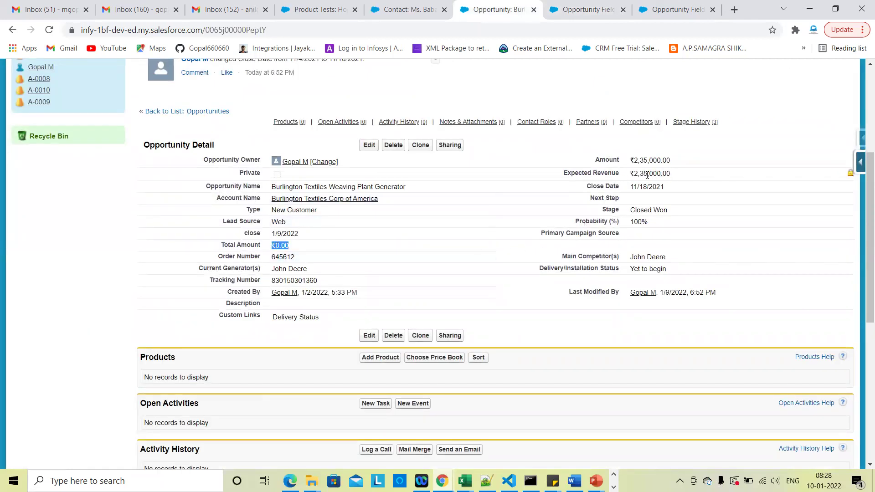
{"action": "double_click", "coordinate": [684, 161]}
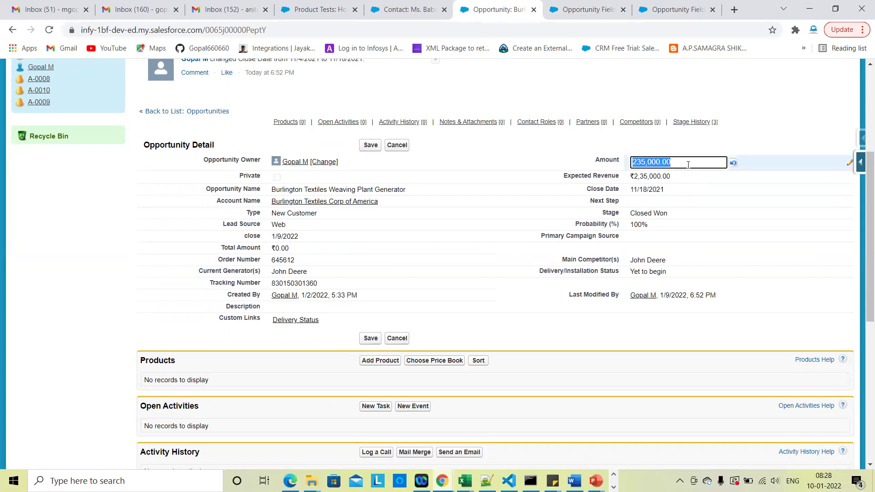
{"action": "key", "text": "BackSpace"}
{"action": "type", "text": "1"}
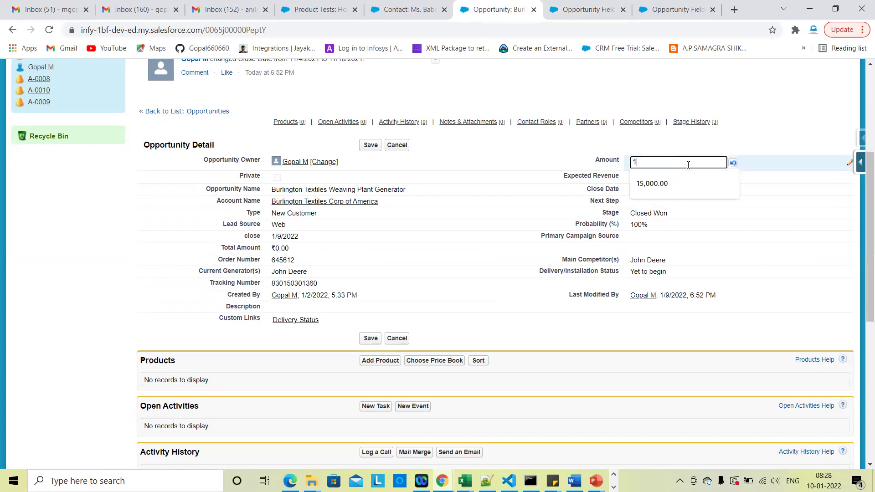
{"action": "type", "text": "5000"}
{"action": "left_click", "coordinate": [530, 145]}
{"action": "left_click", "coordinate": [371, 146]}
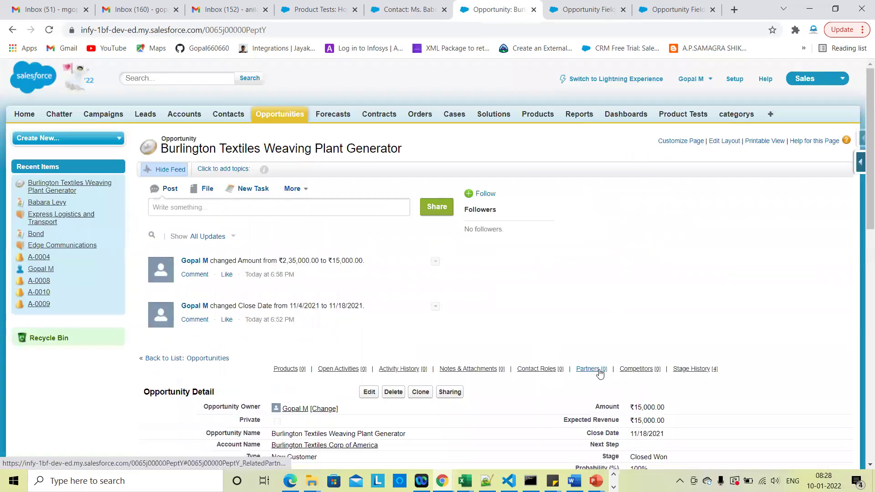
Step: Check the Total Amount formula value on the saved opportunity record
{"action": "scroll", "coordinate": [600, 373], "scroll_direction": "up", "scroll_amount": 3}
{"action": "scroll", "coordinate": [445, 289], "scroll_direction": "down", "scroll_amount": 2}
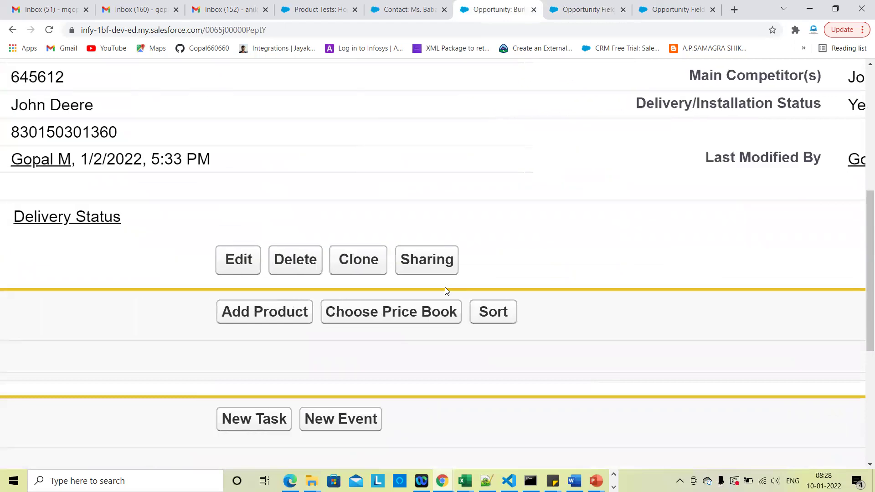
{"action": "double_click", "coordinate": [242, 196]}
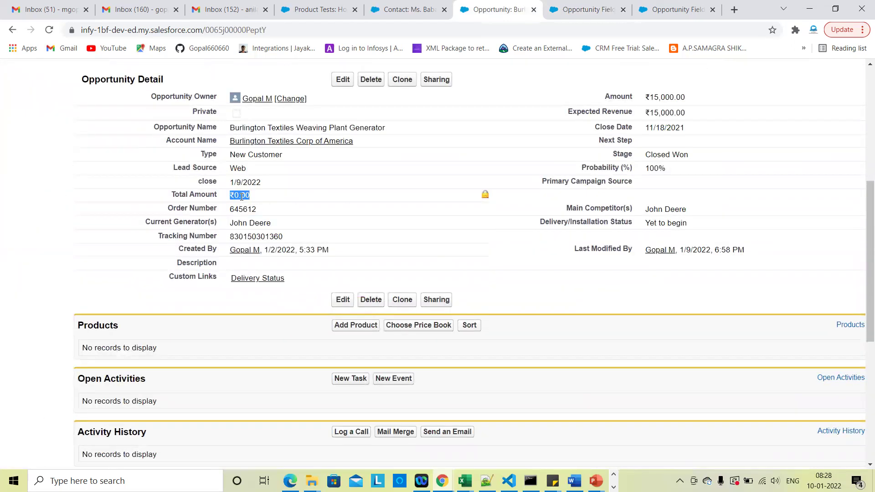
{"action": "scroll", "coordinate": [579, 232], "scroll_direction": "up", "scroll_amount": 1}
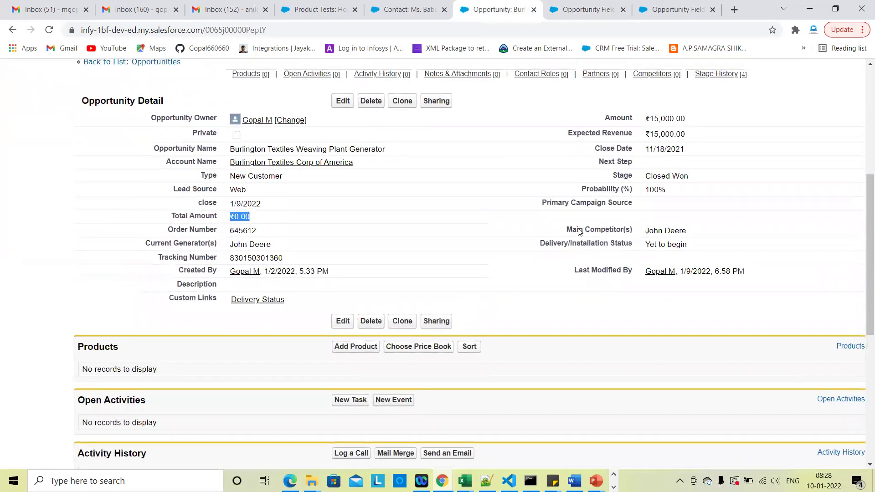
{"action": "scroll", "coordinate": [579, 232], "scroll_direction": "up", "scroll_amount": 1}
{"action": "key", "text": "ctrl+minus"}
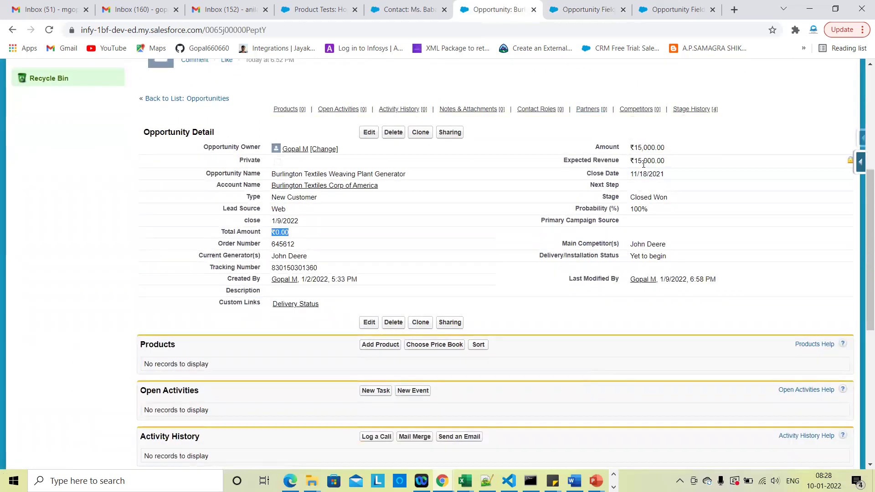
Step: Compare the opportunity's Amount and Expected Revenue values with its Total Amount
{"action": "double_click", "coordinate": [647, 147]}
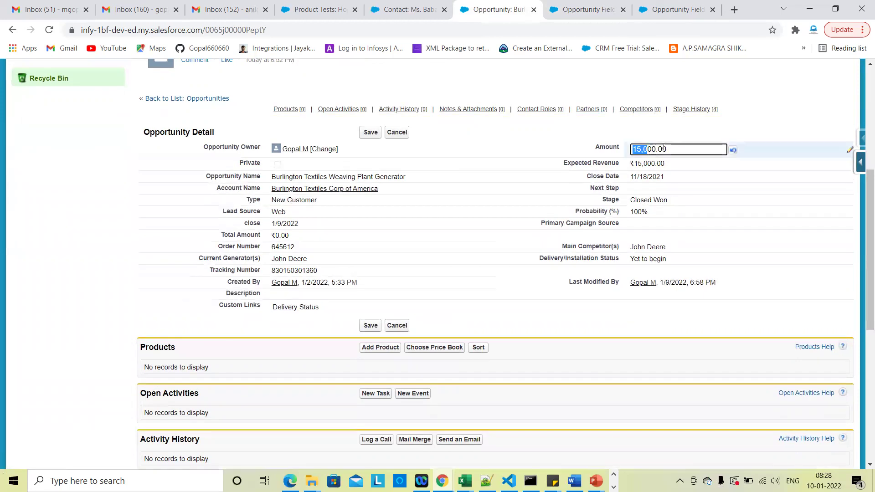
{"action": "double_click", "coordinate": [647, 162]}
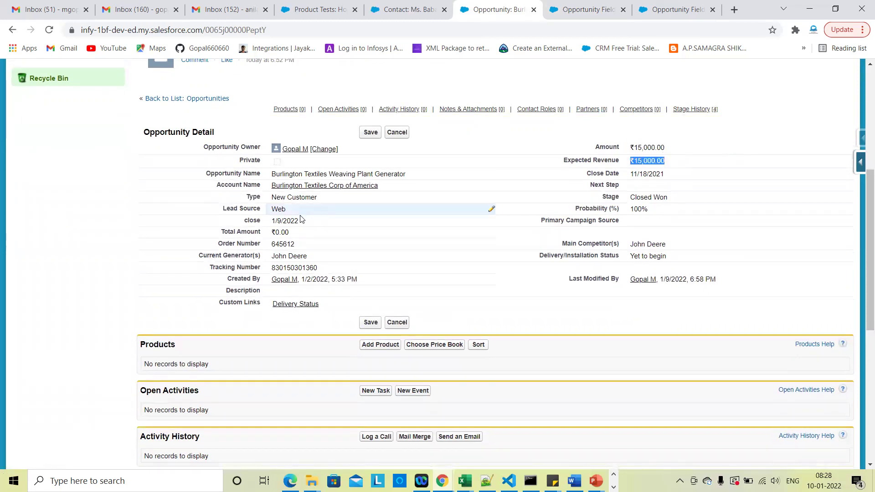
{"action": "triple_click", "coordinate": [280, 232]}
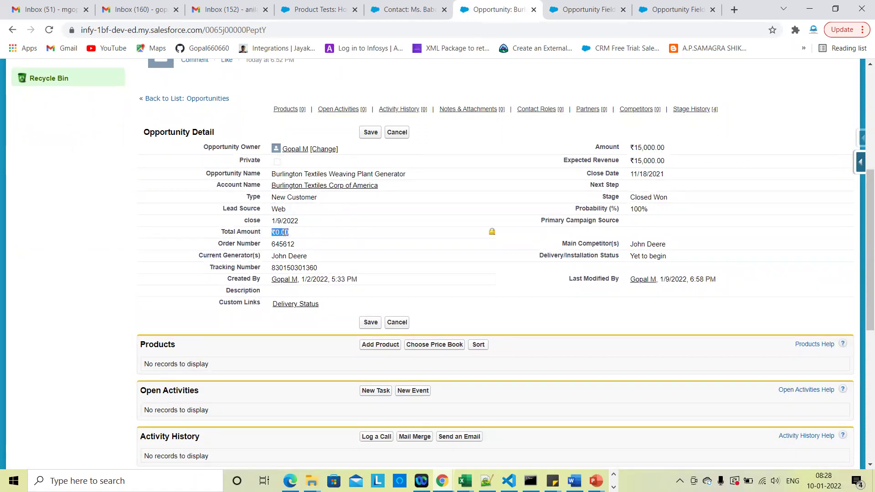
{"action": "left_click", "coordinate": [656, 341]}
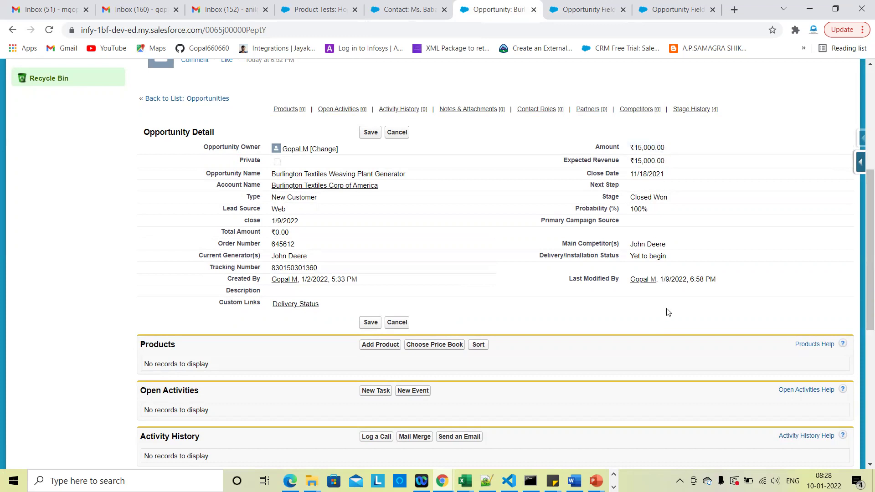
Step: Open the Opportunity object's field list from the record and go to its custom fields section
{"action": "left_click", "coordinate": [861, 167]}
{"action": "left_click", "coordinate": [716, 125]}
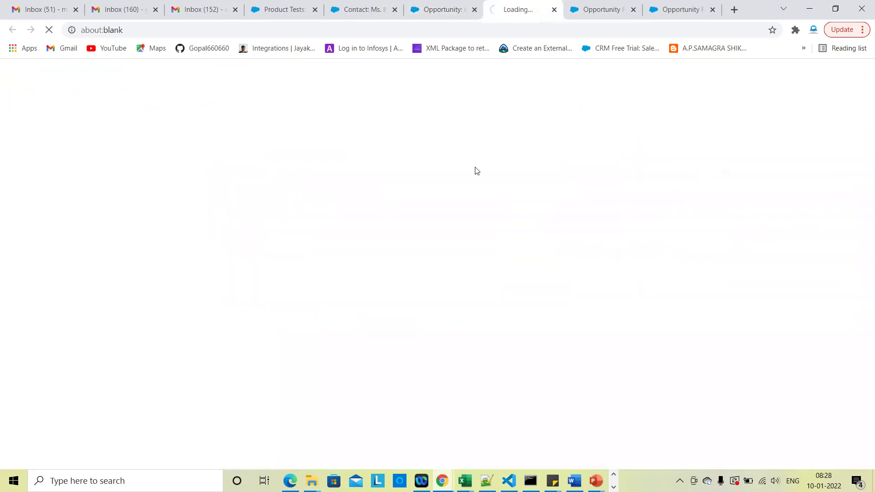
{"action": "scroll", "coordinate": [391, 319], "scroll_direction": "down", "scroll_amount": 7}
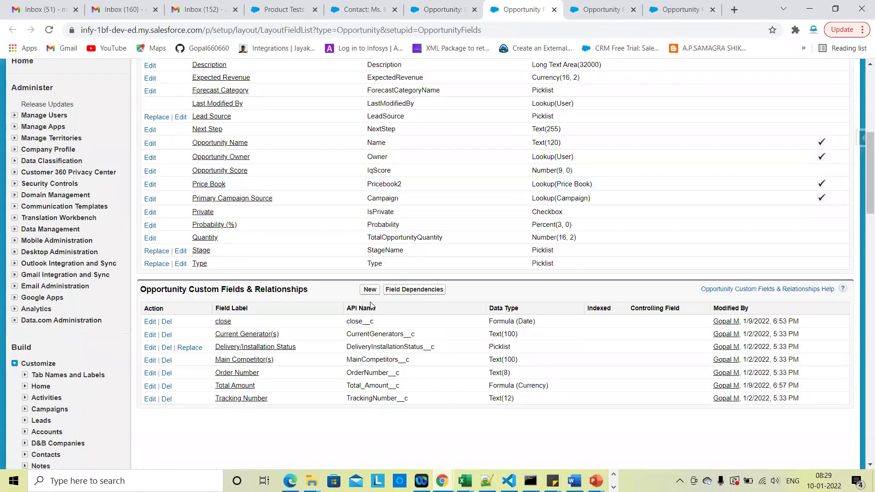
Step: Start a new Opportunity custom field of type Currency labelled EX and continue to its field-level security
{"action": "left_click", "coordinate": [369, 290]}
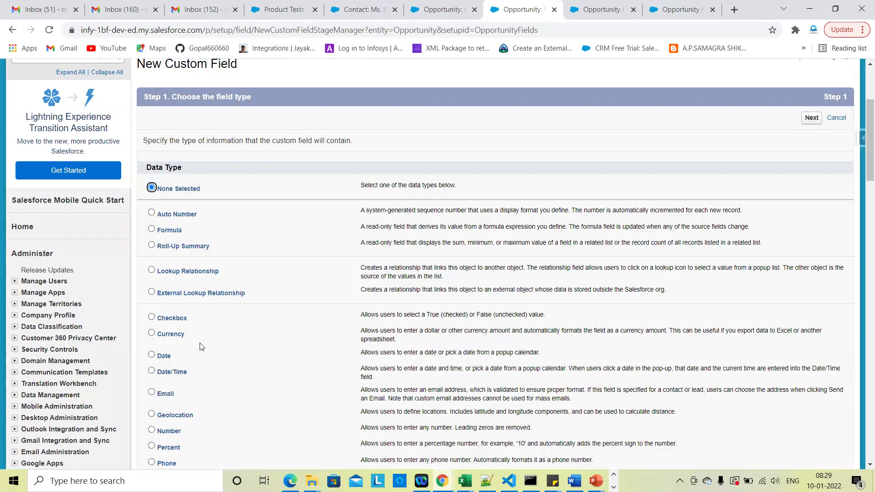
{"action": "scroll", "coordinate": [202, 347], "scroll_direction": "down", "scroll_amount": 3}
{"action": "scroll", "coordinate": [178, 298], "scroll_direction": "down", "scroll_amount": 1}
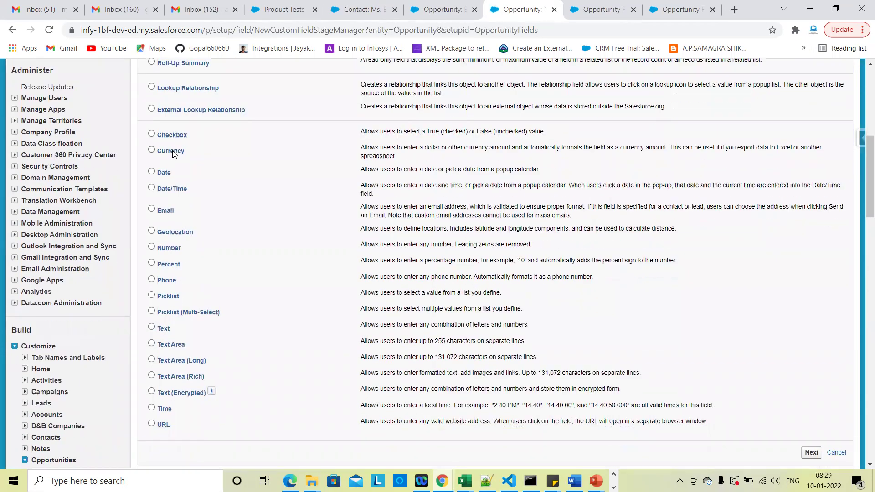
{"action": "scroll", "coordinate": [520, 198], "scroll_direction": "up", "scroll_amount": 7}
{"action": "left_click", "coordinate": [812, 274]}
{"action": "scroll", "coordinate": [396, 260], "scroll_direction": "down", "scroll_amount": 3}
{"action": "left_click", "coordinate": [322, 170]}
{"action": "type", "text": "EX"}
{"action": "left_click", "coordinate": [488, 173]}
{"action": "left_click", "coordinate": [812, 147]}
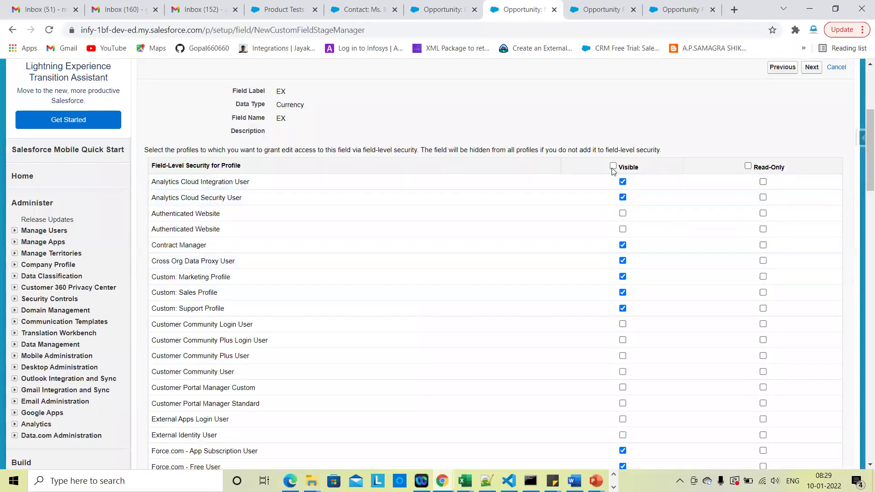
Step: Make the EX field visible to all profiles and save it with all Opportunity page layouts selected
{"action": "left_click", "coordinate": [613, 167]}
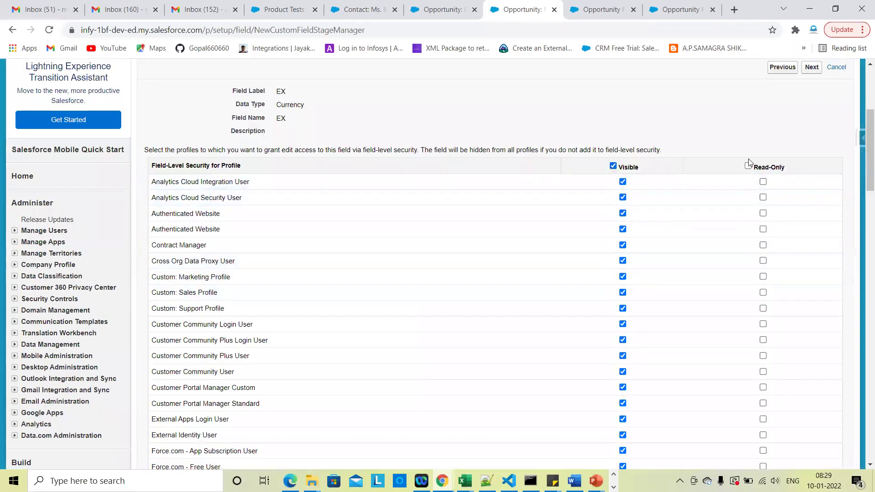
{"action": "scroll", "coordinate": [706, 168], "scroll_direction": "up", "scroll_amount": 2}
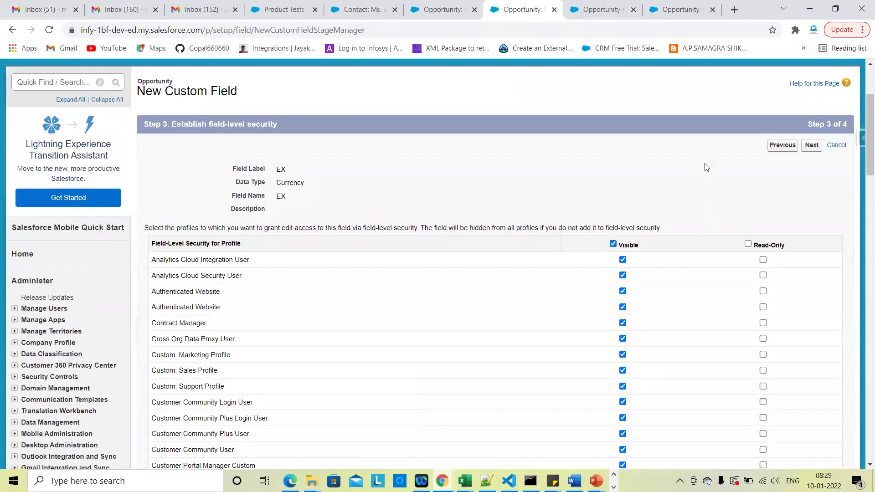
{"action": "left_click", "coordinate": [748, 244]}
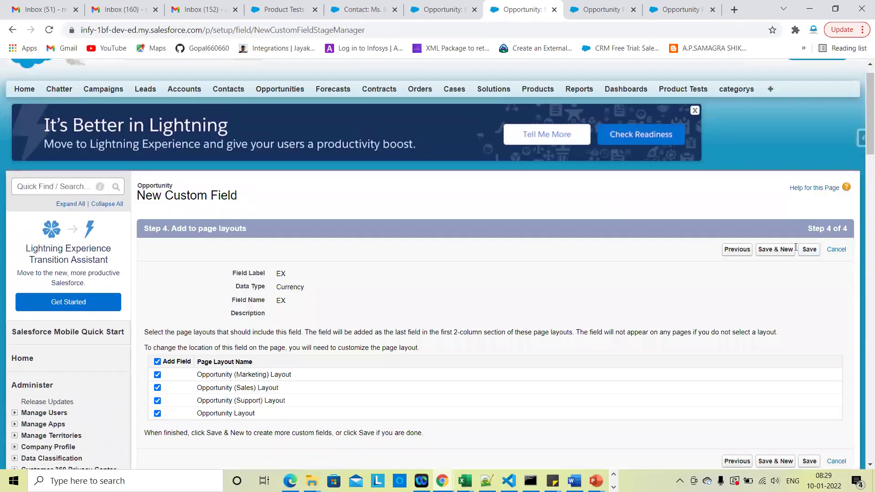
{"action": "left_click", "coordinate": [803, 254]}
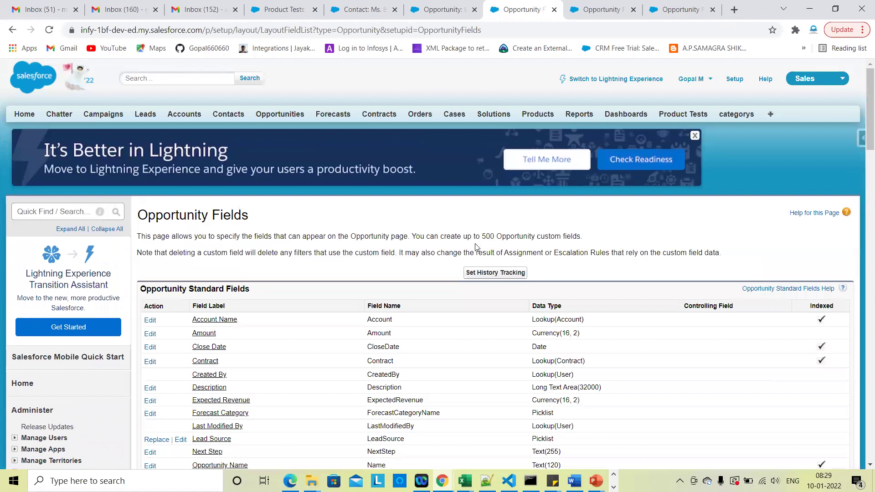
Step: Look through the Opportunity custom fields for the new EX field and glance at the opportunity record
{"action": "scroll", "coordinate": [326, 285], "scroll_direction": "down", "scroll_amount": 3}
{"action": "scroll", "coordinate": [326, 285], "scroll_direction": "down", "scroll_amount": 5}
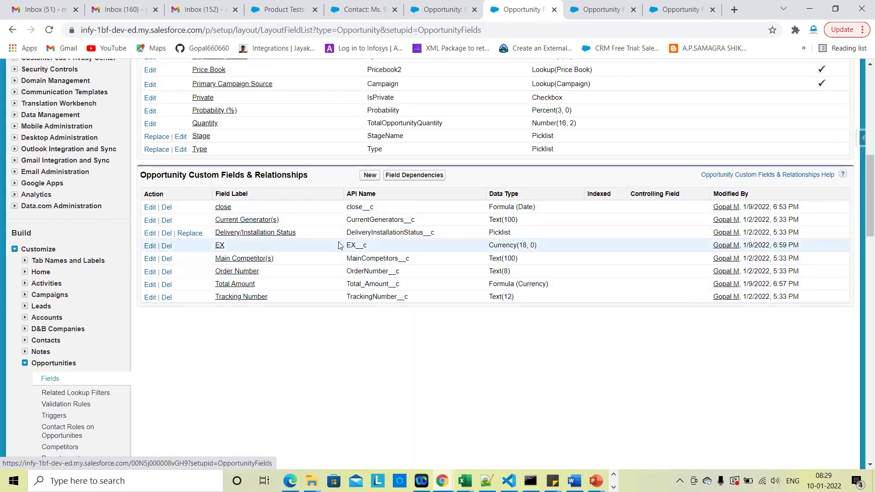
{"action": "scroll", "coordinate": [486, 222], "scroll_direction": "up", "scroll_amount": 6}
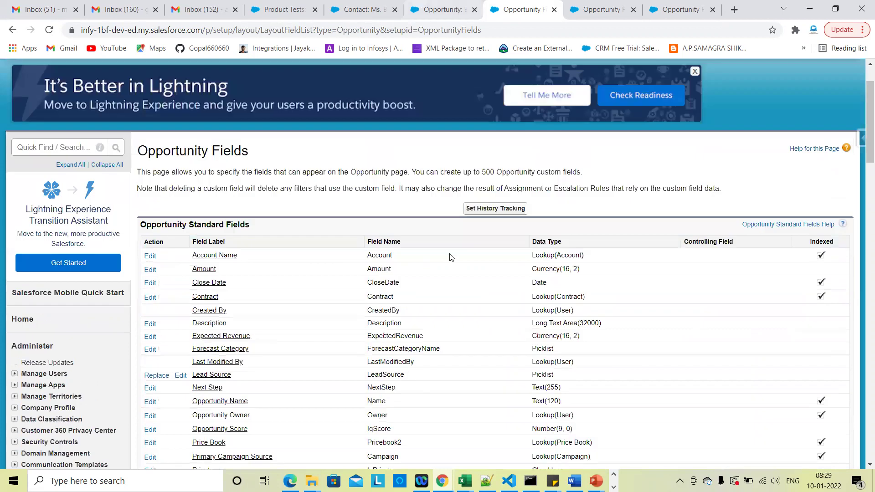
{"action": "key", "text": "ctrl+shift+Tab"}
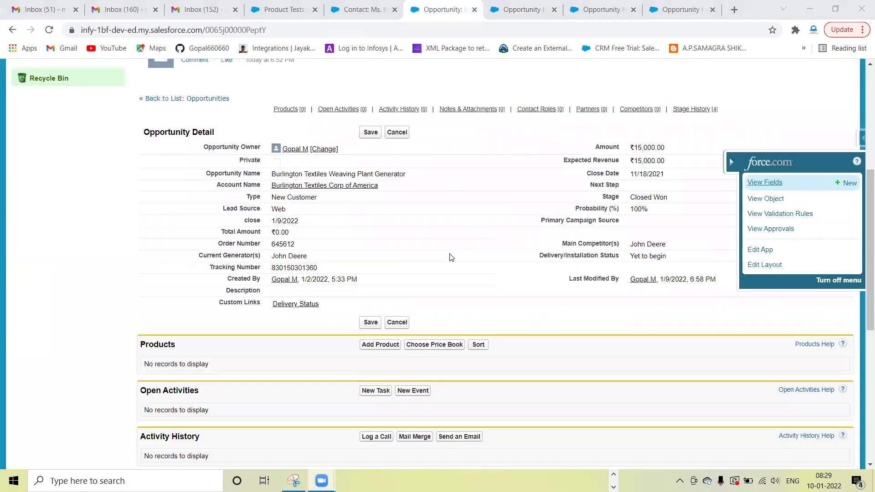
{"action": "left_click", "coordinate": [492, 4]}
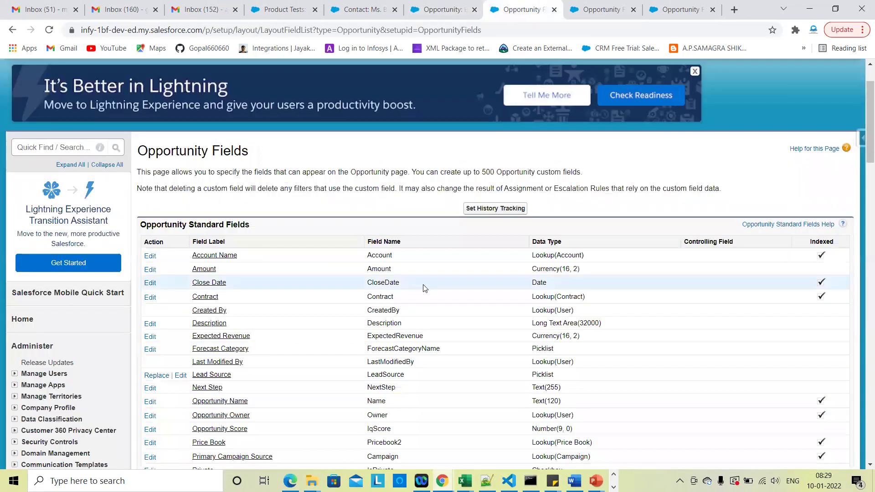
Step: Open the Total Amount custom field's definition for editing and go to its formula
{"action": "scroll", "coordinate": [422, 287], "scroll_direction": "down", "scroll_amount": 10}
{"action": "scroll", "coordinate": [361, 246], "scroll_direction": "up", "scroll_amount": 3}
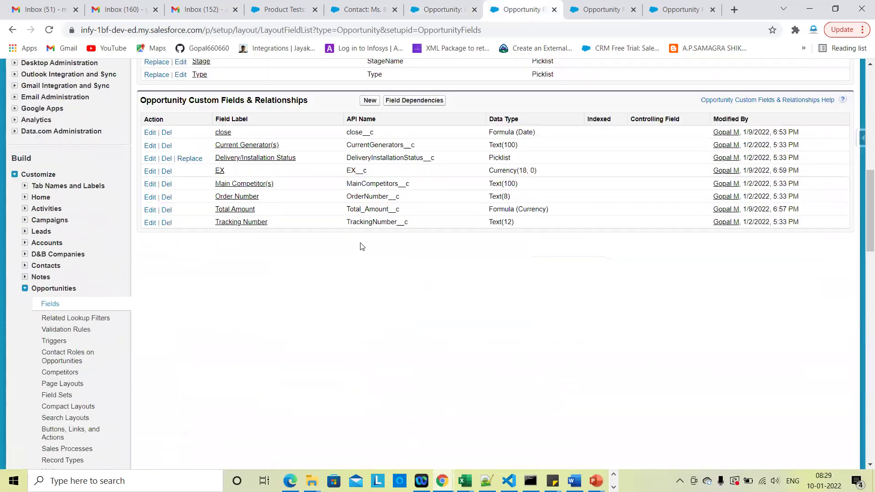
{"action": "left_click", "coordinate": [233, 210]}
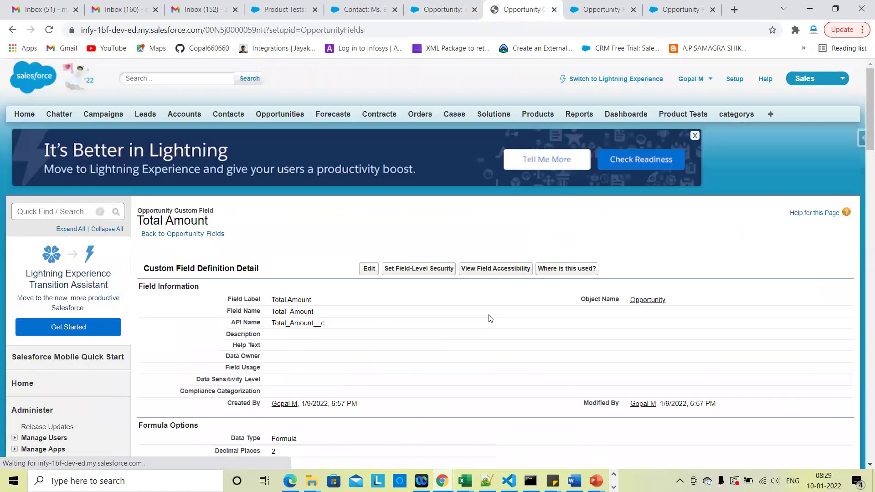
{"action": "scroll", "coordinate": [438, 279], "scroll_direction": "down", "scroll_amount": 1}
{"action": "left_click", "coordinate": [369, 213]}
{"action": "scroll", "coordinate": [489, 312], "scroll_direction": "down", "scroll_amount": 10}
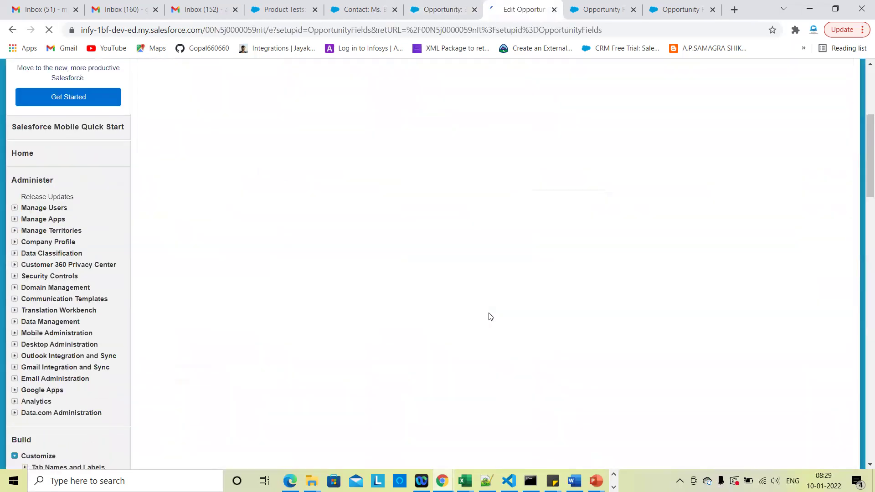
Step: Replace ExpectedRevenue with the EX field in the Total Amount formula, giving EX__c - Amount, and save the field
{"action": "left_click_drag", "start_coordinate": [216, 220], "coordinate": [138, 223]}
{"action": "key", "text": "BackSpace"}
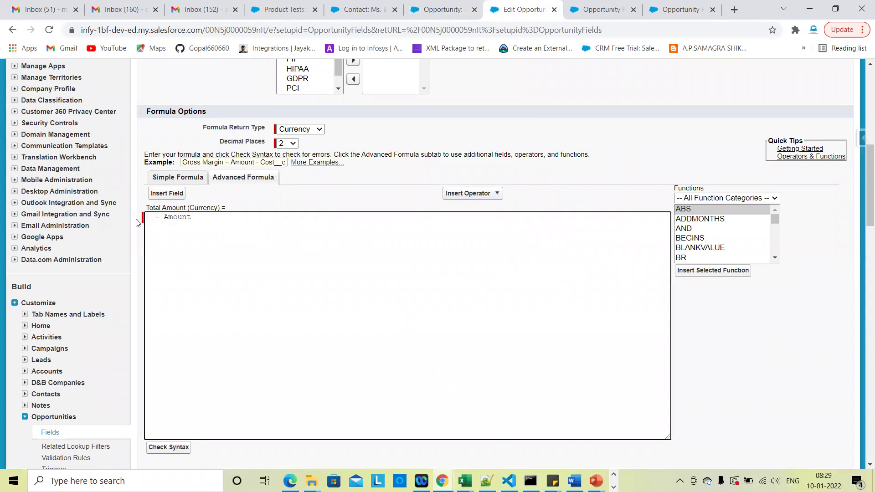
{"action": "left_click", "coordinate": [169, 199]}
{"action": "scroll", "coordinate": [319, 250], "scroll_direction": "down", "scroll_amount": 2}
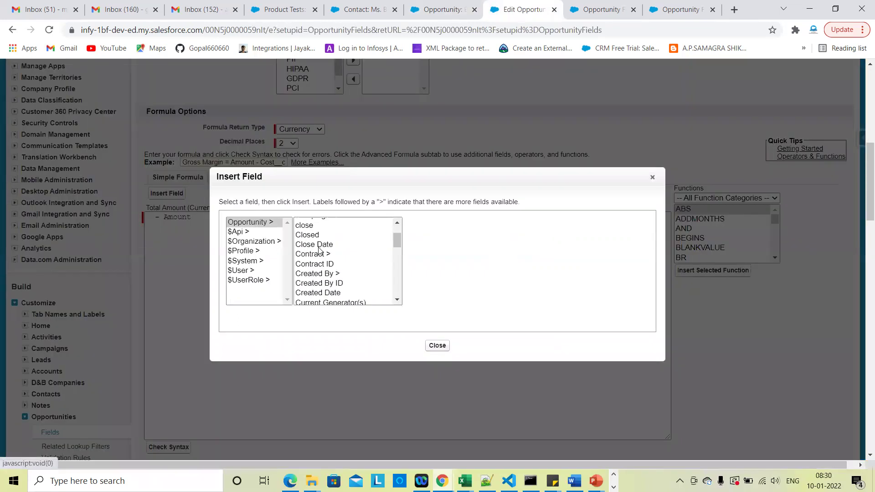
{"action": "left_click", "coordinate": [313, 281]}
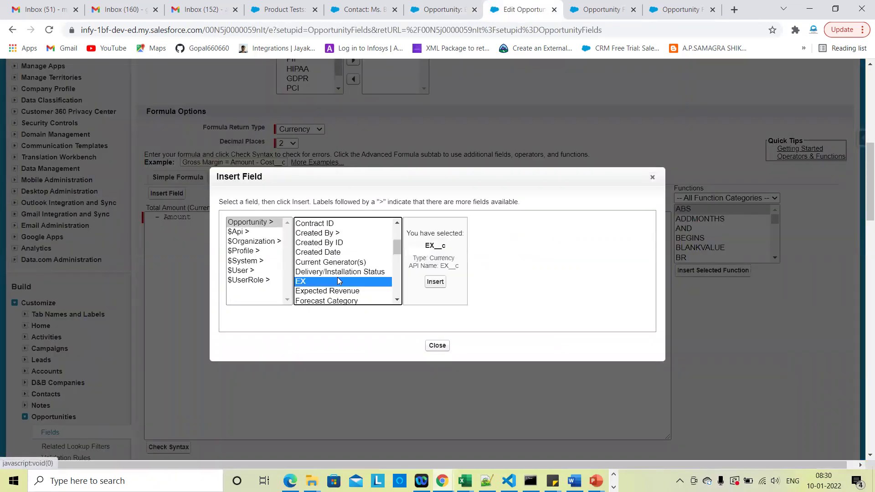
{"action": "left_click", "coordinate": [435, 281]}
{"action": "scroll", "coordinate": [358, 303], "scroll_direction": "down", "scroll_amount": 2}
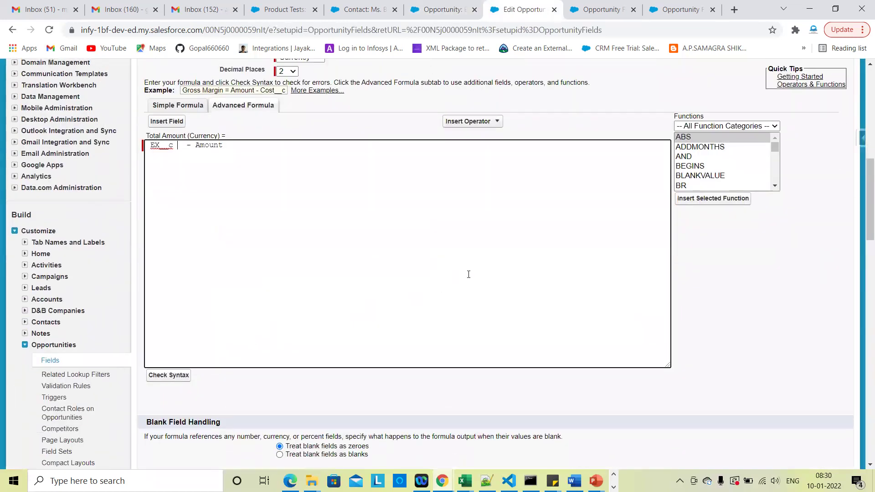
{"action": "scroll", "coordinate": [468, 274], "scroll_direction": "up", "scroll_amount": 4}
{"action": "scroll", "coordinate": [396, 118], "scroll_direction": "up", "scroll_amount": 3}
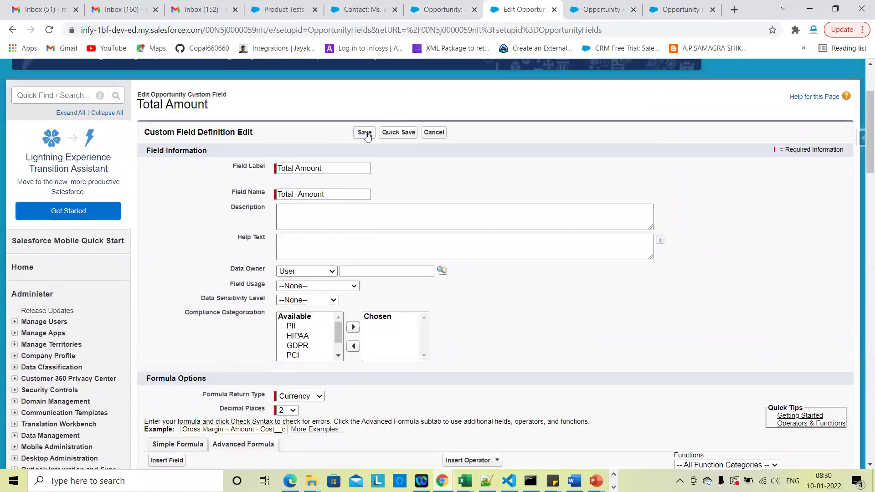
{"action": "left_click", "coordinate": [366, 132]}
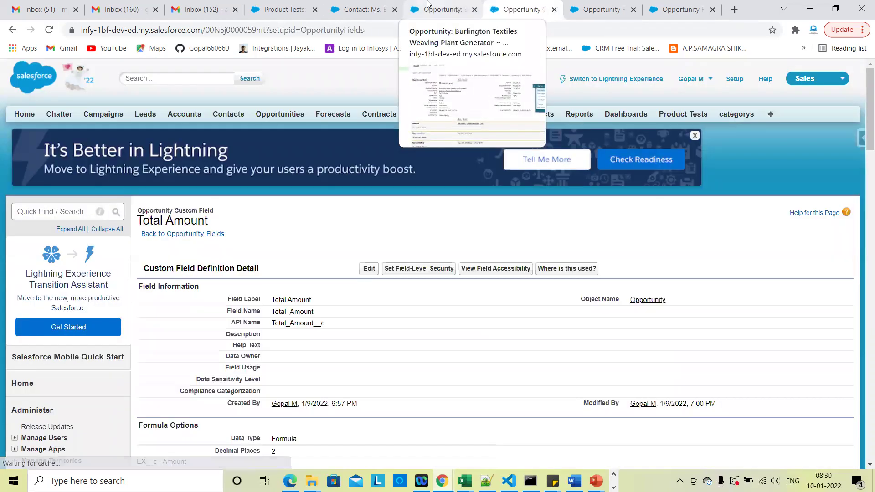
Step: Reload the Burlington Textiles Weaving Plant Generator opportunity, set its EX value to 45452125 and save the record
{"action": "left_click", "coordinate": [428, 6]}
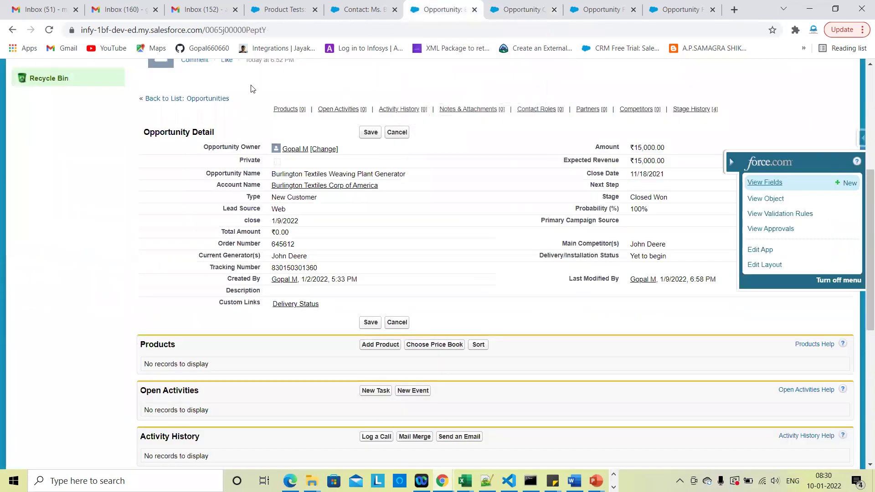
{"action": "left_click", "coordinate": [48, 29]}
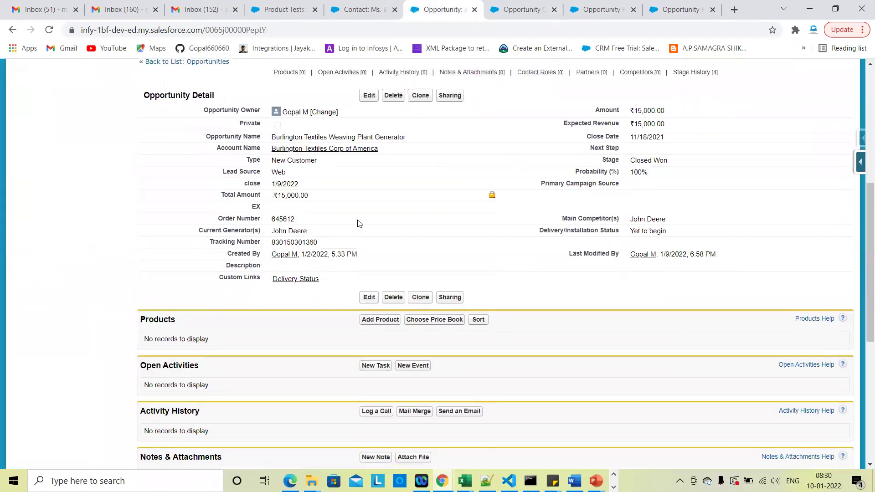
{"action": "double_click", "coordinate": [299, 206]}
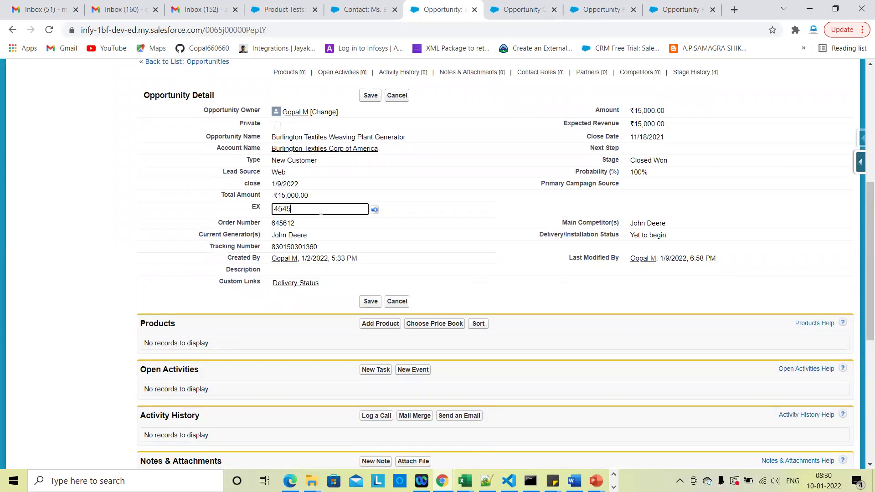
{"action": "type", "text": "21254"}
{"action": "left_click", "coordinate": [371, 95]}
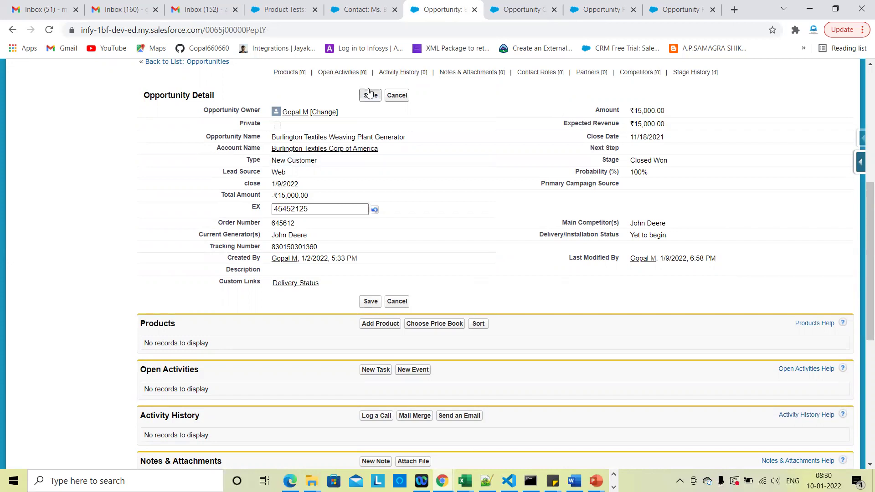
Step: Check the opportunity's Total Amount against its EX and Amount values
{"action": "scroll", "coordinate": [532, 292], "scroll_direction": "down", "scroll_amount": 5}
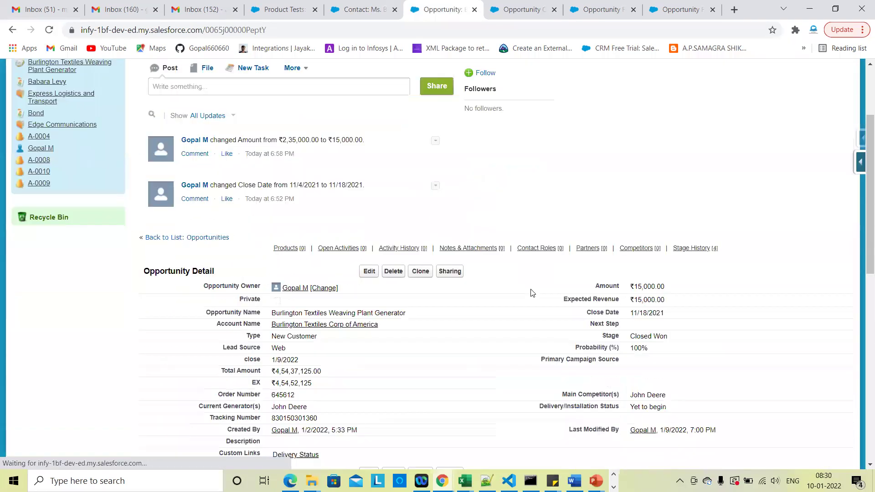
{"action": "scroll", "coordinate": [532, 293], "scroll_direction": "up", "scroll_amount": 2}
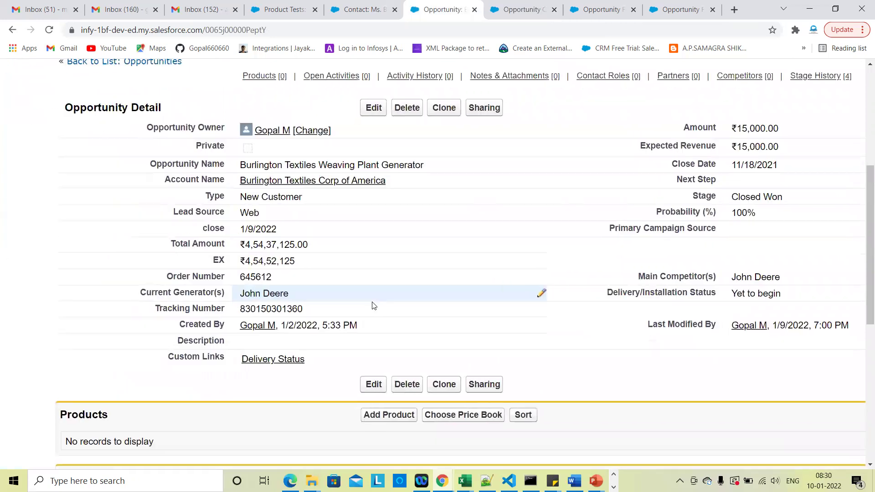
{"action": "scroll", "coordinate": [374, 306], "scroll_direction": "down", "scroll_amount": 1}
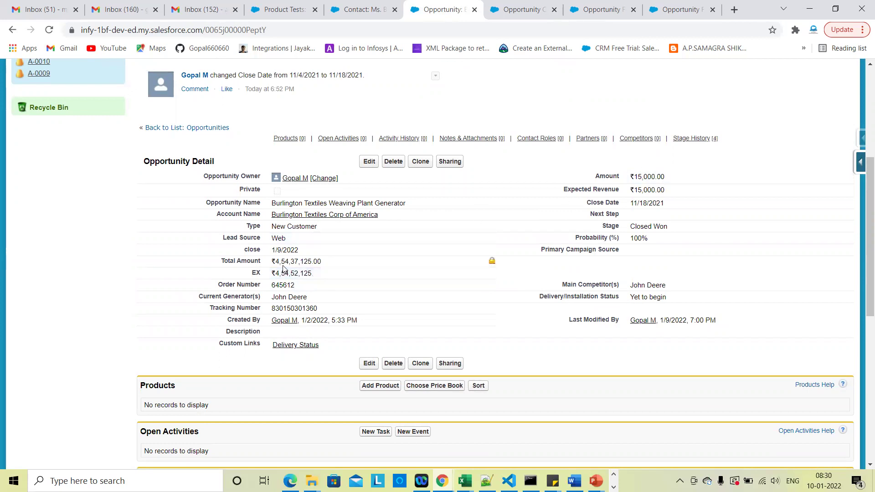
Step: Set the opportunity's Amount to 10 and save the record
{"action": "double_click", "coordinate": [670, 177]}
{"action": "key", "text": "BackSpace"}
{"action": "type", "text": "10"}
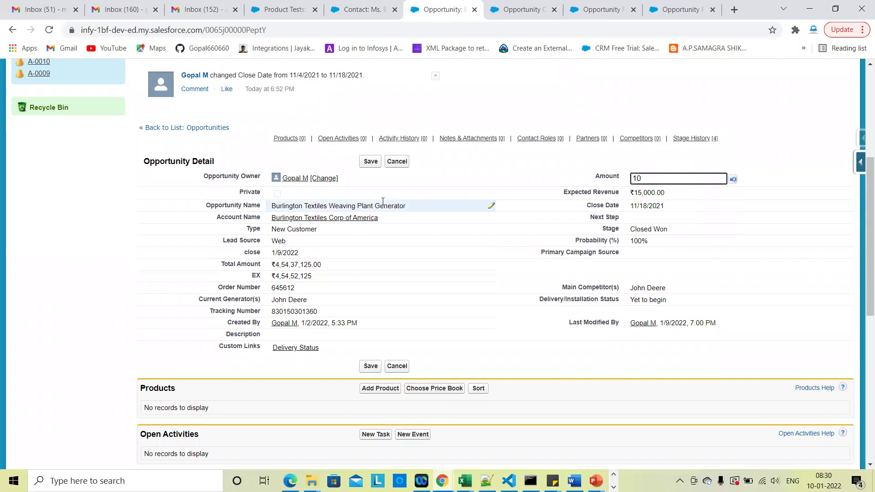
{"action": "left_click", "coordinate": [370, 161]}
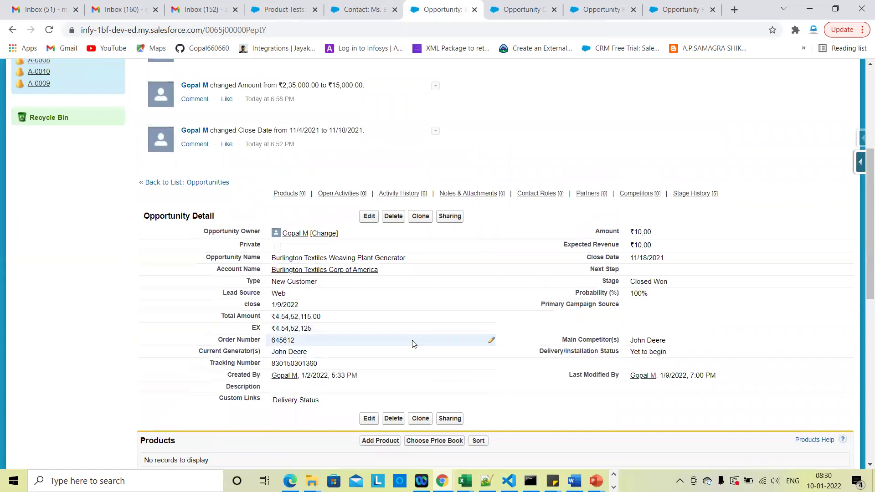
Step: Examine the recalculated Total Amount beside EX after the Amount change
{"action": "scroll", "coordinate": [410, 344], "scroll_direction": "down", "scroll_amount": 1}
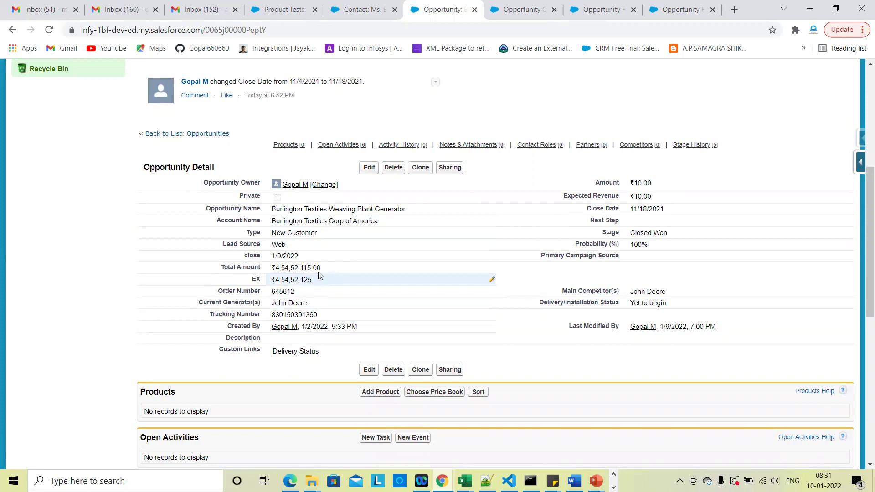
{"action": "scroll", "coordinate": [310, 279], "scroll_direction": "up", "scroll_amount": 5}
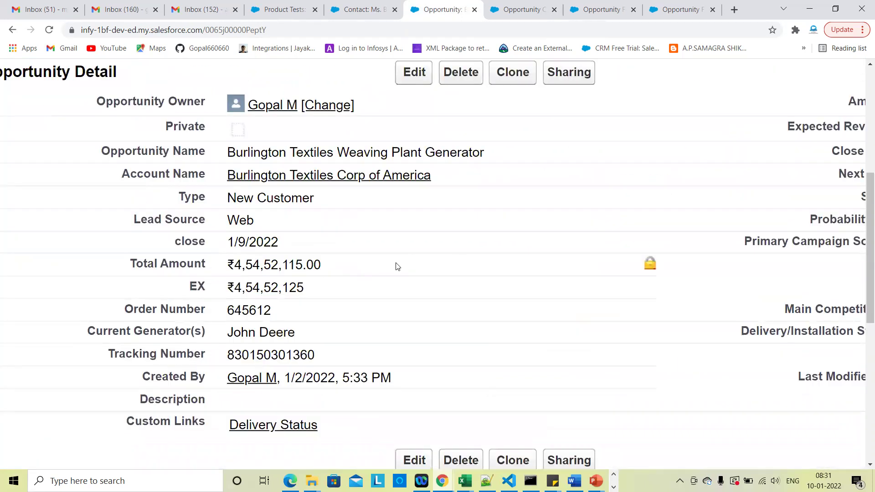
{"action": "scroll", "coordinate": [397, 266], "scroll_direction": "down", "scroll_amount": 5}
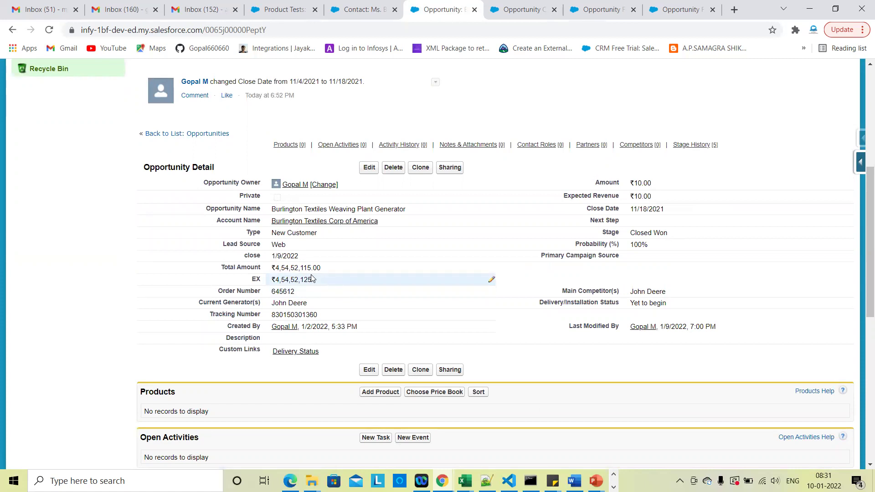
Step: Choose Formula as the data type of the new Opportunity custom field and continue to the output type
{"action": "left_click", "coordinate": [499, 6]}
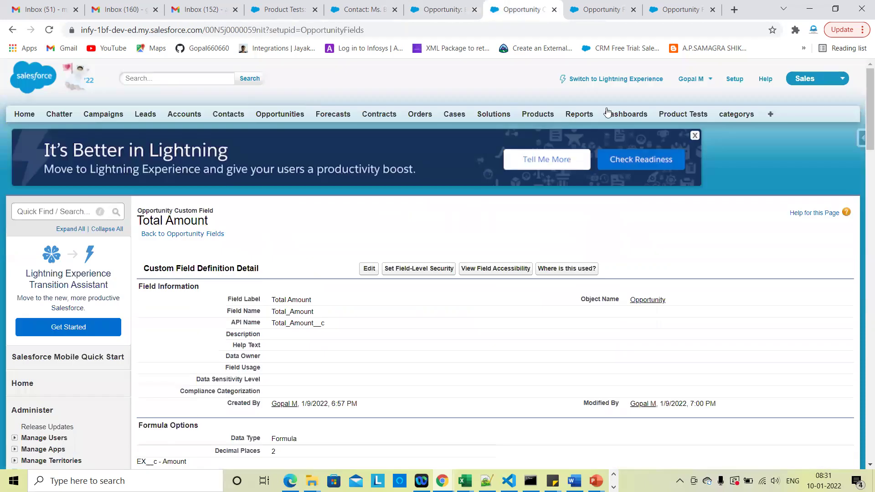
{"action": "left_click", "coordinate": [620, 6]}
{"action": "scroll", "coordinate": [460, 204], "scroll_direction": "down", "scroll_amount": 3}
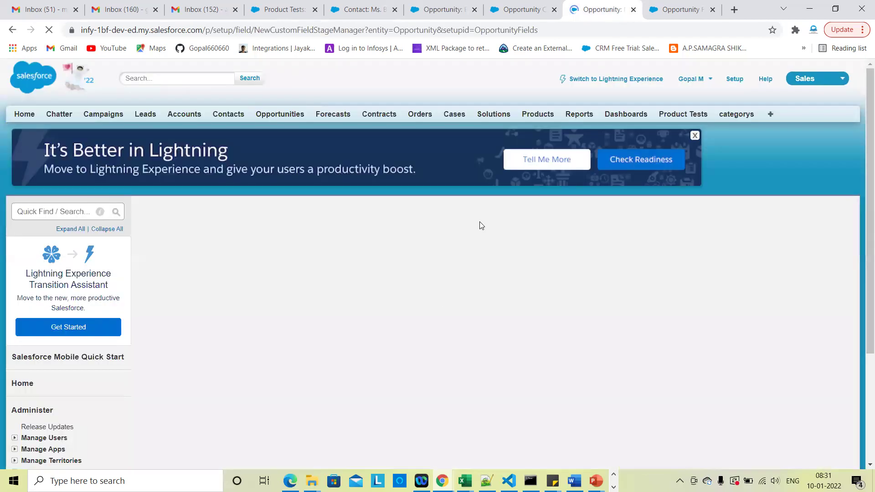
{"action": "scroll", "coordinate": [189, 131], "scroll_direction": "down", "scroll_amount": 3}
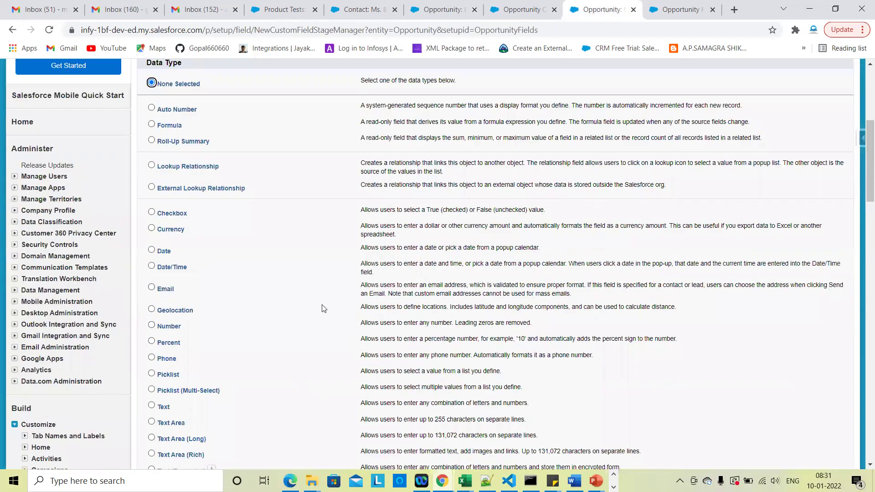
{"action": "left_click", "coordinate": [180, 129]}
{"action": "scroll", "coordinate": [588, 176], "scroll_direction": "up", "scroll_amount": 4}
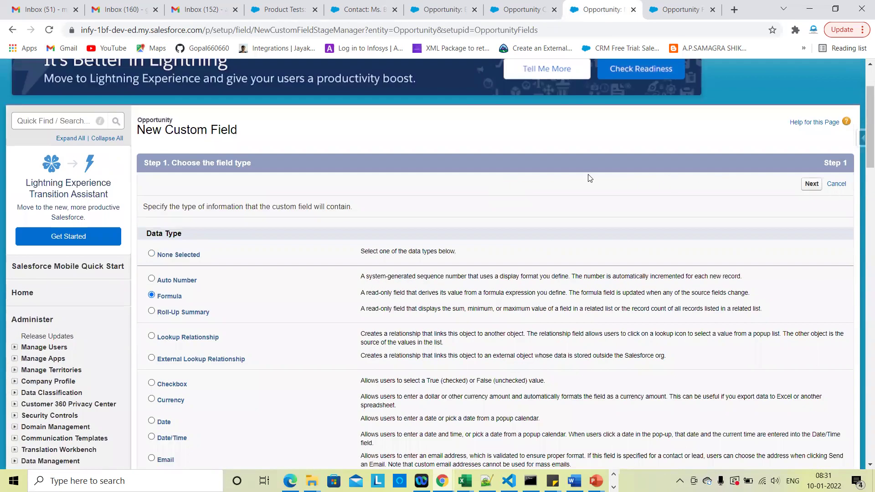
{"action": "left_click", "coordinate": [812, 184]}
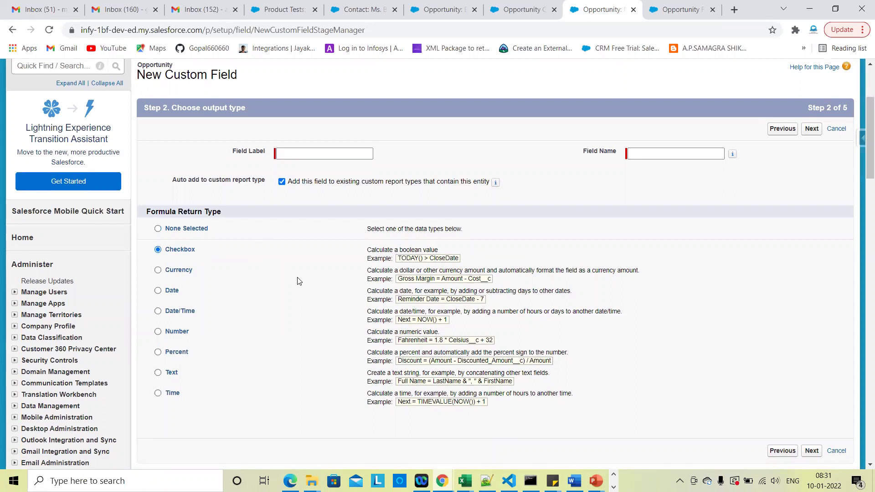
Step: Examine the checkbox formula example, the opportunity record and the Total Amount definition, closing that definition's browser tab when done
{"action": "triple_click", "coordinate": [406, 249]}
{"action": "left_click", "coordinate": [406, 250]}
{"action": "left_click", "coordinate": [443, 8]}
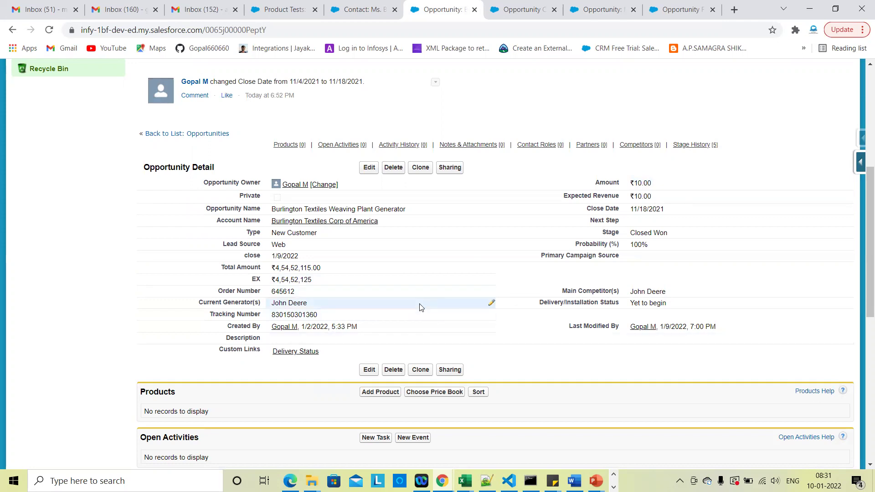
{"action": "left_click", "coordinate": [525, 10]}
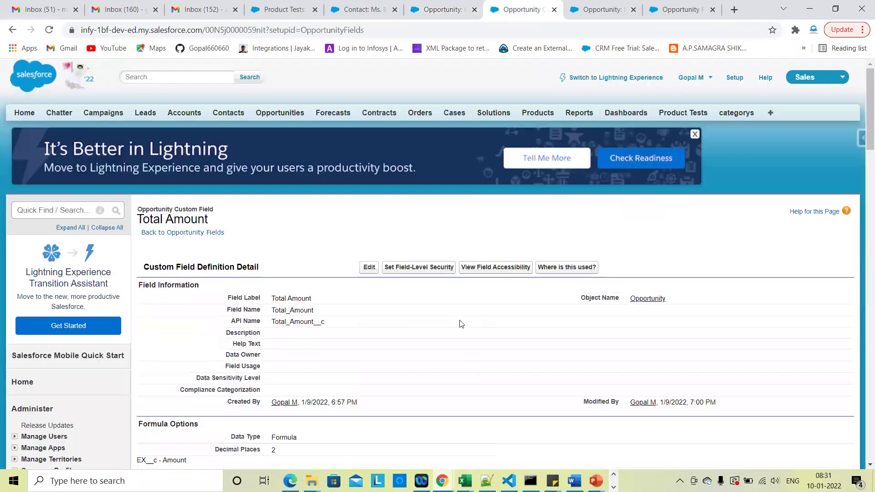
{"action": "scroll", "coordinate": [589, 123], "scroll_direction": "down", "scroll_amount": 2}
{"action": "left_click", "coordinate": [592, 9]}
{"action": "left_click", "coordinate": [554, 10]}
Step: Label the checkbox formula field Status and continue to the formula editor
{"action": "left_click", "coordinate": [339, 155]}
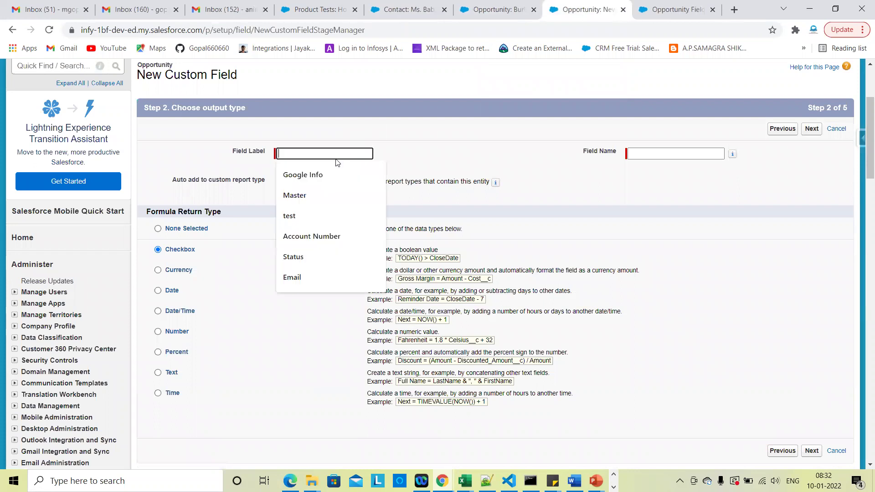
{"action": "type", "text": "chec"}
{"action": "key", "text": "BackSpace"}
{"action": "key", "text": "BackSpace"}
{"action": "type", "text": "Status"}
{"action": "left_click", "coordinate": [374, 154]}
{"action": "left_click", "coordinate": [813, 131]}
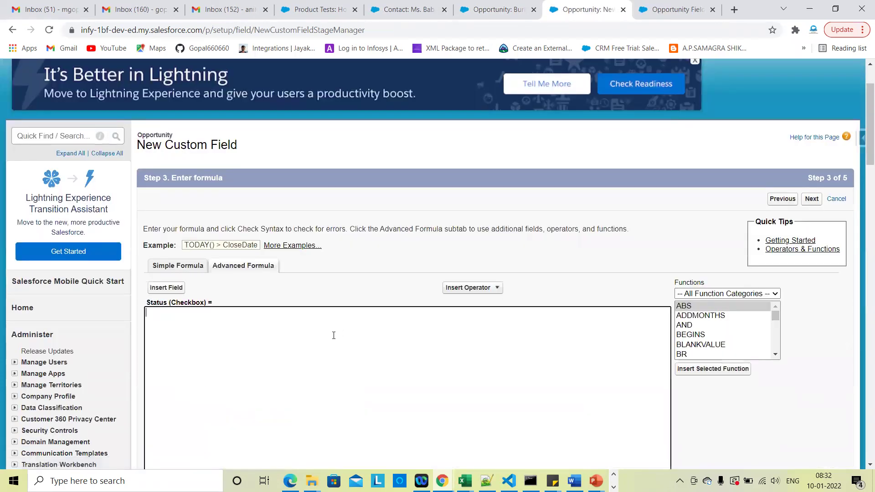
Step: Build the Status formula as Amount = 1000 by inserting the Amount field and the Equal operator
{"action": "left_click", "coordinate": [169, 290]}
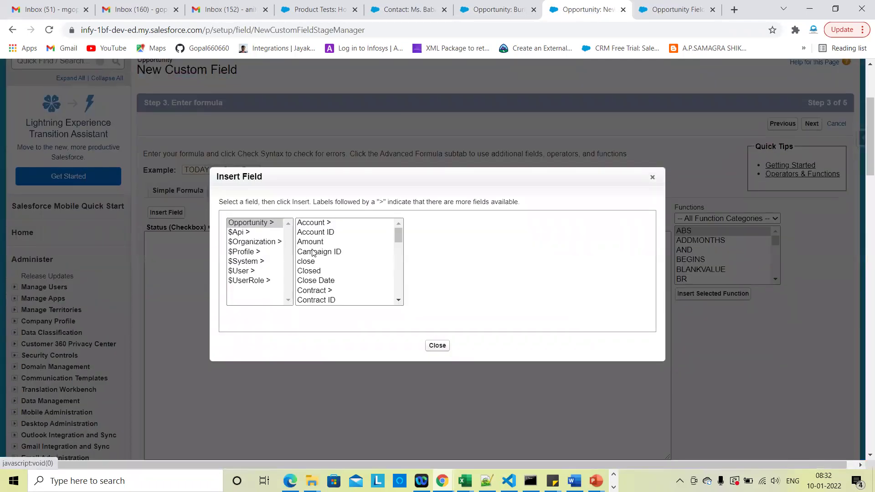
{"action": "left_click", "coordinate": [313, 241]}
{"action": "left_click", "coordinate": [436, 285]}
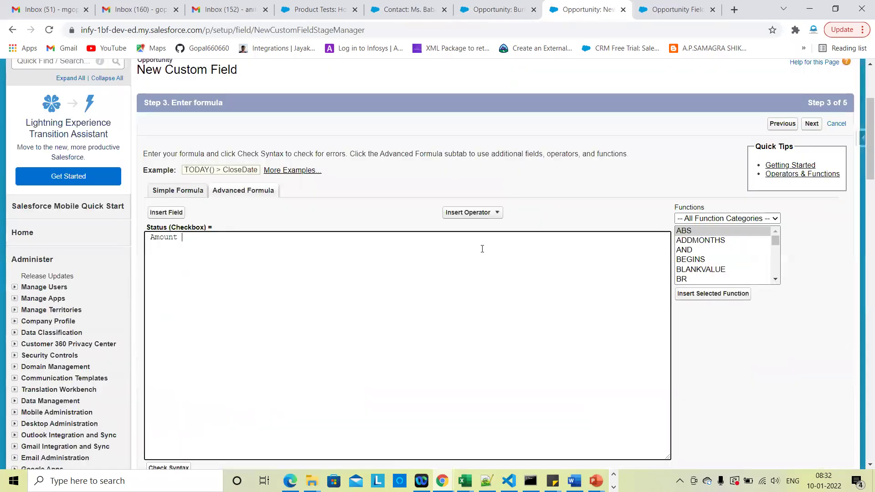
{"action": "left_click", "coordinate": [471, 218]}
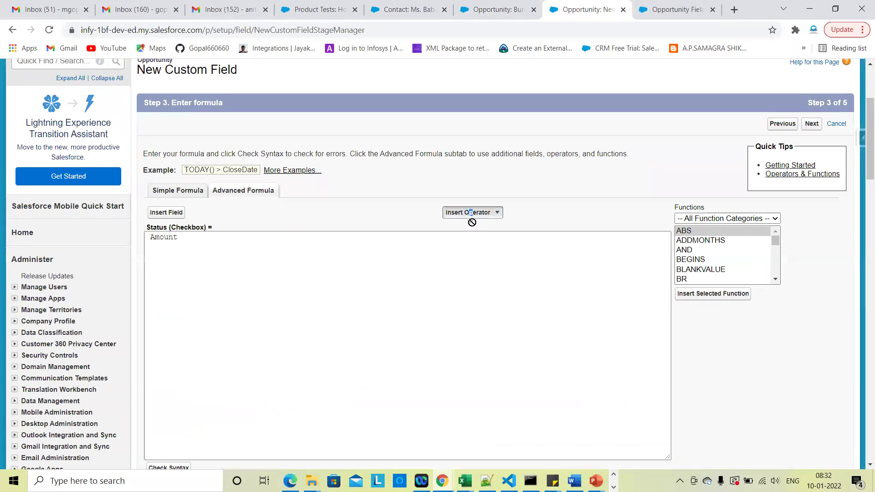
{"action": "left_click", "coordinate": [472, 220]}
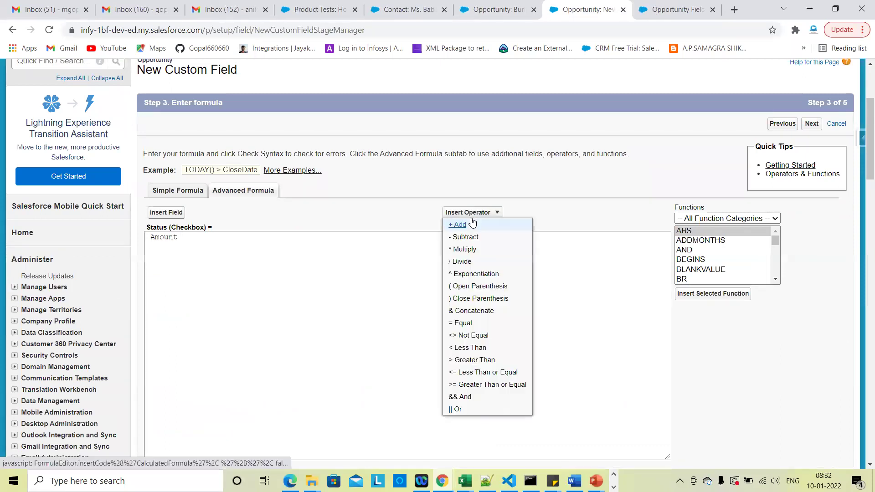
{"action": "left_click", "coordinate": [469, 323]}
{"action": "type", "text": "1000"}
Step: Check the syntax of the Status formula and continue to the field-level security settings
{"action": "scroll", "coordinate": [334, 274], "scroll_direction": "down", "scroll_amount": 2}
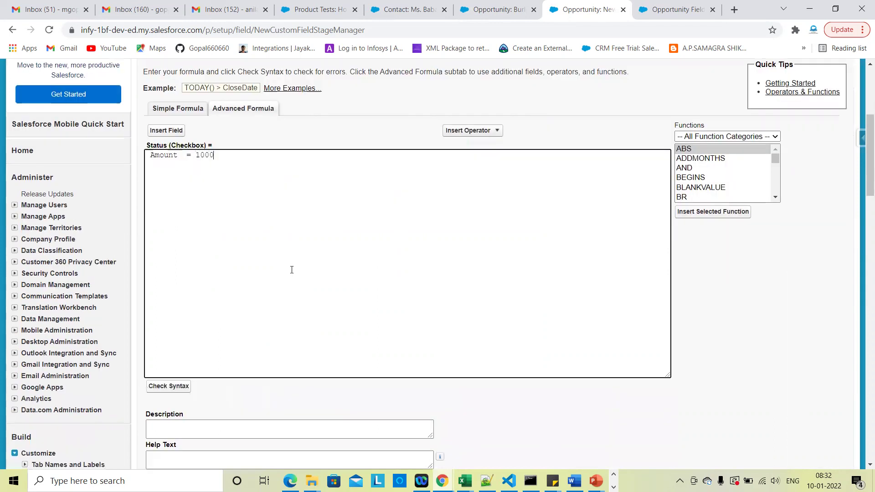
{"action": "scroll", "coordinate": [566, 340], "scroll_direction": "down", "scroll_amount": 2}
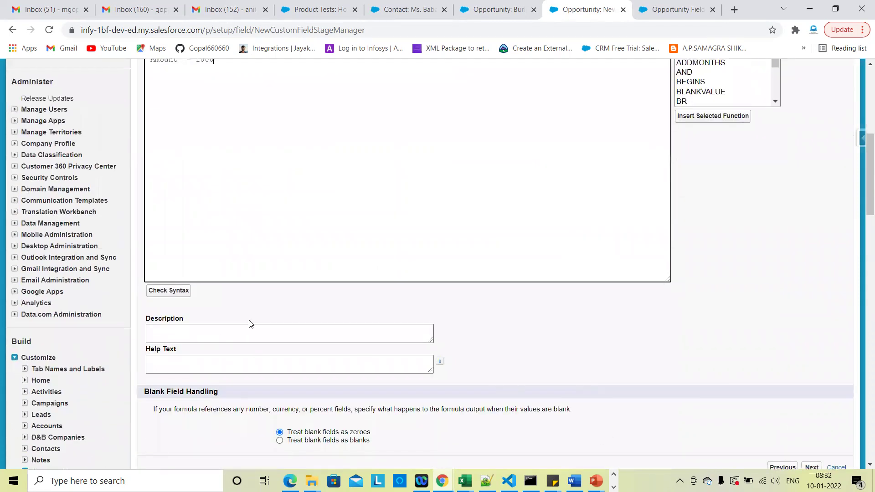
{"action": "left_click", "coordinate": [168, 291]}
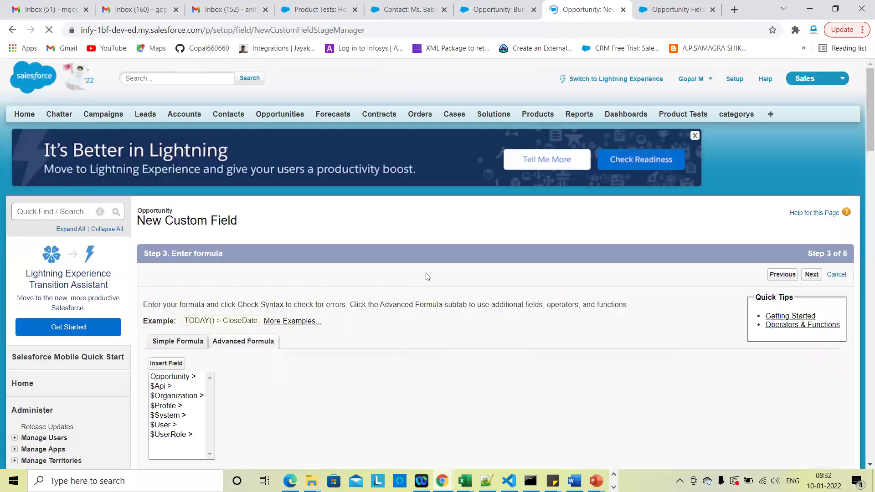
{"action": "scroll", "coordinate": [424, 275], "scroll_direction": "down", "scroll_amount": 3}
{"action": "scroll", "coordinate": [568, 336], "scroll_direction": "down", "scroll_amount": 2}
{"action": "scroll", "coordinate": [568, 336], "scroll_direction": "up", "scroll_amount": 6}
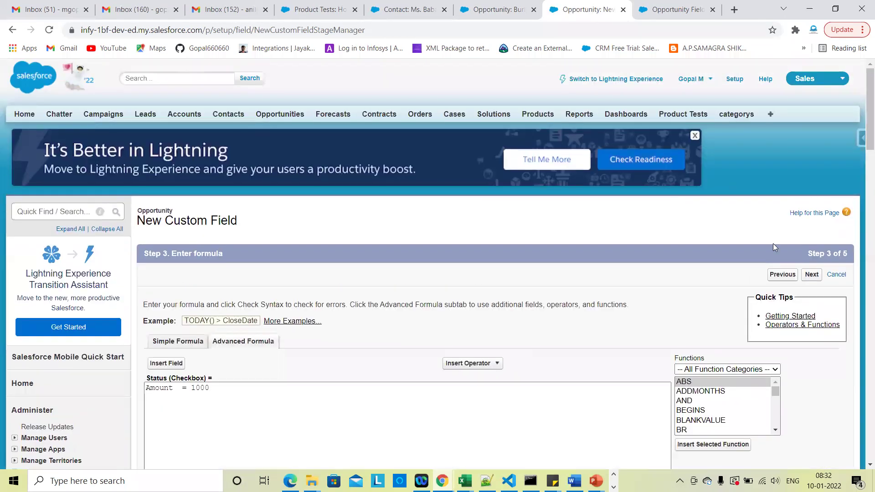
{"action": "left_click", "coordinate": [808, 276]}
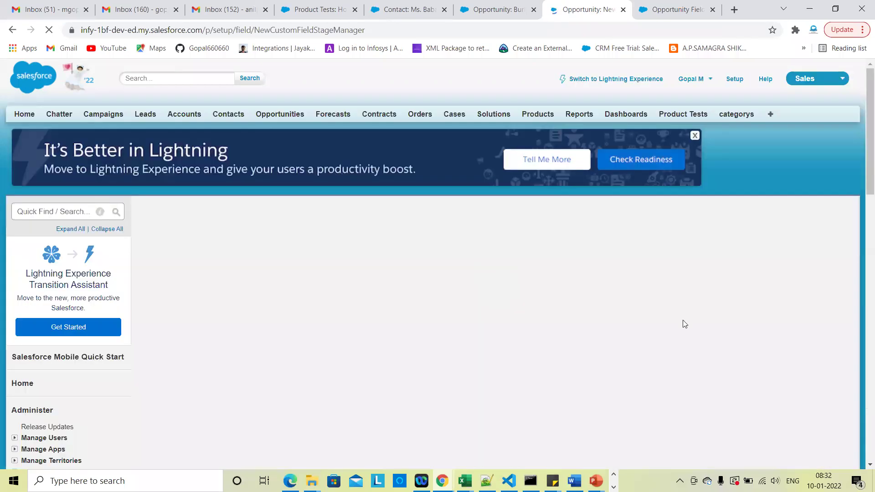
Step: Complete the field-level security settings and save the Status field on all Opportunity page layouts
{"action": "scroll", "coordinate": [683, 320], "scroll_direction": "down", "scroll_amount": 2}
{"action": "left_click", "coordinate": [642, 296]}
{"action": "left_click", "coordinate": [811, 197]}
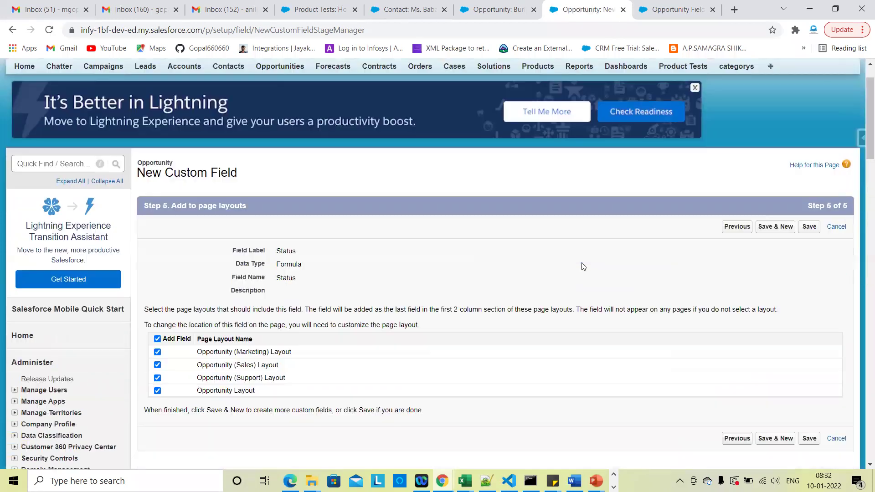
{"action": "scroll", "coordinate": [729, 205], "scroll_direction": "down", "scroll_amount": 1}
{"action": "left_click", "coordinate": [809, 223]}
Step: Reload the Burlington Textiles Weaving Plant Generator opportunity and examine its Status checkbox against the Amount
{"action": "left_click", "coordinate": [519, 6]}
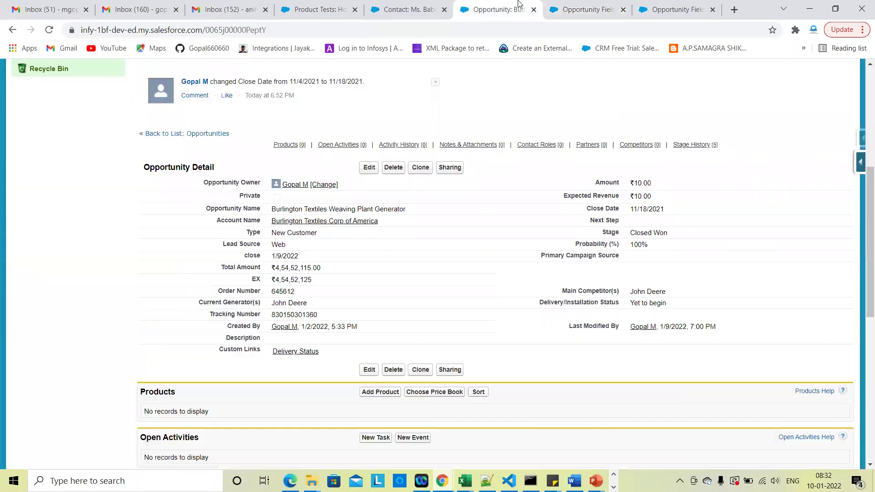
{"action": "left_click", "coordinate": [49, 29]}
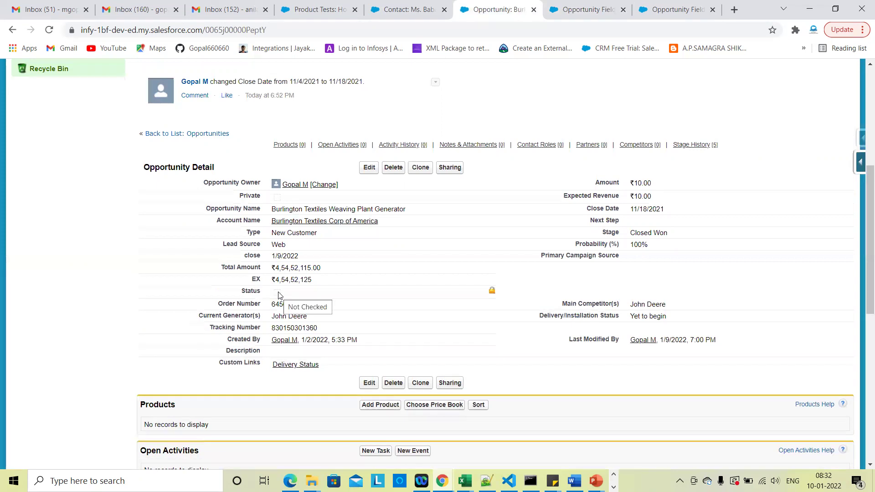
{"action": "scroll", "coordinate": [279, 295], "scroll_direction": "up", "scroll_amount": 5}
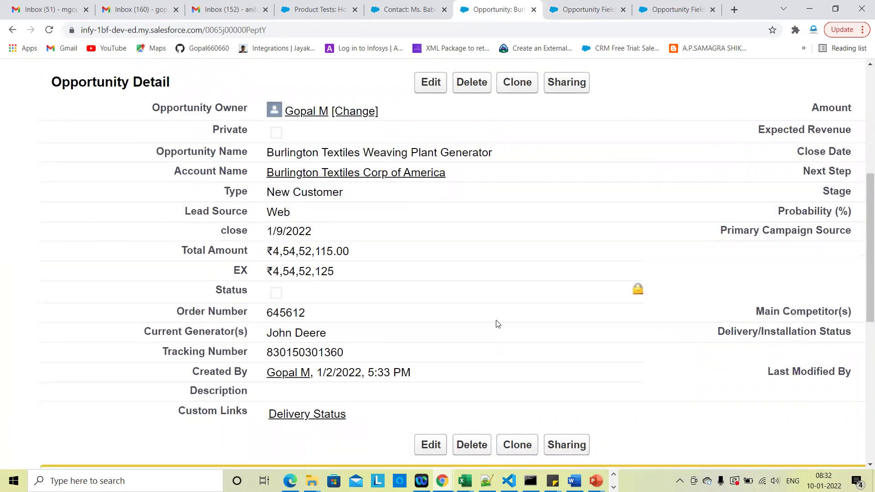
{"action": "scroll", "coordinate": [459, 256], "scroll_direction": "down", "scroll_amount": 5}
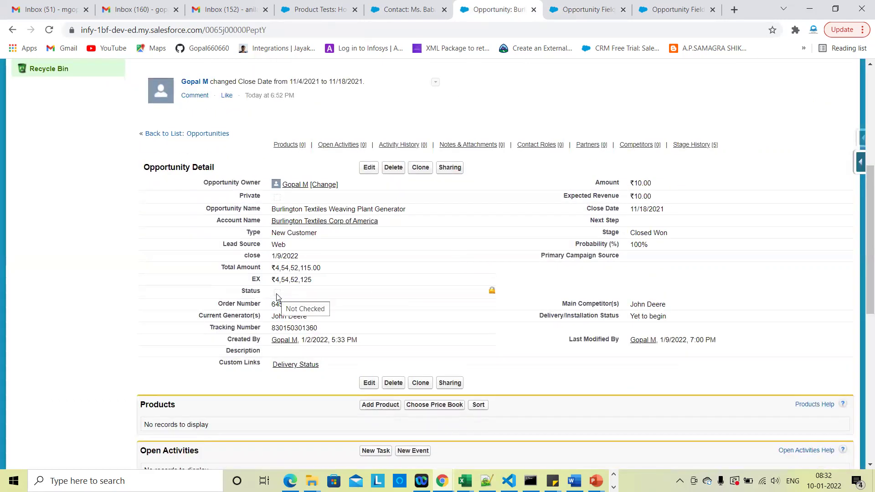
Step: Set the opportunity's Amount to 1000 and save the record
{"action": "double_click", "coordinate": [677, 184]}
{"action": "type", "text": "1000"}
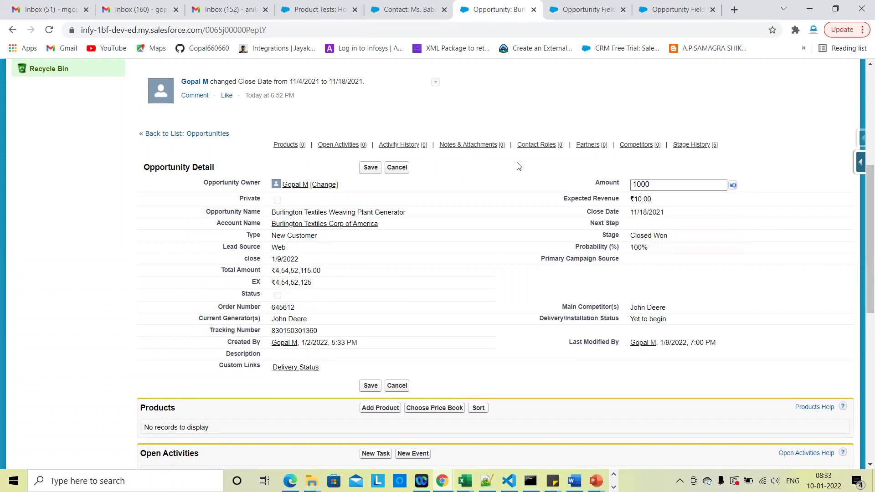
{"action": "left_click", "coordinate": [474, 165]}
{"action": "left_click", "coordinate": [371, 167]}
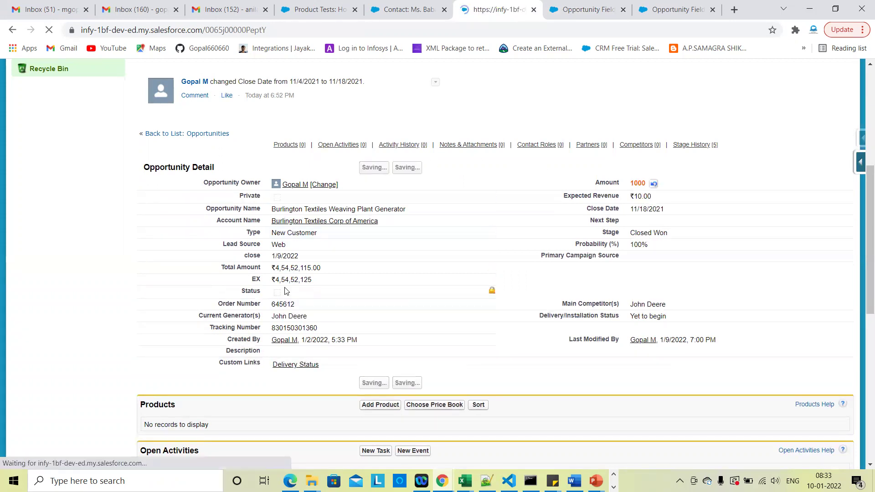
Step: Examine the opportunity's Status checkbox after the Amount change
{"action": "scroll", "coordinate": [357, 376], "scroll_direction": "down", "scroll_amount": 2}
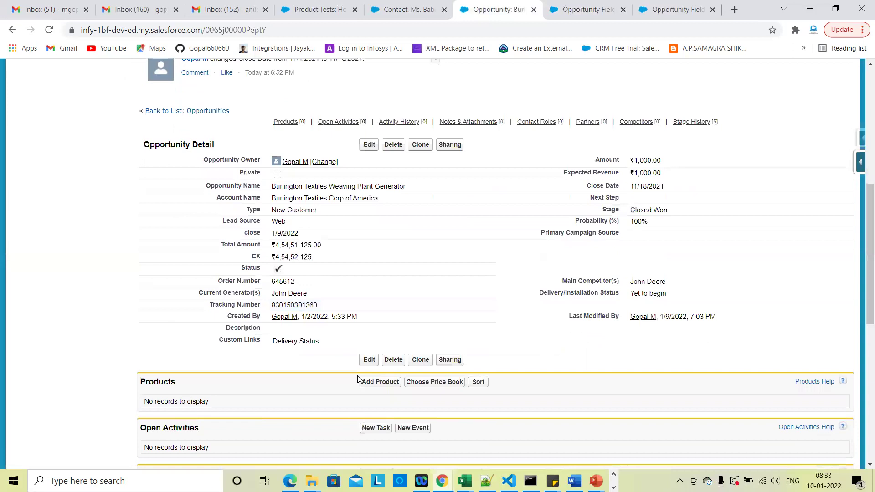
{"action": "scroll", "coordinate": [357, 376], "scroll_direction": "up", "scroll_amount": 5}
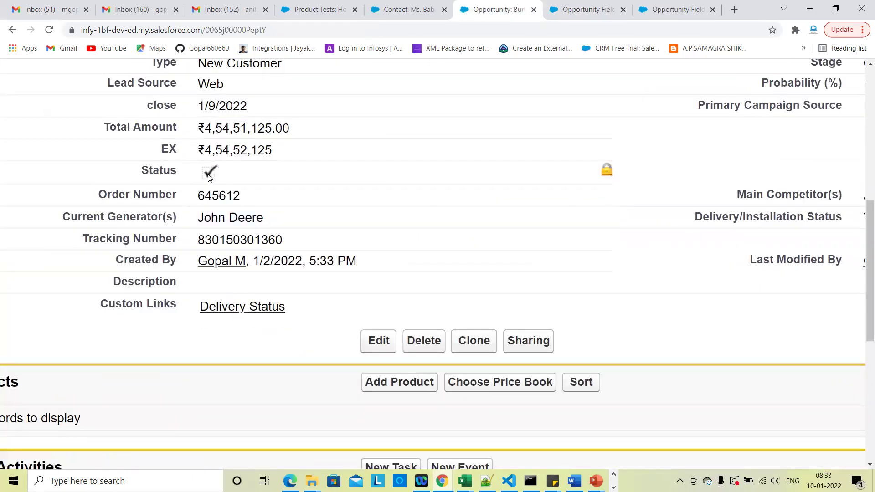
{"action": "scroll", "coordinate": [209, 177], "scroll_direction": "down", "scroll_amount": 5}
Step: Change the opportunity's Amount to 100 and save the record
{"action": "double_click", "coordinate": [667, 153]}
{"action": "key", "text": "BackSpace"}
{"action": "type", "text": "100"}
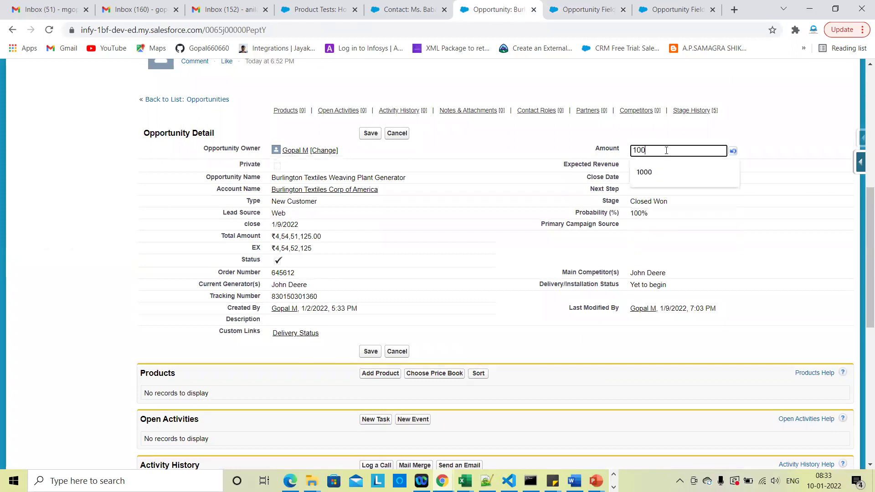
{"action": "left_click", "coordinate": [374, 136]}
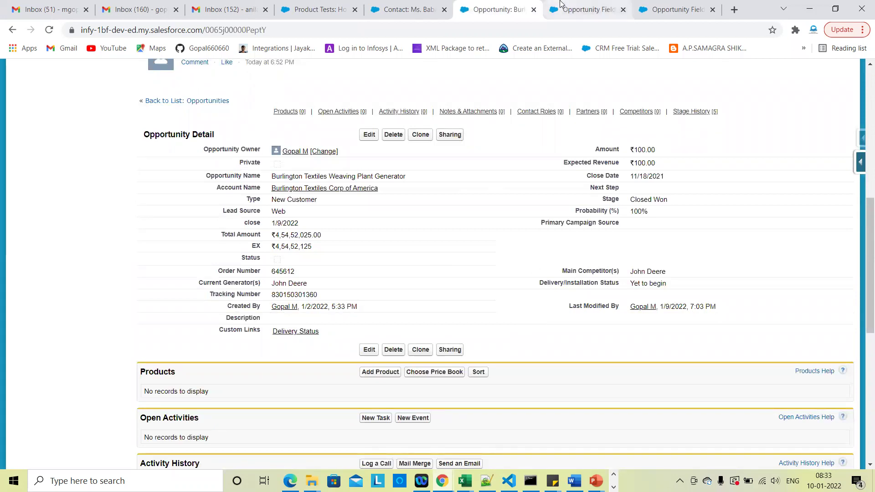
Step: Open the Opportunity field list from the record and start a new custom field
{"action": "mouse_move", "coordinate": [562, 5]}
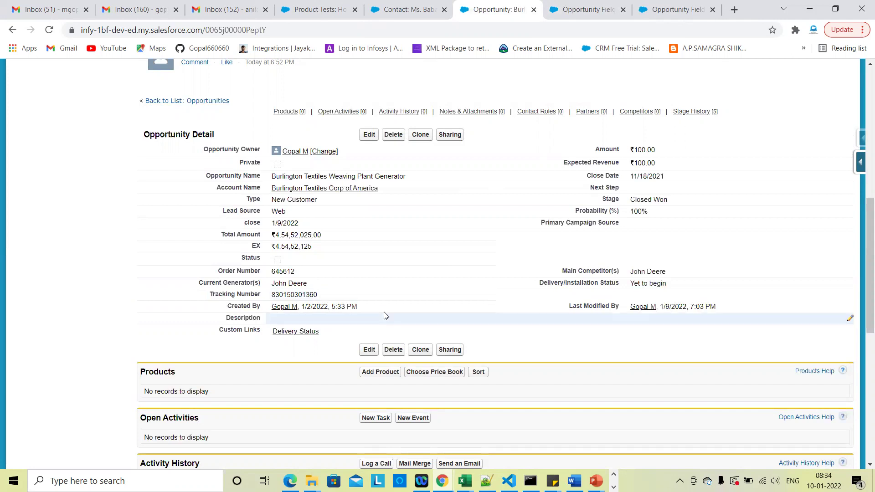
{"action": "scroll", "coordinate": [409, 272], "scroll_direction": "up", "scroll_amount": 1}
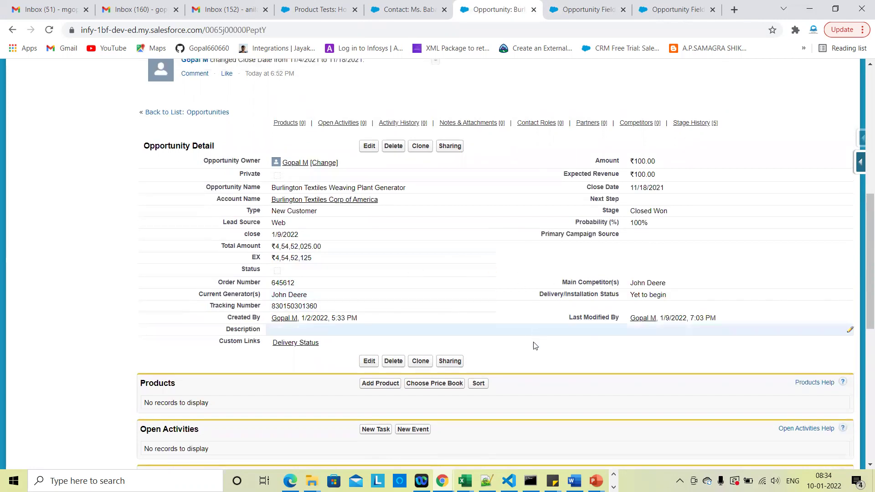
{"action": "mouse_move", "coordinate": [860, 162]}
{"action": "left_click", "coordinate": [769, 184]}
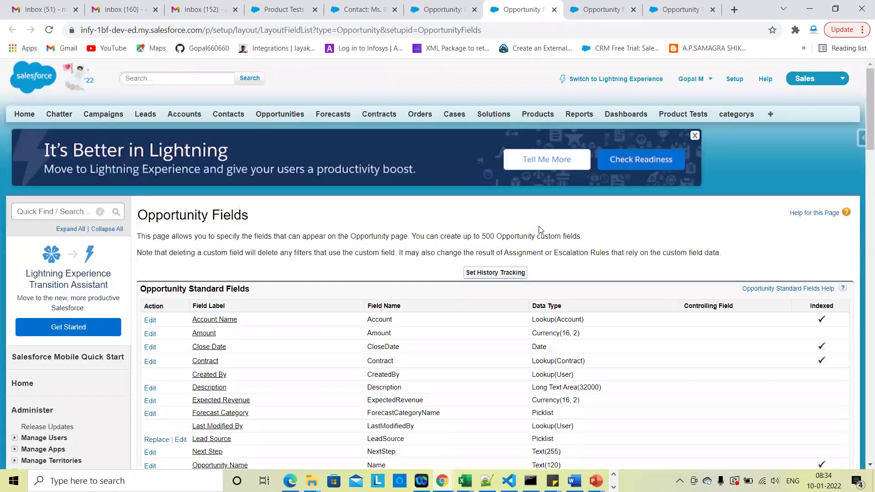
{"action": "scroll", "coordinate": [397, 297], "scroll_direction": "down", "scroll_amount": 7}
{"action": "left_click", "coordinate": [369, 273]}
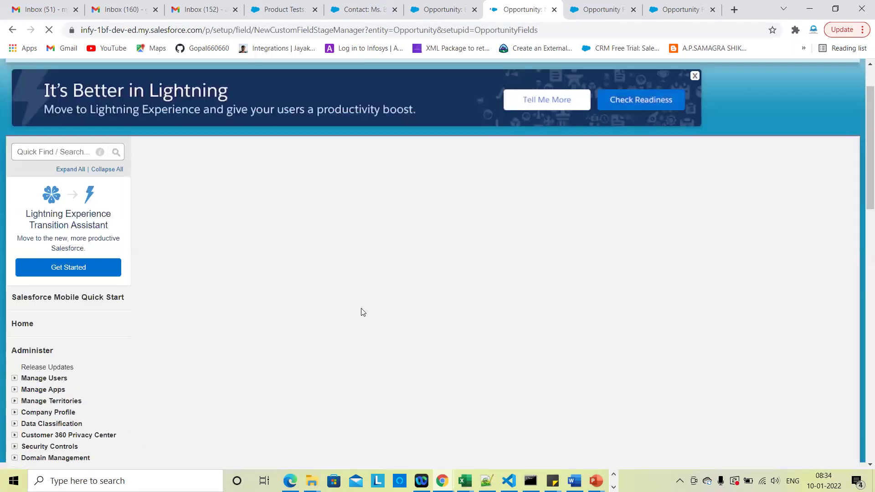
Step: Choose Percent as the new custom field's data type and continue to the field details
{"action": "scroll", "coordinate": [308, 365], "scroll_direction": "down", "scroll_amount": 2}
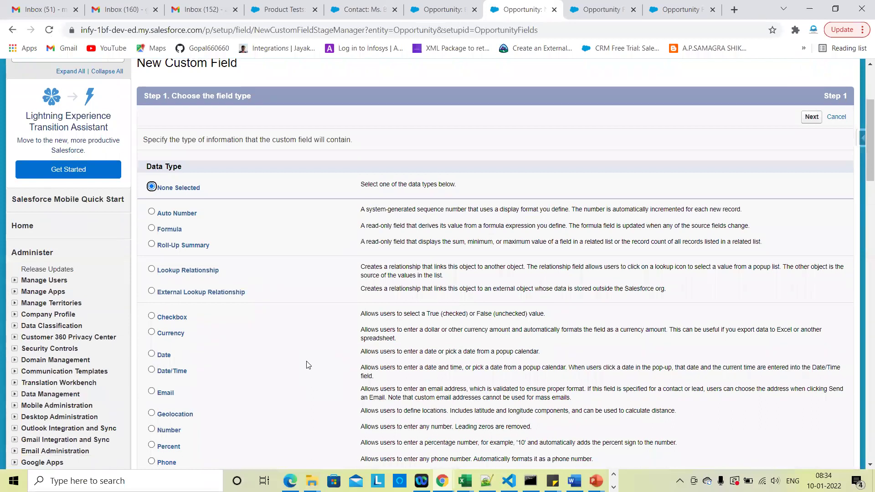
{"action": "scroll", "coordinate": [308, 363], "scroll_direction": "down", "scroll_amount": 2}
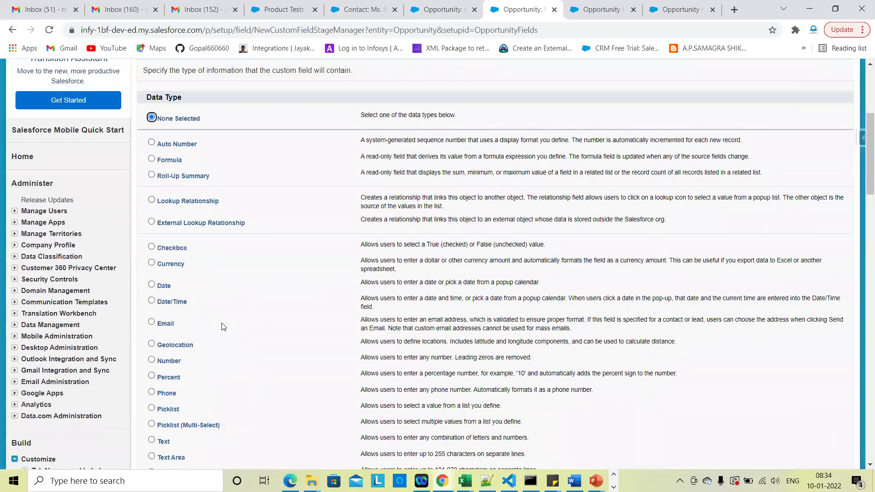
{"action": "scroll", "coordinate": [309, 336], "scroll_direction": "down", "scroll_amount": 2}
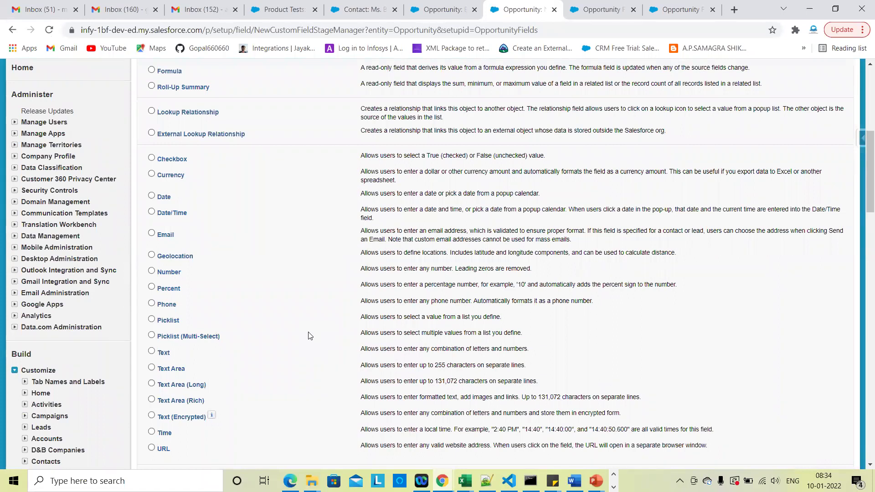
{"action": "scroll", "coordinate": [309, 336], "scroll_direction": "down", "scroll_amount": 1}
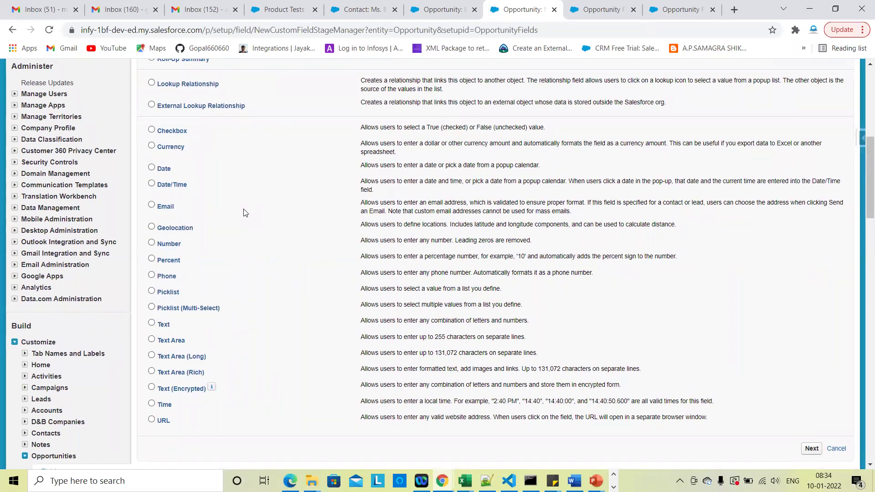
{"action": "left_click", "coordinate": [167, 260]}
{"action": "scroll", "coordinate": [405, 271], "scroll_direction": "down", "scroll_amount": 2}
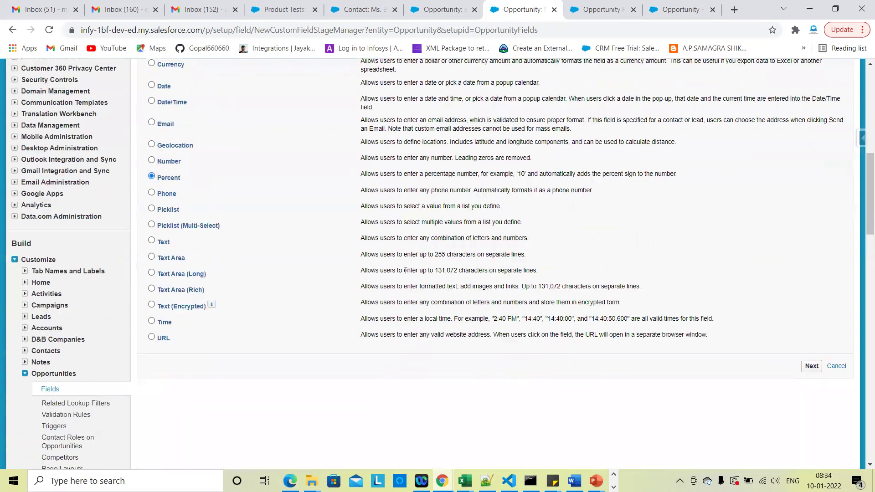
{"action": "left_click", "coordinate": [812, 364]}
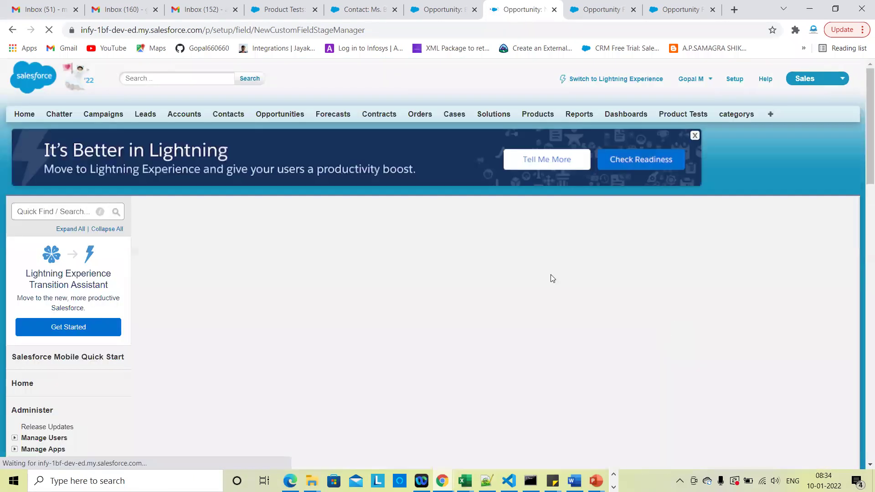
{"action": "scroll", "coordinate": [331, 199], "scroll_direction": "down", "scroll_amount": 3}
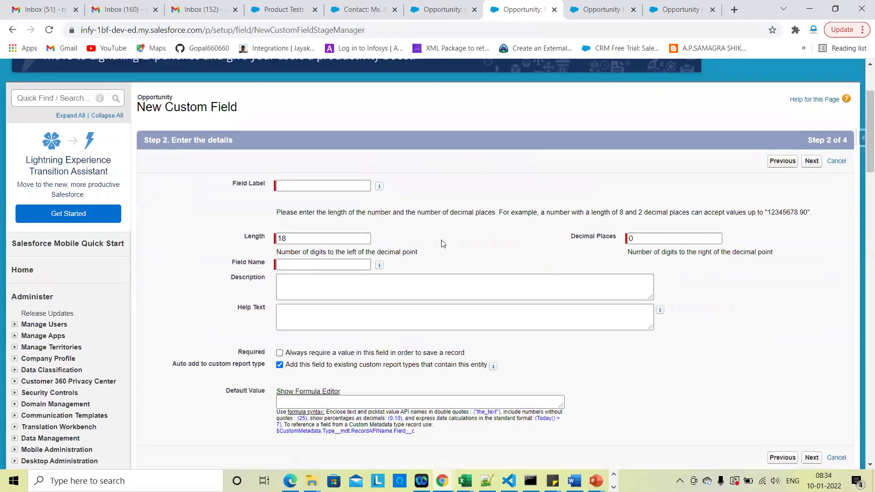
{"action": "left_click", "coordinate": [327, 186]}
{"action": "type", "text": "Doctor Number"}
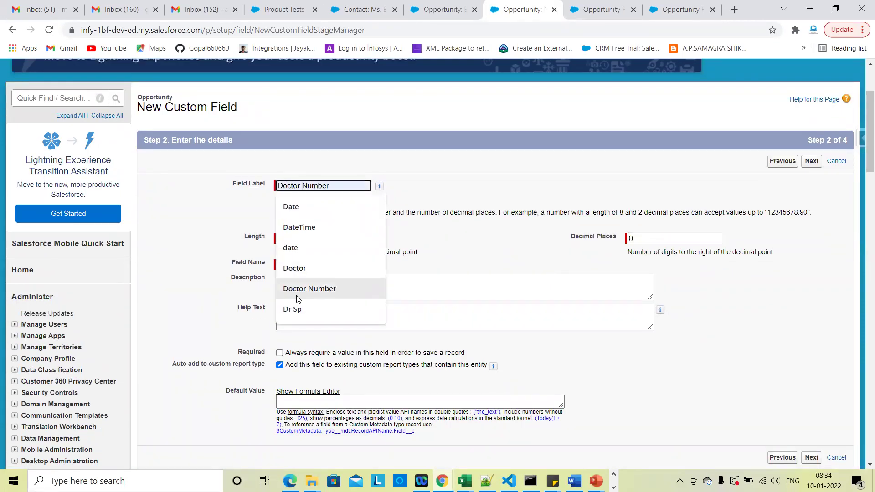
{"action": "left_click", "coordinate": [298, 290]}
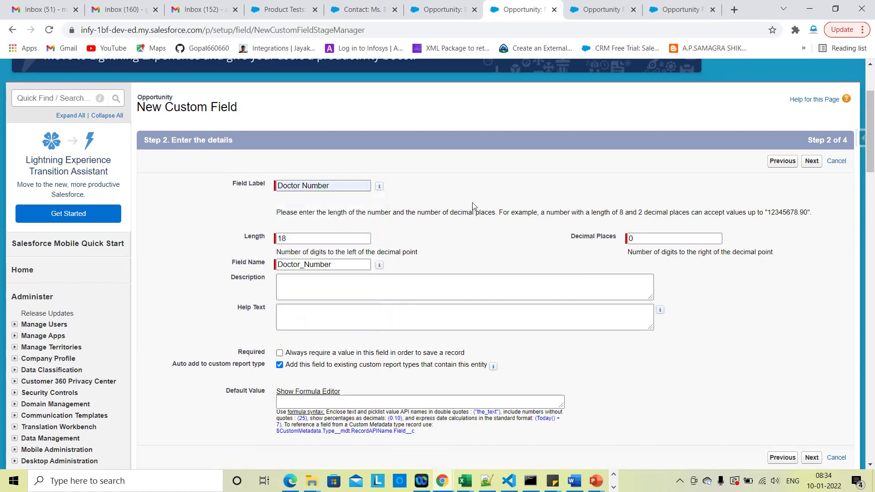
Step: Label the percent field Discount Number, regenerate its field name as Discount_Number, and continue to field-level security
{"action": "triple_click", "coordinate": [358, 190]}
{"action": "key", "text": "BackSpace"}
{"action": "type", "text": "Discount Numbe"}
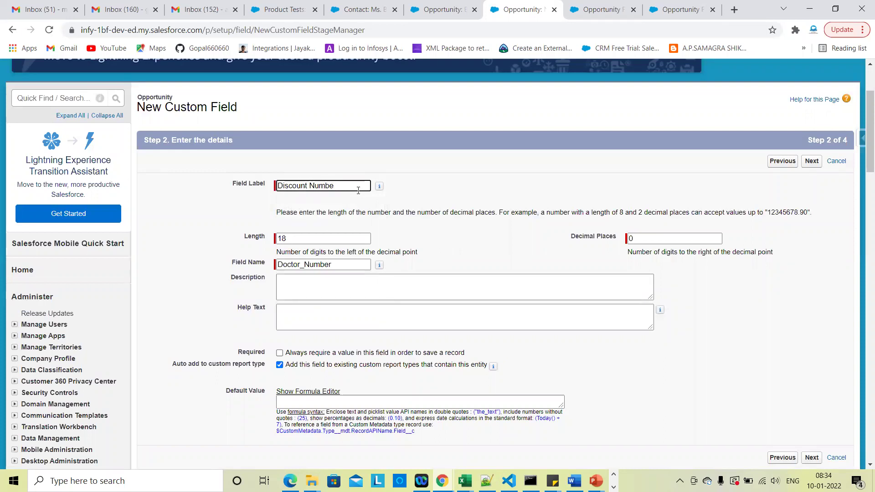
{"action": "type", "text": "rr"}
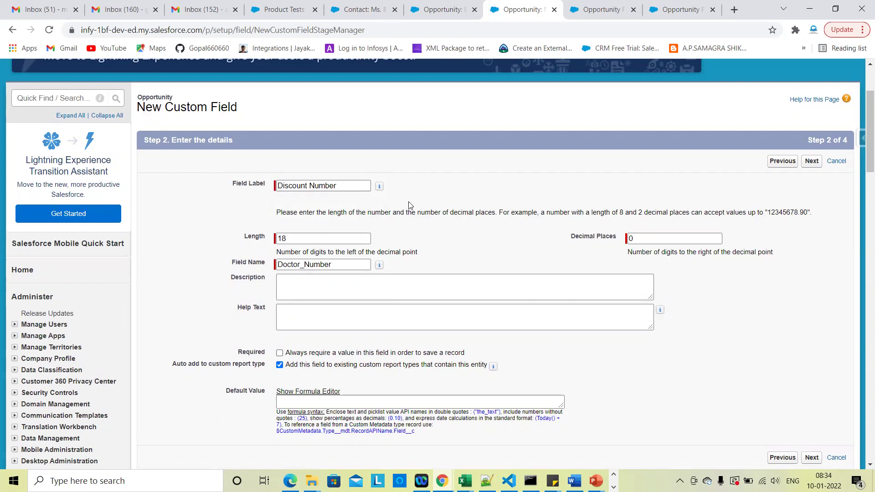
{"action": "double_click", "coordinate": [331, 263]}
{"action": "key", "text": "BackSpace"}
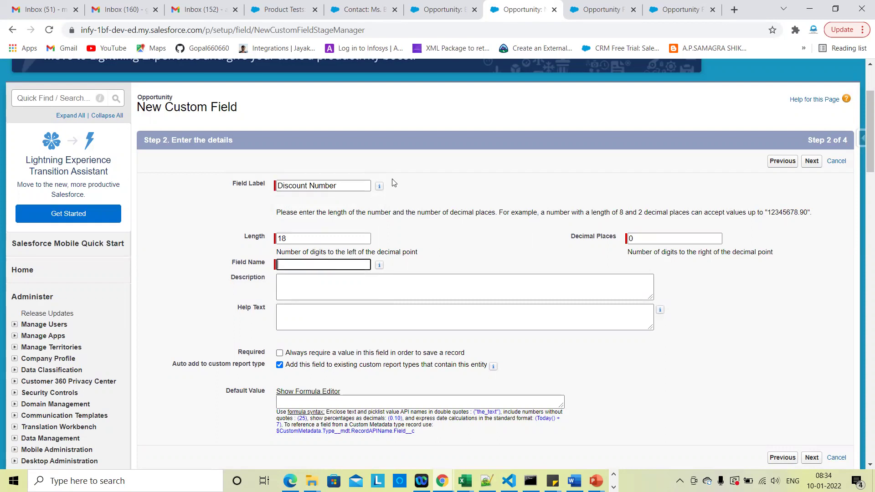
{"action": "left_click", "coordinate": [368, 186]}
{"action": "left_click", "coordinate": [330, 266]}
{"action": "left_click", "coordinate": [465, 236]}
{"action": "scroll", "coordinate": [465, 236], "scroll_direction": "down", "scroll_amount": 1}
{"action": "left_click", "coordinate": [812, 122]}
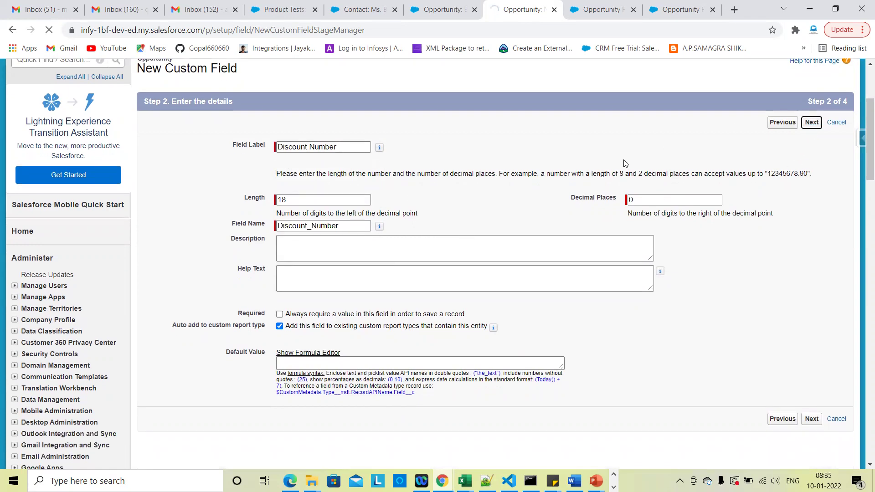
Step: Complete the field-level security settings and save the Discount Number field with all four Opportunity page layouts included
{"action": "scroll", "coordinate": [537, 232], "scroll_direction": "down", "scroll_amount": 2}
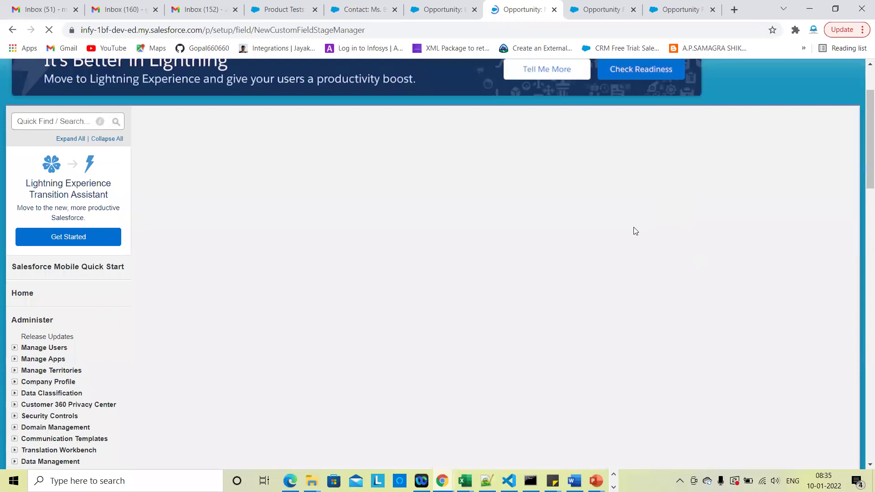
{"action": "left_click", "coordinate": [613, 283]}
{"action": "left_click", "coordinate": [748, 283]}
{"action": "left_click", "coordinate": [811, 184]}
{"action": "scroll", "coordinate": [452, 281], "scroll_direction": "down", "scroll_amount": 3}
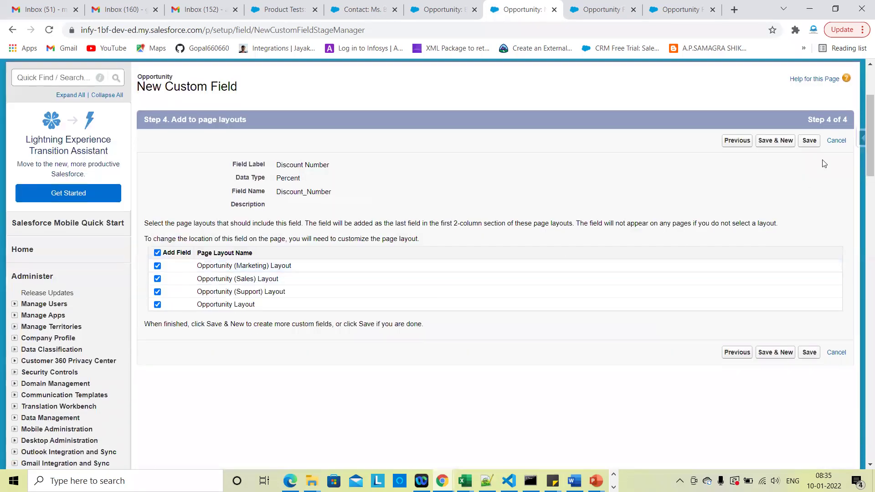
{"action": "left_click", "coordinate": [802, 145]}
Step: Reload the Burlington Textiles Weaving Plant Generator opportunity, set its Discount Number to 10, and save the record
{"action": "left_click", "coordinate": [442, 9]}
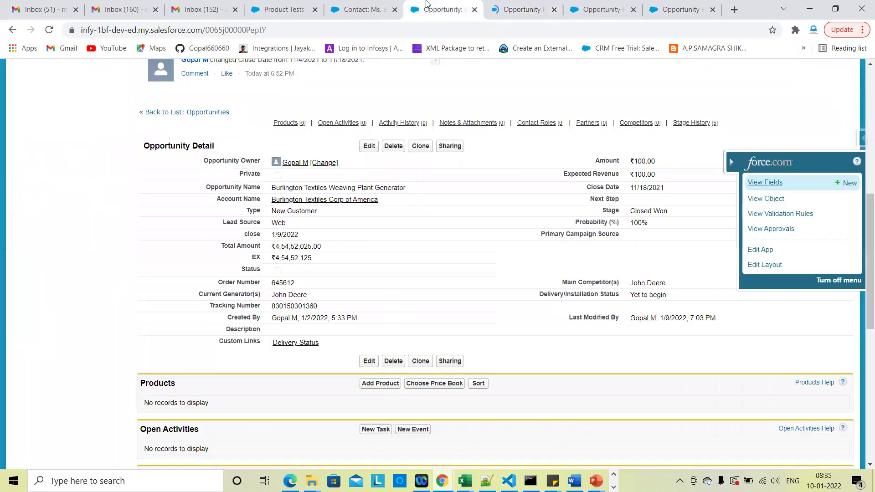
{"action": "left_click", "coordinate": [49, 30]}
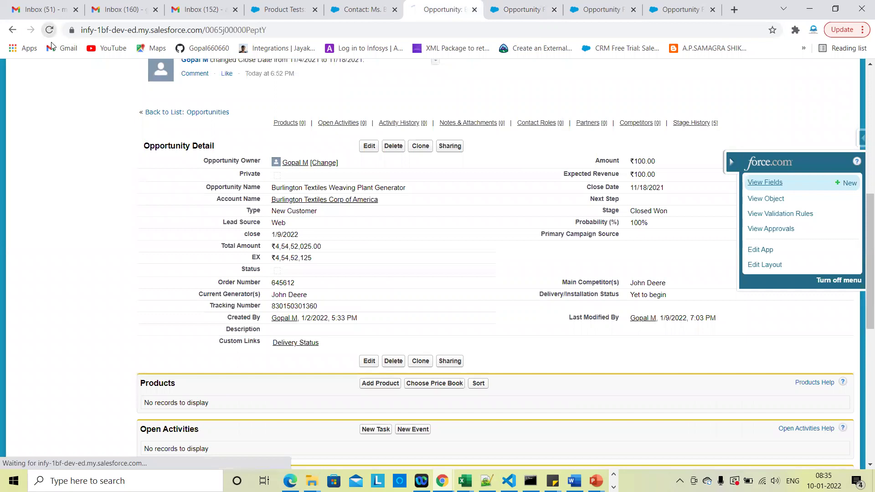
{"action": "scroll", "coordinate": [246, 292], "scroll_direction": "down", "scroll_amount": 3}
{"action": "scroll", "coordinate": [255, 205], "scroll_direction": "up", "scroll_amount": 2}
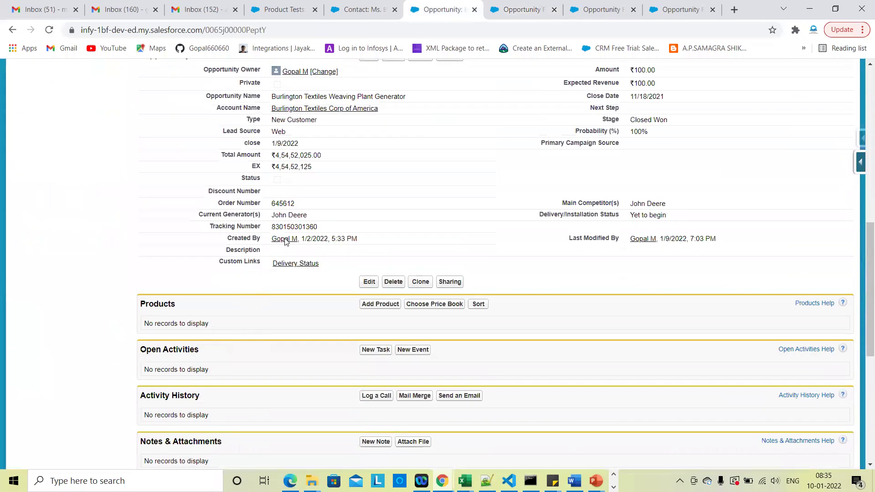
{"action": "double_click", "coordinate": [320, 192]}
{"action": "type", "text": "10"}
{"action": "left_click", "coordinate": [327, 315]}
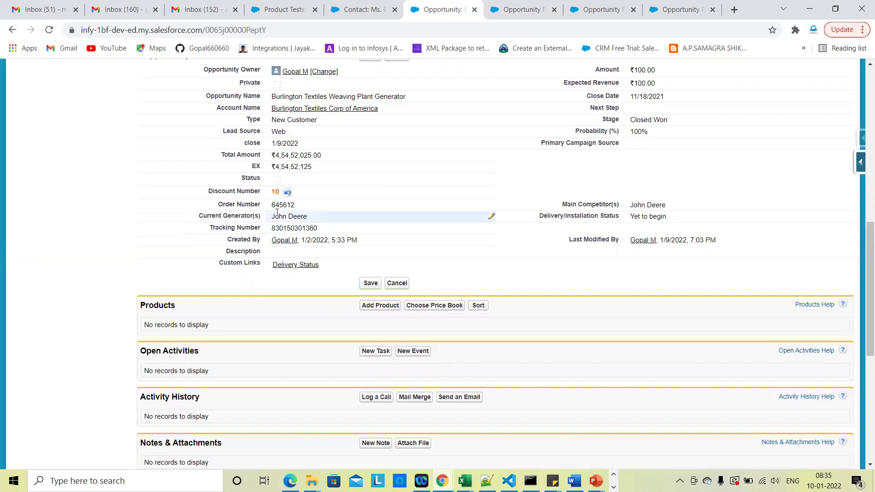
{"action": "left_click", "coordinate": [370, 283]}
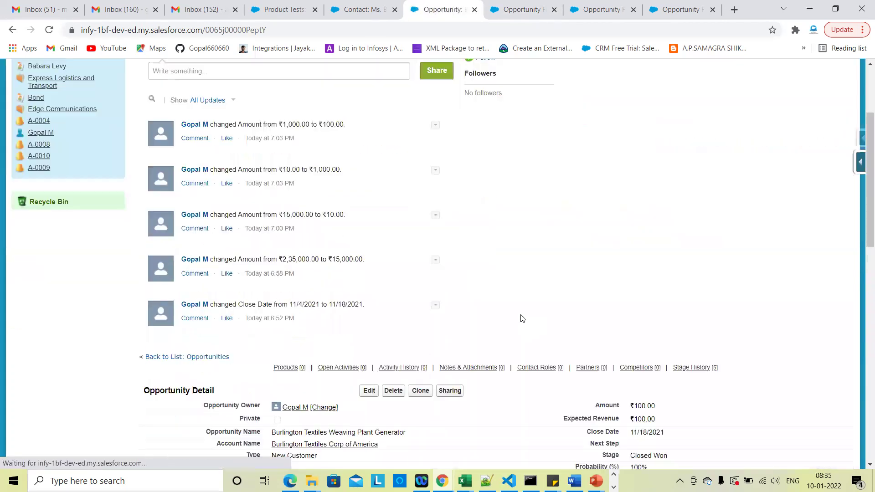
Step: Change the opportunity's Amount to 10000 and save the record
{"action": "scroll", "coordinate": [522, 318], "scroll_direction": "down", "scroll_amount": 5}
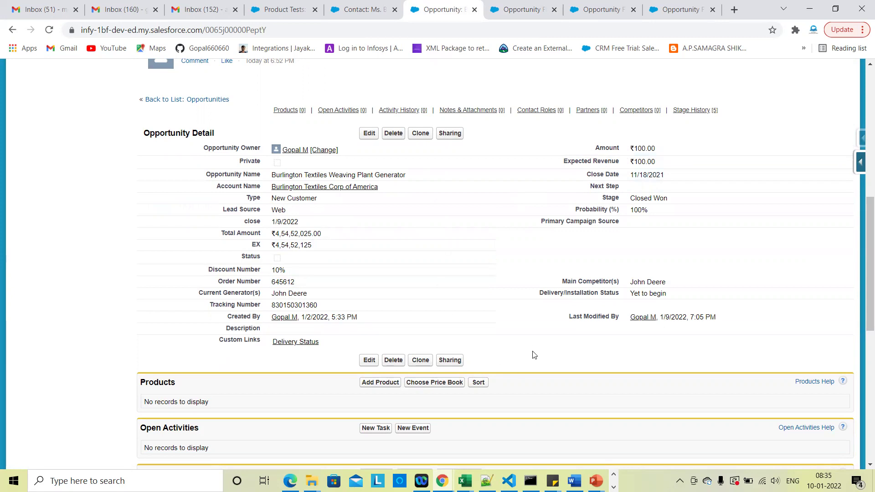
{"action": "double_click", "coordinate": [668, 154]}
{"action": "key", "text": "BackSpace"}
{"action": "type", "text": "10"}
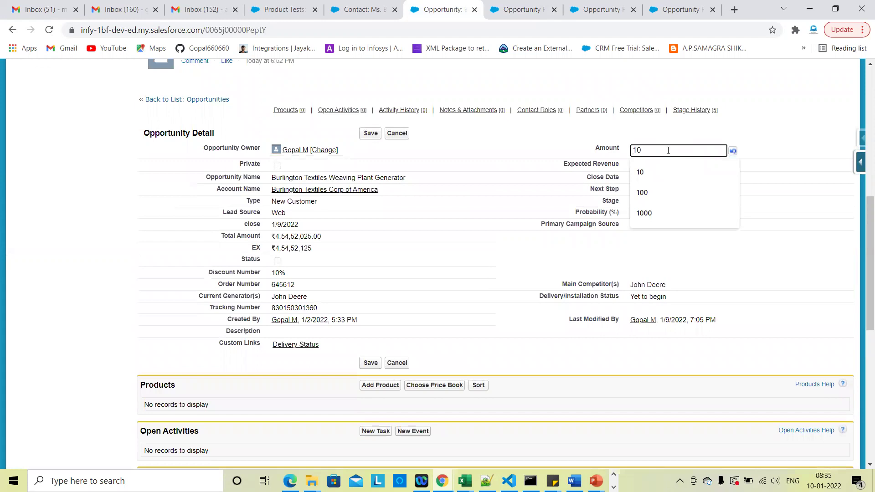
{"action": "type", "text": "000"}
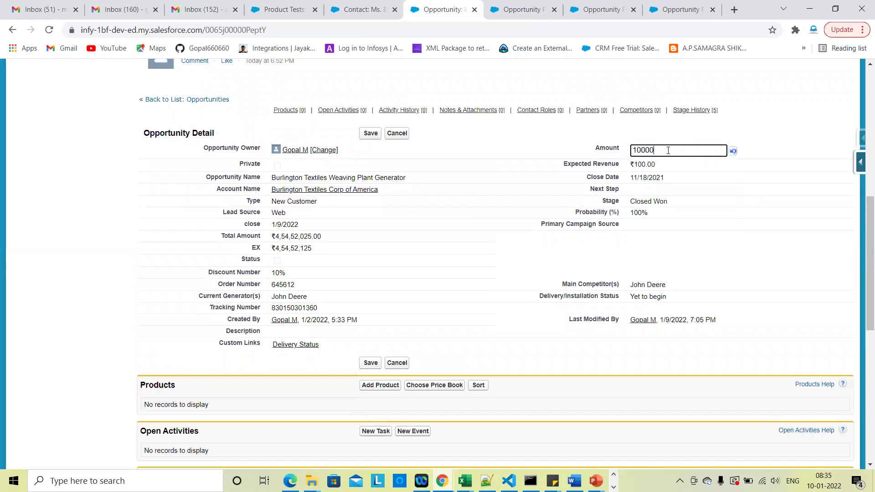
{"action": "left_click", "coordinate": [375, 135]}
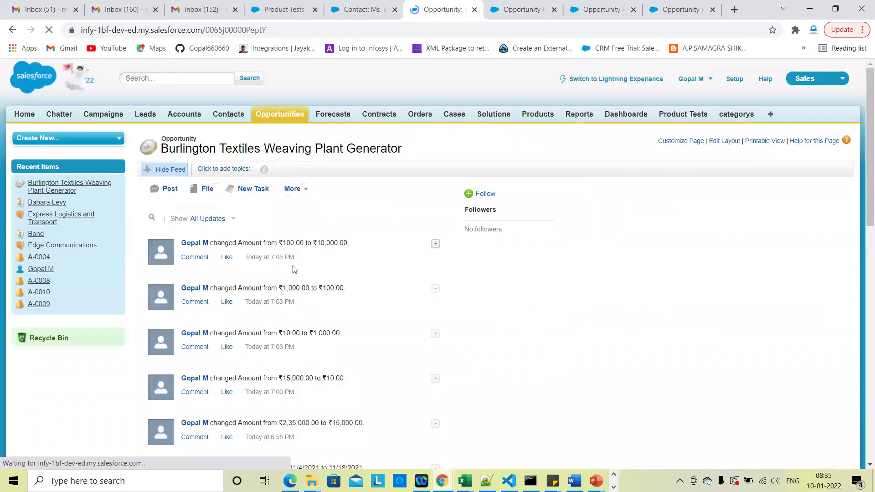
{"action": "scroll", "coordinate": [519, 332], "scroll_direction": "down", "scroll_amount": 3}
{"action": "scroll", "coordinate": [518, 332], "scroll_direction": "down", "scroll_amount": 6}
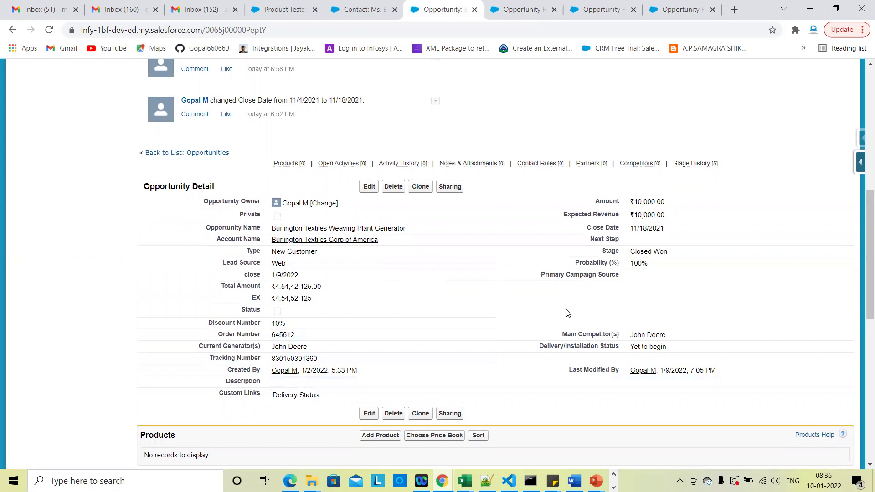
Step: Start another Opportunity custom field, choose Formula as its data type, and continue to the output type
{"action": "key", "text": "ctrl+Tab"}
{"action": "scroll", "coordinate": [609, 293], "scroll_direction": "down", "scroll_amount": 10}
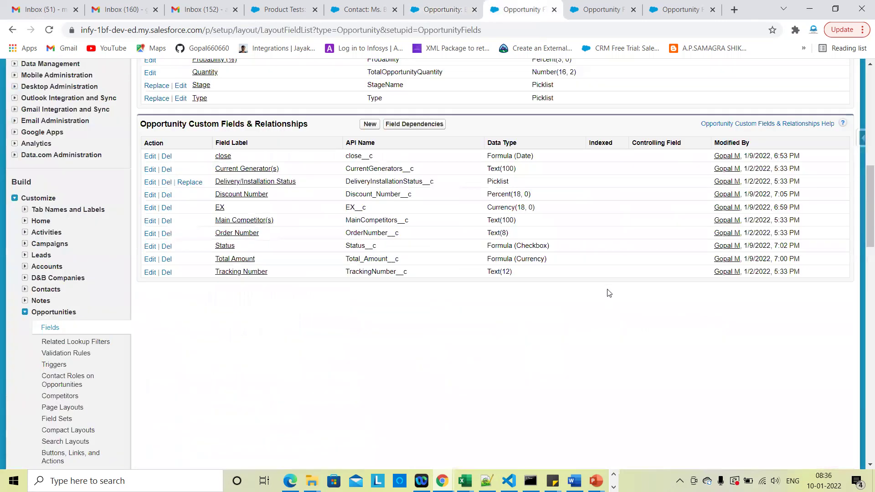
{"action": "scroll", "coordinate": [609, 293], "scroll_direction": "up", "scroll_amount": 1}
{"action": "left_click", "coordinate": [370, 141]}
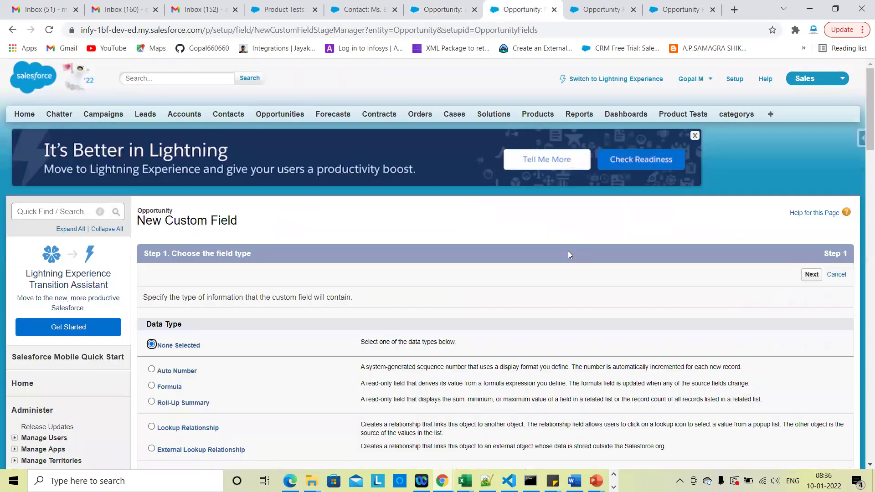
{"action": "scroll", "coordinate": [534, 279], "scroll_direction": "down", "scroll_amount": 3}
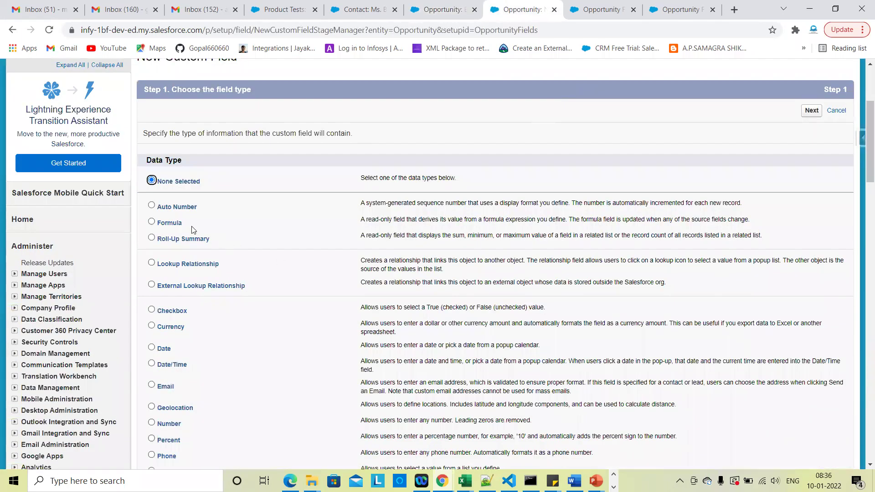
{"action": "left_click", "coordinate": [176, 224]}
{"action": "scroll", "coordinate": [859, 176], "scroll_direction": "up", "scroll_amount": 2}
{"action": "left_click", "coordinate": [808, 189]}
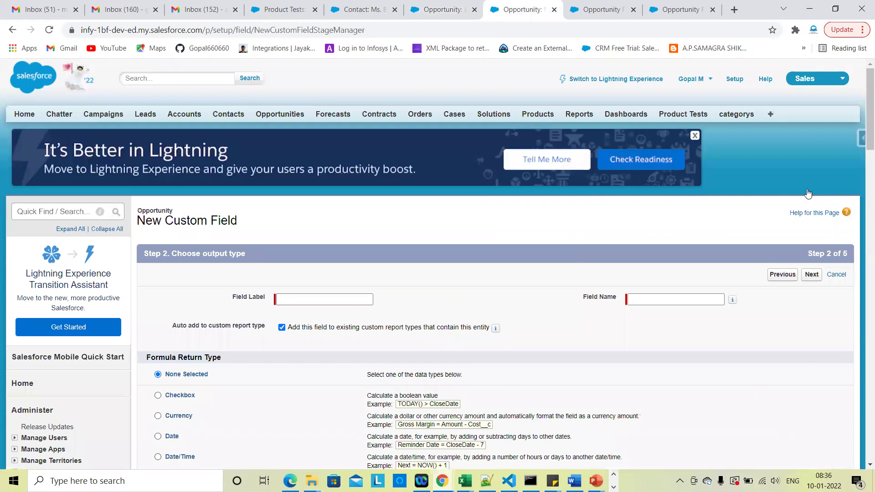
Step: Set the formula return type to Currency, label the field Discount amount, and continue to the formula entry
{"action": "scroll", "coordinate": [807, 193], "scroll_direction": "down", "scroll_amount": 3}
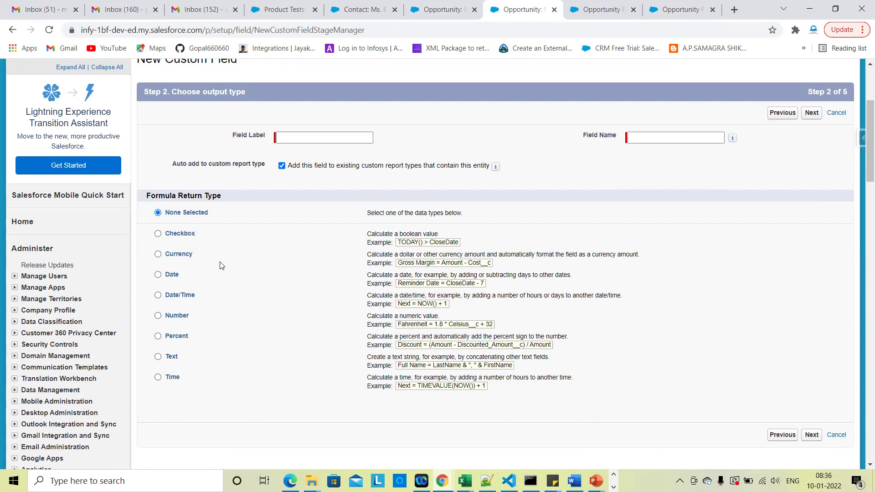
{"action": "left_click", "coordinate": [179, 258]}
{"action": "left_click", "coordinate": [335, 138]}
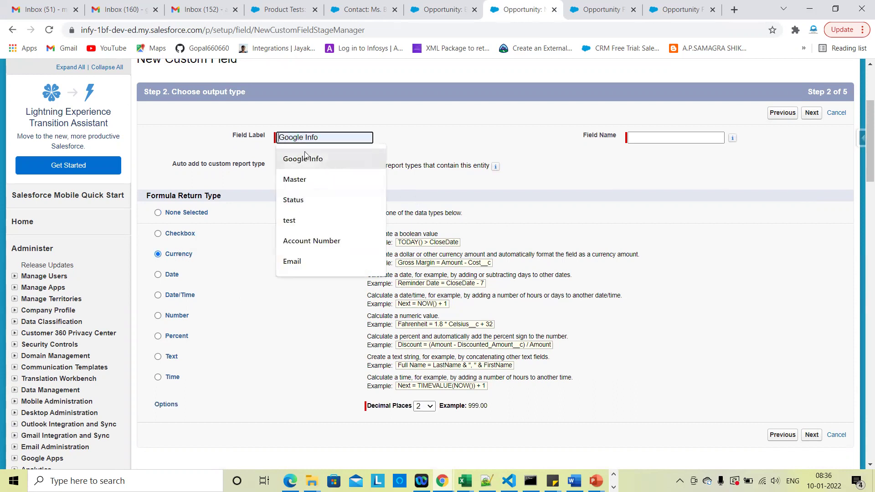
{"action": "type", "text": "D"}
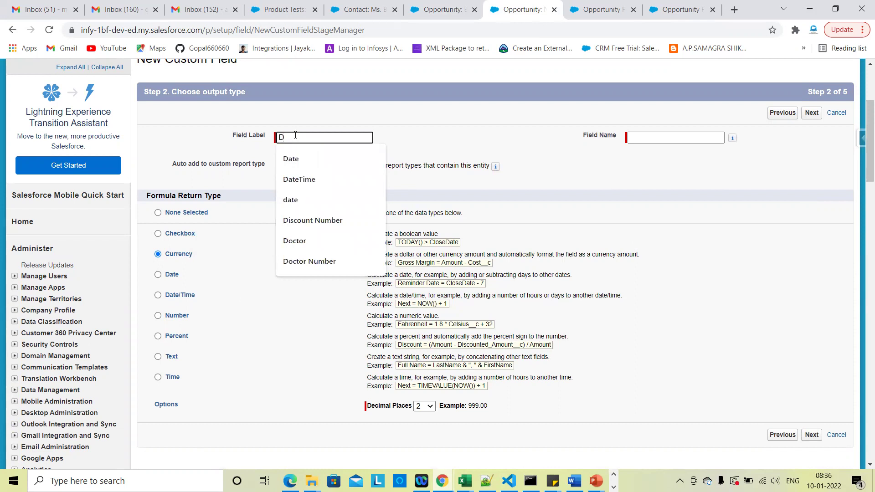
{"action": "type", "text": "i"}
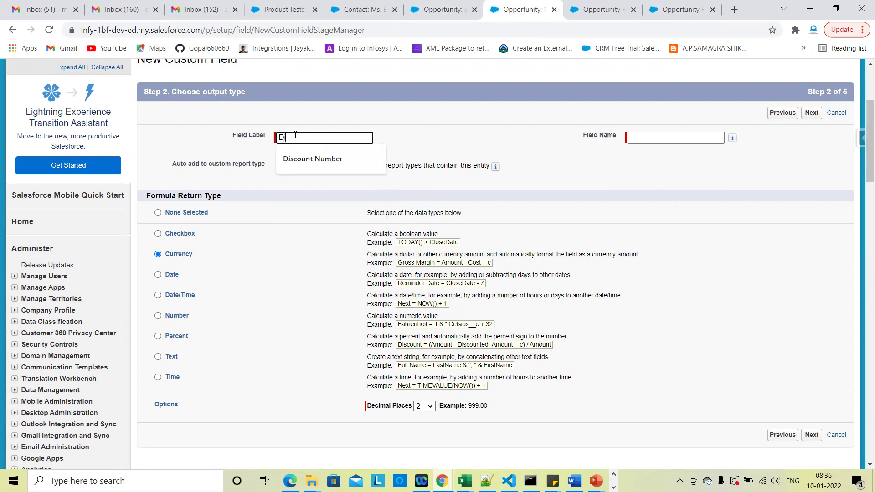
{"action": "type", "text": "scount amount"}
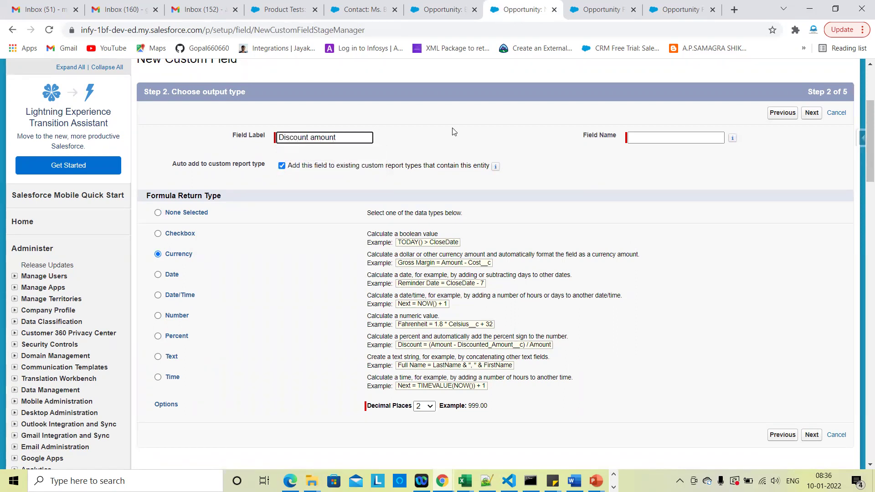
{"action": "left_click", "coordinate": [476, 131]}
{"action": "left_click", "coordinate": [819, 115]}
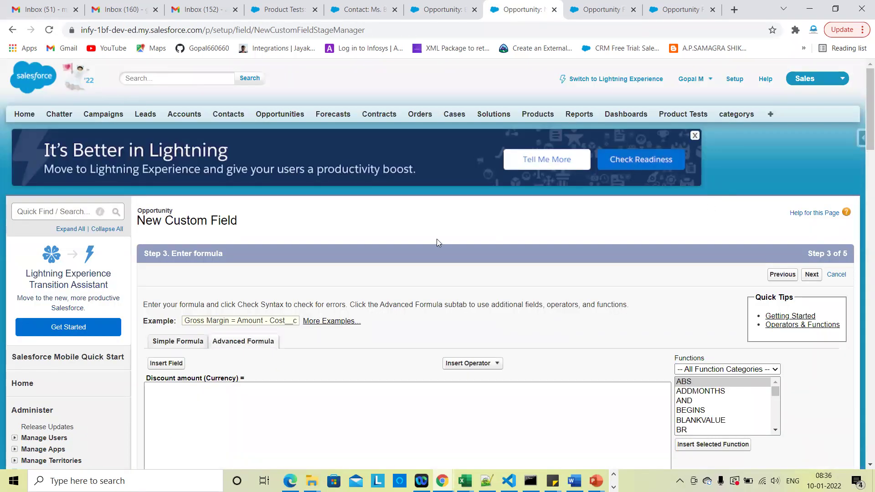
Step: Begin the Discount amount formula with the Amount field, the Multiply operator and an empty pair of parentheses
{"action": "scroll", "coordinate": [437, 239], "scroll_direction": "down", "scroll_amount": 2}
{"action": "left_click", "coordinate": [329, 300]}
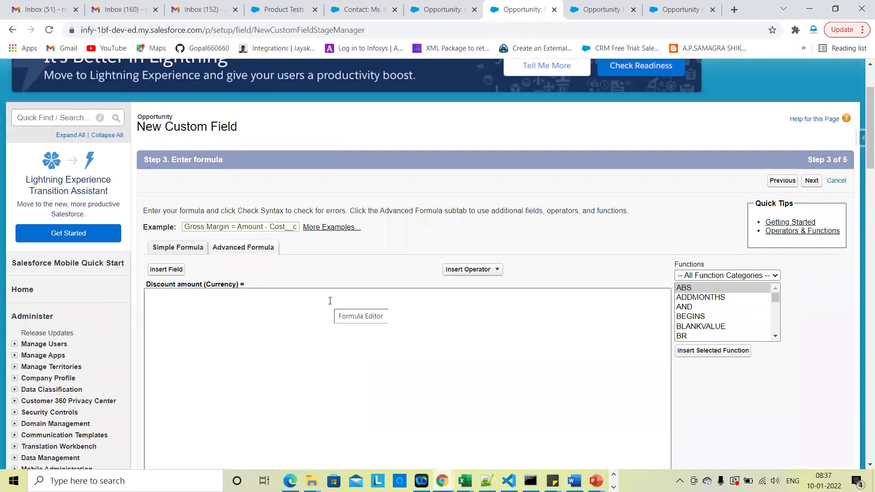
{"action": "left_click", "coordinate": [171, 273]}
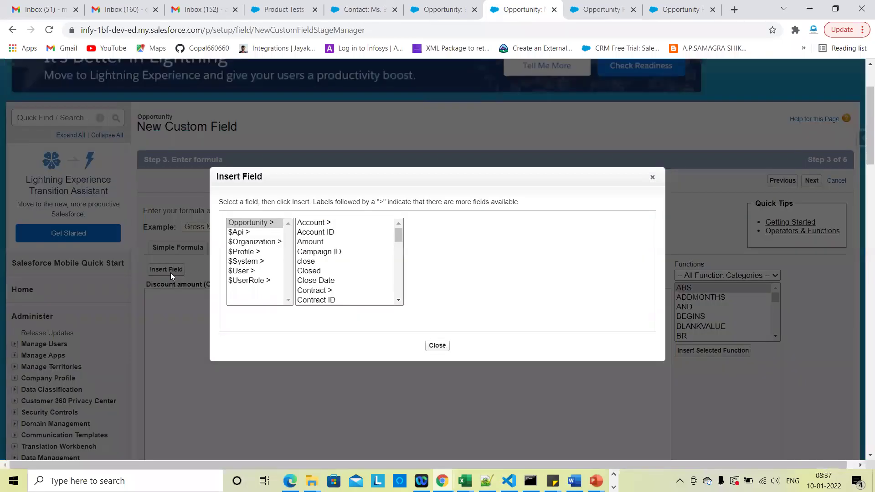
{"action": "scroll", "coordinate": [203, 320], "scroll_direction": "down", "scroll_amount": 1}
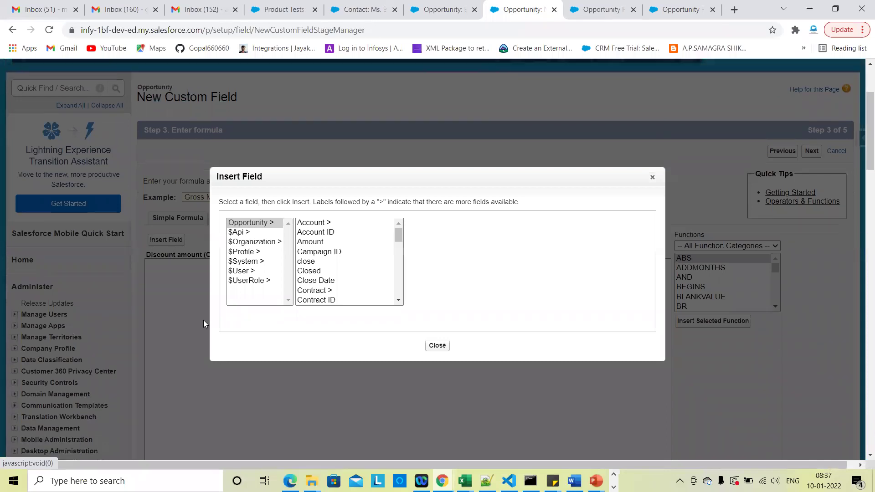
{"action": "left_click", "coordinate": [314, 244]}
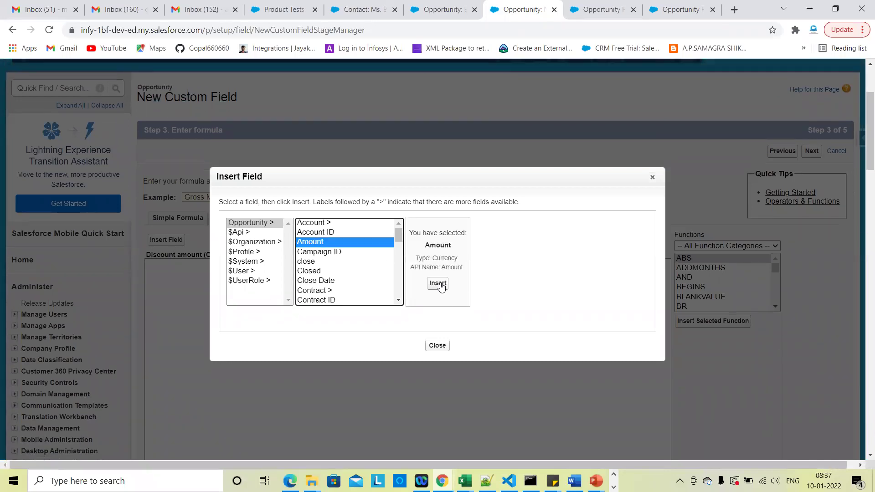
{"action": "left_click", "coordinate": [439, 286]}
{"action": "scroll", "coordinate": [404, 311], "scroll_direction": "down", "scroll_amount": 1}
{"action": "left_click", "coordinate": [471, 210]}
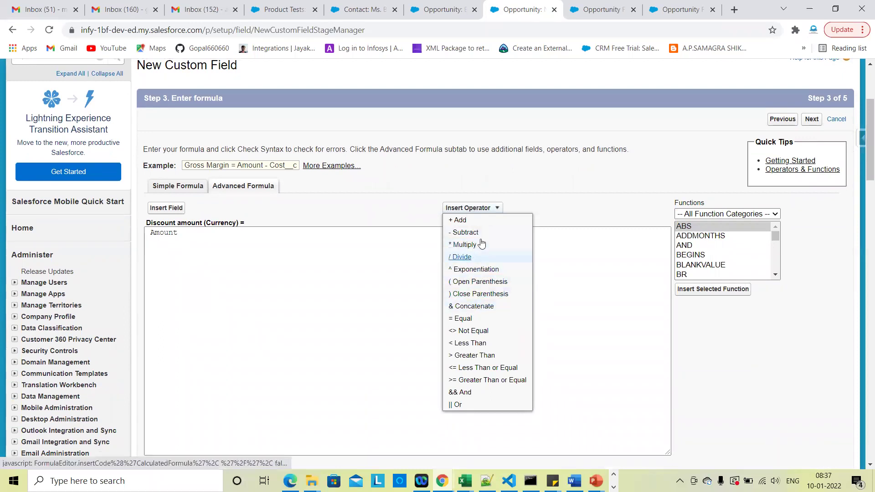
{"action": "left_click", "coordinate": [465, 246]}
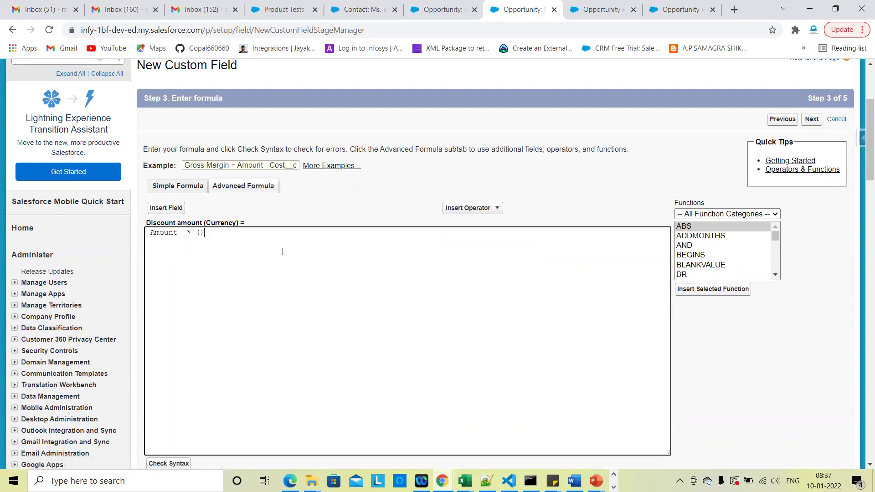
Step: Insert the Discount Number field inside the formula's parentheses and continue to field-level security
{"action": "left_click", "coordinate": [162, 208]}
{"action": "scroll", "coordinate": [333, 275], "scroll_direction": "down", "scroll_amount": 2}
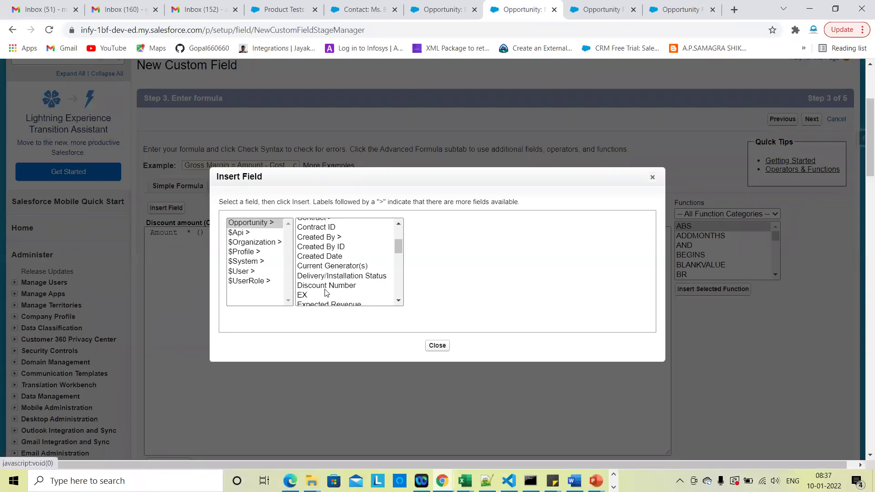
{"action": "left_click", "coordinate": [327, 286]}
{"action": "left_click", "coordinate": [455, 286]}
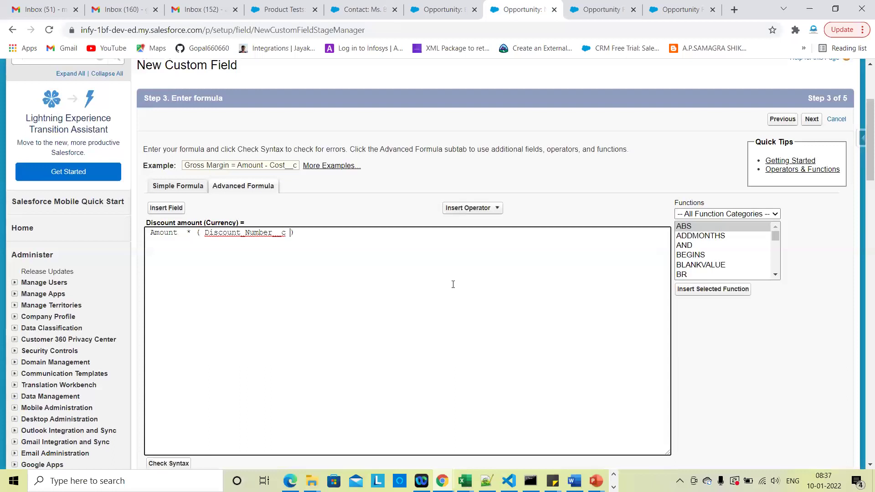
{"action": "double_click", "coordinate": [244, 234]}
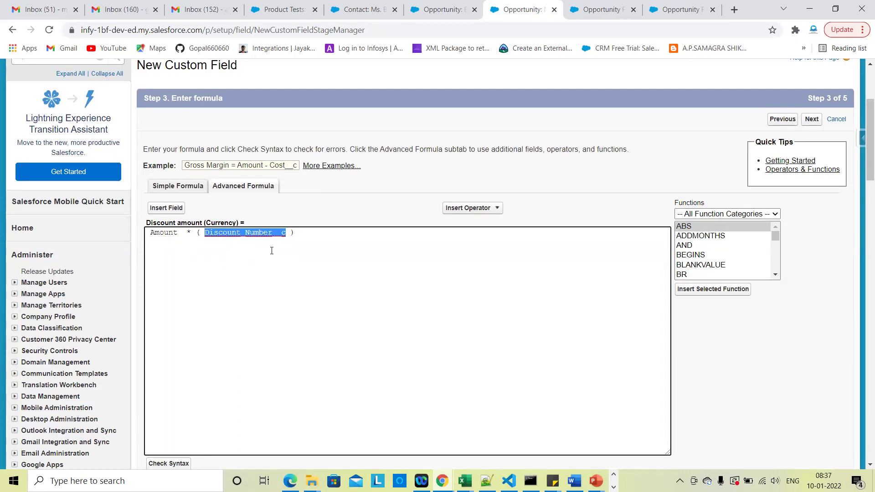
{"action": "scroll", "coordinate": [381, 313], "scroll_direction": "down", "scroll_amount": 1}
{"action": "scroll", "coordinate": [381, 312], "scroll_direction": "down", "scroll_amount": 3}
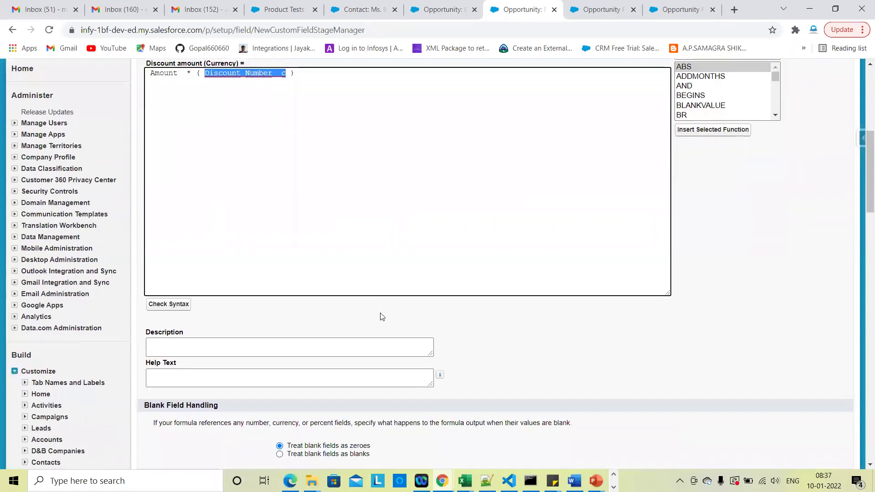
{"action": "scroll", "coordinate": [637, 303], "scroll_direction": "up", "scroll_amount": 5}
{"action": "left_click", "coordinate": [812, 177]}
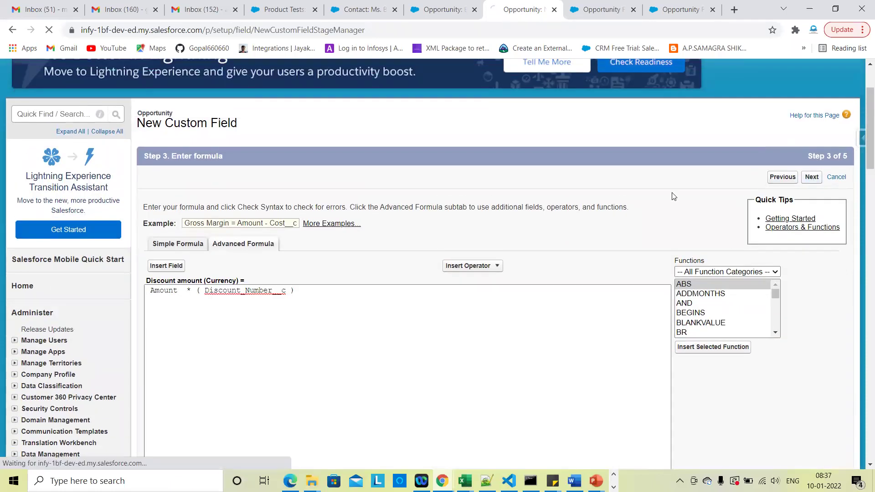
Step: Make the Discount amount field visible to all profiles and save it with all four Opportunity page layouts included
{"action": "scroll", "coordinate": [553, 246], "scroll_direction": "down", "scroll_amount": 1}
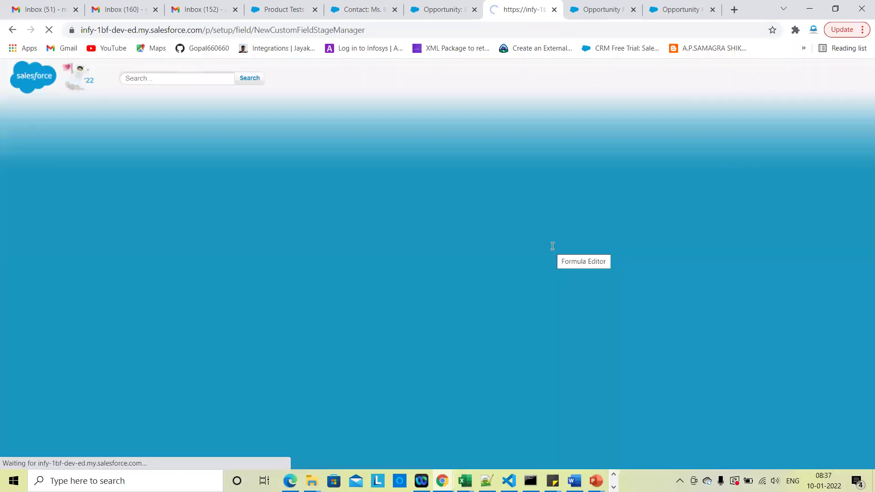
{"action": "scroll", "coordinate": [646, 255], "scroll_direction": "down", "scroll_amount": 3}
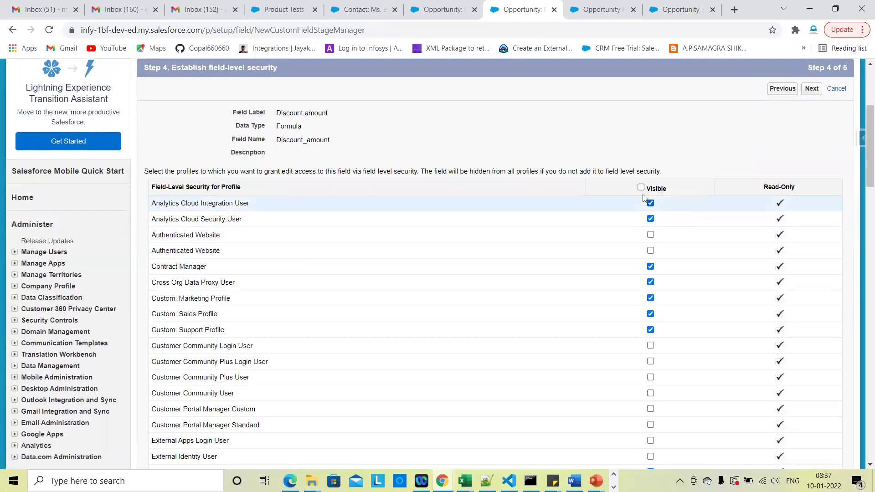
{"action": "left_click", "coordinate": [812, 88]}
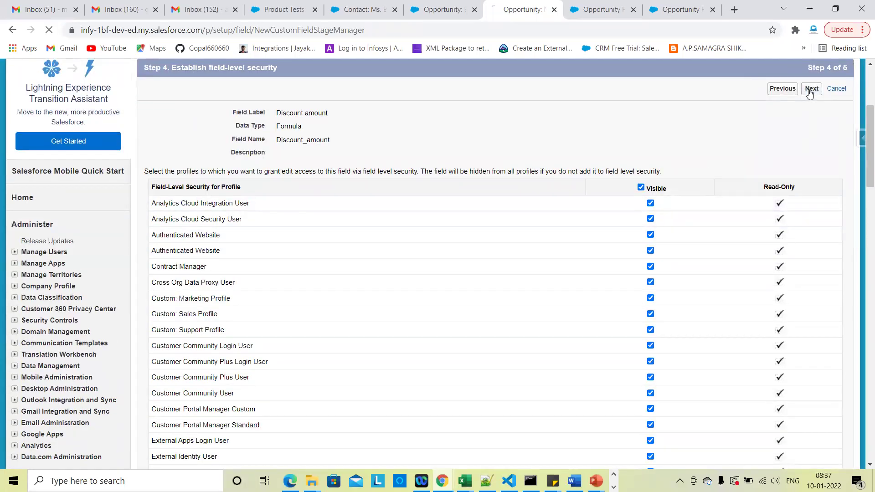
{"action": "scroll", "coordinate": [526, 206], "scroll_direction": "down", "scroll_amount": 1}
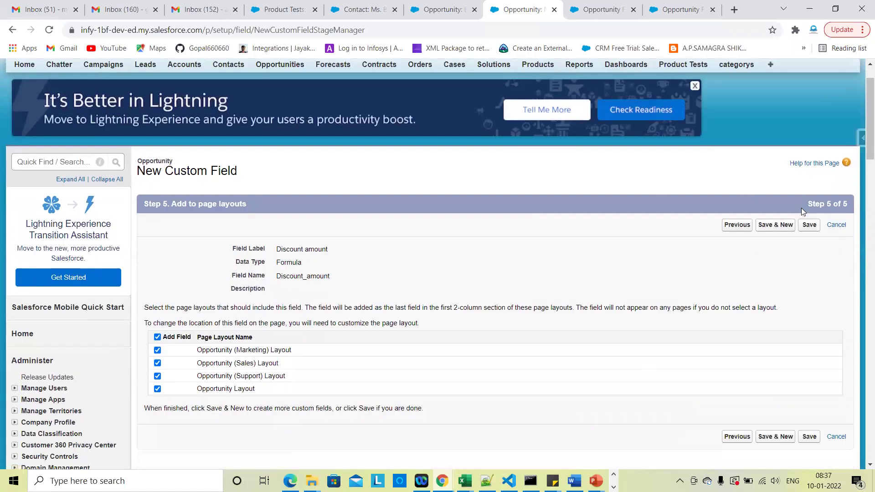
{"action": "left_click", "coordinate": [809, 225]}
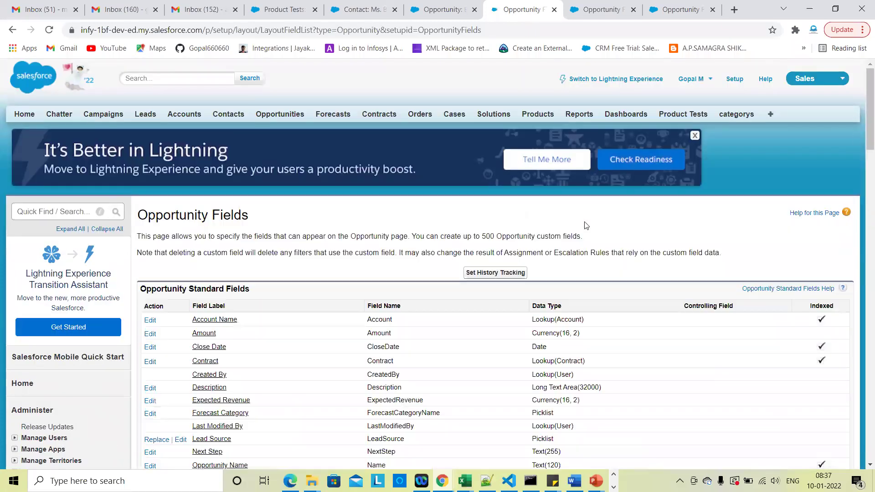
Step: Reload the Burlington Textiles Weaving Plant Generator opportunity and examine its Discount amount against the Amount and Discount Number
{"action": "left_click", "coordinate": [442, 9]}
{"action": "left_click", "coordinate": [49, 30]}
{"action": "scroll", "coordinate": [95, 354], "scroll_direction": "down", "scroll_amount": 1}
{"action": "key", "text": "ctrl+plus"}
{"action": "key", "text": "ctrl+plus"}
{"action": "key", "text": "ctrl+plus"}
{"action": "key", "text": "ctrl+minus"}
{"action": "key", "text": "ctrl+minus"}
{"action": "key", "text": "ctrl+minus"}
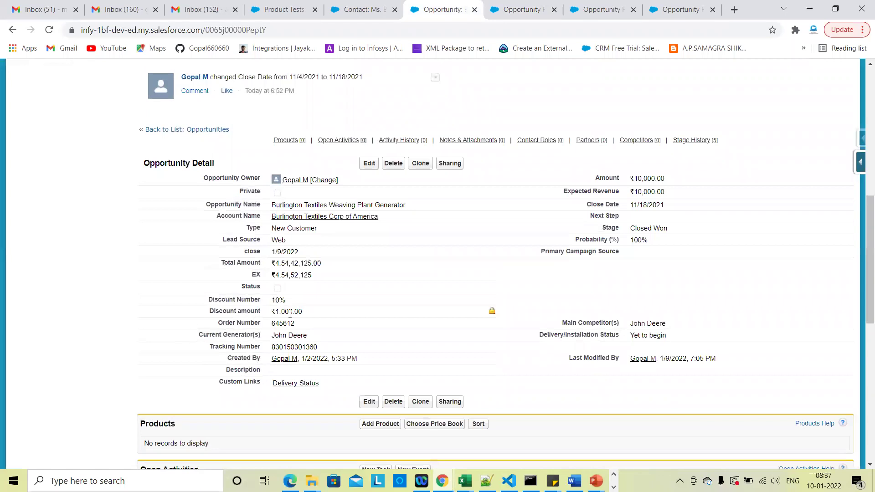
{"action": "triple_click", "coordinate": [255, 312]}
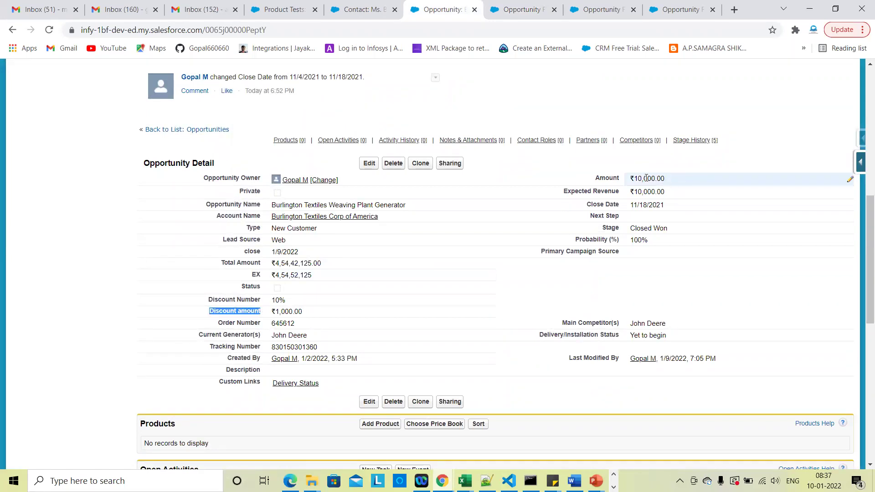
{"action": "left_click_drag", "start_coordinate": [491, 312], "coordinate": [279, 312]}
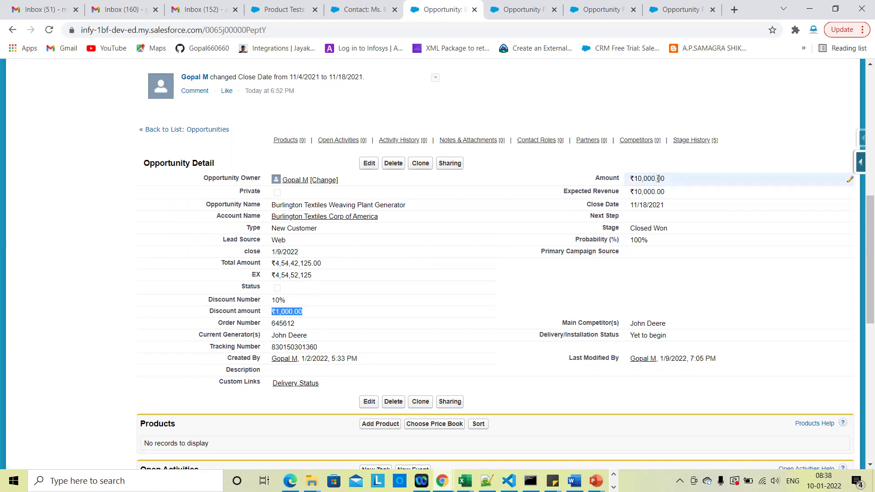
Step: Change the opportunity's Amount to 25000, save the record, and check its Discount amount
{"action": "double_click", "coordinate": [707, 180]}
{"action": "key", "text": "BackSpace"}
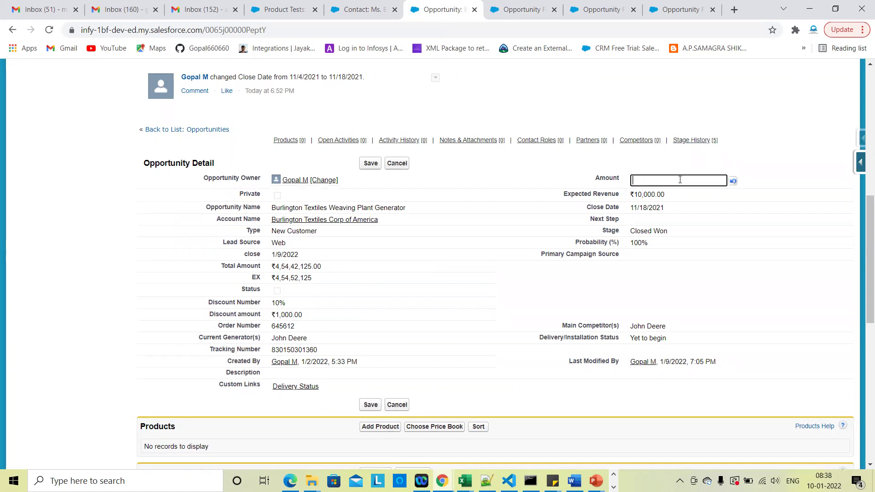
{"action": "type", "text": "25000"}
{"action": "left_click", "coordinate": [371, 163]}
{"action": "scroll", "coordinate": [490, 327], "scroll_direction": "down", "scroll_amount": 7}
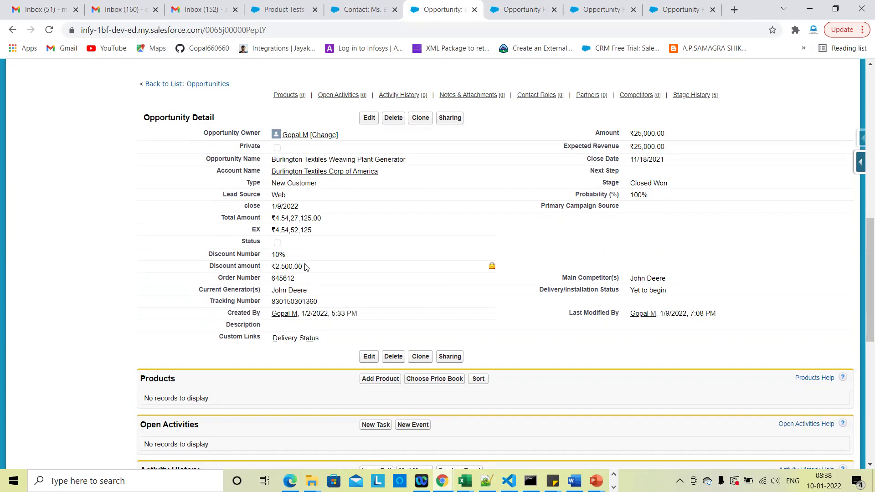
Step: Return to the Opportunity fields list and open the Discount amount custom field for editing
{"action": "left_click", "coordinate": [503, 6]}
{"action": "scroll", "coordinate": [408, 290], "scroll_direction": "down", "scroll_amount": 6}
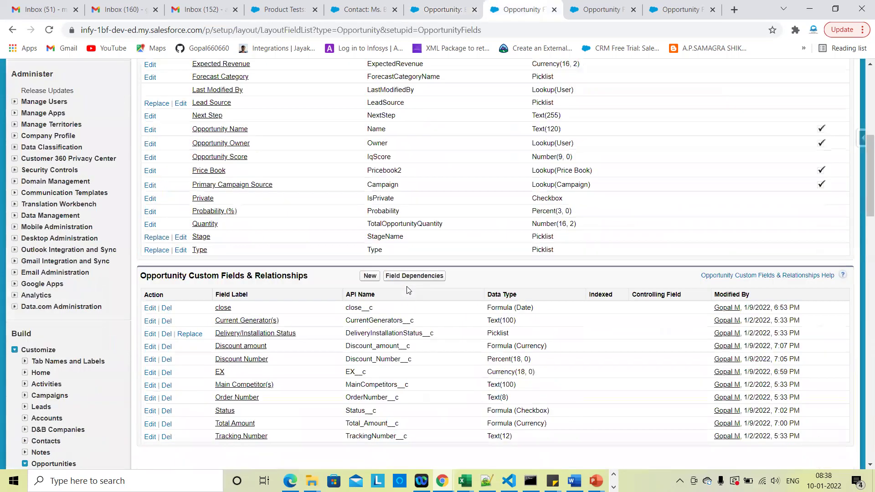
{"action": "scroll", "coordinate": [408, 291], "scroll_direction": "down", "scroll_amount": 3}
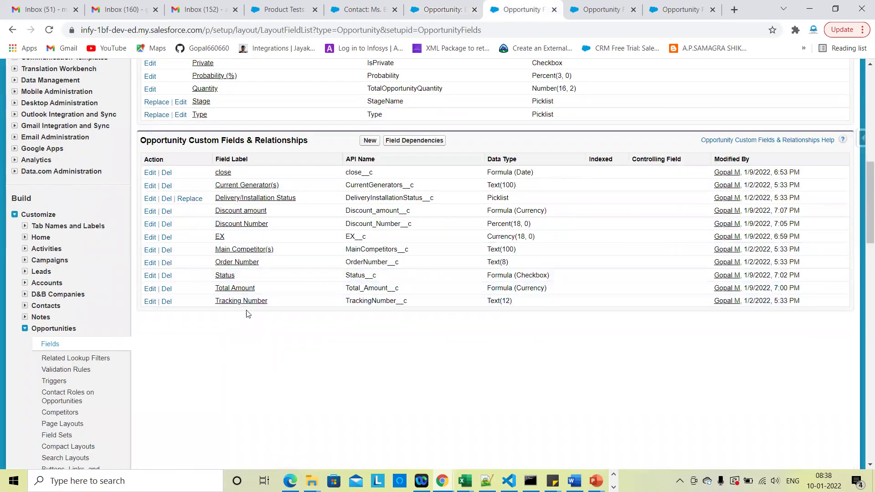
{"action": "left_click", "coordinate": [151, 211]}
{"action": "scroll", "coordinate": [449, 332], "scroll_direction": "down", "scroll_amount": 3}
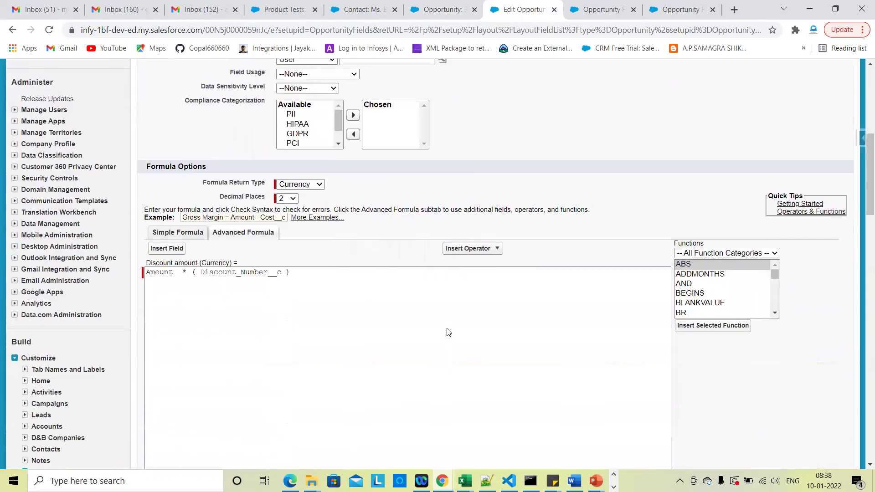
Step: Set the Discount amount field's formula return type to Percent and check the formula's syntax
{"action": "left_click", "coordinate": [305, 183]}
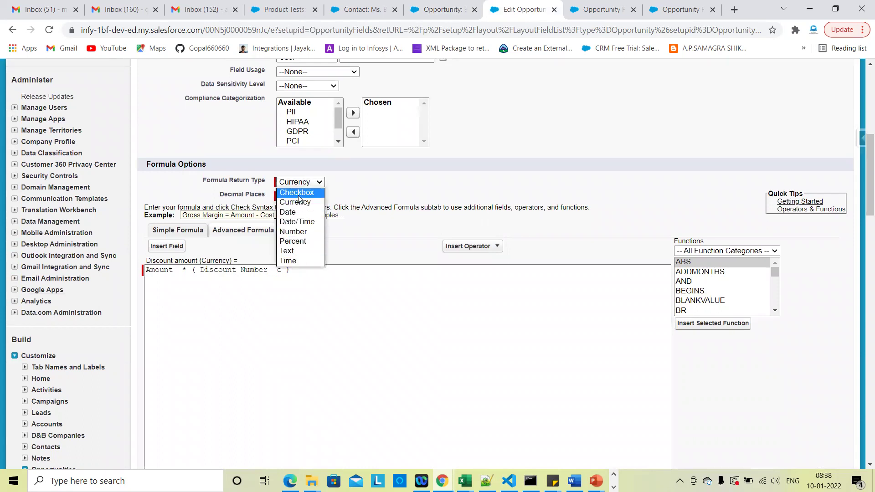
{"action": "left_click", "coordinate": [298, 241]}
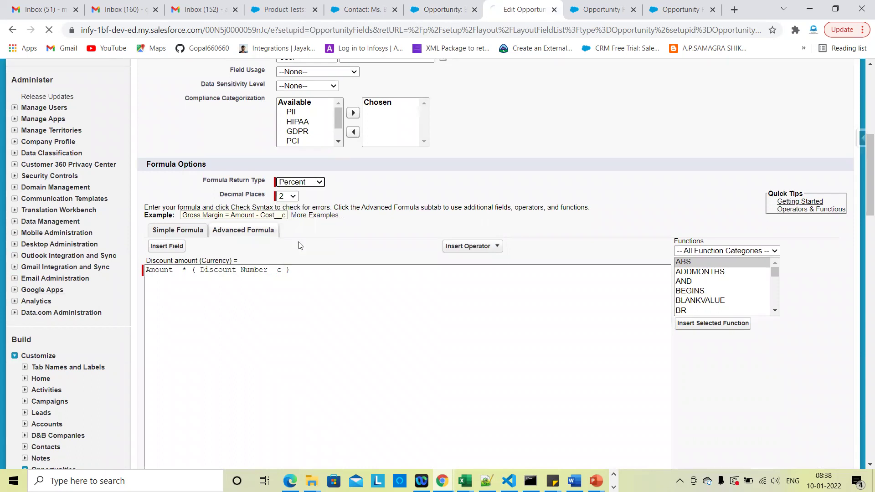
{"action": "scroll", "coordinate": [420, 361], "scroll_direction": "down", "scroll_amount": 10}
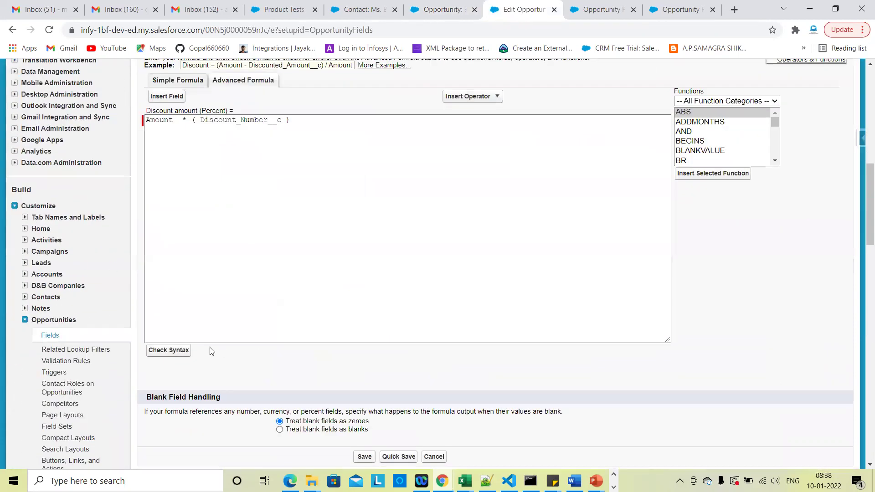
{"action": "left_click", "coordinate": [186, 351]}
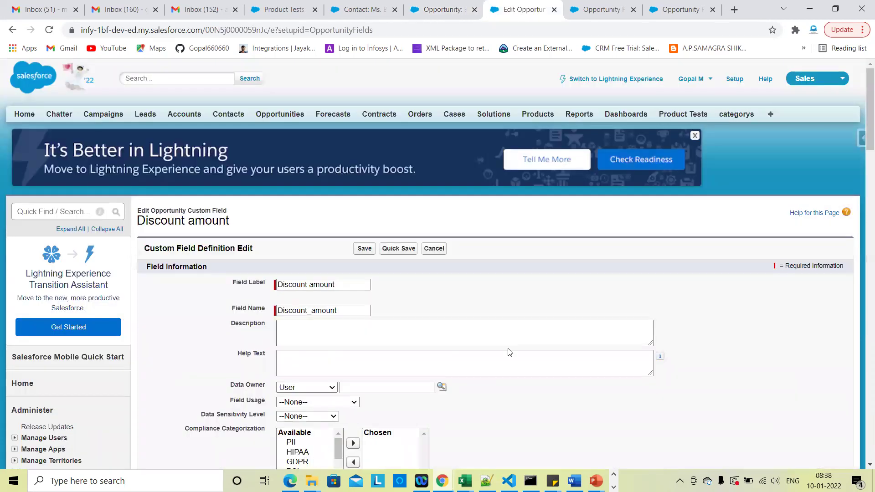
{"action": "scroll", "coordinate": [508, 279], "scroll_direction": "up", "scroll_amount": 10}
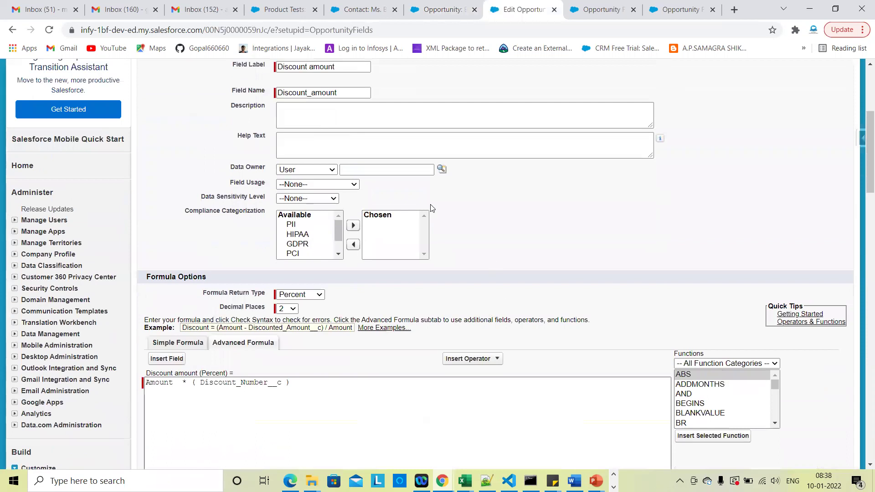
Step: Save the Discount amount field with its Percent return type and reload the Burlington Textiles Weaving Plant Generator opportunity
{"action": "left_click", "coordinate": [365, 153]}
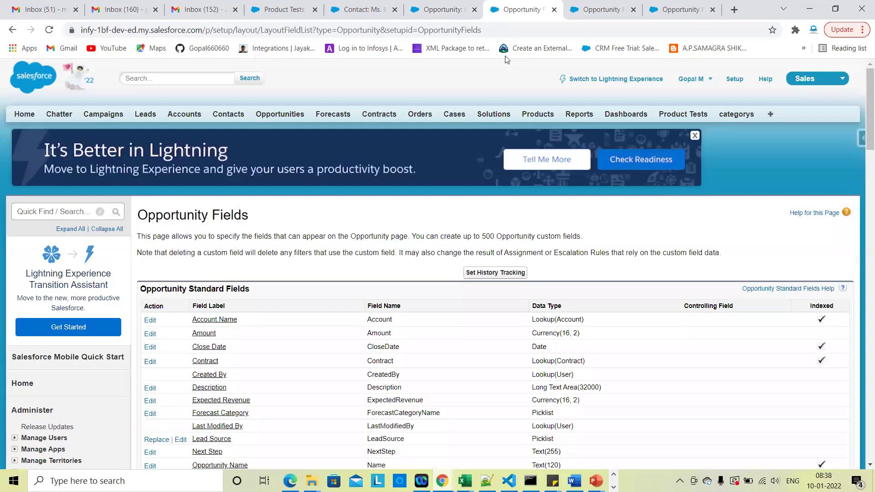
{"action": "left_click", "coordinate": [441, 10]}
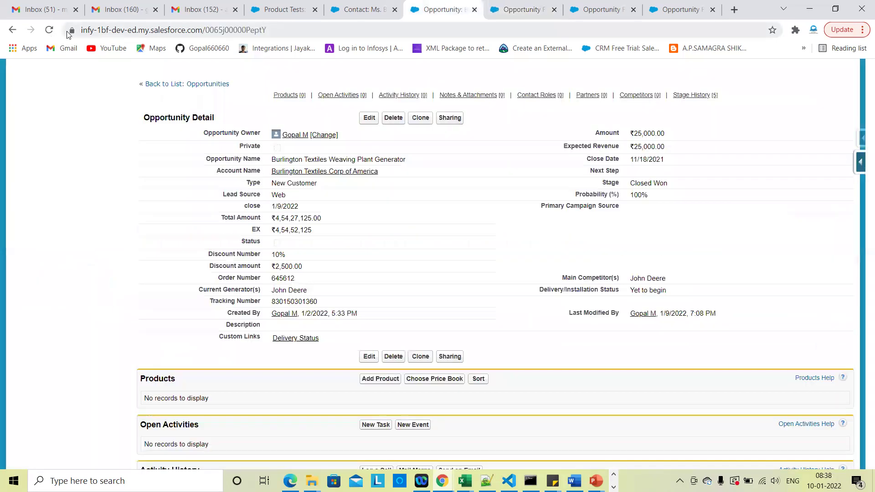
{"action": "left_click", "coordinate": [49, 30]}
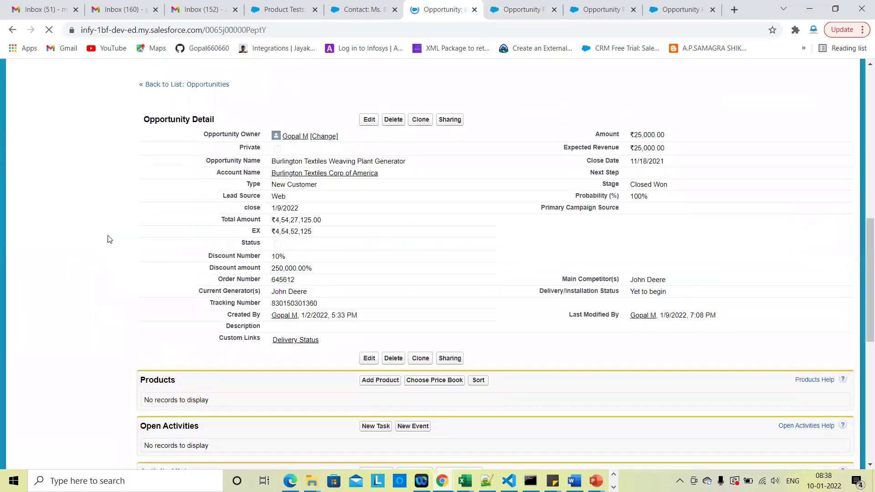
Step: Examine the opportunity's percent-formatted Discount amount against its Discount Number and Amount
{"action": "key", "text": "ctrl+plus"}
{"action": "key", "text": "ctrl+plus"}
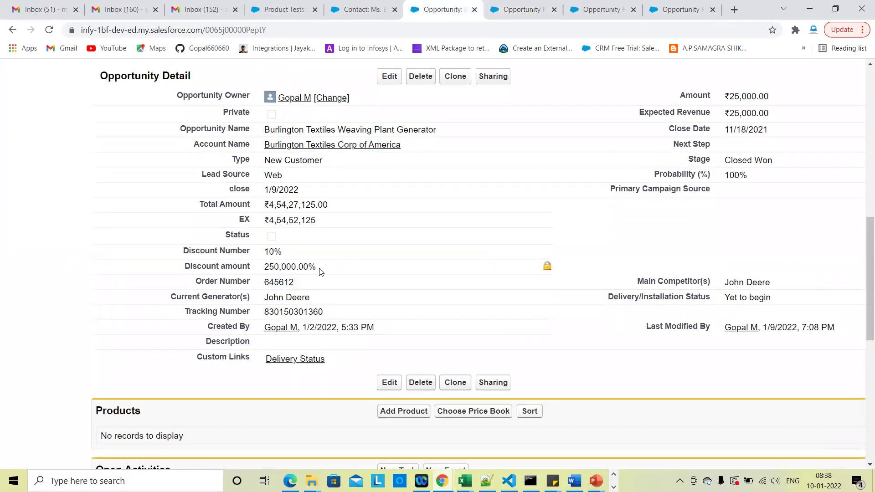
{"action": "key", "text": "ctrl+minus"}
{"action": "key", "text": "ctrl+minus"}
{"action": "key", "text": "ctrl+minus"}
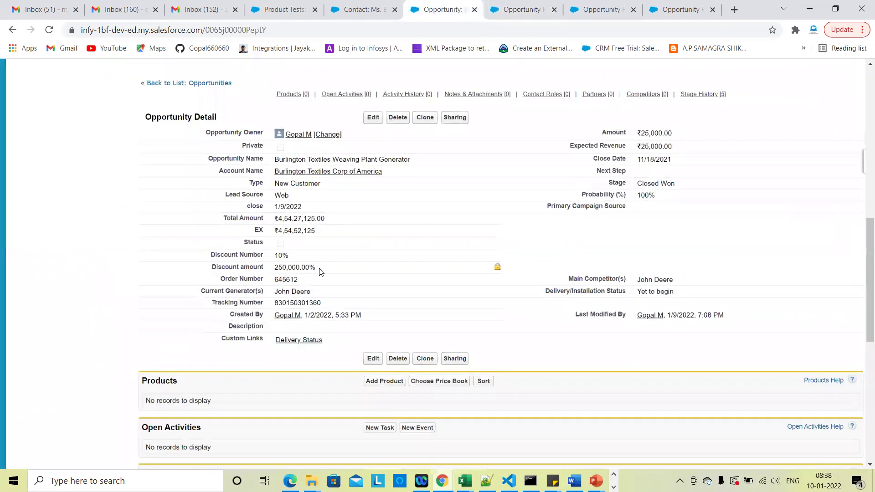
{"action": "key", "text": "ctrl+plus"}
{"action": "key", "text": "ctrl+plus"}
{"action": "key", "text": "ctrl+plus"}
{"action": "key", "text": "ctrl+plus"}
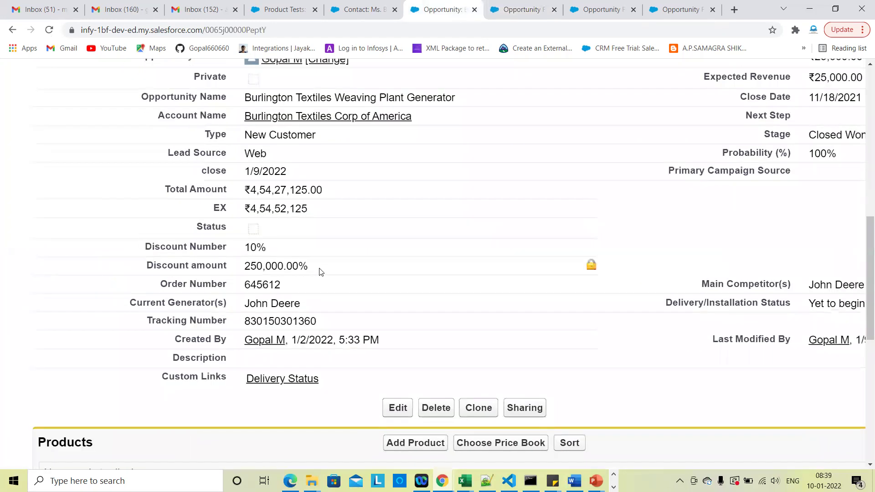
{"action": "key", "text": "ctrl+minus"}
{"action": "key", "text": "ctrl+minus"}
{"action": "key", "text": "ctrl+minus"}
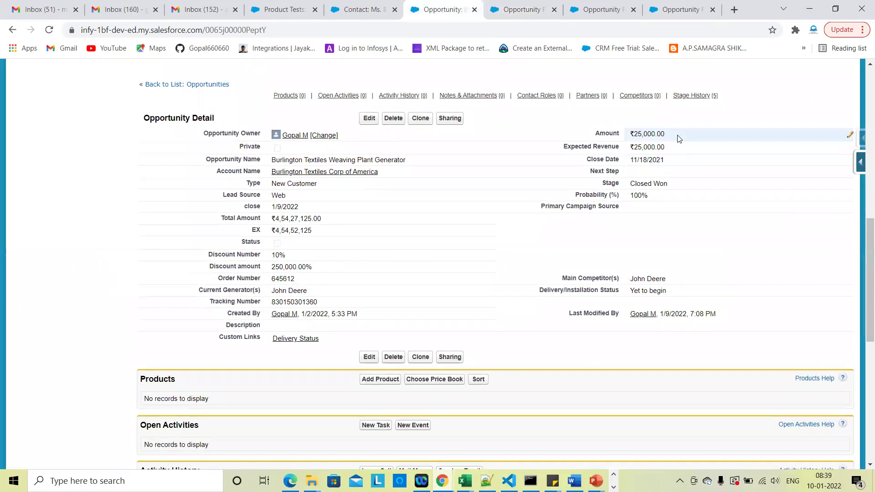
Step: Set the opportunity's Amount to 200000, save the record, and check its Discount amount
{"action": "double_click", "coordinate": [678, 135]}
{"action": "type", "text": "2"}
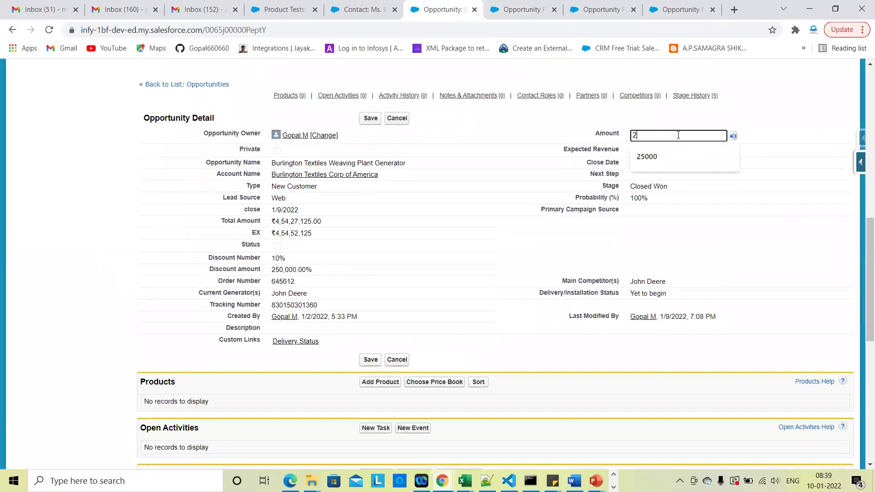
{"action": "type", "text": "00000"}
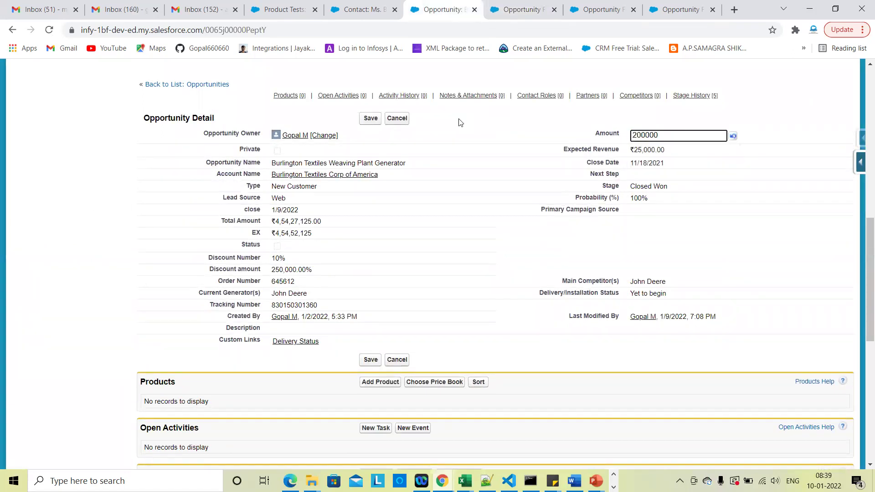
{"action": "left_click", "coordinate": [370, 119]}
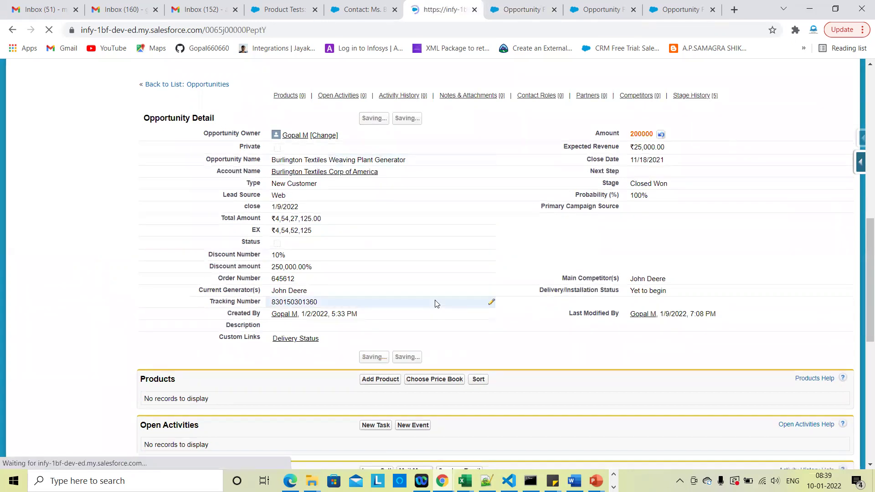
{"action": "scroll", "coordinate": [364, 335], "scroll_direction": "down", "scroll_amount": 10}
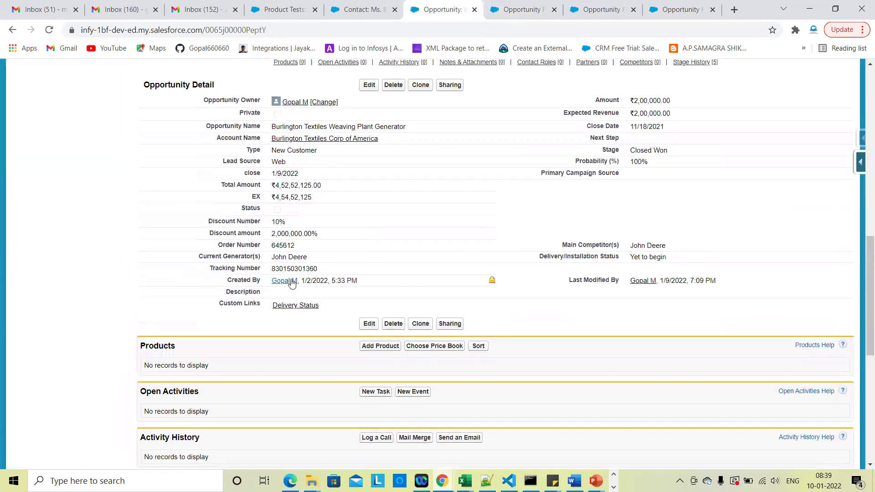
{"action": "scroll", "coordinate": [291, 282], "scroll_direction": "up", "scroll_amount": 5, "text": "ctrl"}
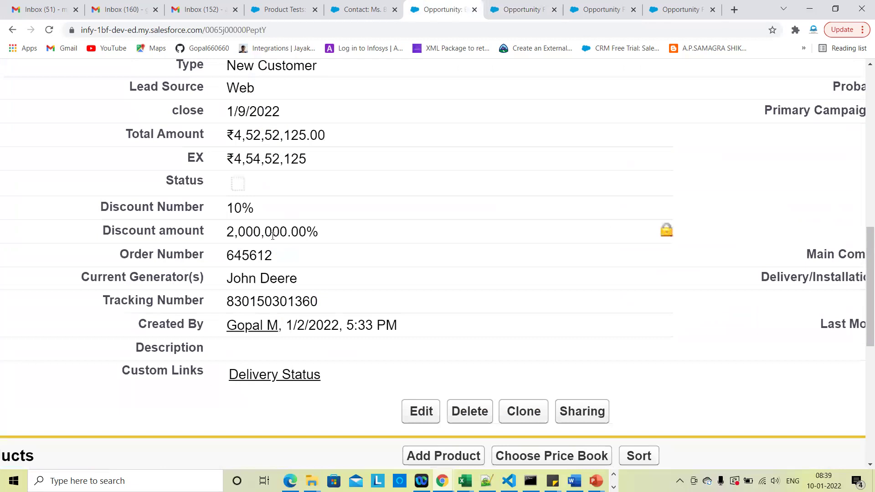
Step: Set the opportunity's Discount Number to 100, save the record, and check its Discount amount
{"action": "double_click", "coordinate": [250, 210]}
{"action": "key", "text": "BackSpace"}
{"action": "type", "text": "100"}
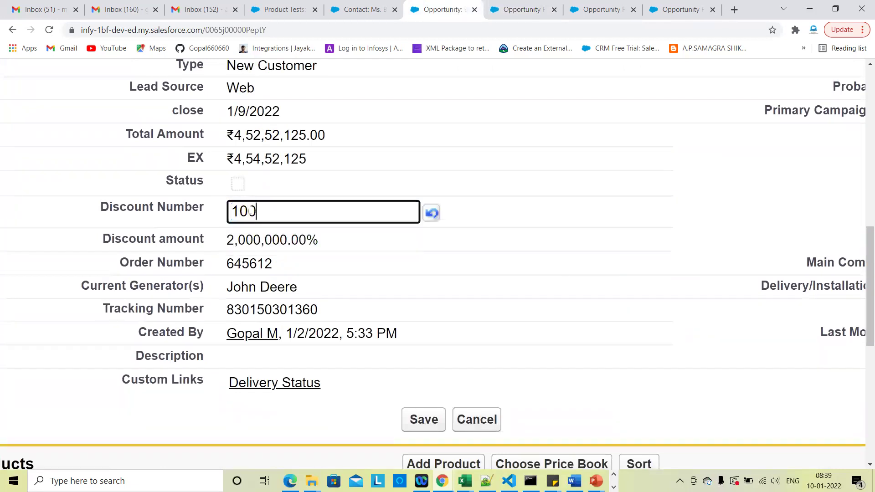
{"action": "left_click", "coordinate": [420, 418]}
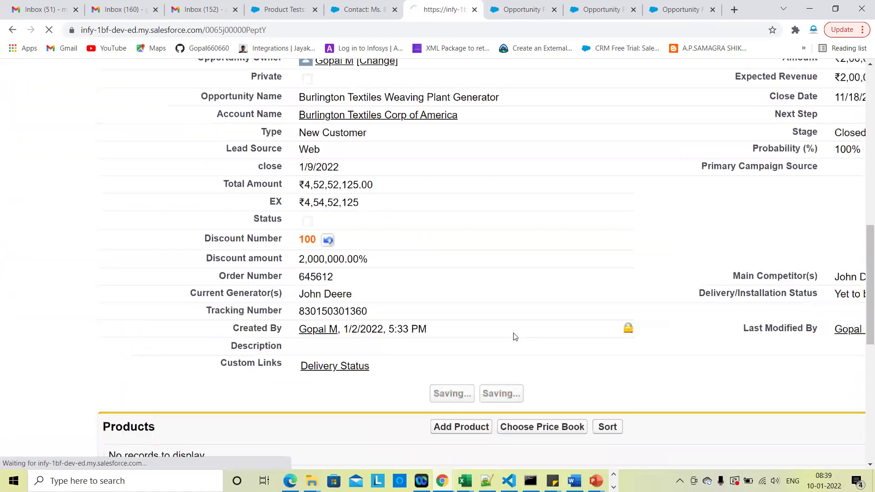
{"action": "scroll", "coordinate": [449, 334], "scroll_direction": "down", "scroll_amount": 15}
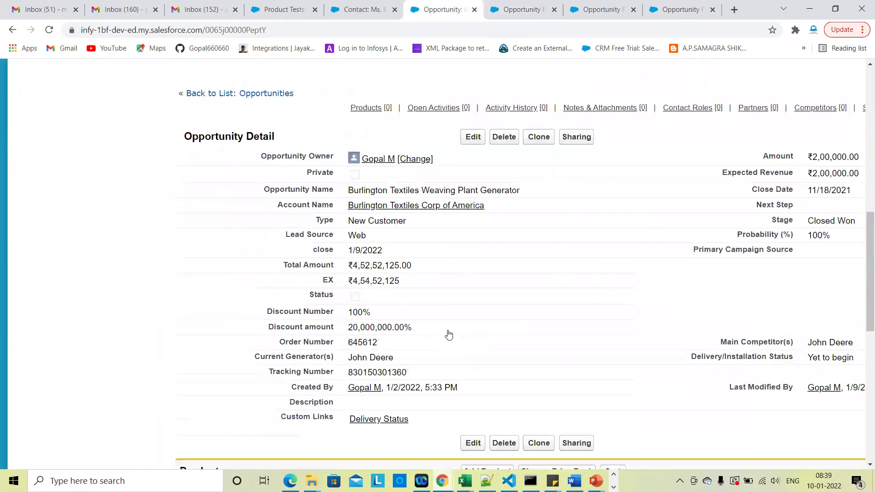
{"action": "triple_click", "coordinate": [296, 237]}
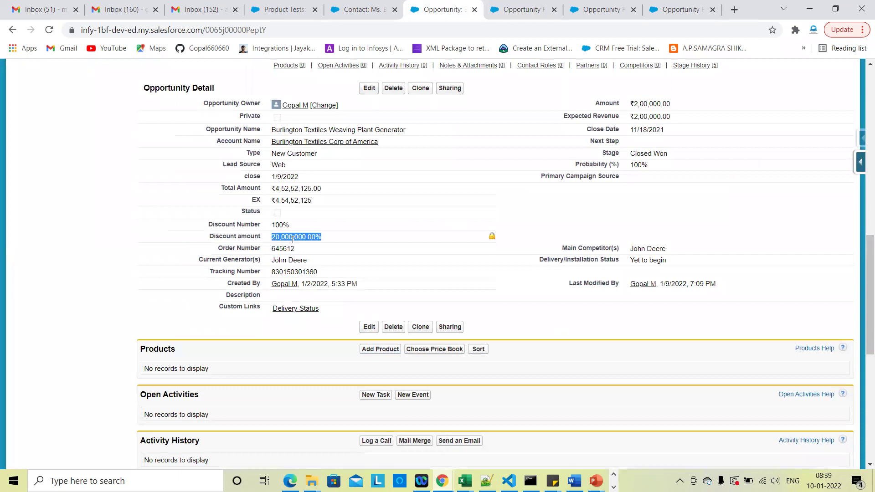
{"action": "left_click", "coordinate": [388, 261]}
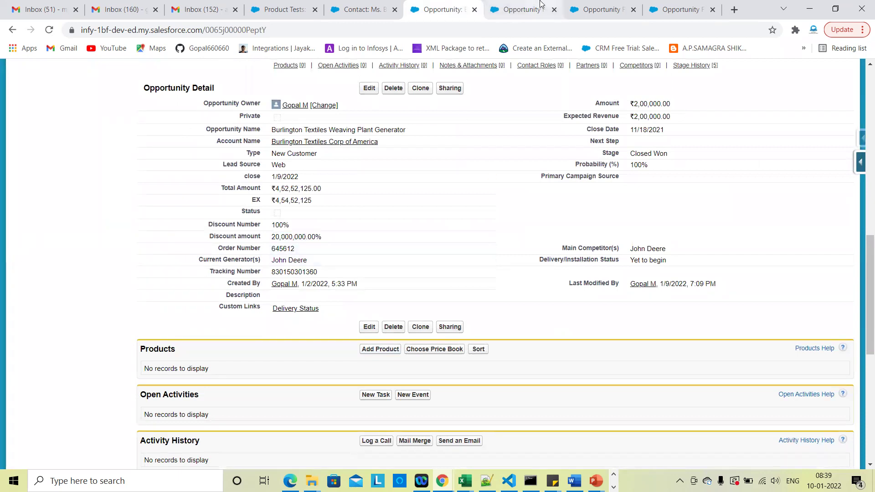
Step: Start a new Opportunity custom field with the Formula data type and proceed to choosing its output type
{"action": "left_click", "coordinate": [520, 9]}
{"action": "scroll", "coordinate": [512, 297], "scroll_direction": "down", "scroll_amount": 12}
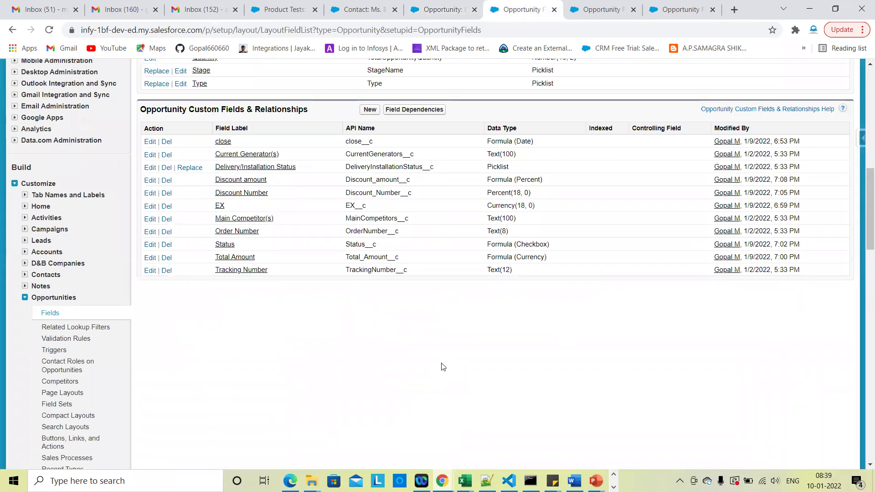
{"action": "left_click", "coordinate": [372, 110]}
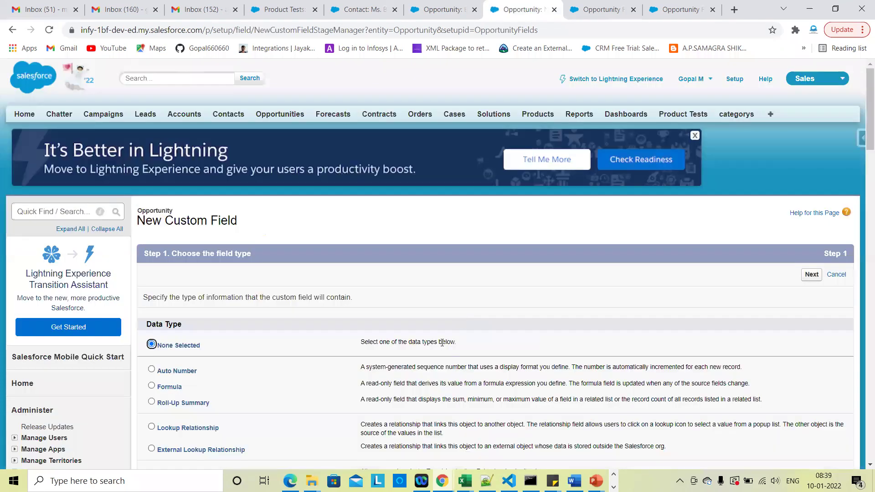
{"action": "scroll", "coordinate": [164, 206], "scroll_direction": "down", "scroll_amount": 4}
{"action": "left_click", "coordinate": [166, 213]}
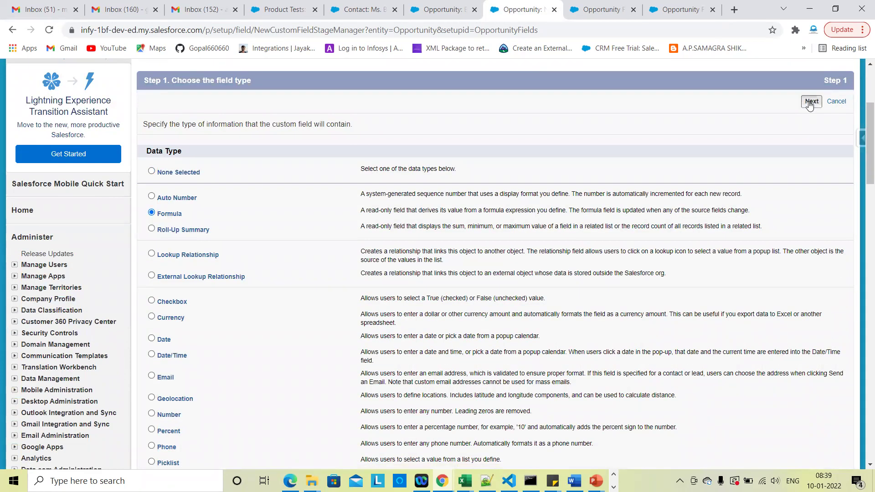
{"action": "left_click", "coordinate": [811, 101]}
{"action": "scroll", "coordinate": [190, 229], "scroll_direction": "down", "scroll_amount": 5}
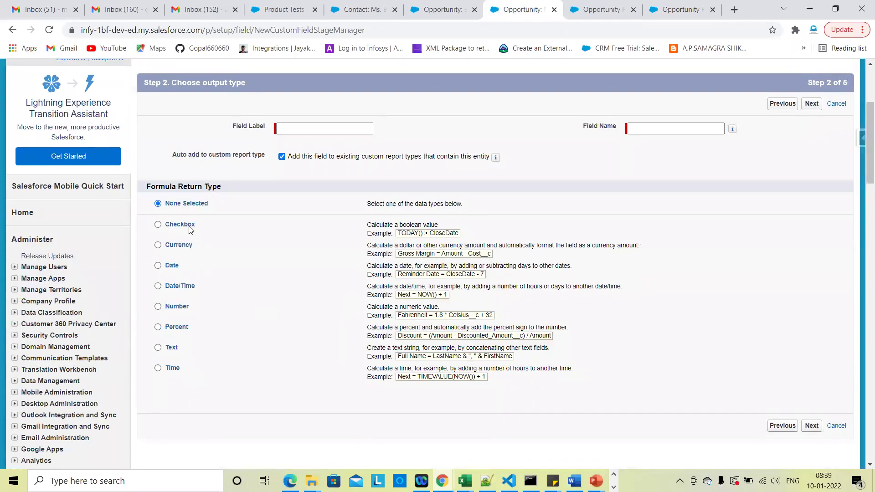